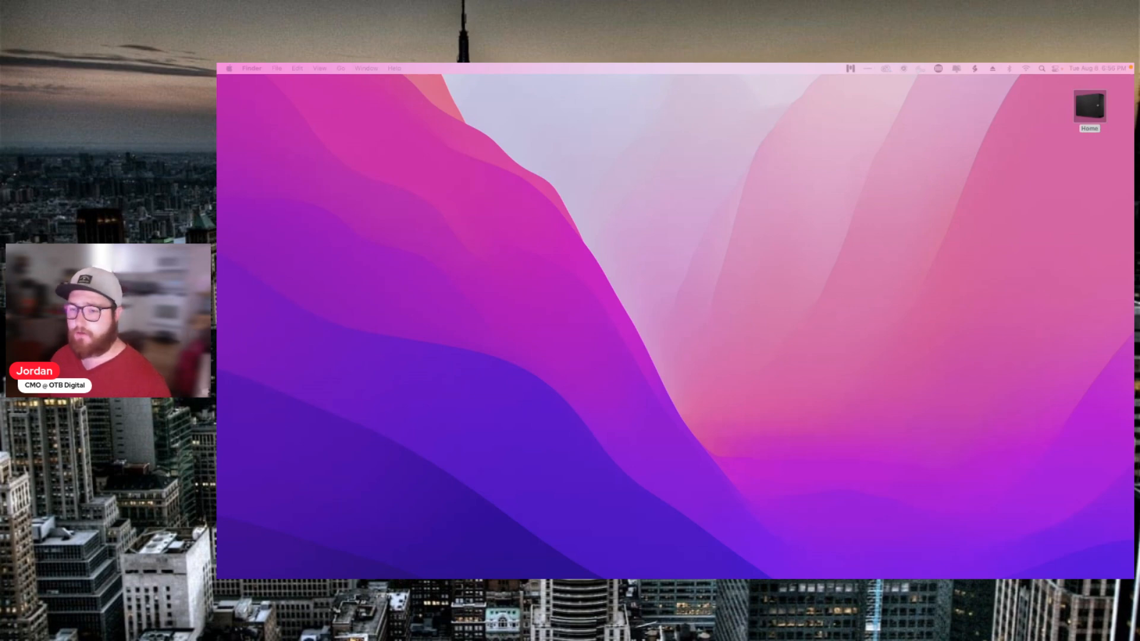
Step: From the Finder desktop, bring the Chrome window with the Gmail inbox forward
left_click(822, 270)
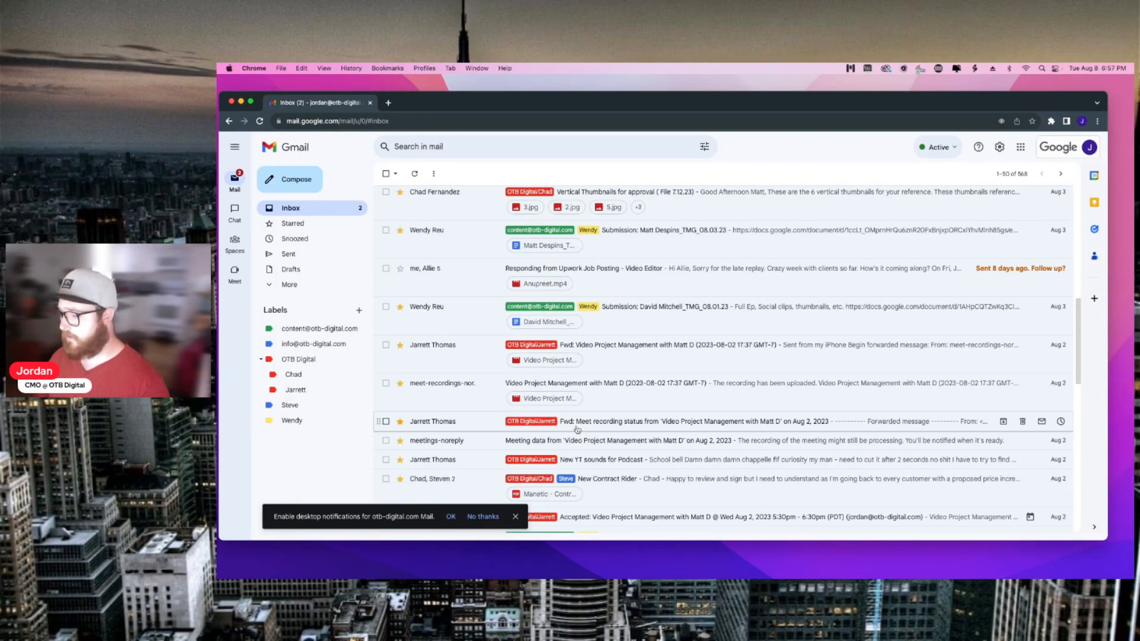
Step: Open the 08.01.23 Submission email, glance at Trello, and open the email's Google Docs brief link
left_click(648, 313)
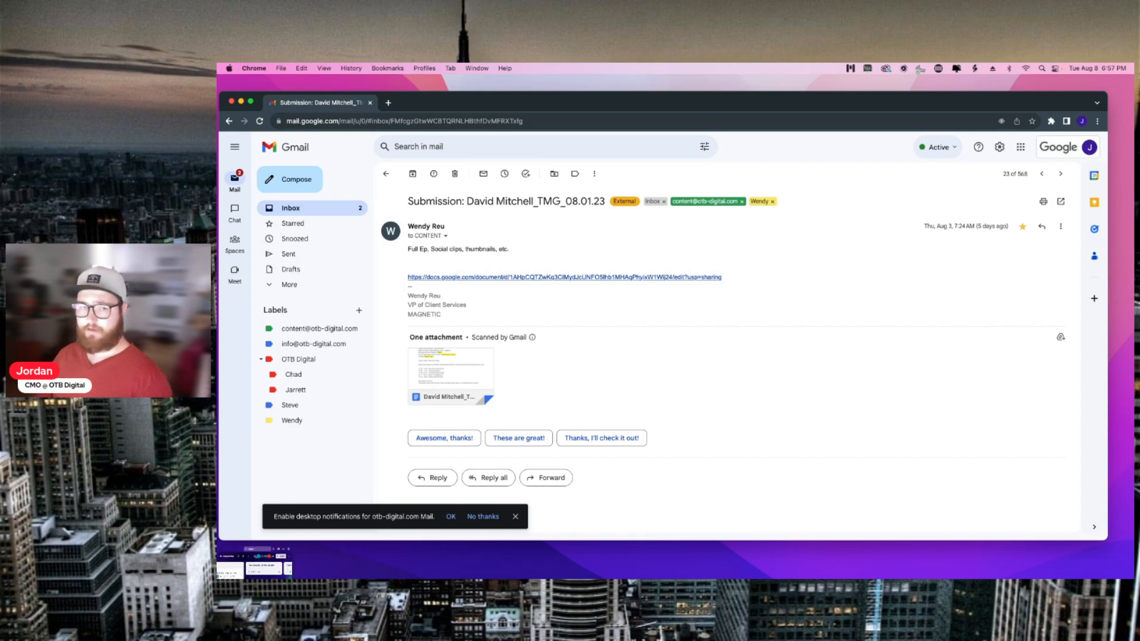
key("super+Tab")
left_click_drag(555, 86, 656, 86)
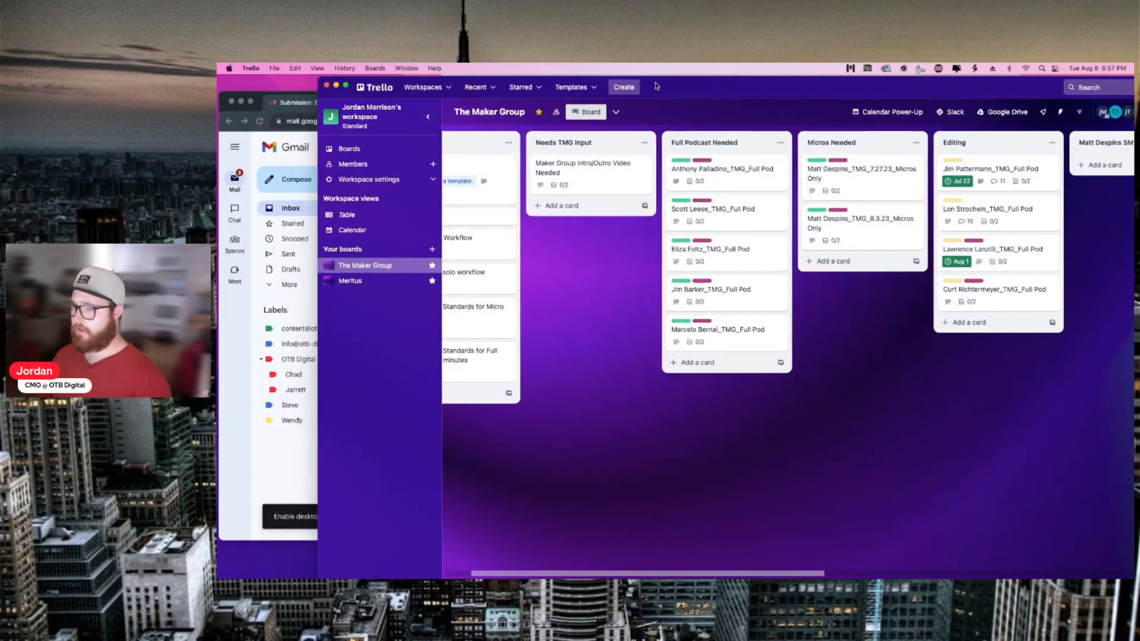
left_click(288, 138)
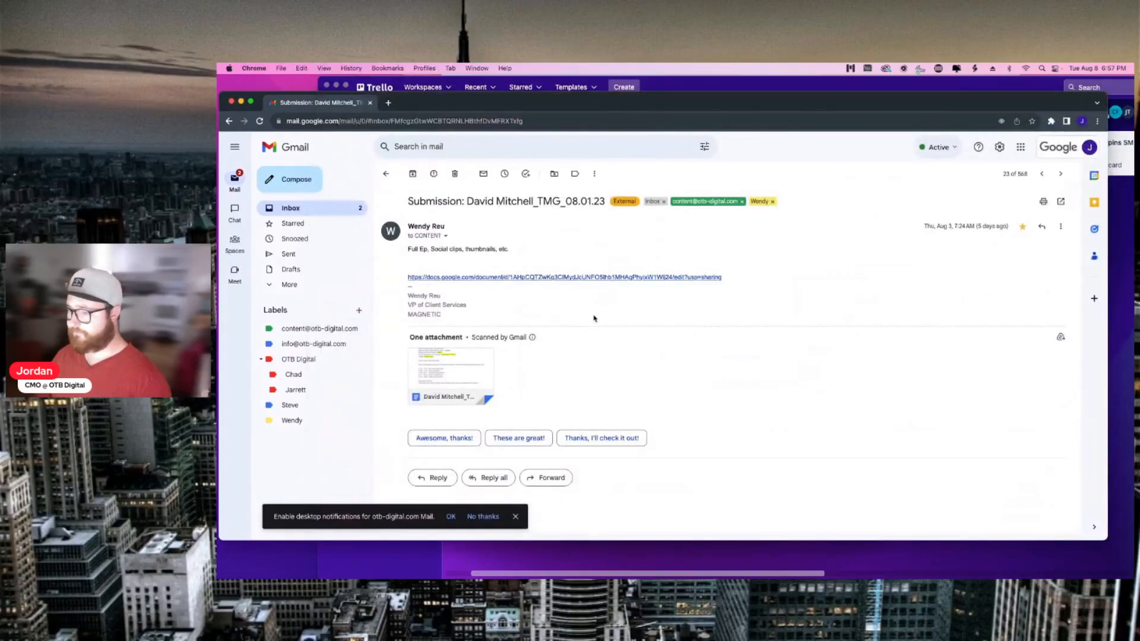
left_click(569, 278)
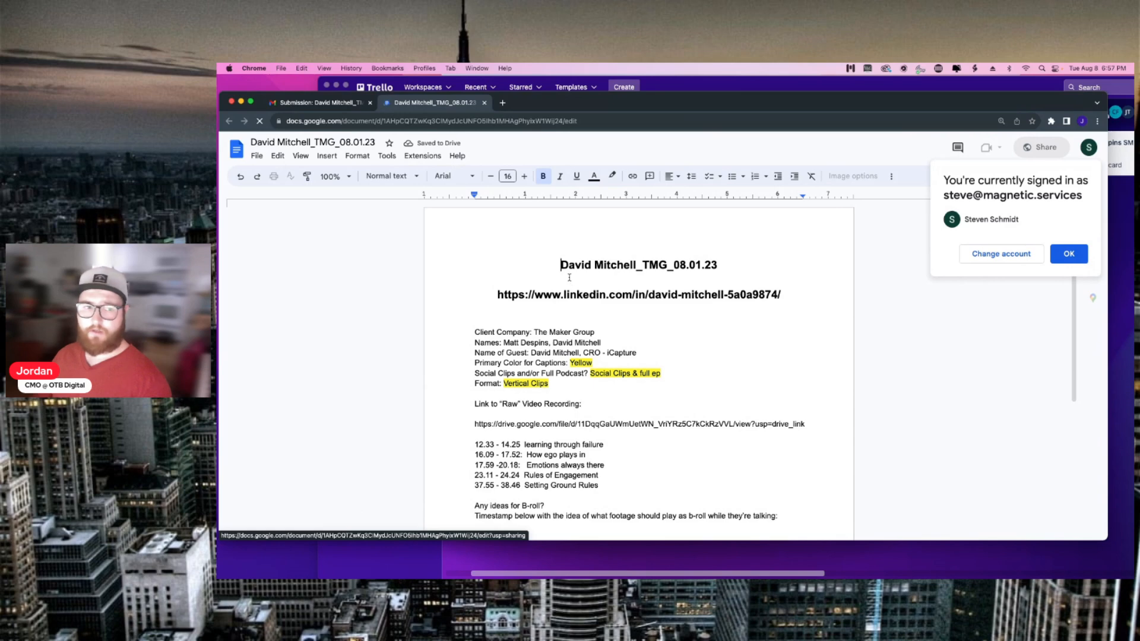
Step: Dismiss the account notice and copy the Drive link under 'Link to Raw Video Recording'
left_click(1068, 253)
scroll(678, 338, "down", 3)
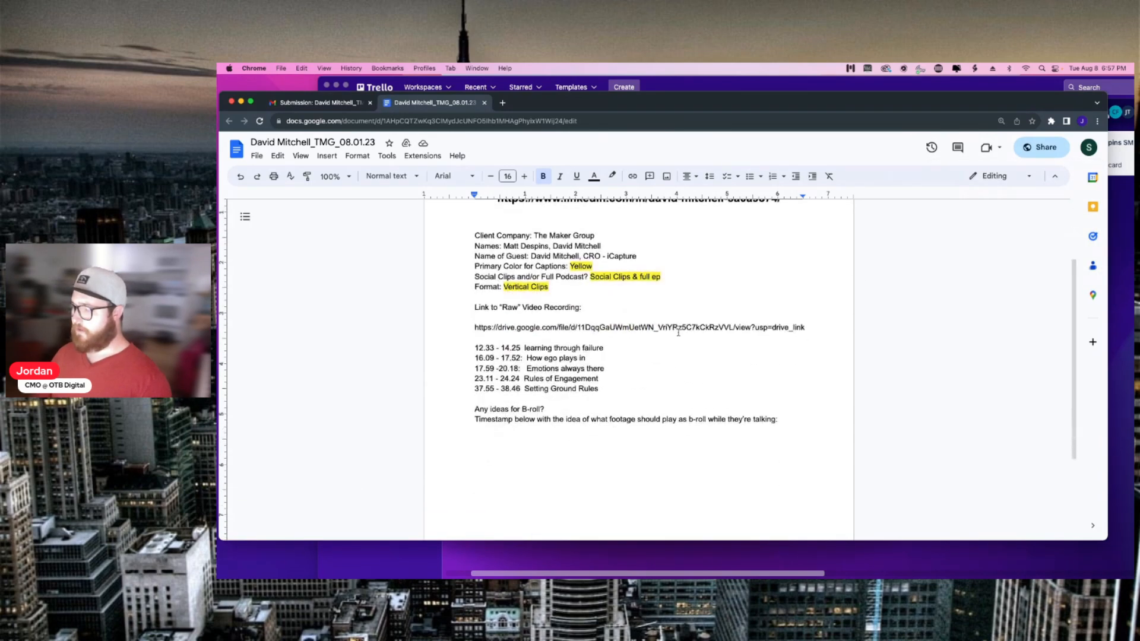
left_click_drag(472, 327, 807, 327)
key("super+c")
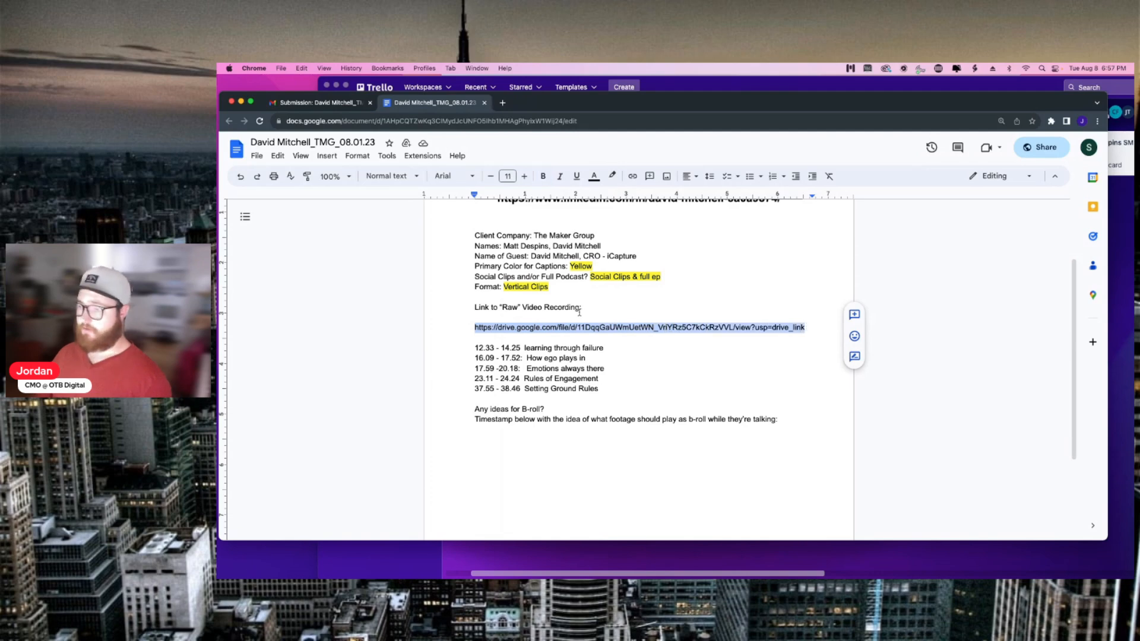
Step: Open the pasted Drive link, save the 1.5 GB recording to the Desktop, and close the Drive tabs
left_click(503, 104)
key("super+v")
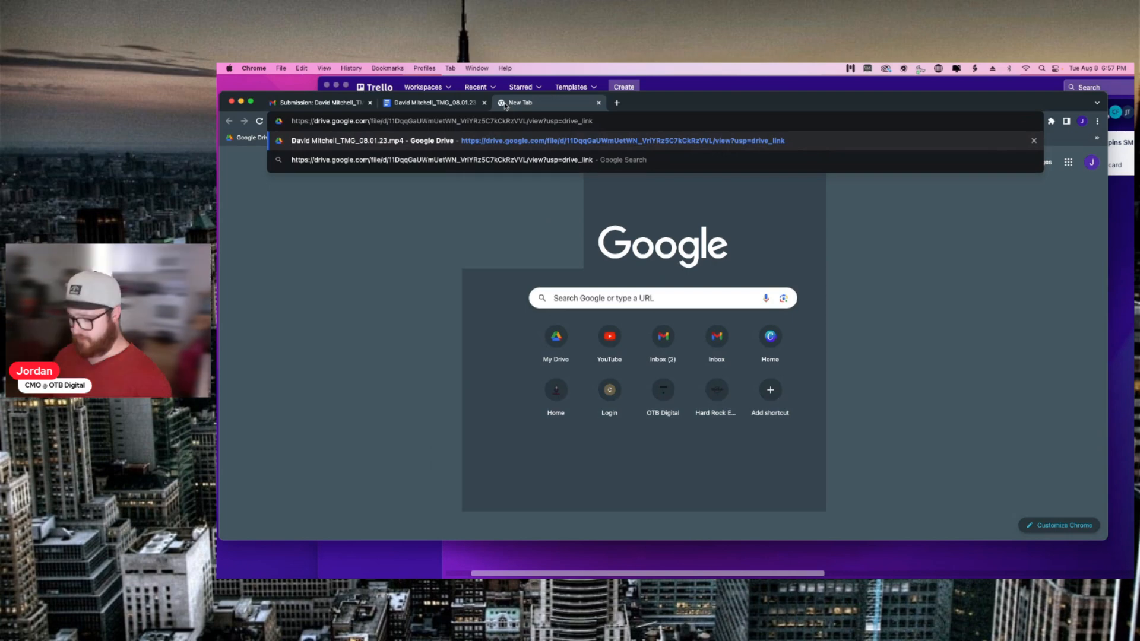
key("Return")
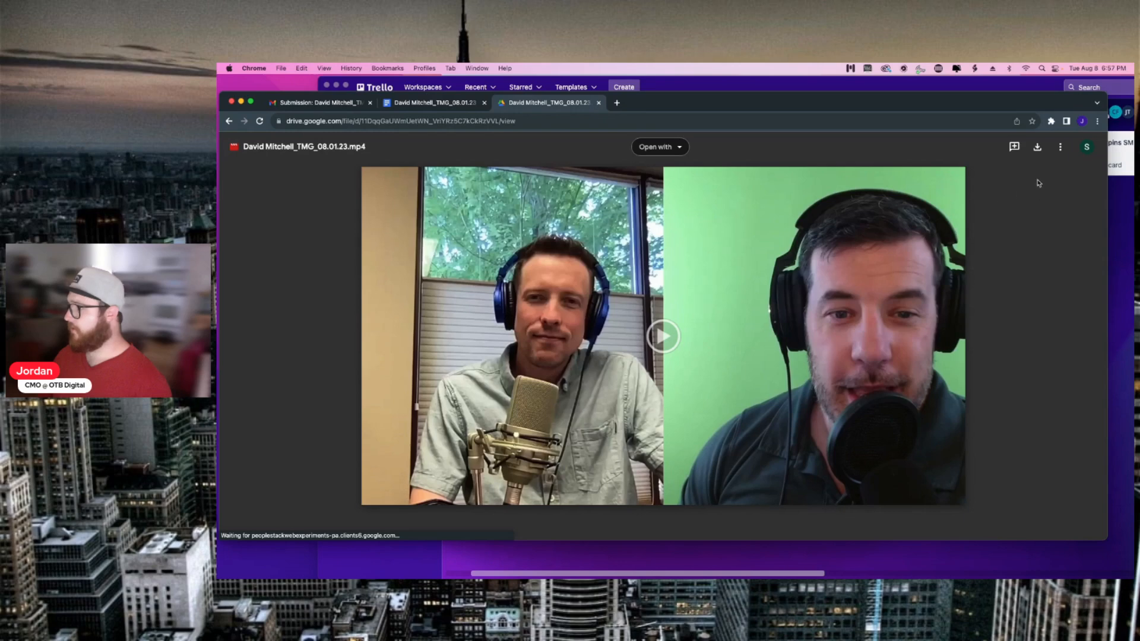
left_click(1037, 147)
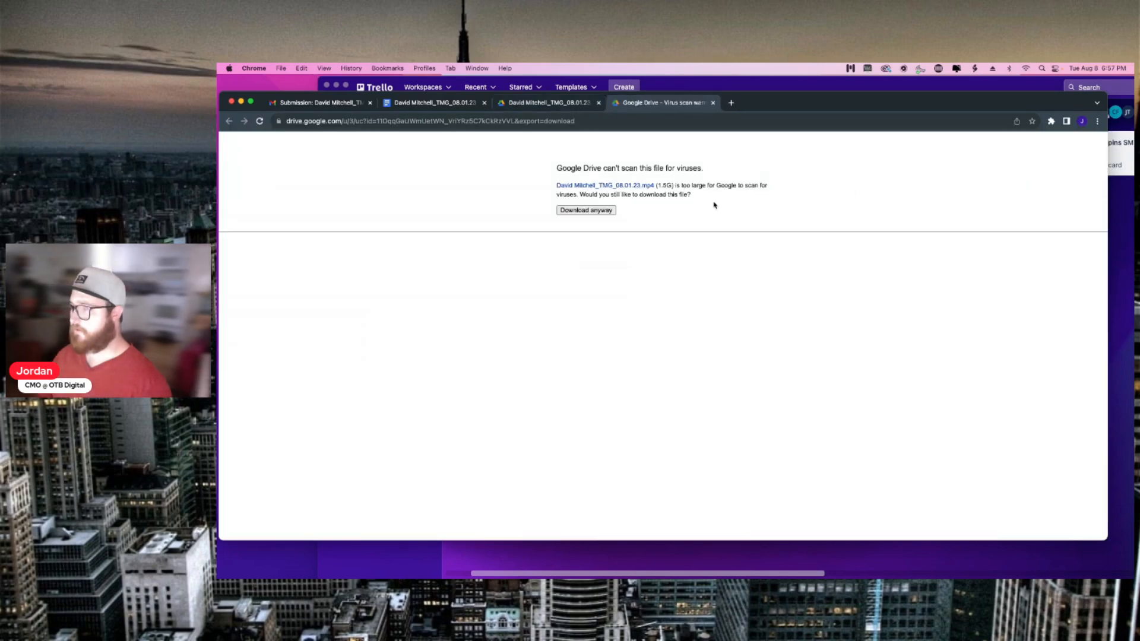
left_click(603, 210)
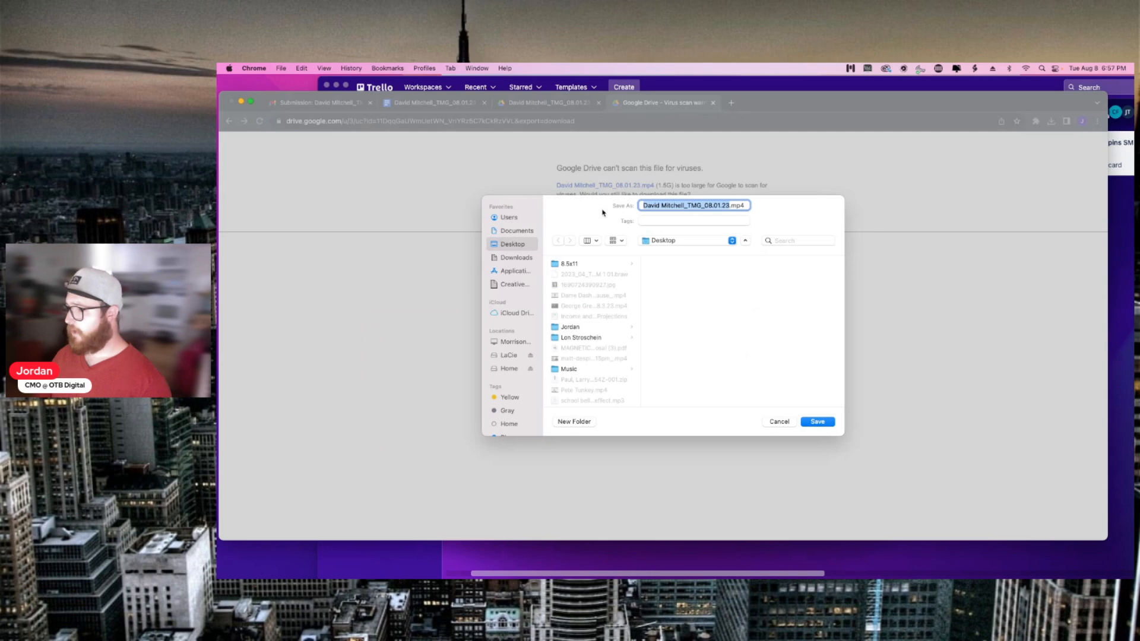
left_click(819, 423)
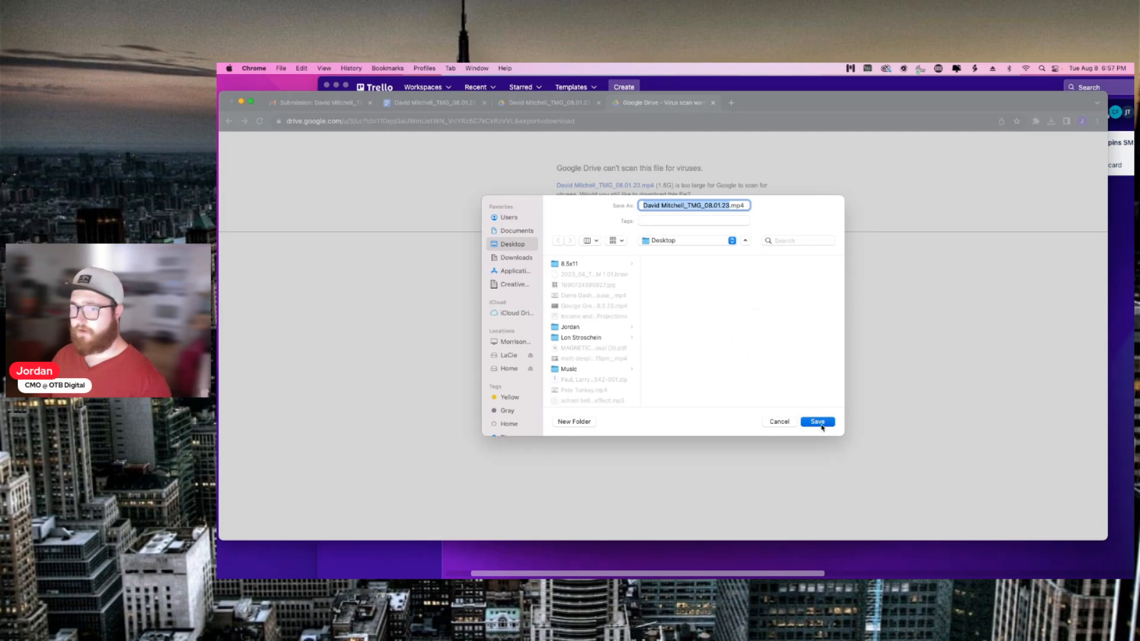
left_click(713, 103)
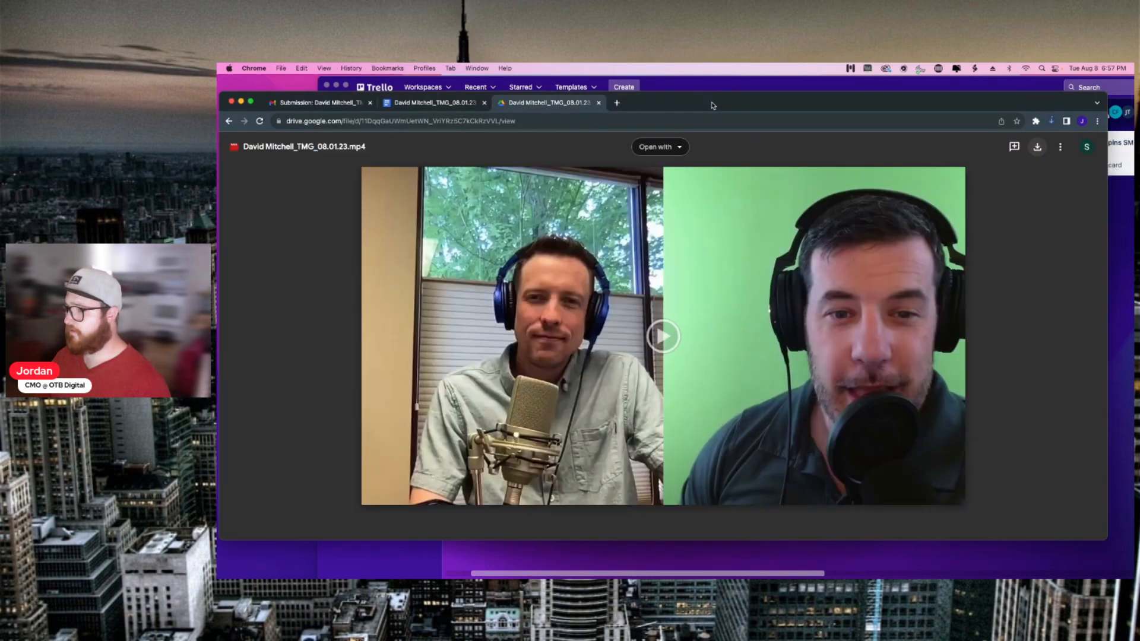
left_click(600, 103)
Step: Select the brief's five clip timestamp lines, then switch to The Maker Group Trello board
left_click(563, 348)
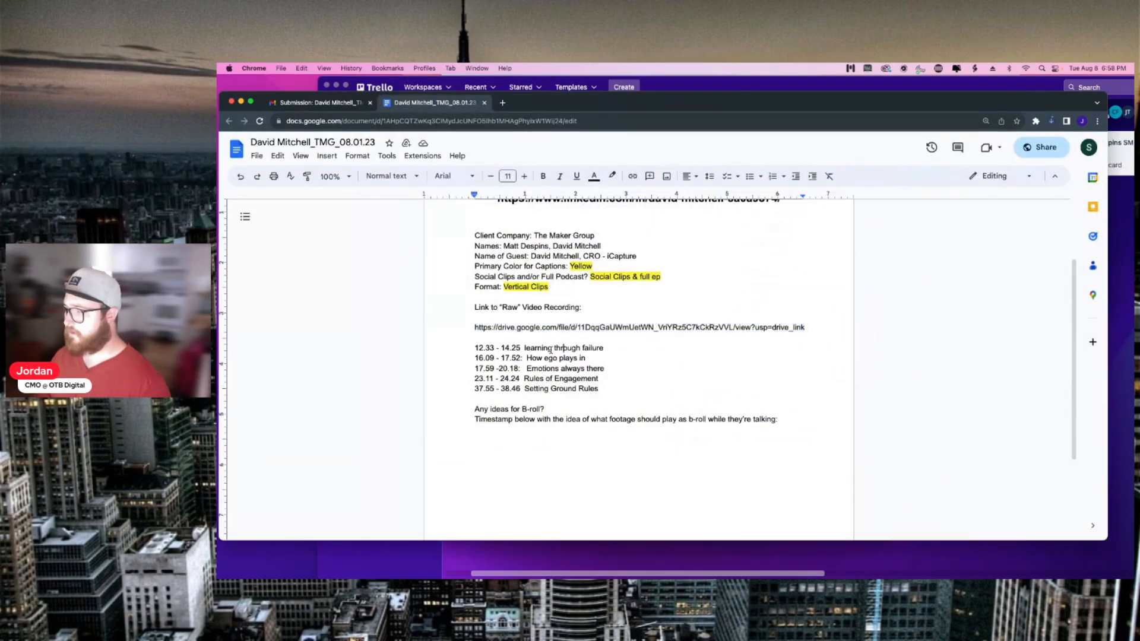
scroll(551, 351, "down", 2)
left_click_drag(469, 301, 611, 346)
scroll(606, 335, "up", 1)
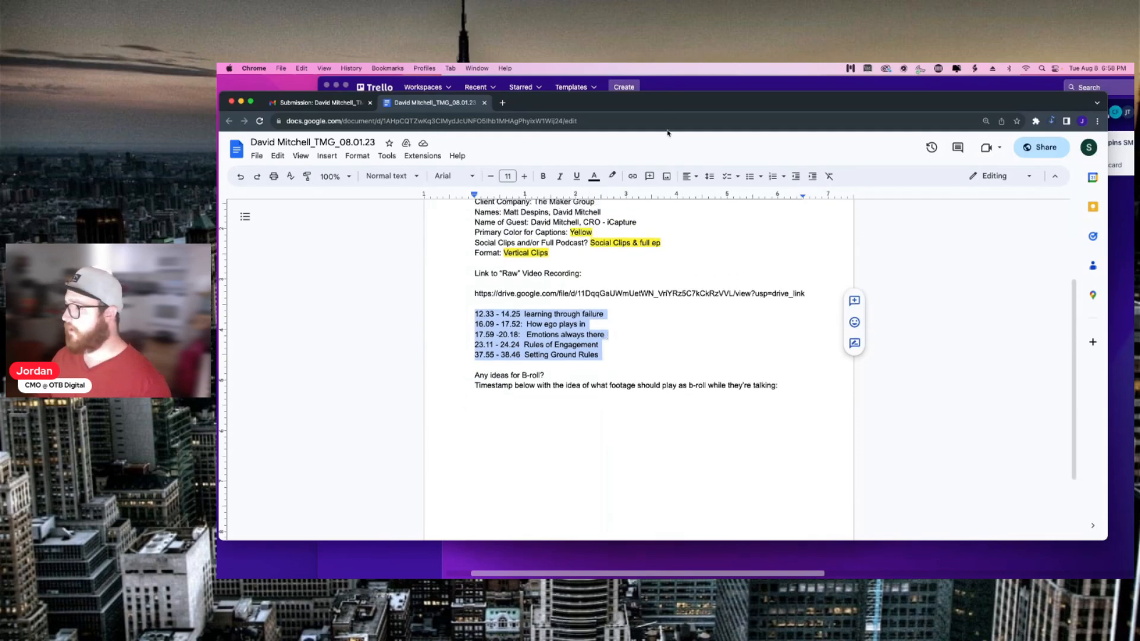
left_click(679, 89)
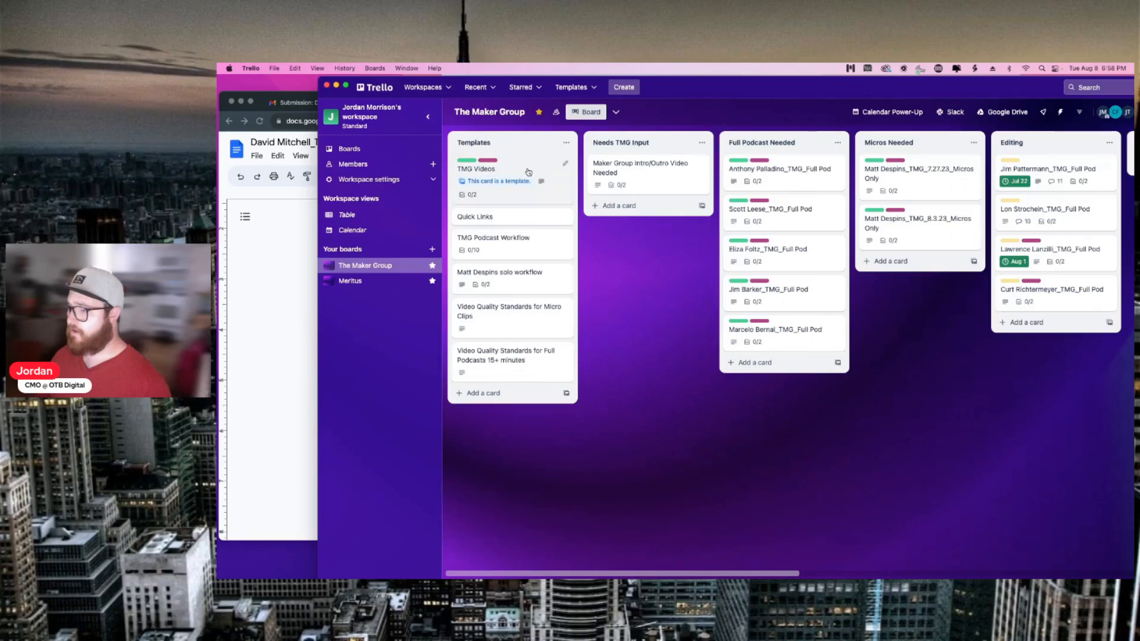
Step: Start a new card from the TMG Videos template, named with the brief document's pasted title
left_click(527, 172)
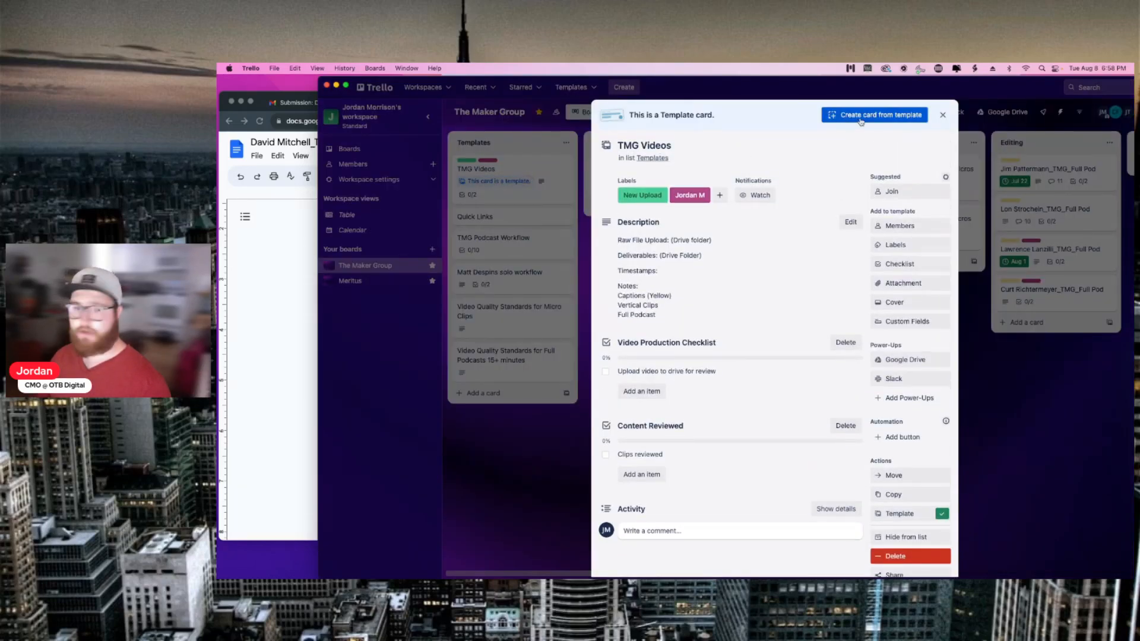
left_click(861, 116)
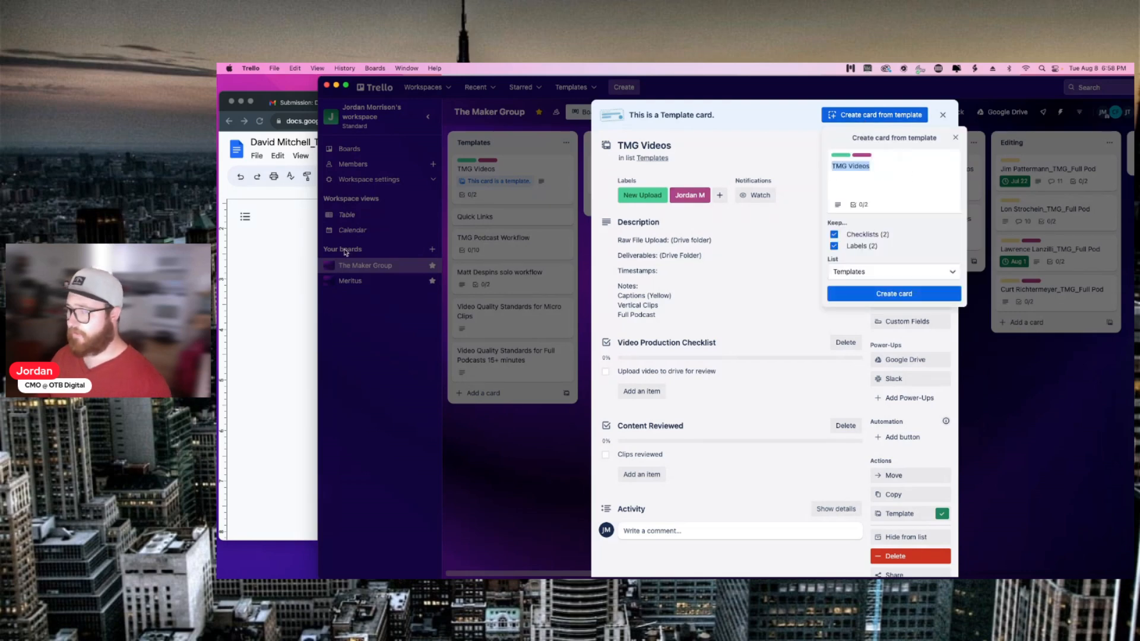
left_click(284, 248)
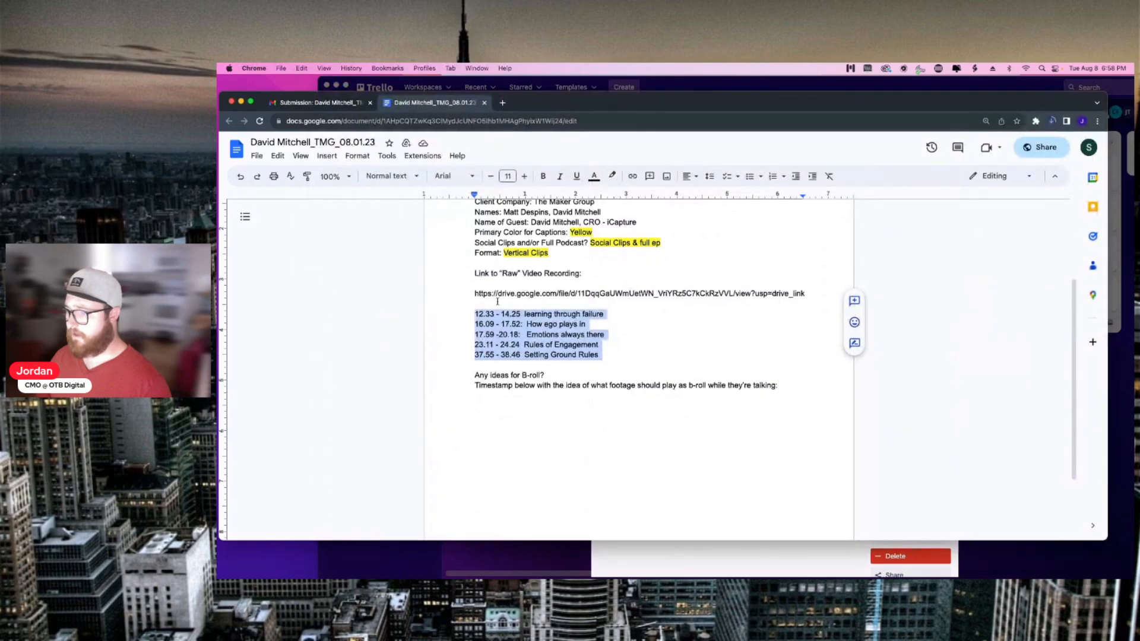
scroll(539, 304, "up", 3)
left_click_drag(559, 264, 736, 263)
key("super+c")
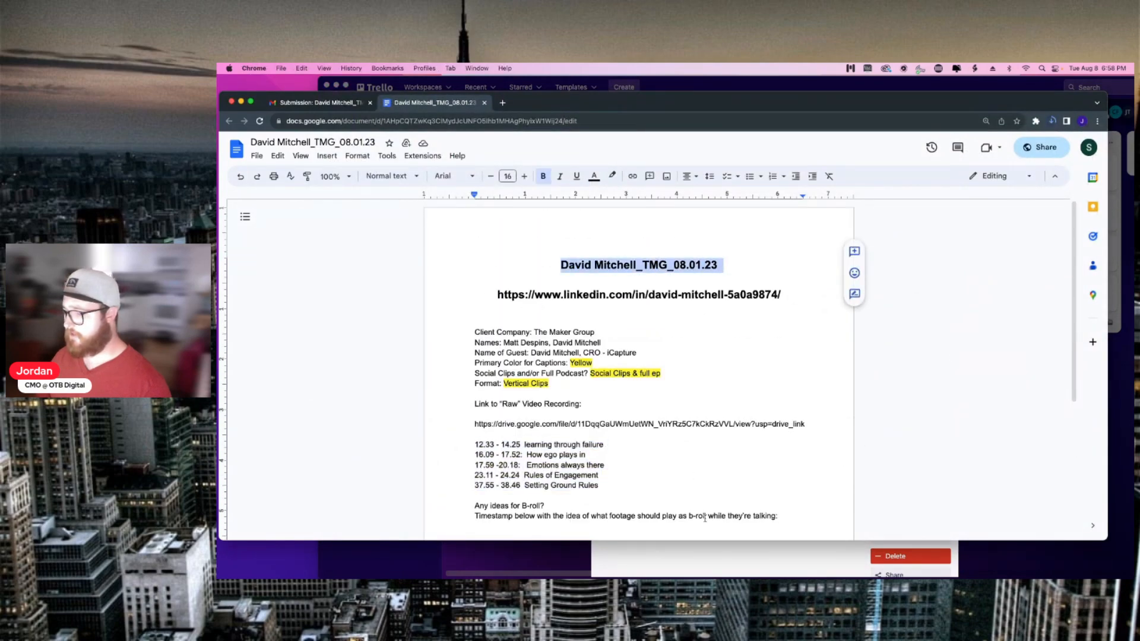
left_click(724, 557)
key("super+v")
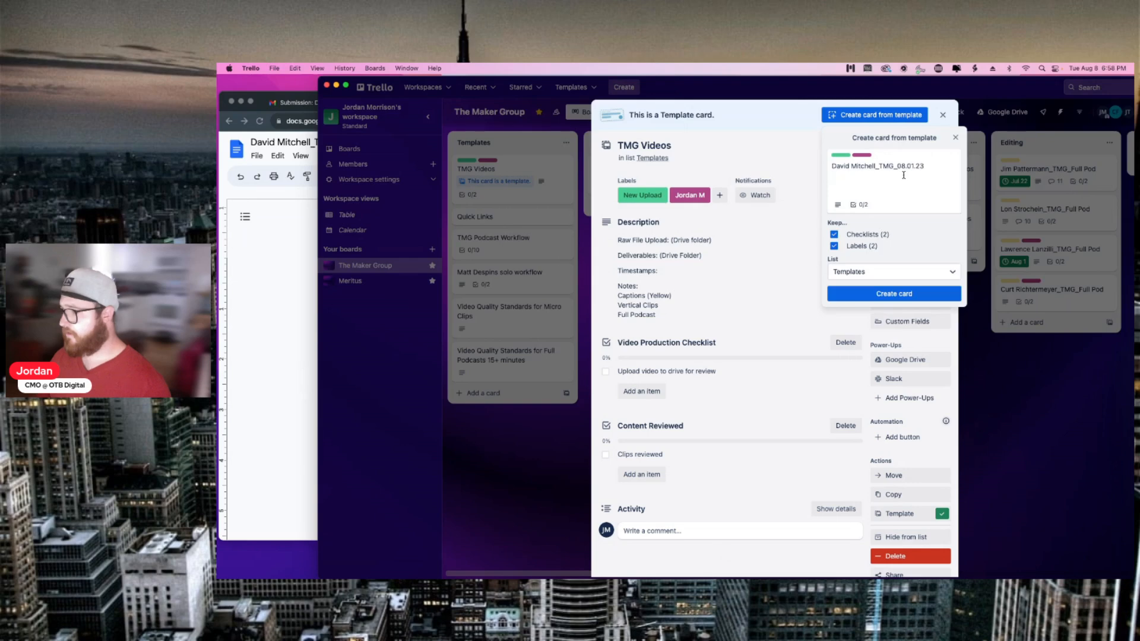
Step: Replace the title's date with 'Full Pod', choose the Full Podcast Needed list, and create the card
left_click_drag(896, 165, 933, 165)
type("Full Pod")
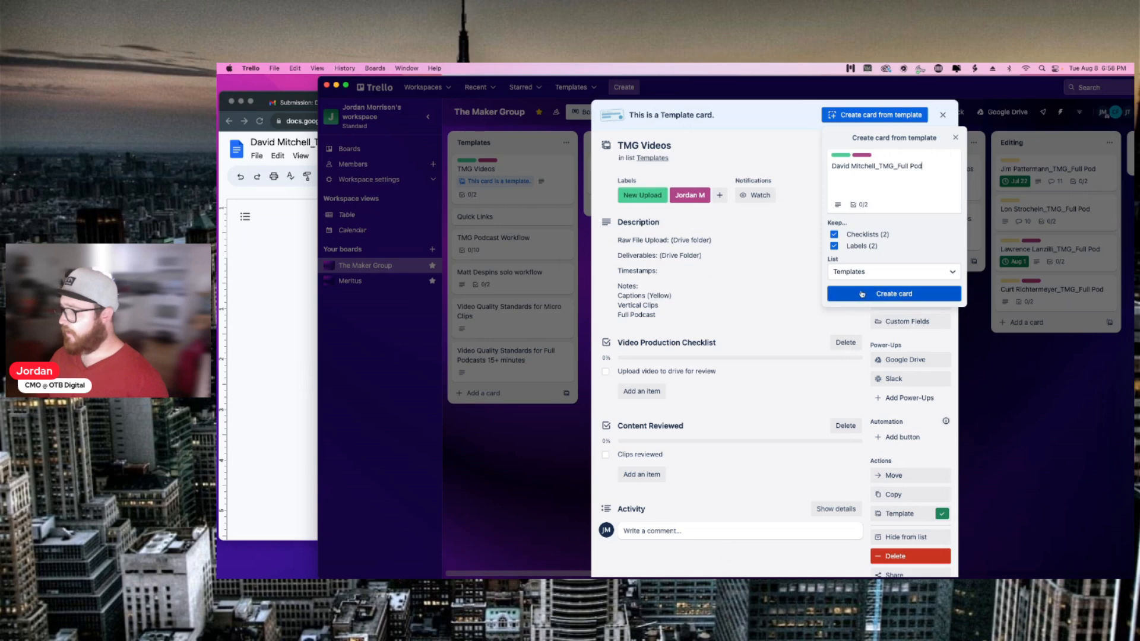
left_click(865, 273)
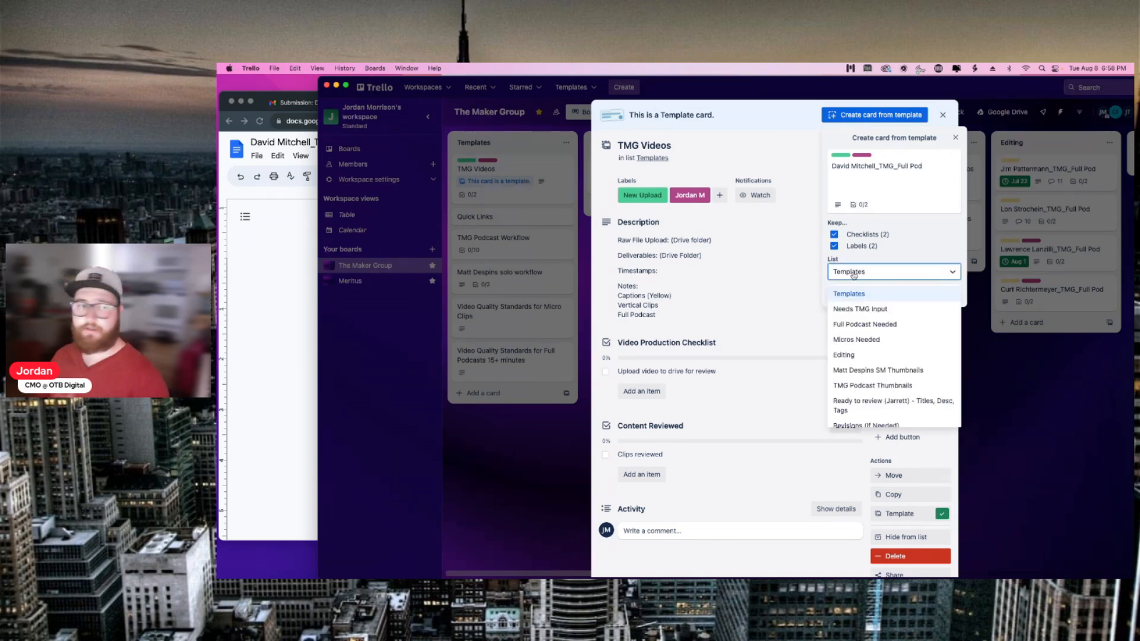
left_click(883, 324)
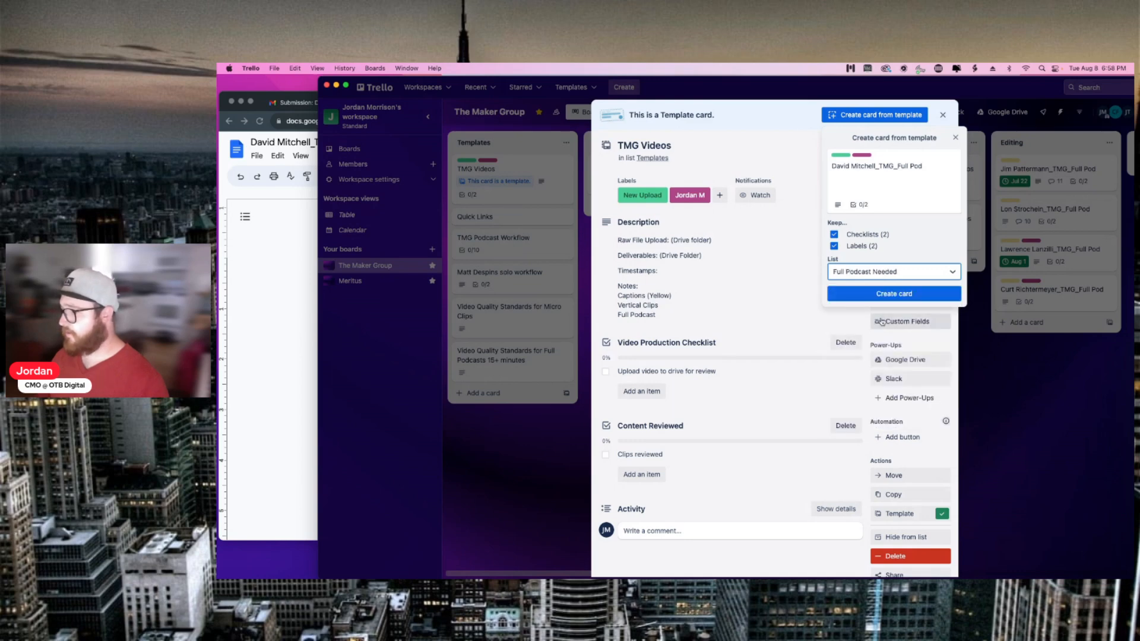
left_click(868, 297)
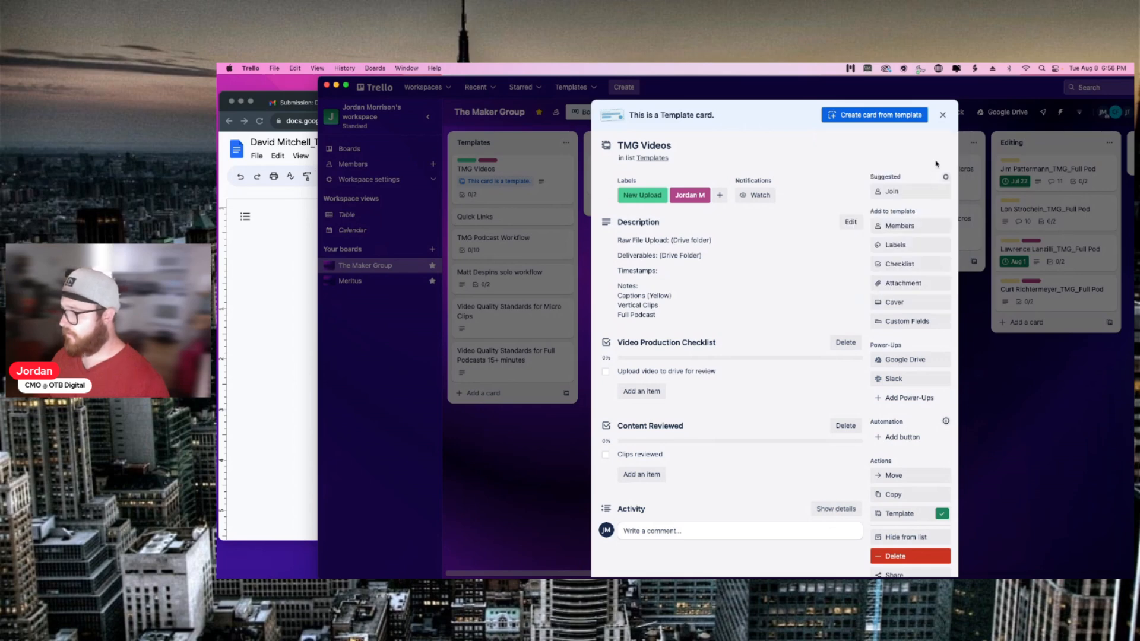
left_click(944, 115)
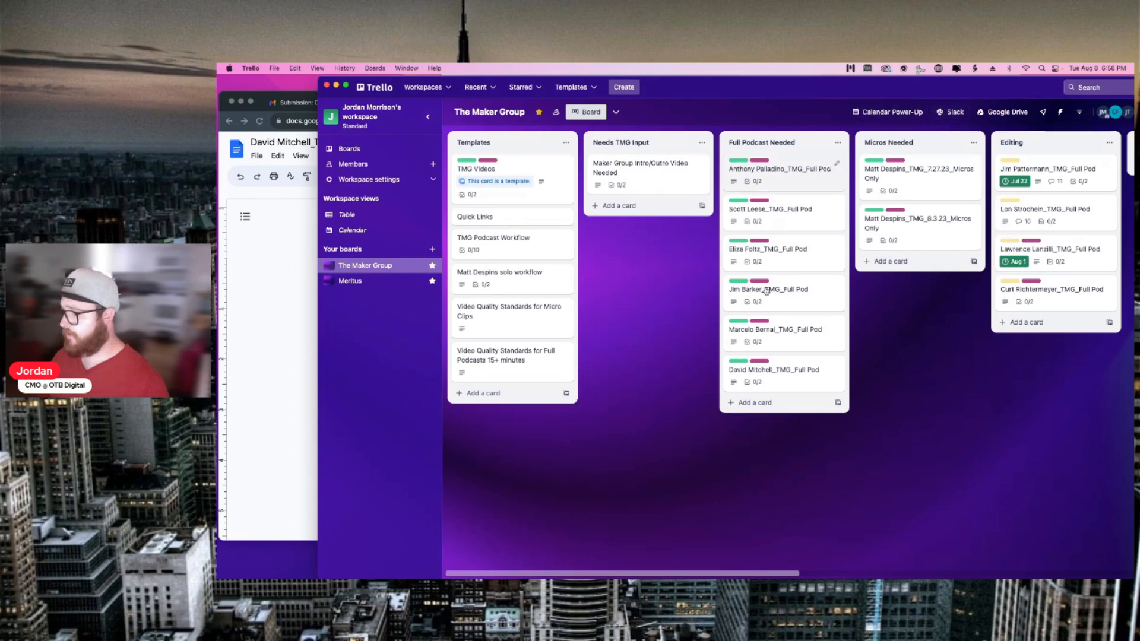
Step: Open the Full Pod card's details and select the five clip timestamps in the brief
left_click(784, 376)
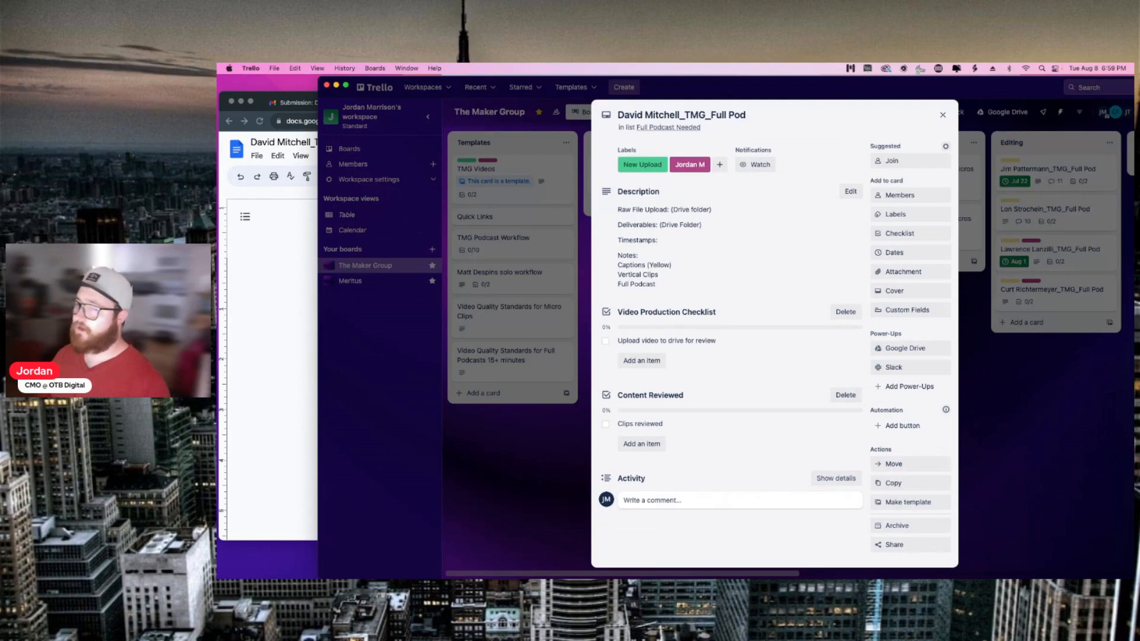
left_click(261, 328)
scroll(447, 383, "down", 3)
left_click(472, 372)
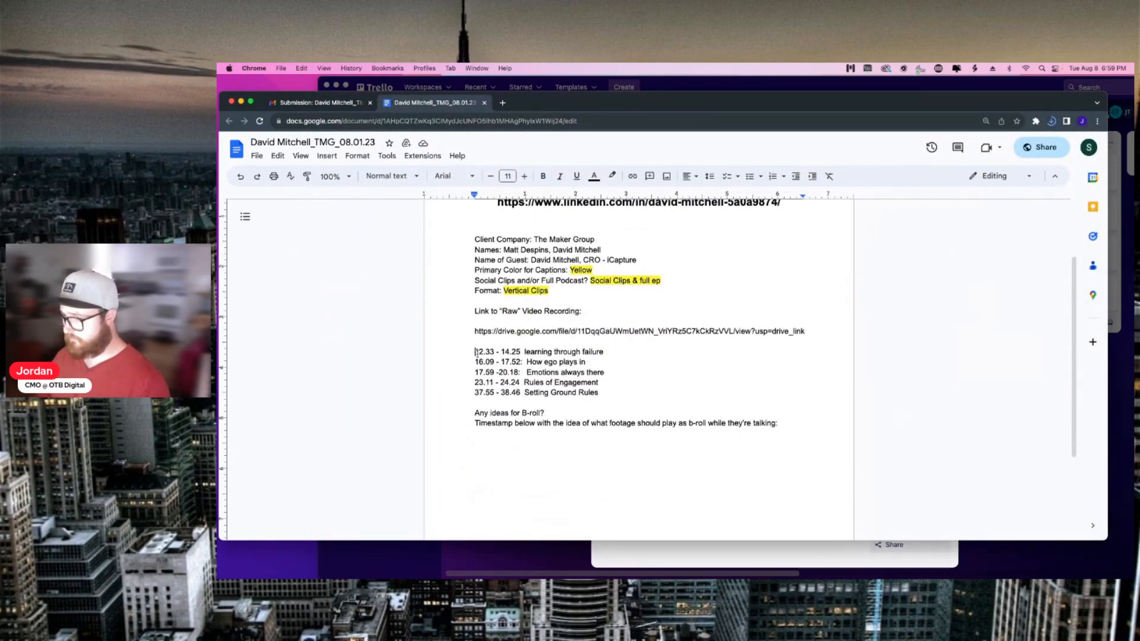
left_click_drag(469, 351, 613, 392)
key("super+c")
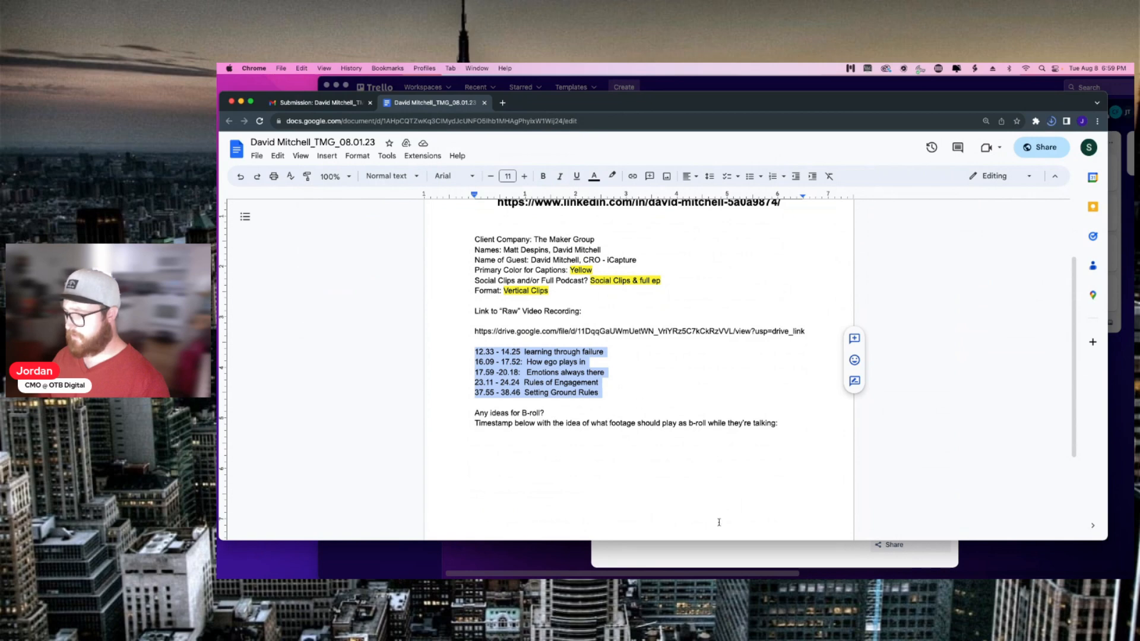
left_click(749, 558)
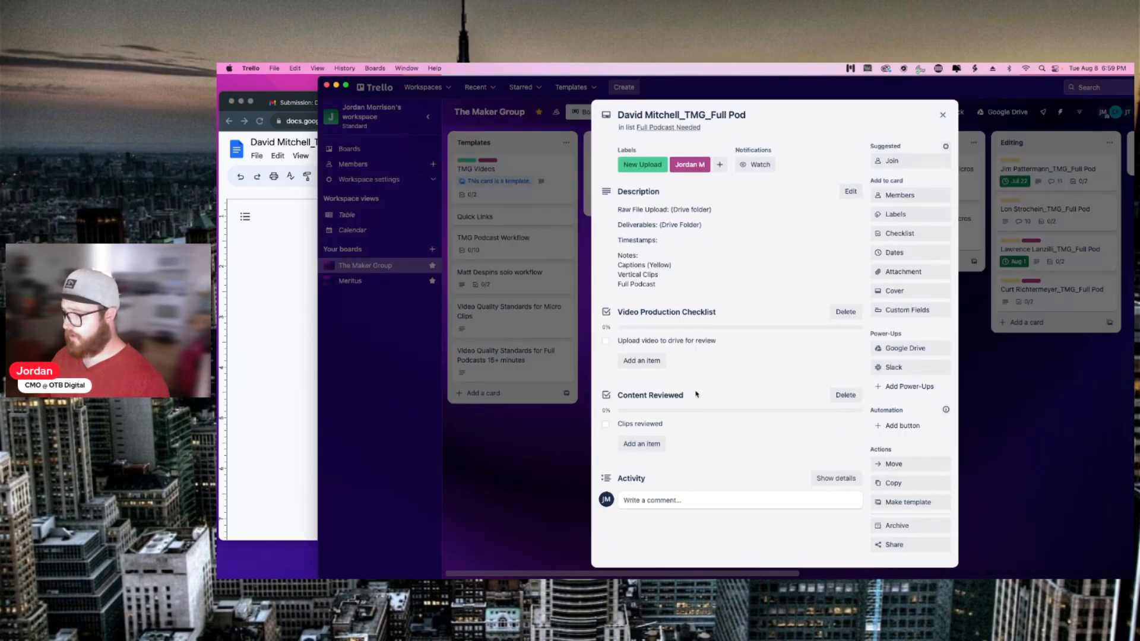
Step: Paste the timestamps under Timestamps in the description, putting 16.09 on its own line
left_click(655, 265)
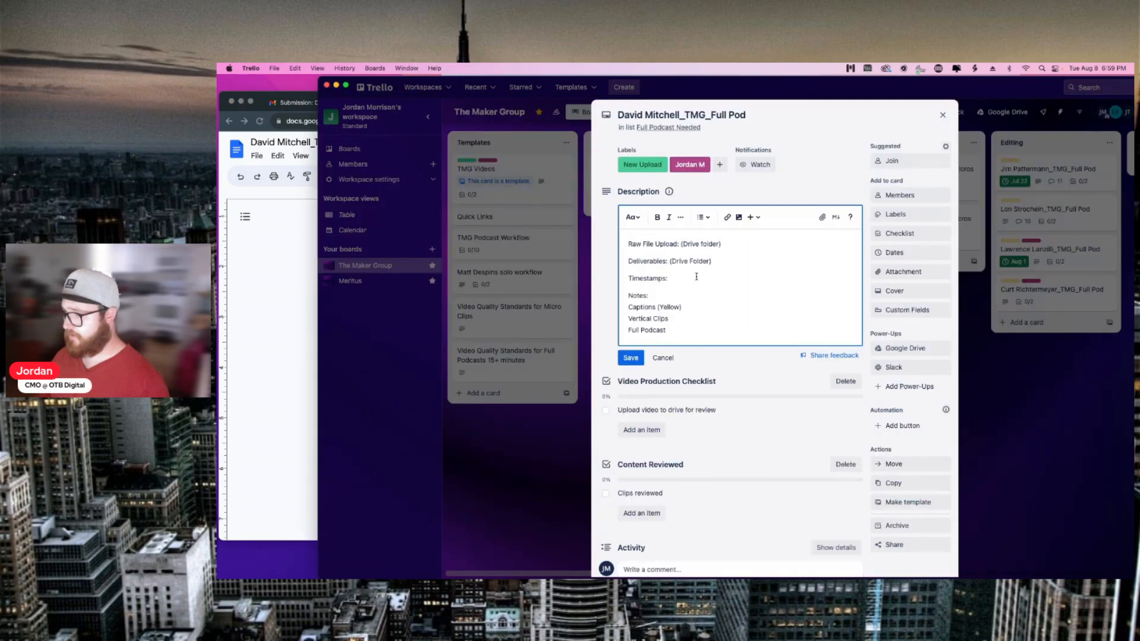
key("super+v")
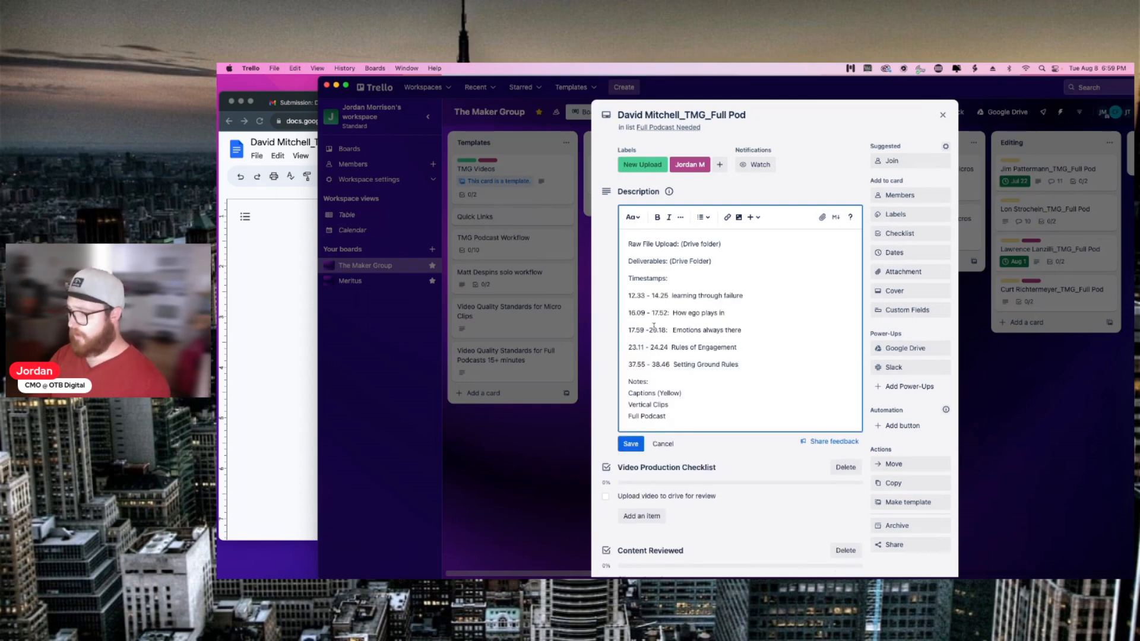
left_click(628, 313)
key("BackSpace")
key("shift+Return")
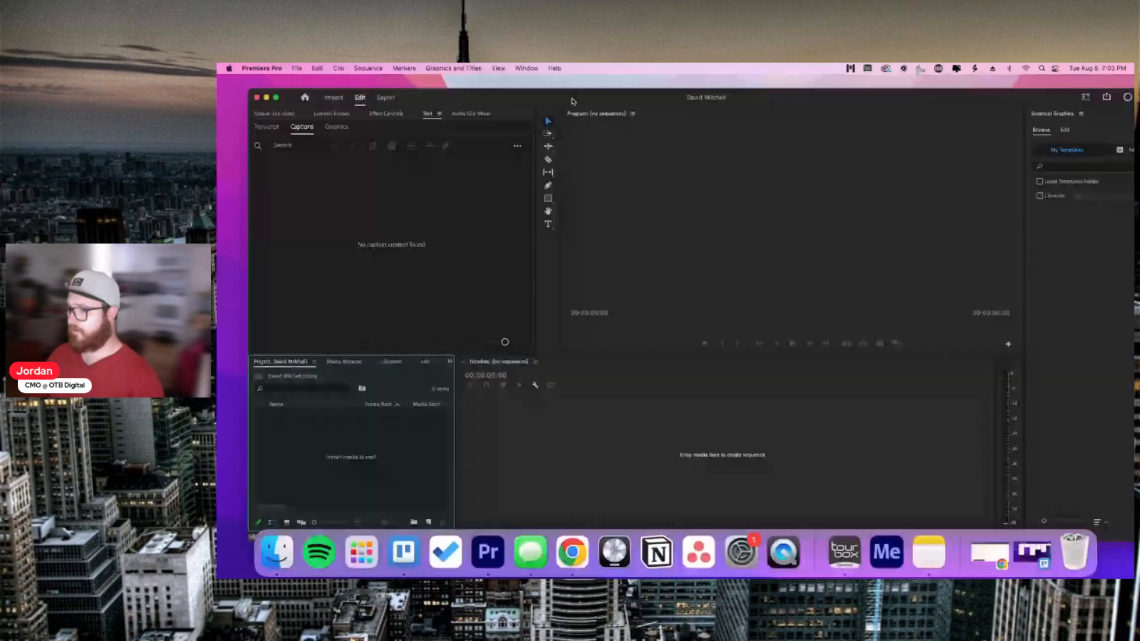
Step: Import the guest's 08.01.23 MP4 recording by dragging it from the Desktop into the Project panel
left_click_drag(572, 102, 297, 156)
left_click_drag(807, 148, 594, 80)
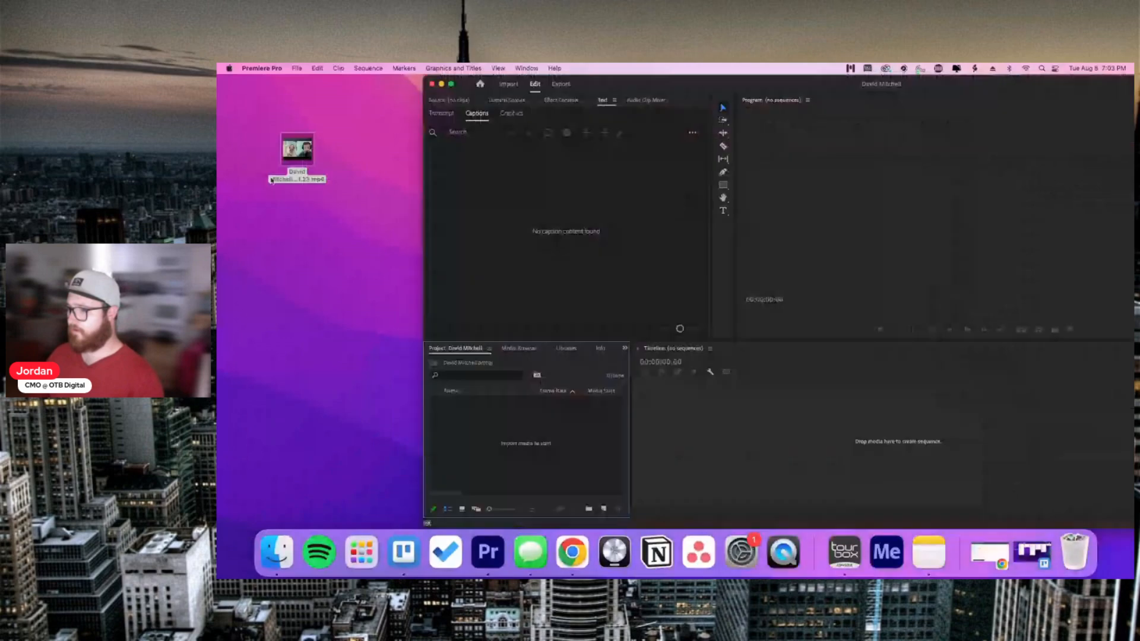
left_click_drag(291, 155, 512, 422)
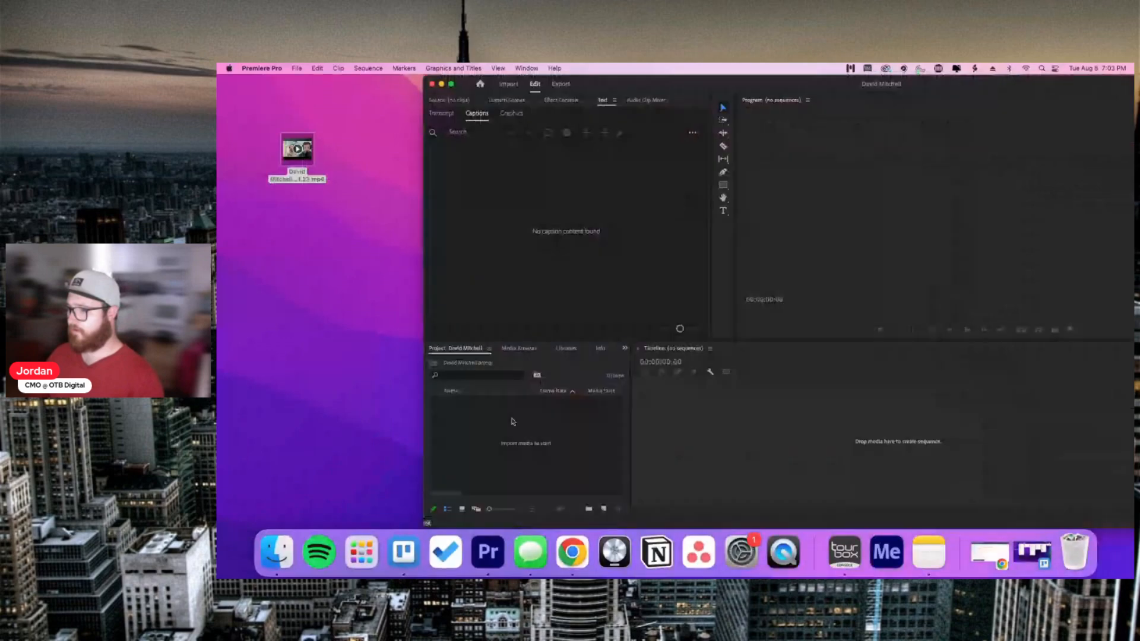
left_click_drag(613, 86, 411, 67)
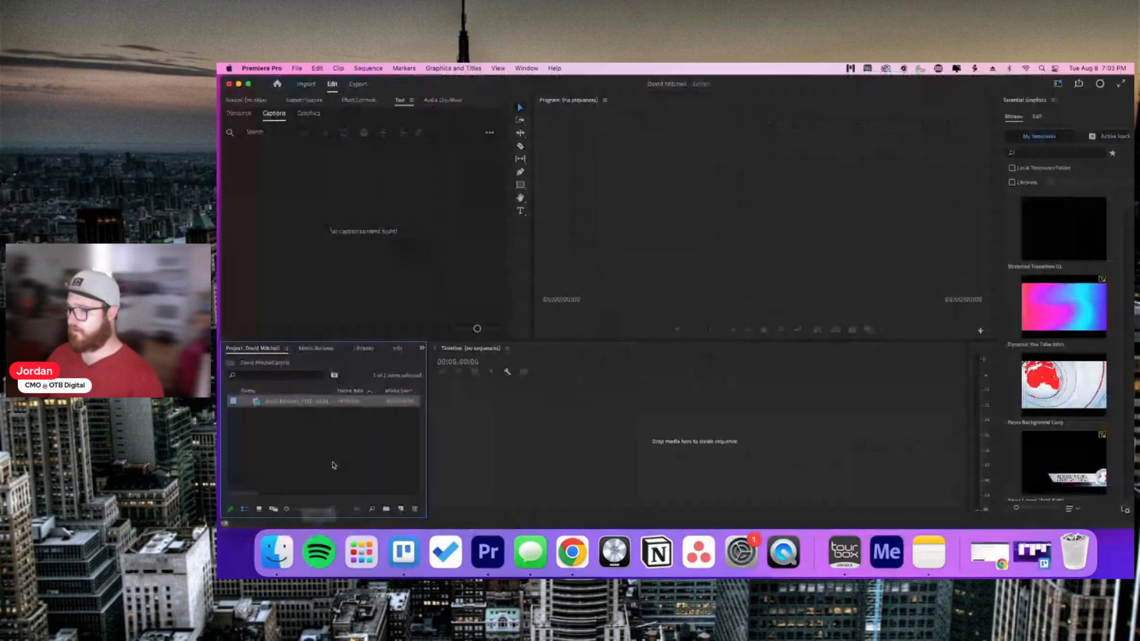
Step: Cancel the Import dialog and create a new bin named Sequences
double_click(333, 465)
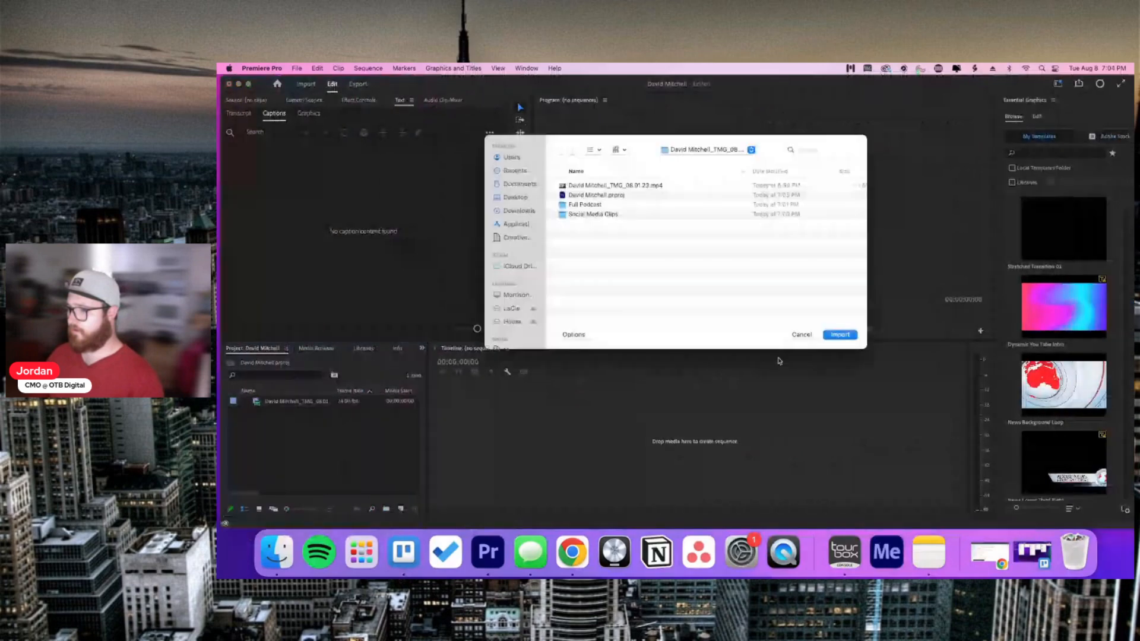
left_click(801, 334)
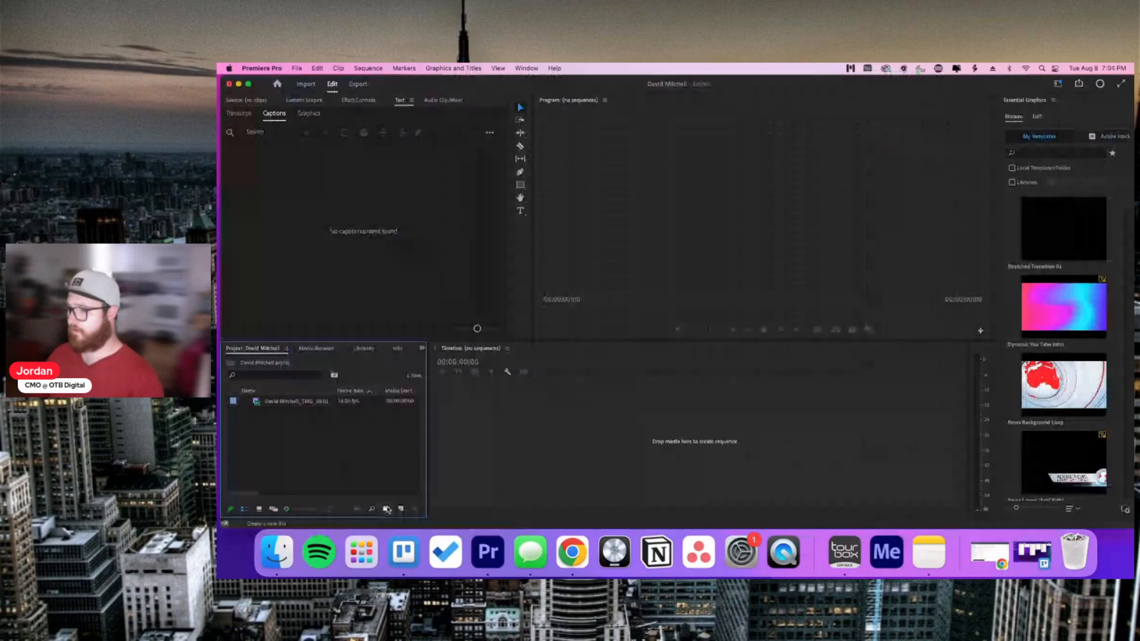
left_click(386, 509)
type("Sequences")
Step: Confirm the Sequences bin name, then add bins named Footage and Broll
key("Return")
left_click(366, 482)
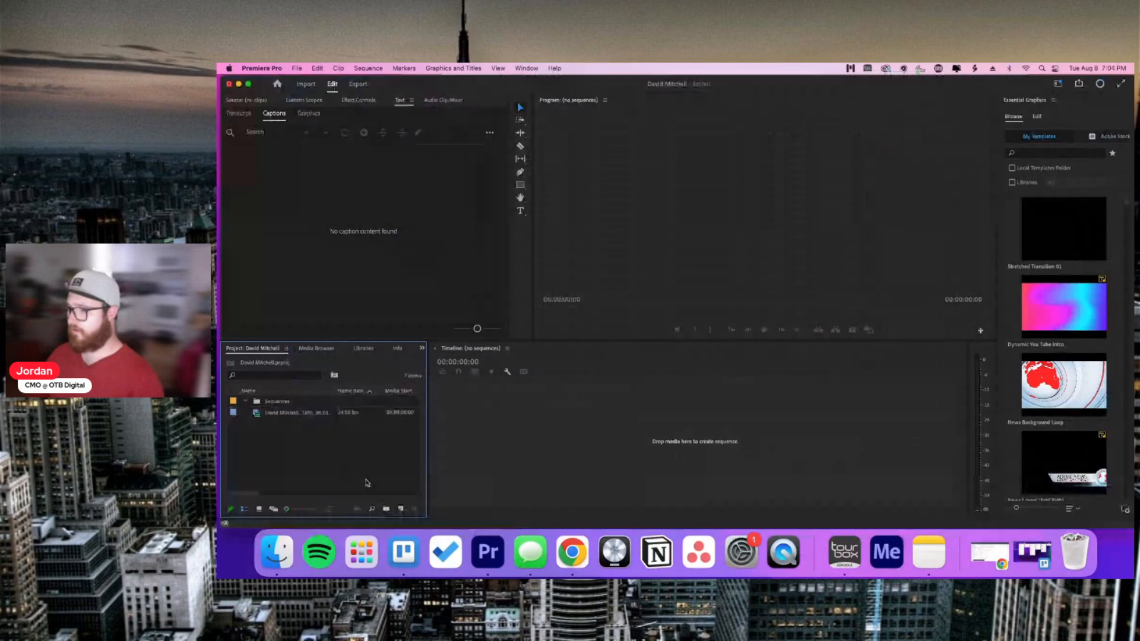
left_click(385, 509)
type("F")
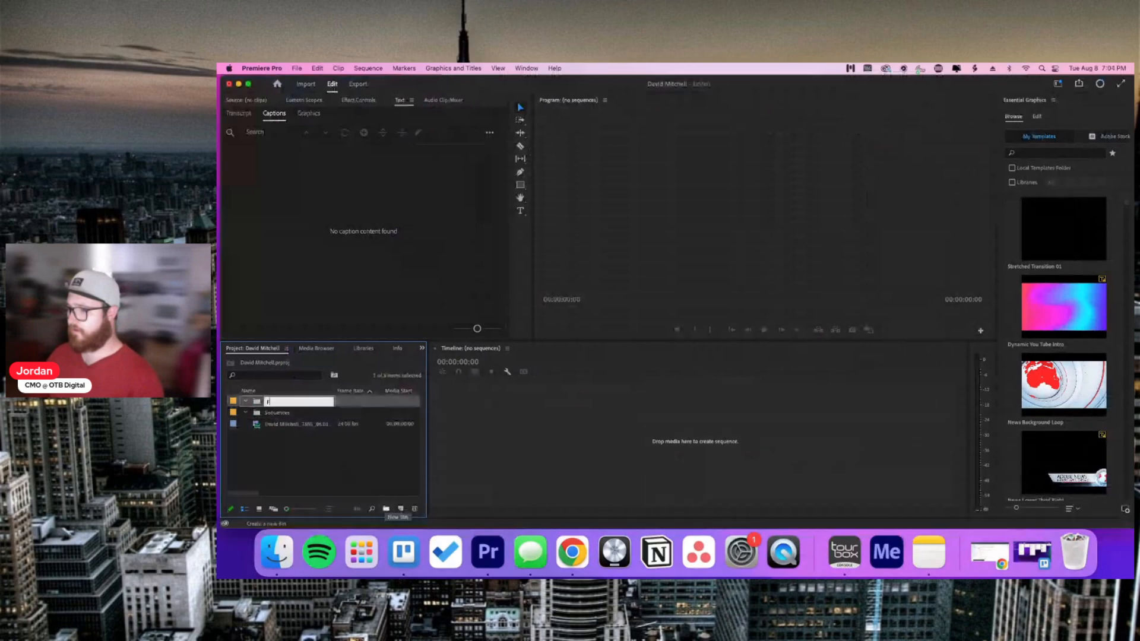
type("ootage")
key("Tab")
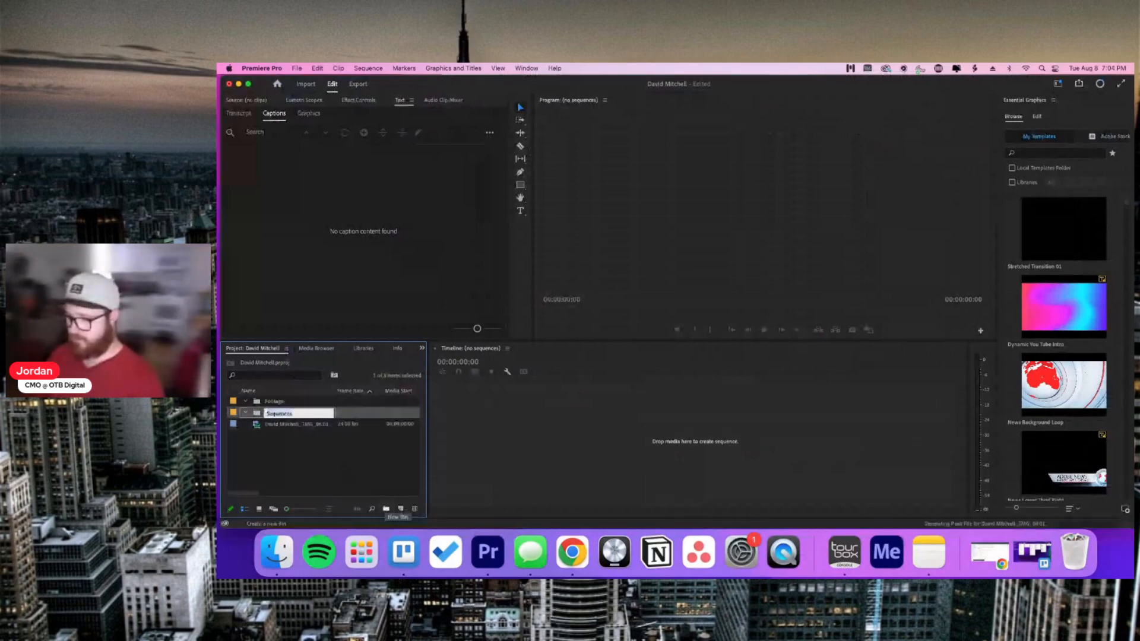
left_click(293, 498)
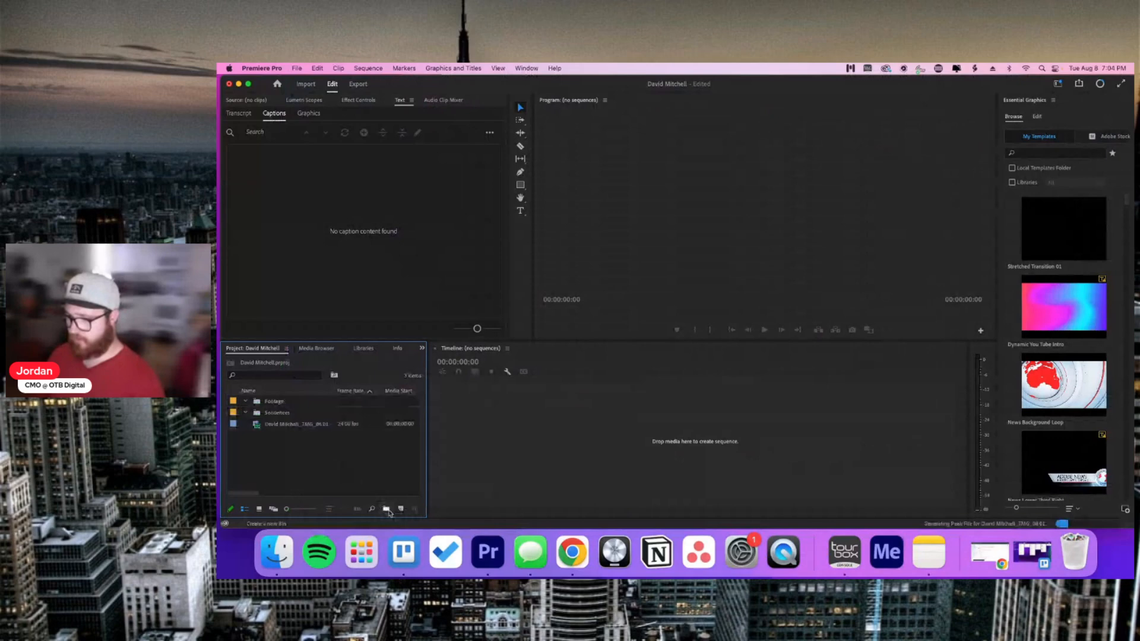
left_click(386, 509)
type("Broll")
key("Return")
Step: Add a Text bin and move the raw recording into the Footage bin
left_click(387, 509)
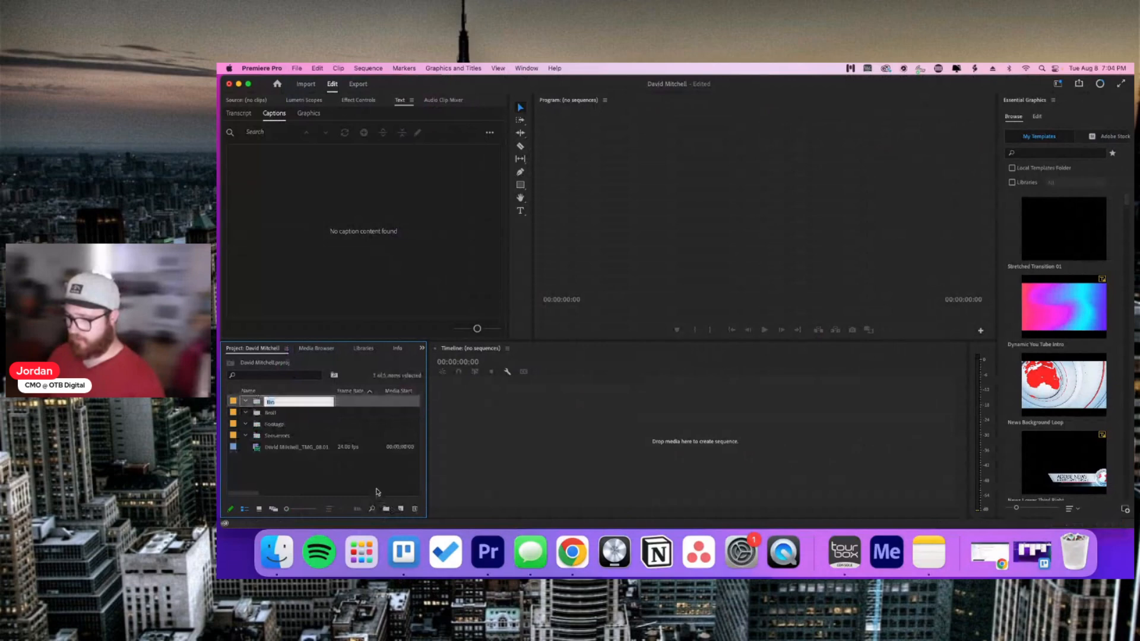
type("Text")
key("Tab")
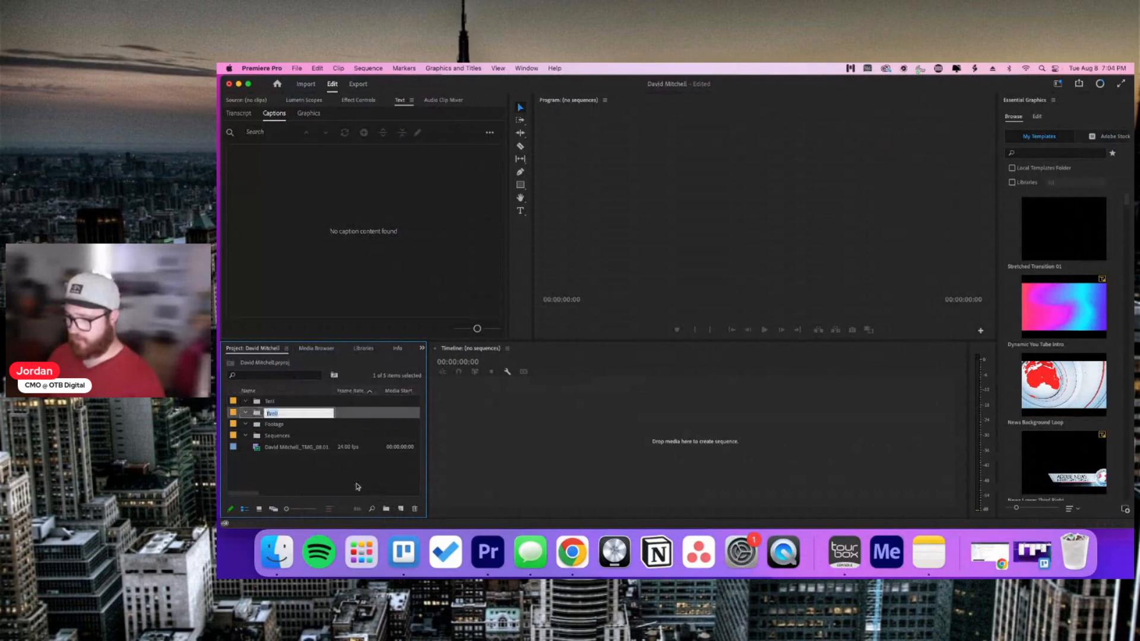
left_click(358, 486)
left_click_drag(291, 449, 286, 425)
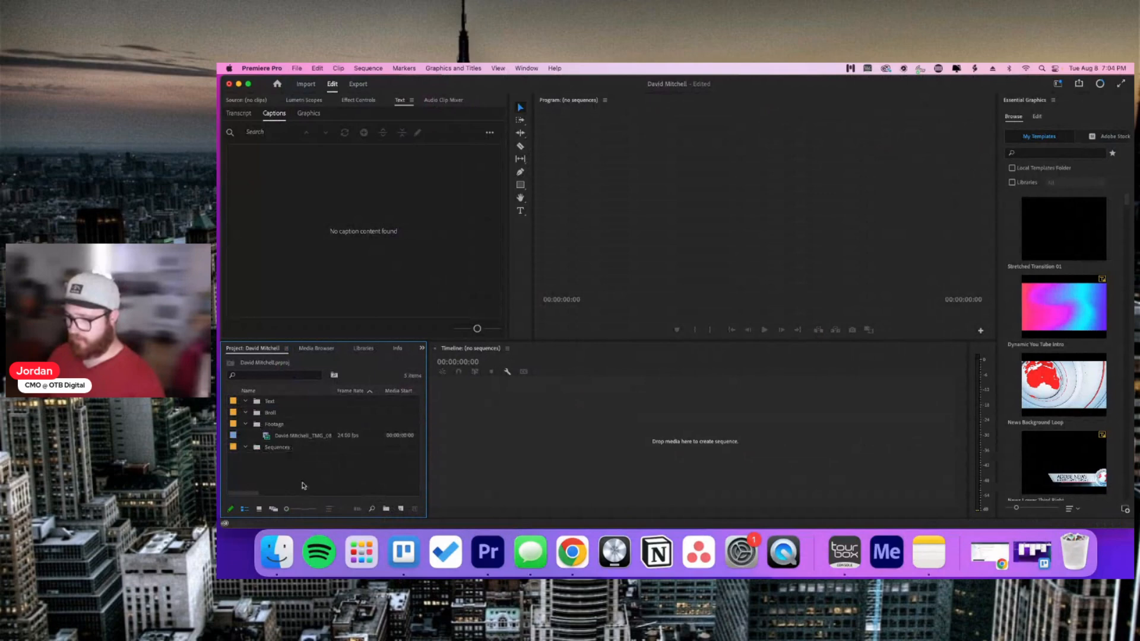
left_click(321, 438)
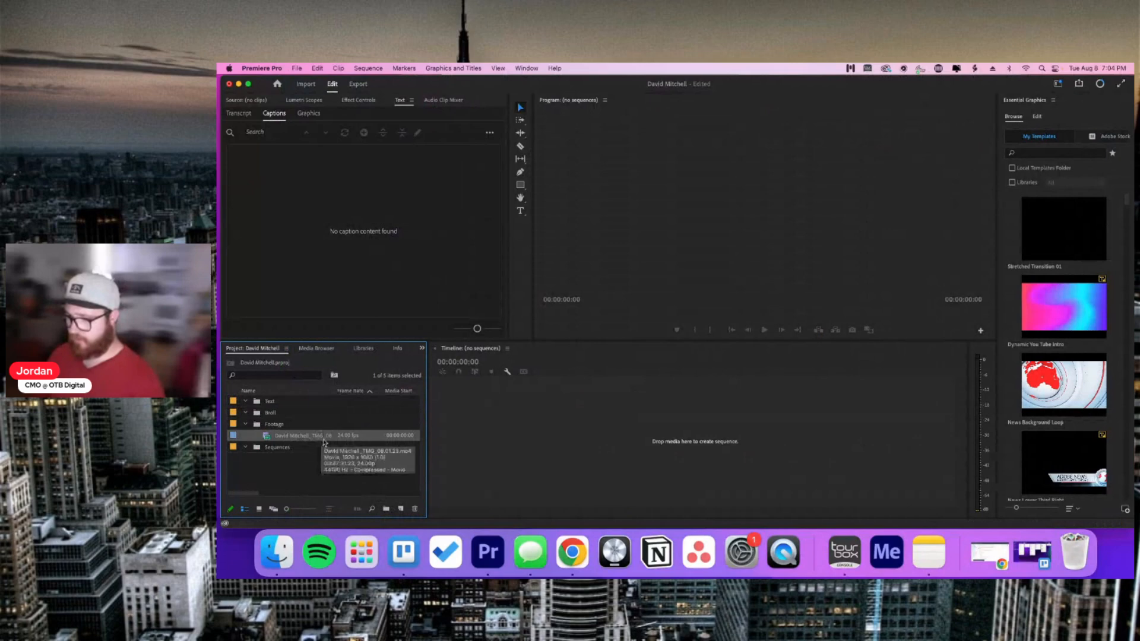
left_click(365, 69)
Step: Create a new ARRI 1080p 24 sequence named after the guest plus 'TMG 1080'
left_click(314, 115)
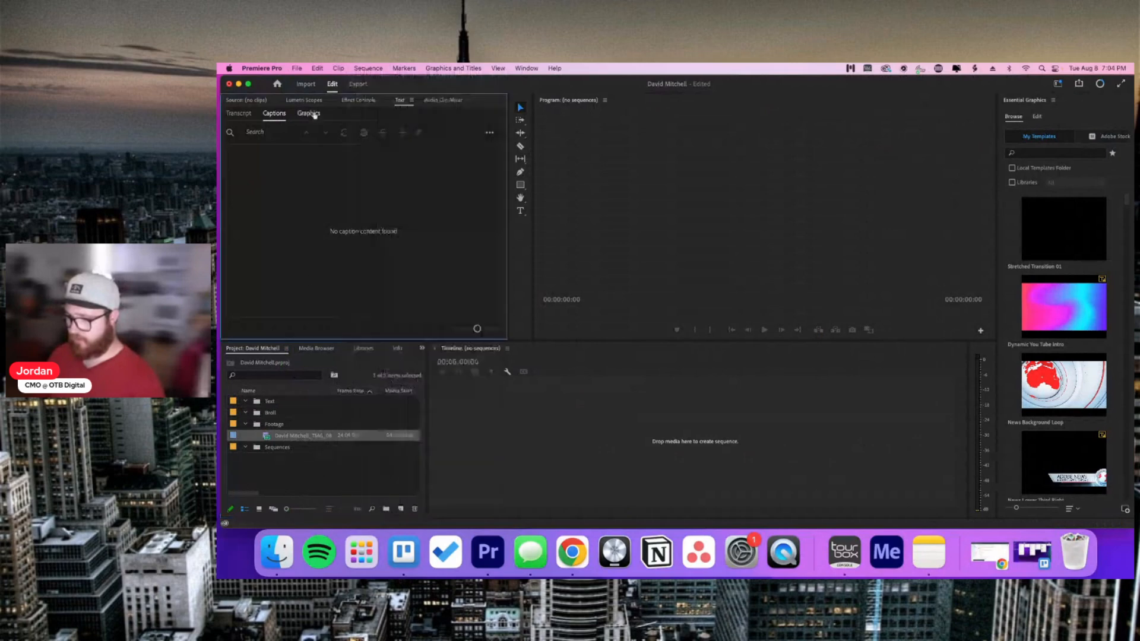
left_click(297, 69)
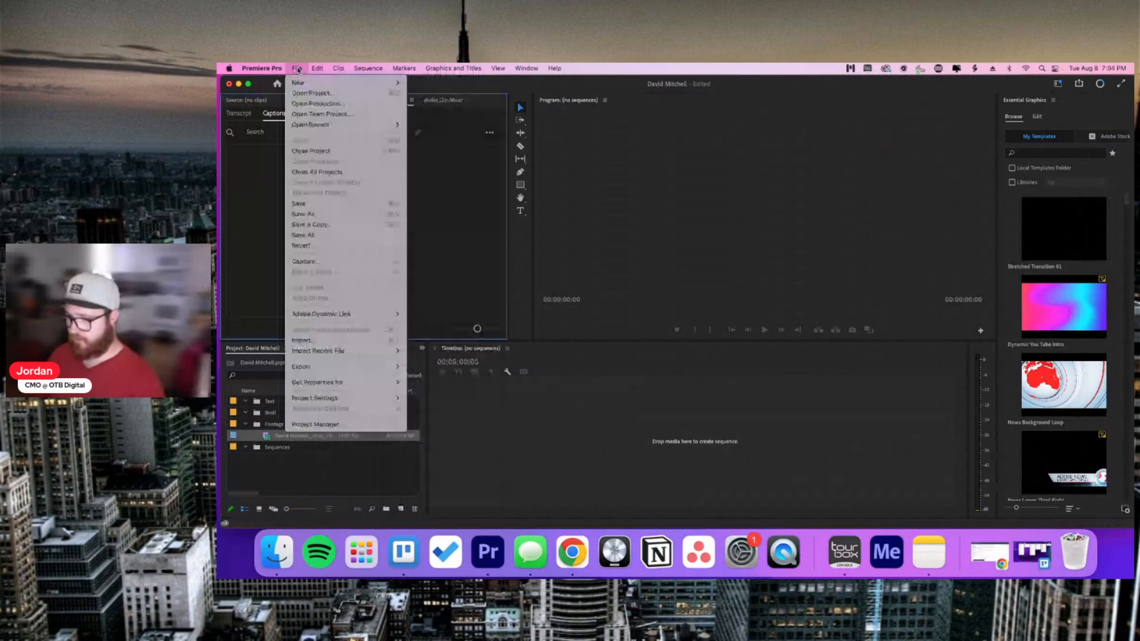
mouse_move(356, 82)
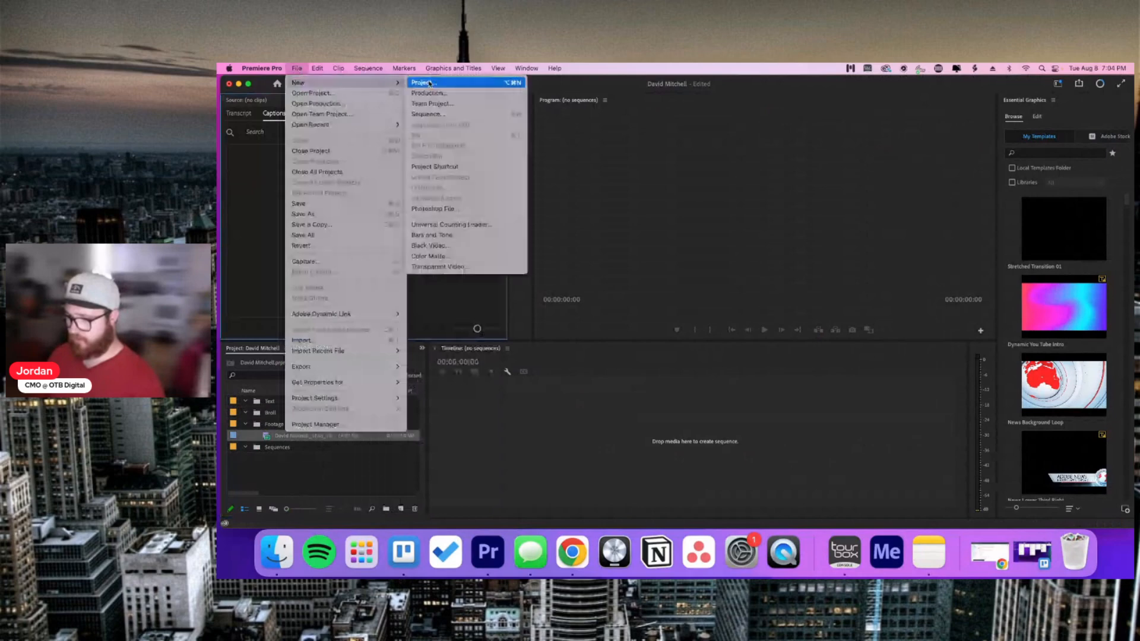
left_click(443, 114)
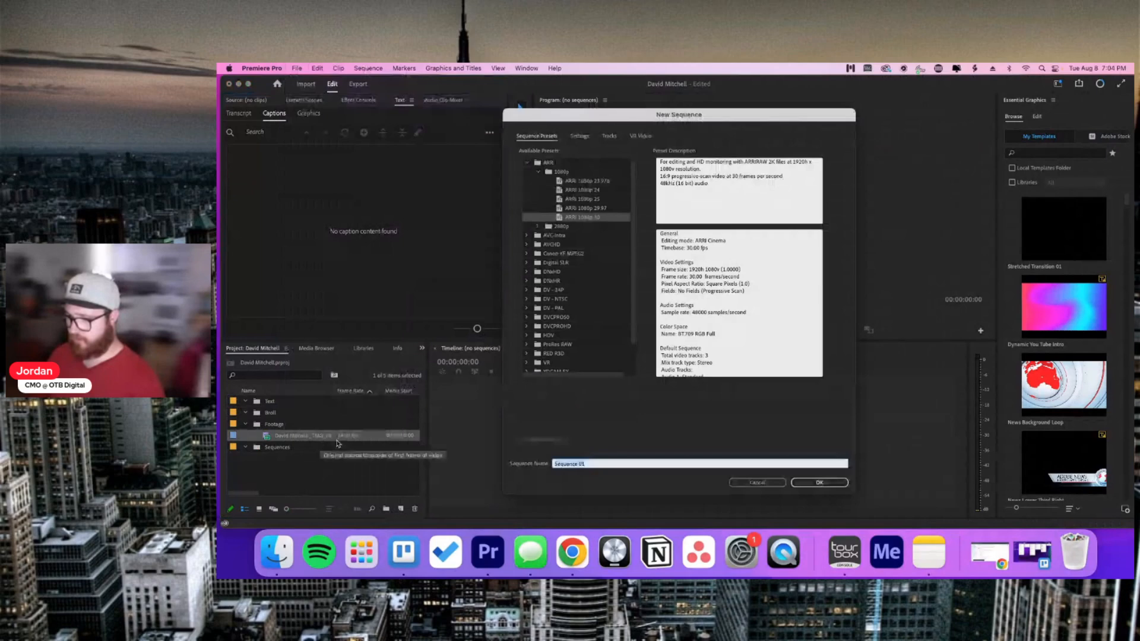
left_click(590, 190)
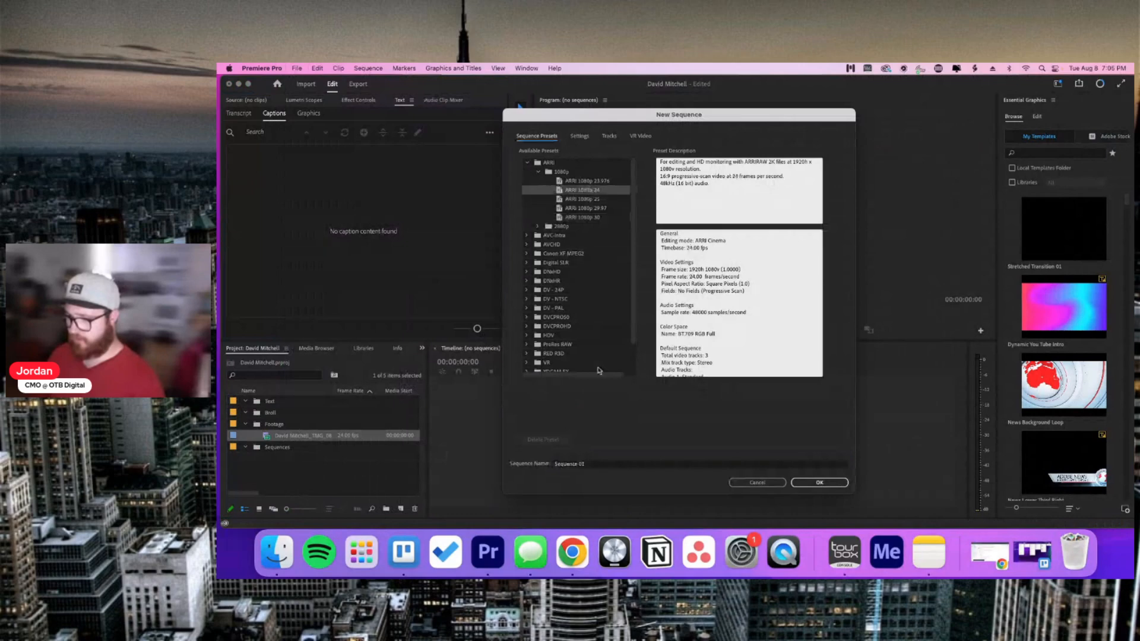
left_click(608, 464)
left_click_drag(608, 463, 552, 463)
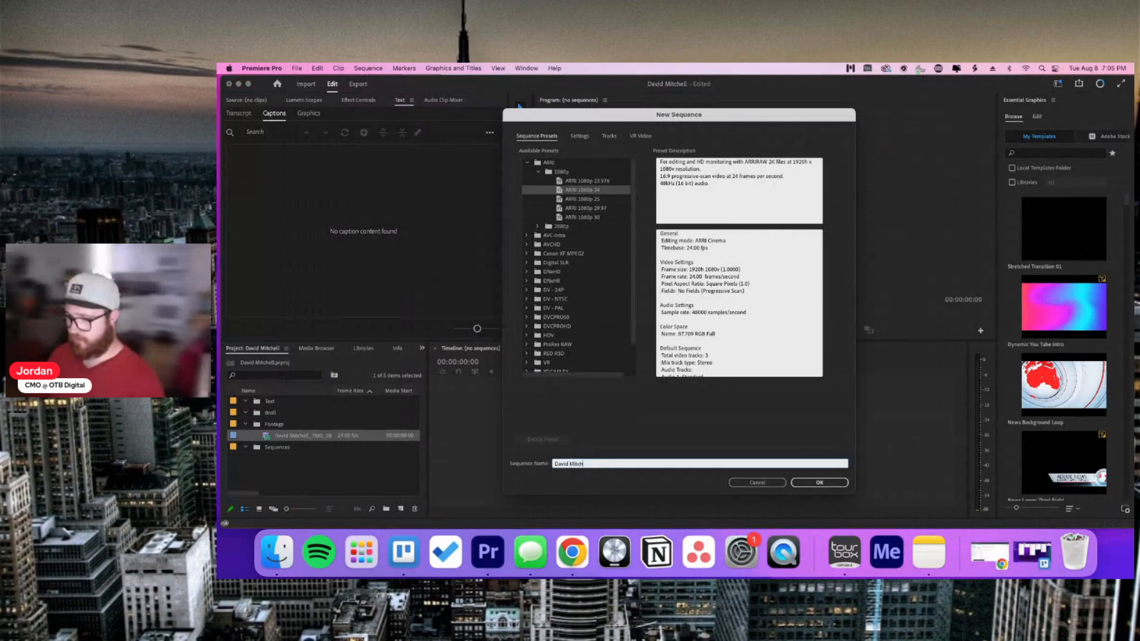
key("Return")
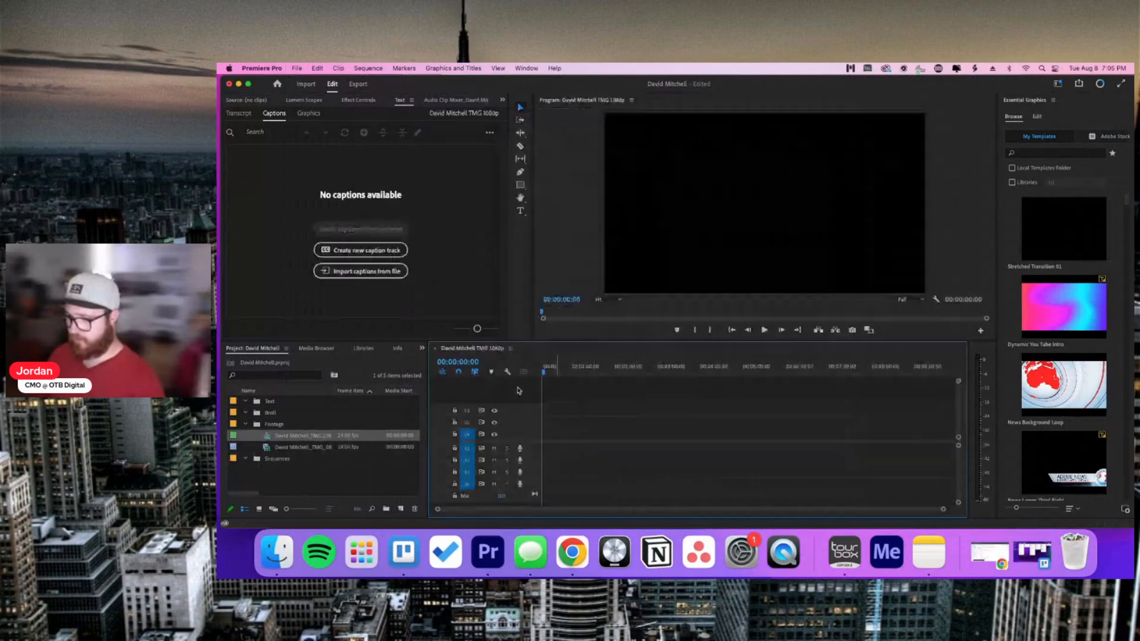
left_click(315, 449)
left_click(303, 440)
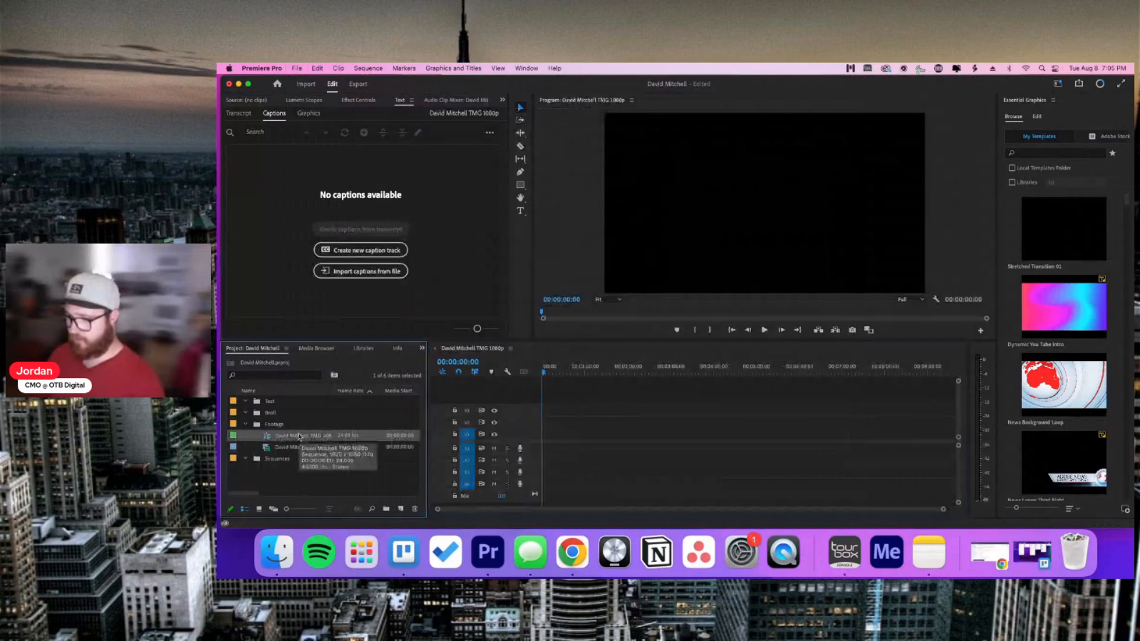
left_click_drag(296, 458, 296, 459)
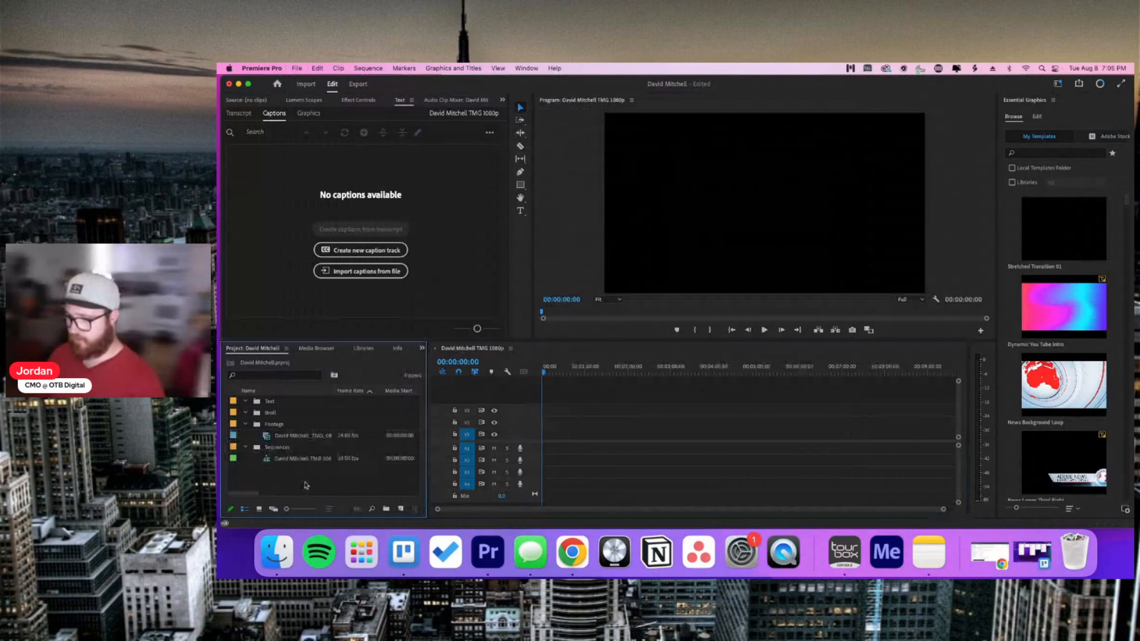
double_click(304, 482)
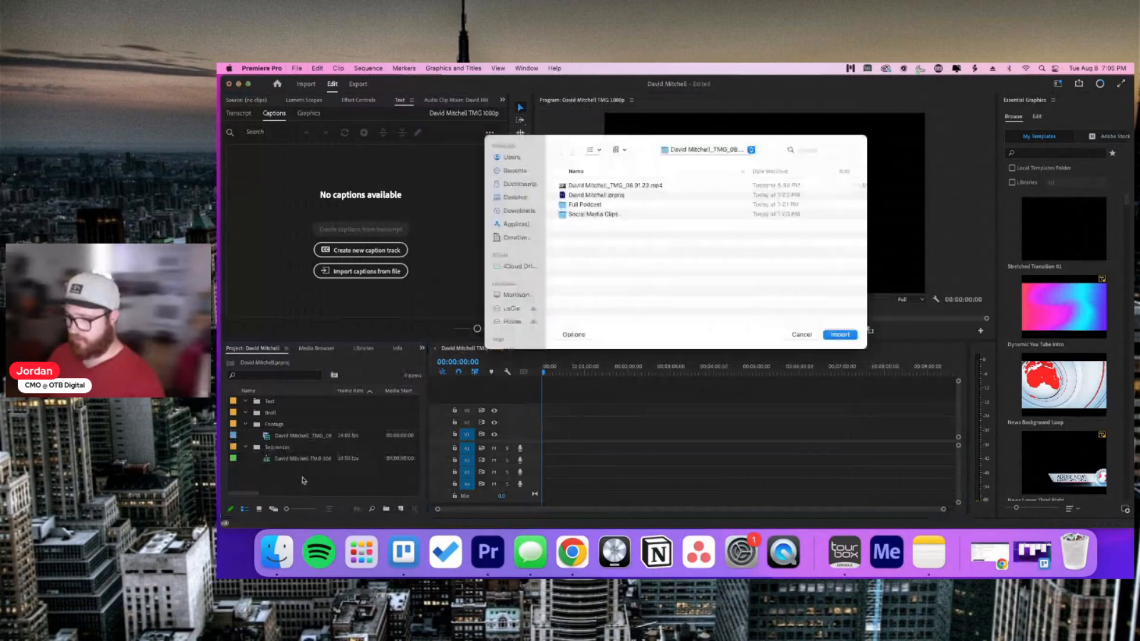
key("Escape")
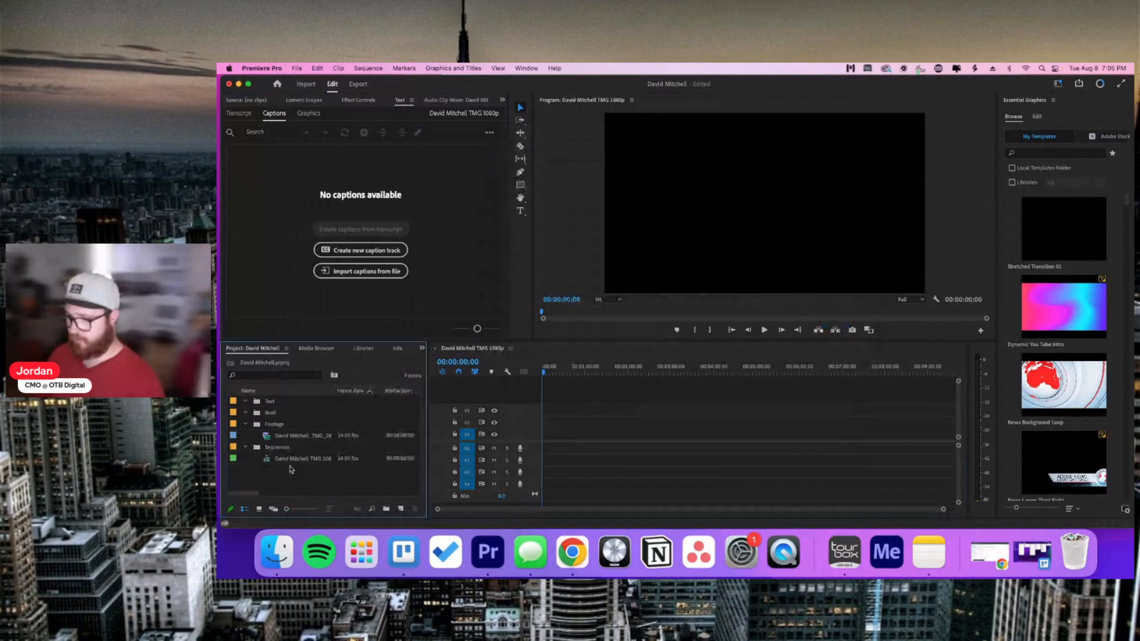
left_click(297, 68)
mouse_move(368, 68)
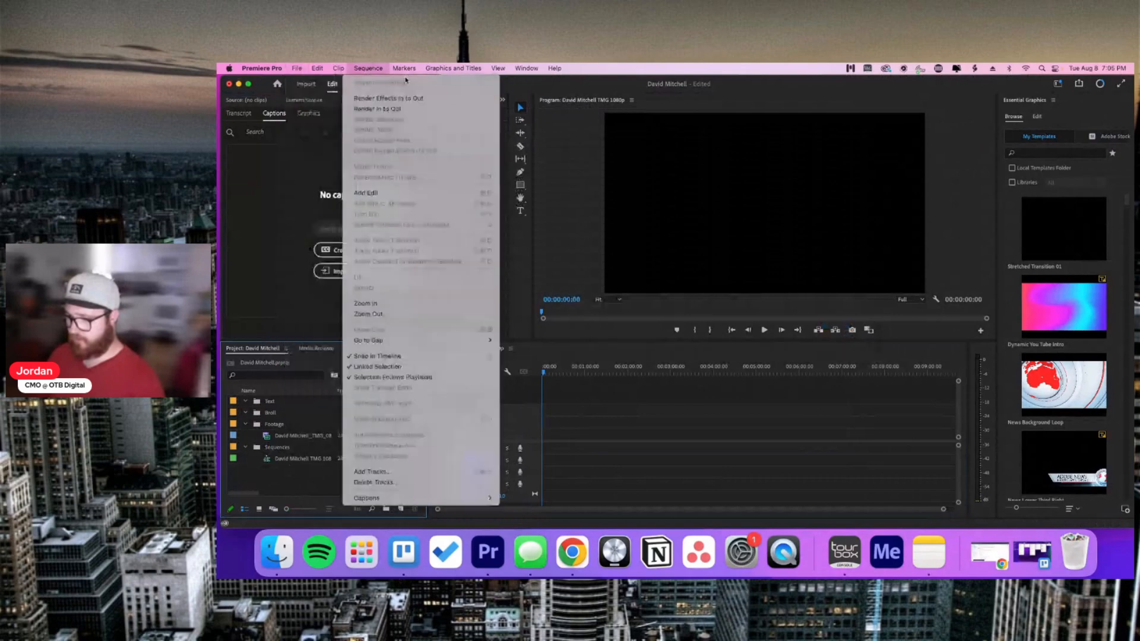
Step: Create the 1080 × 1920 'Vertical Clips' sequence and move it into the Sequences bin
mouse_move(297, 68)
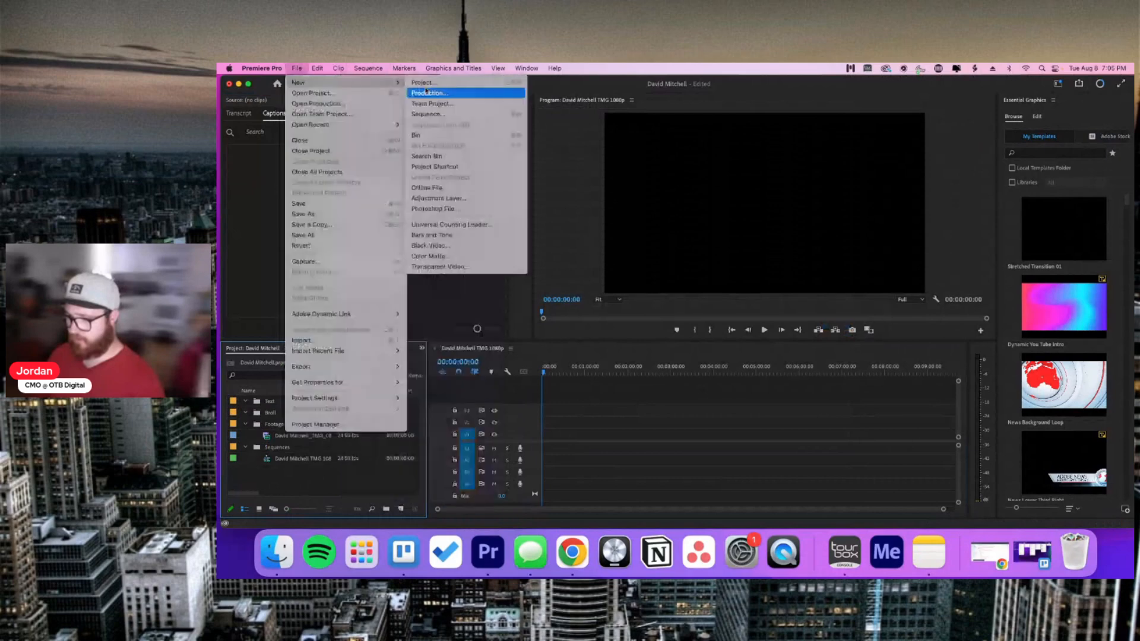
left_click(427, 113)
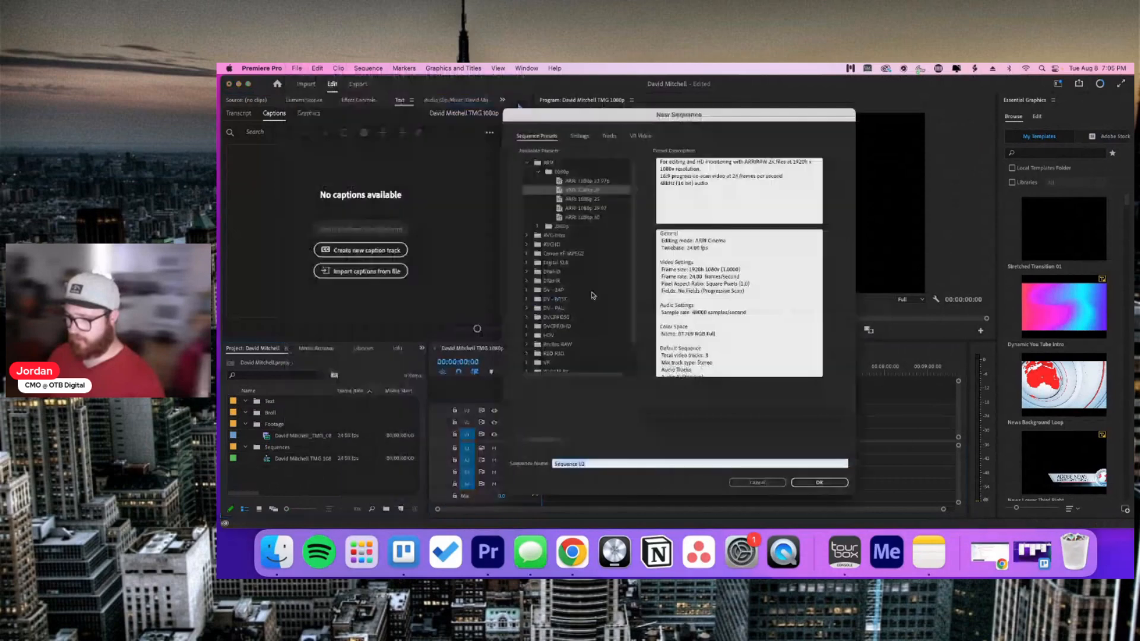
type("Vertical Clips")
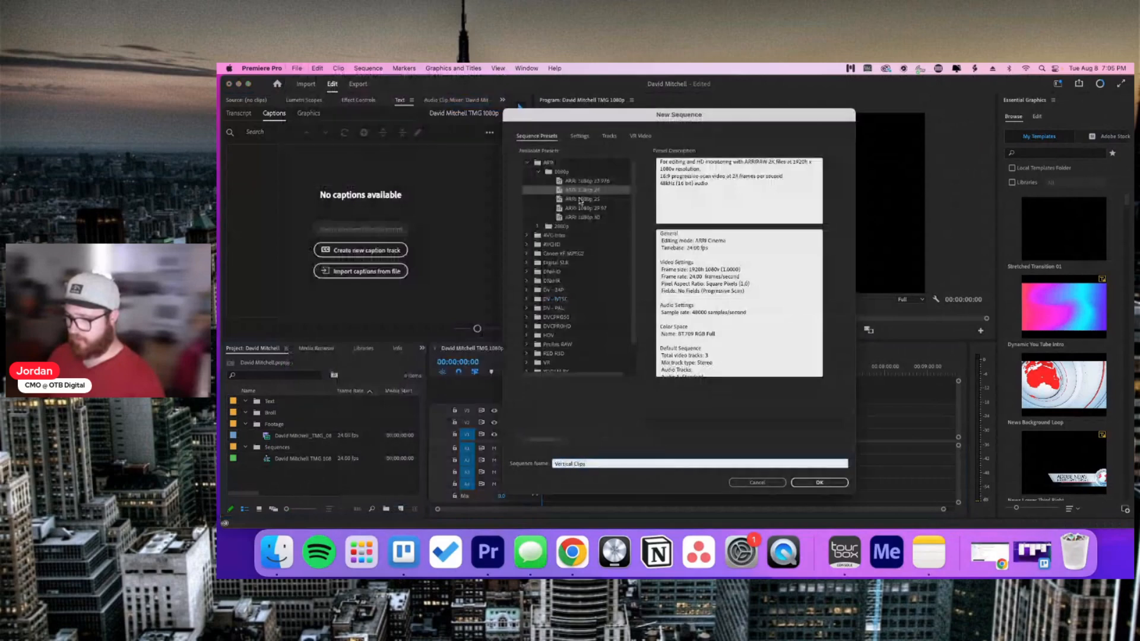
left_click(578, 137)
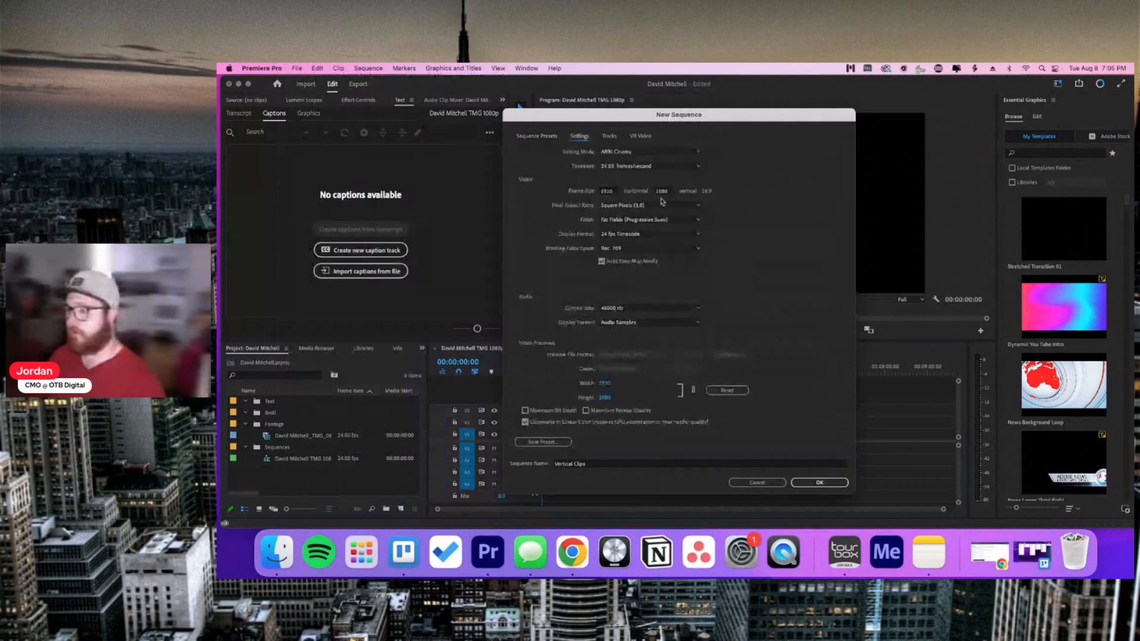
left_click(613, 191)
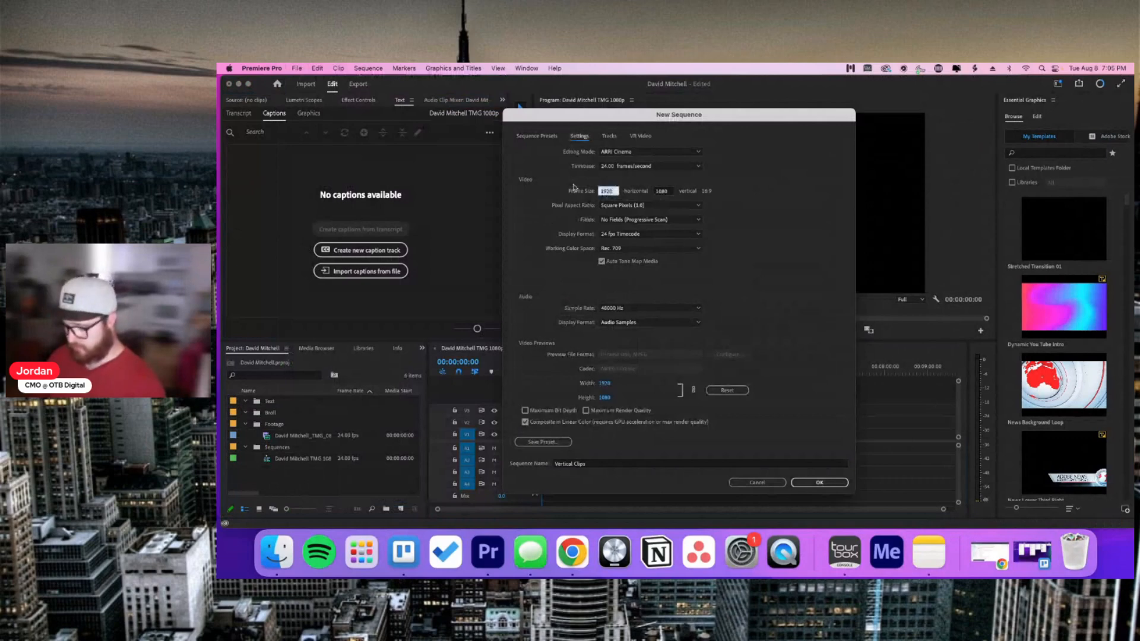
type("1080")
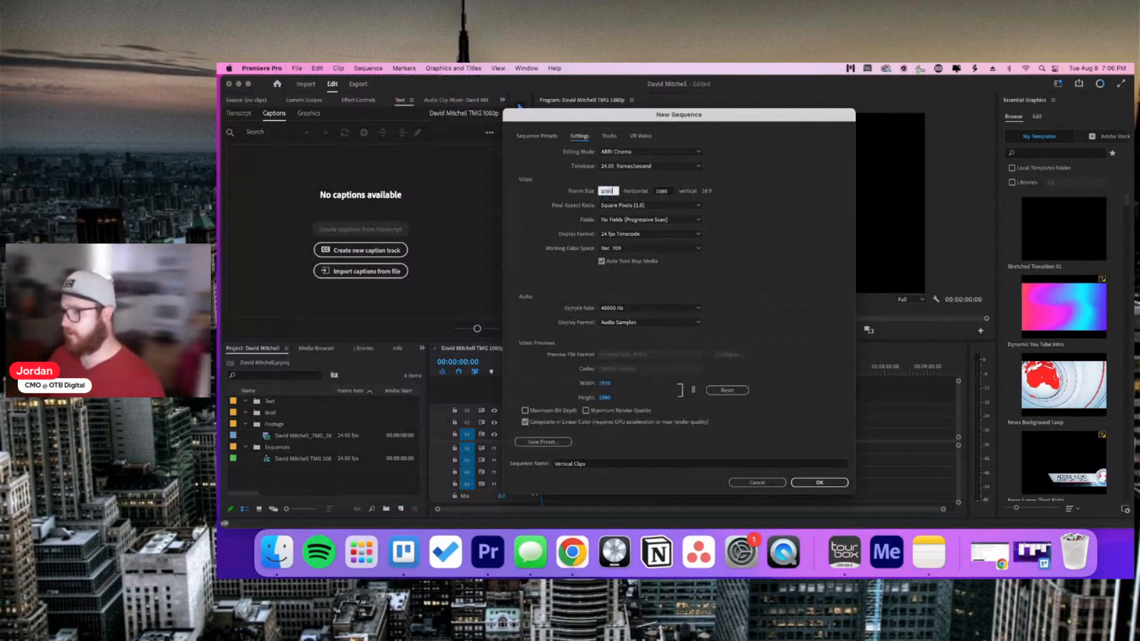
left_click(659, 192)
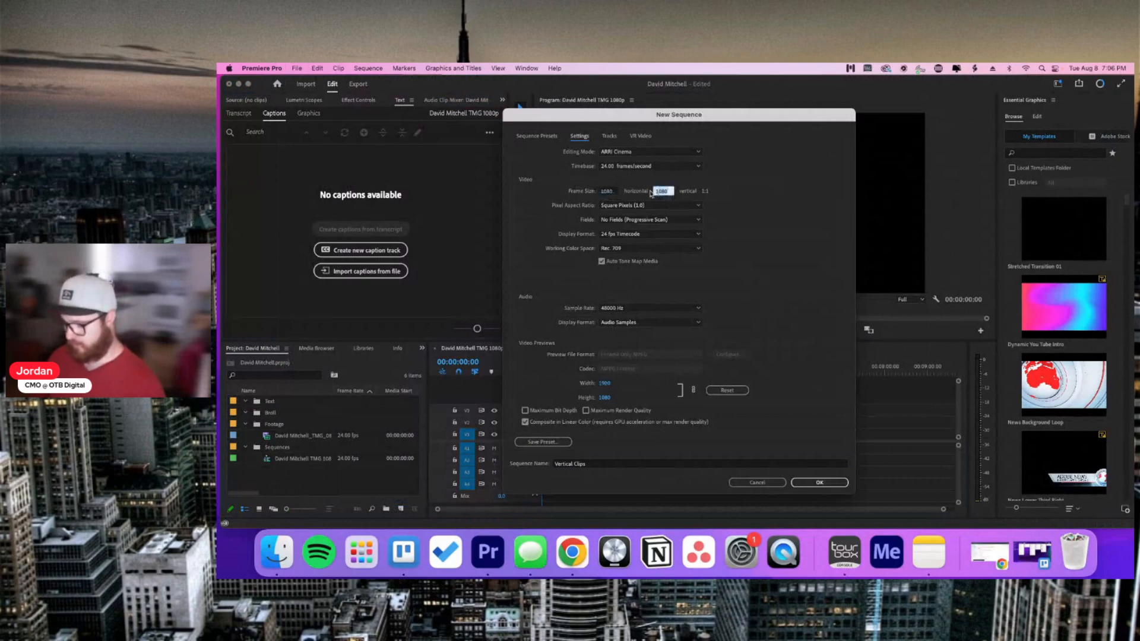
type("1920")
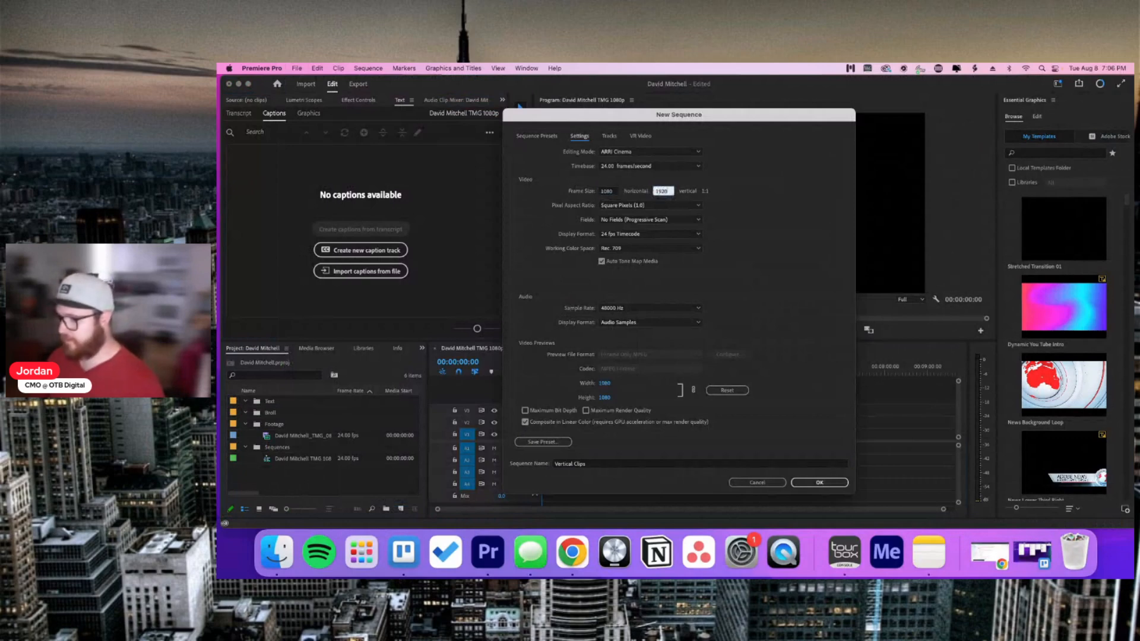
left_click(827, 482)
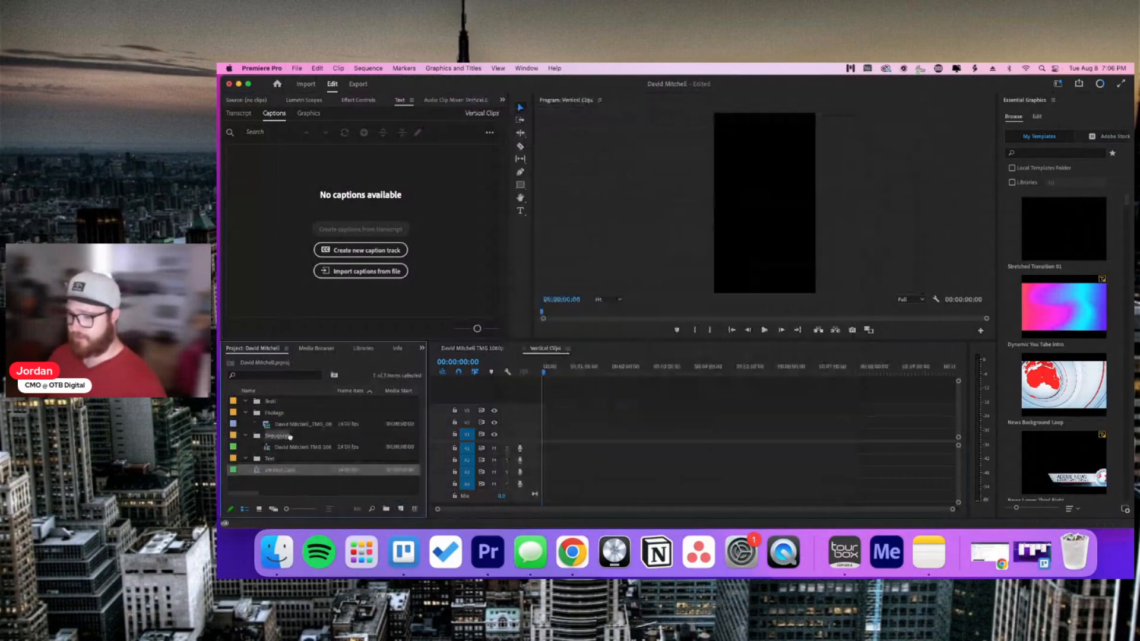
left_click_drag(289, 437, 290, 438)
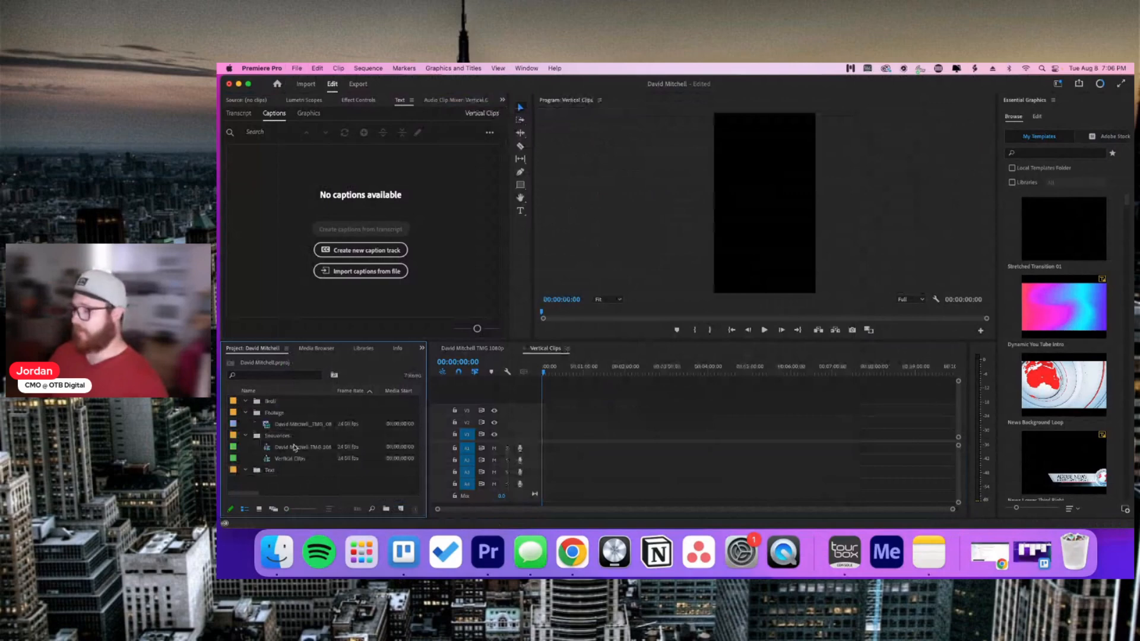
Step: In Trello's Full Pod card description, select the title 'learning through failure', then return to Premiere
left_click(1032, 552)
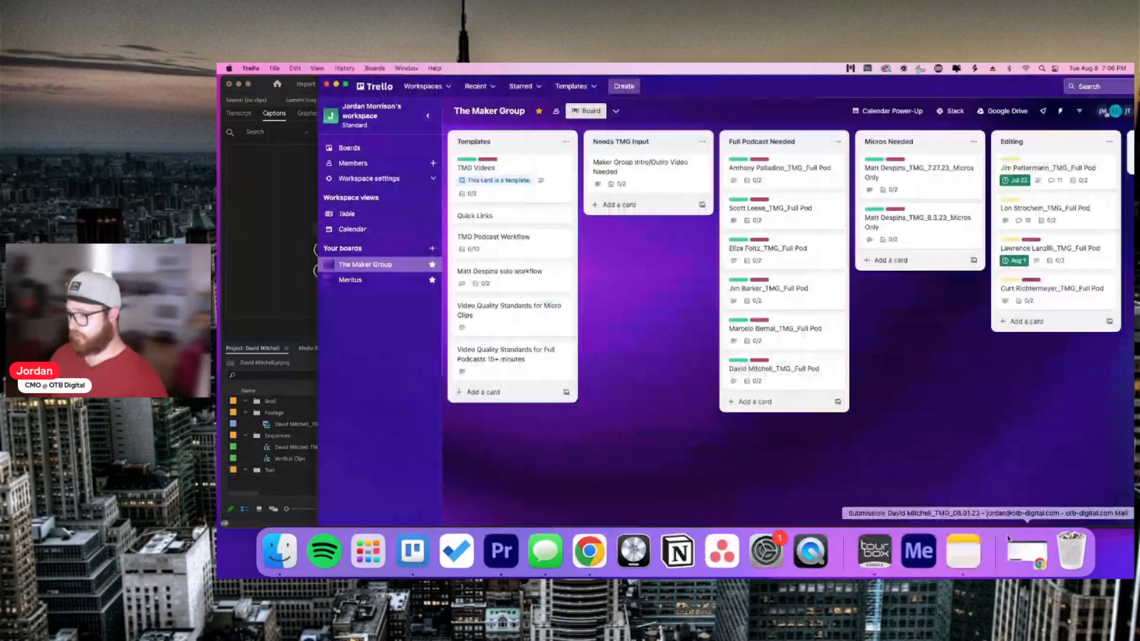
left_click(771, 369)
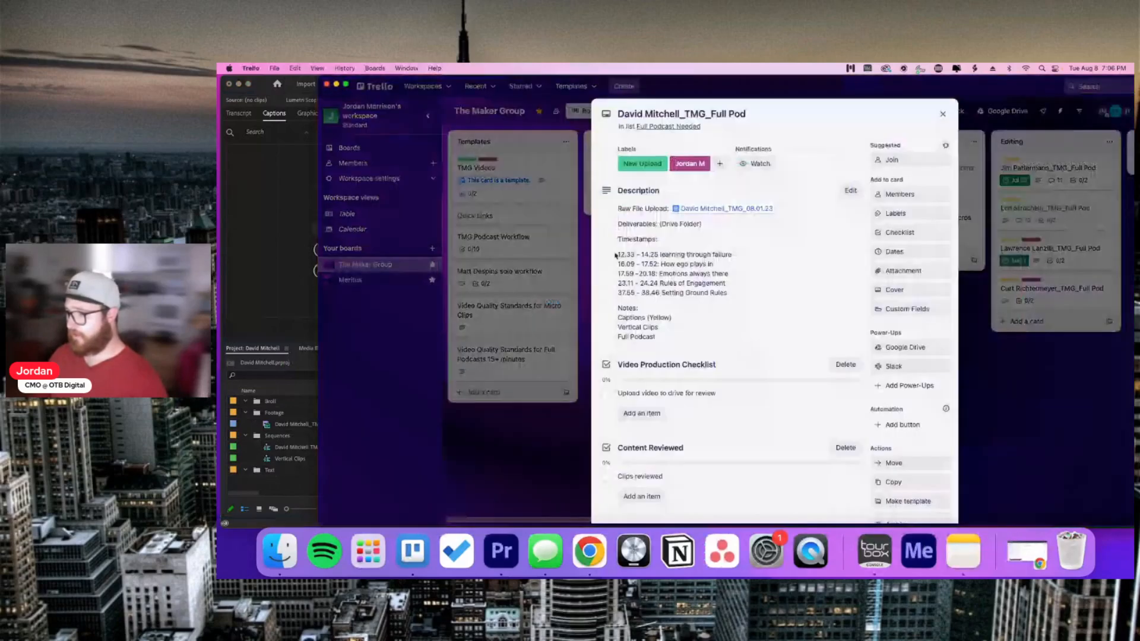
left_click(735, 256)
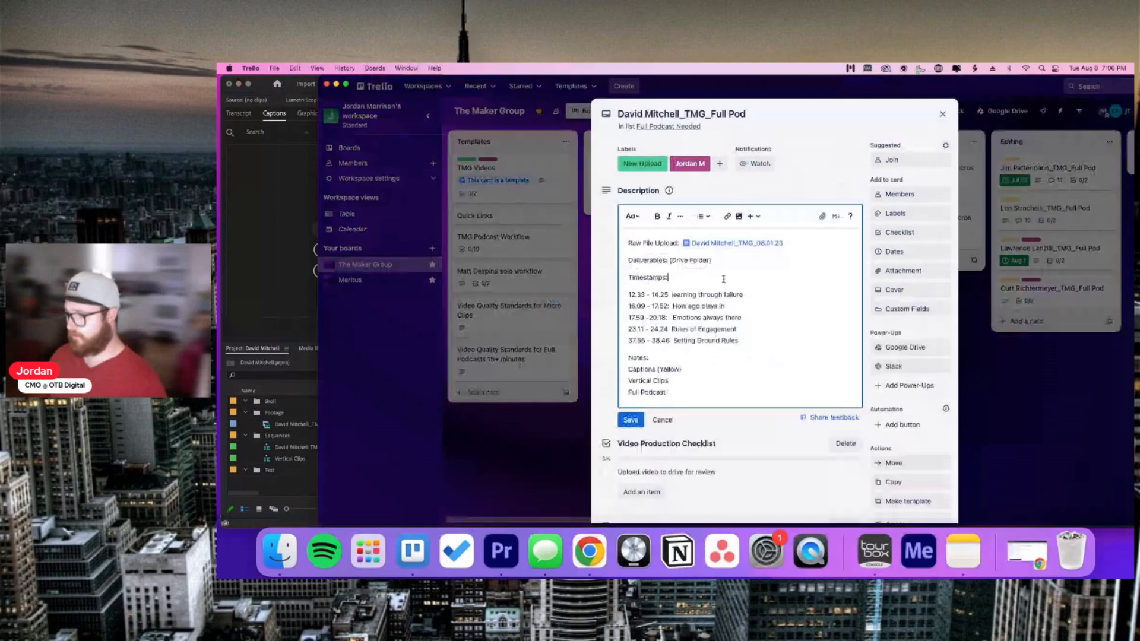
left_click_drag(743, 295, 673, 295)
key("super+c")
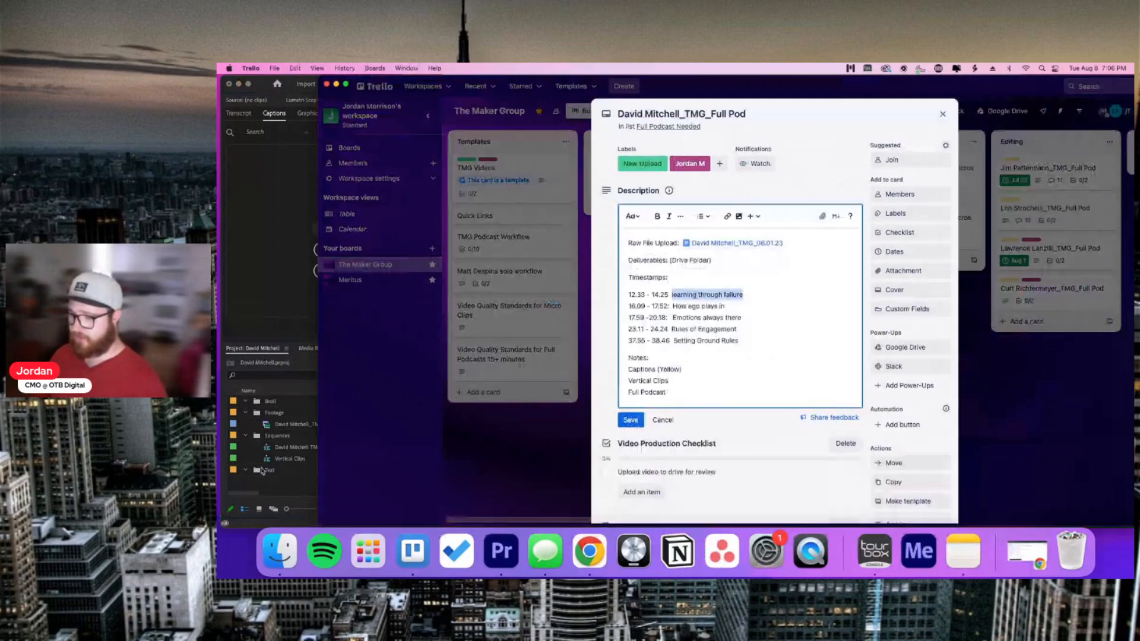
left_click(294, 463)
Step: Duplicate Vertical Clips and rename the copy 'learning through failure'
left_click(317, 460)
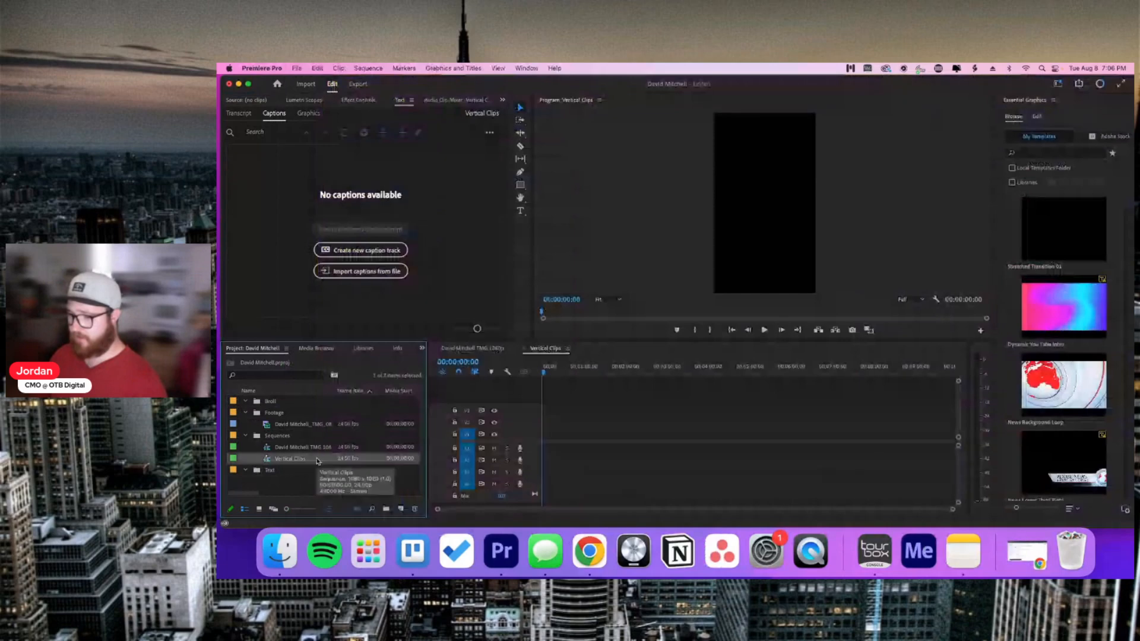
right_click(317, 461)
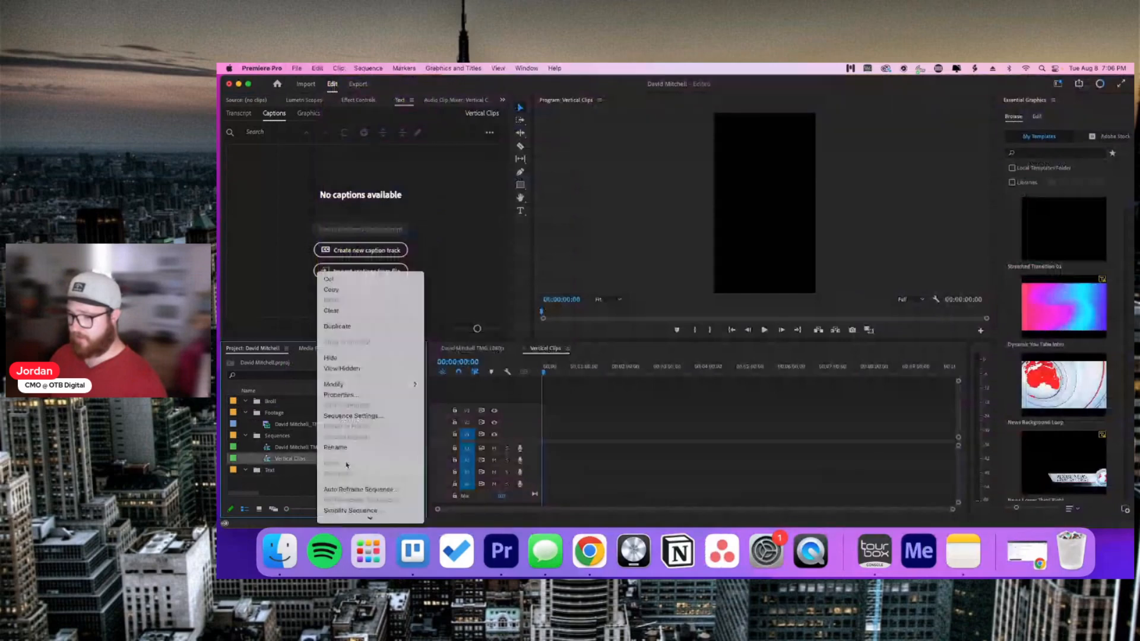
left_click(337, 326)
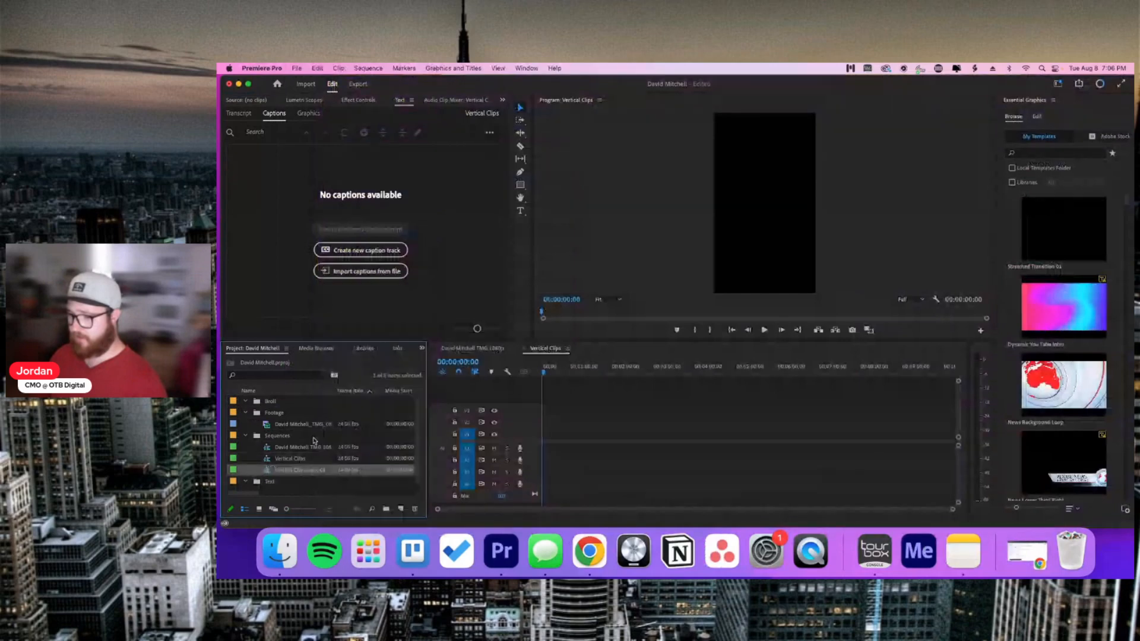
left_click(304, 469)
key("super+v")
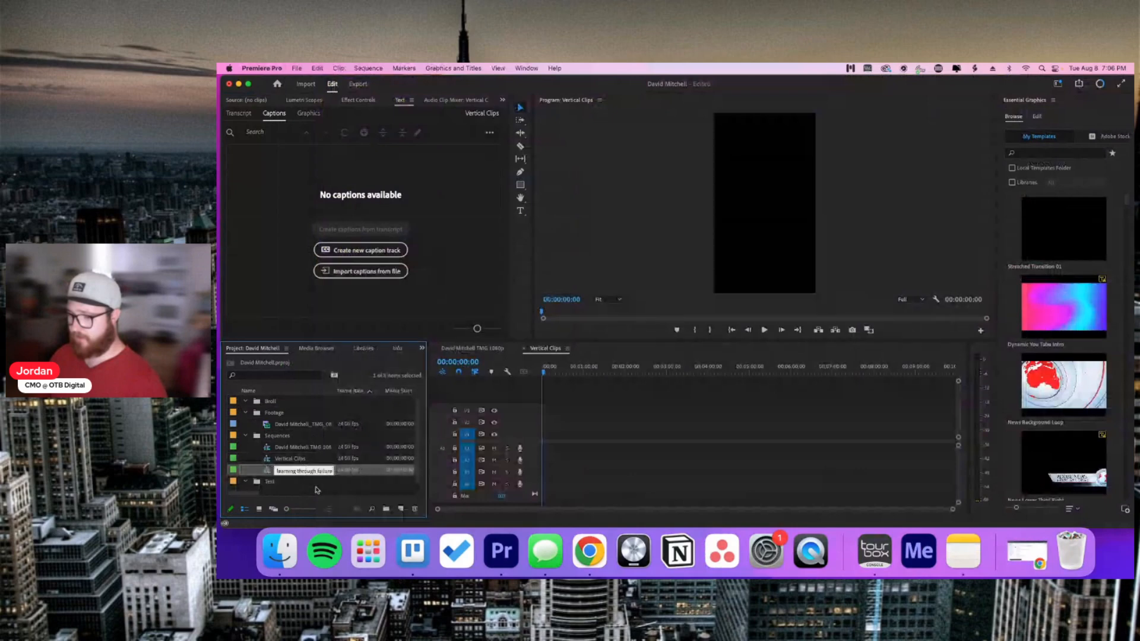
left_click(317, 490)
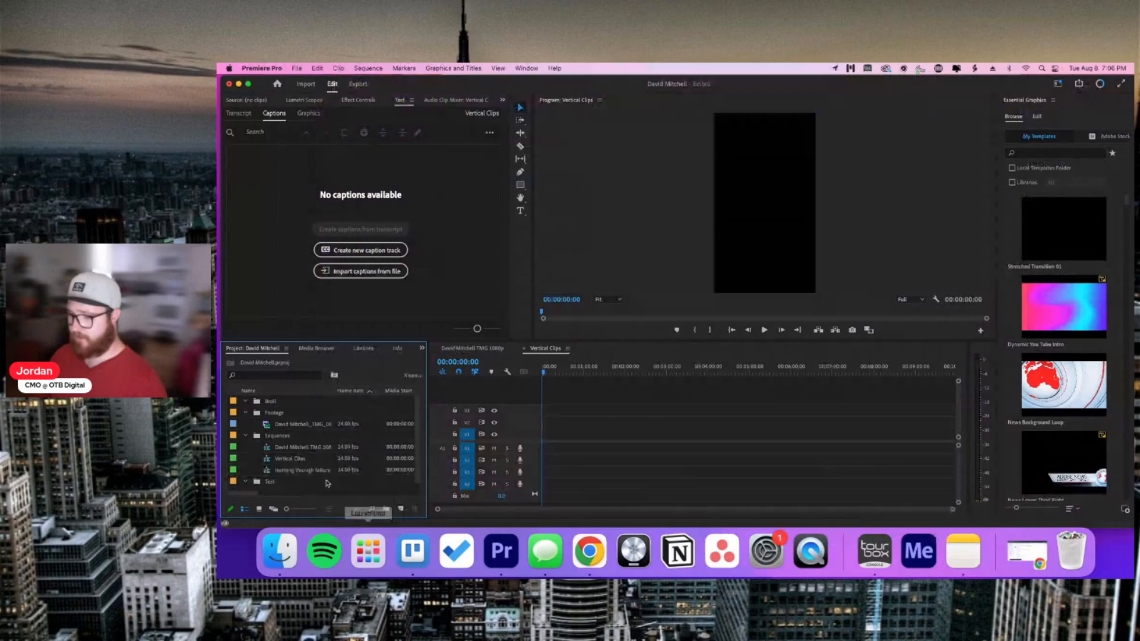
Step: Name the next sequence 'How ego plays in', copying the title from the Trello card
right_click(313, 469)
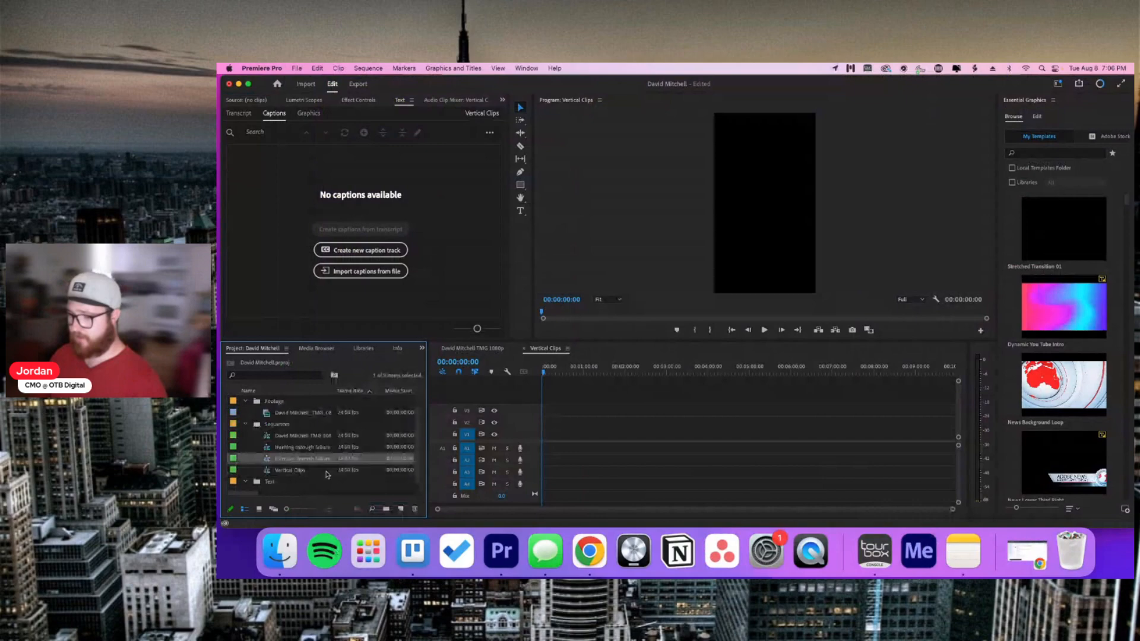
left_click(413, 550)
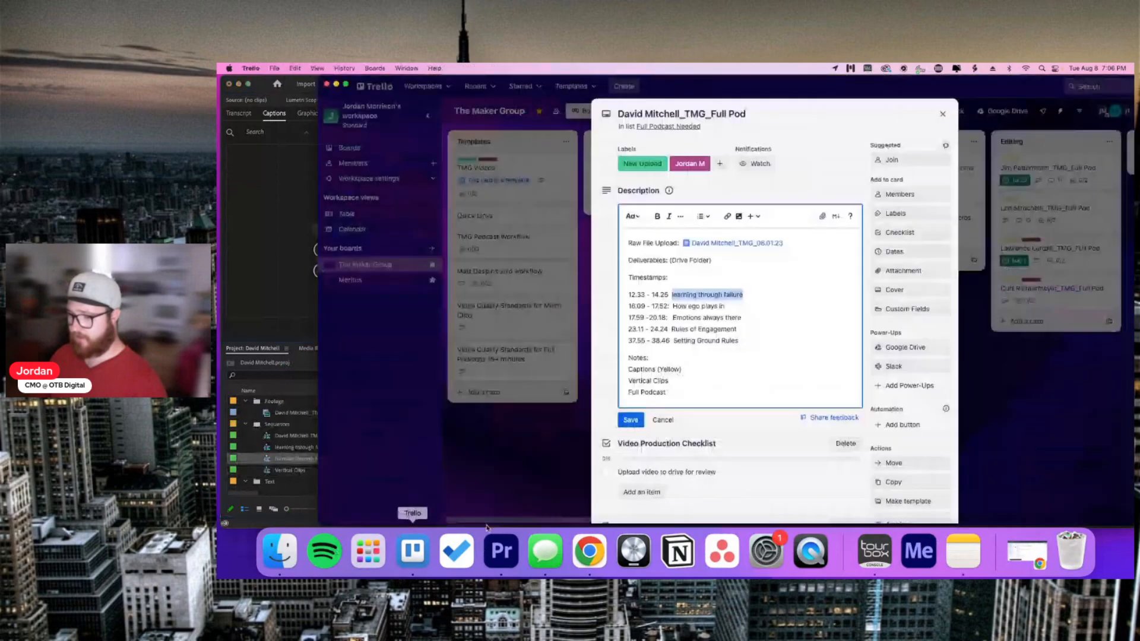
left_click_drag(725, 306, 673, 306)
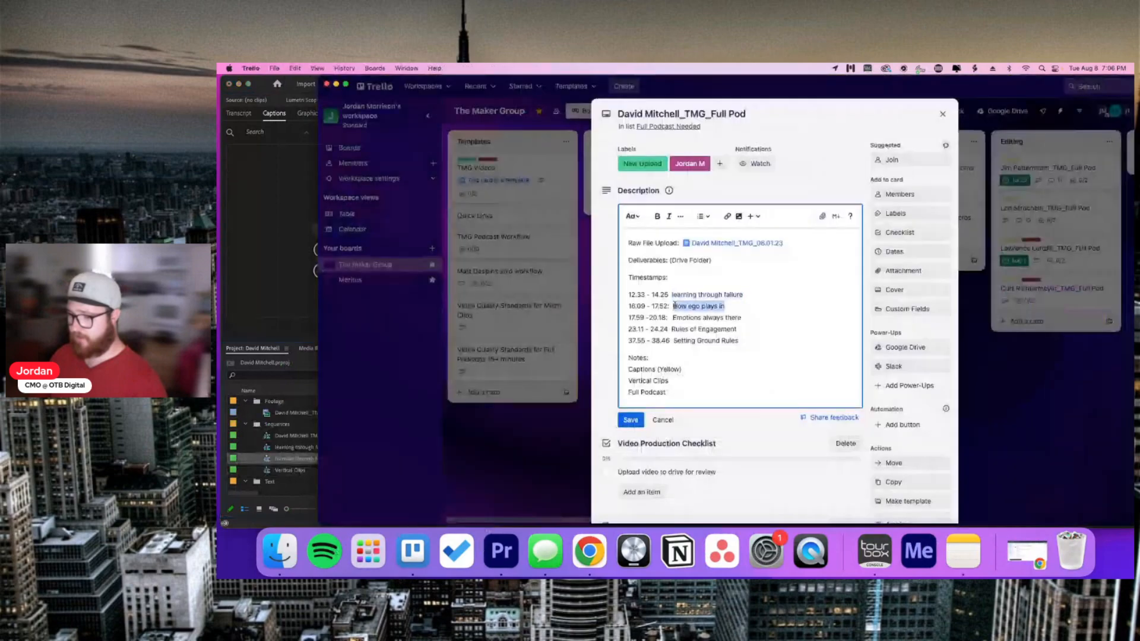
key("super+c")
key("super+Tab")
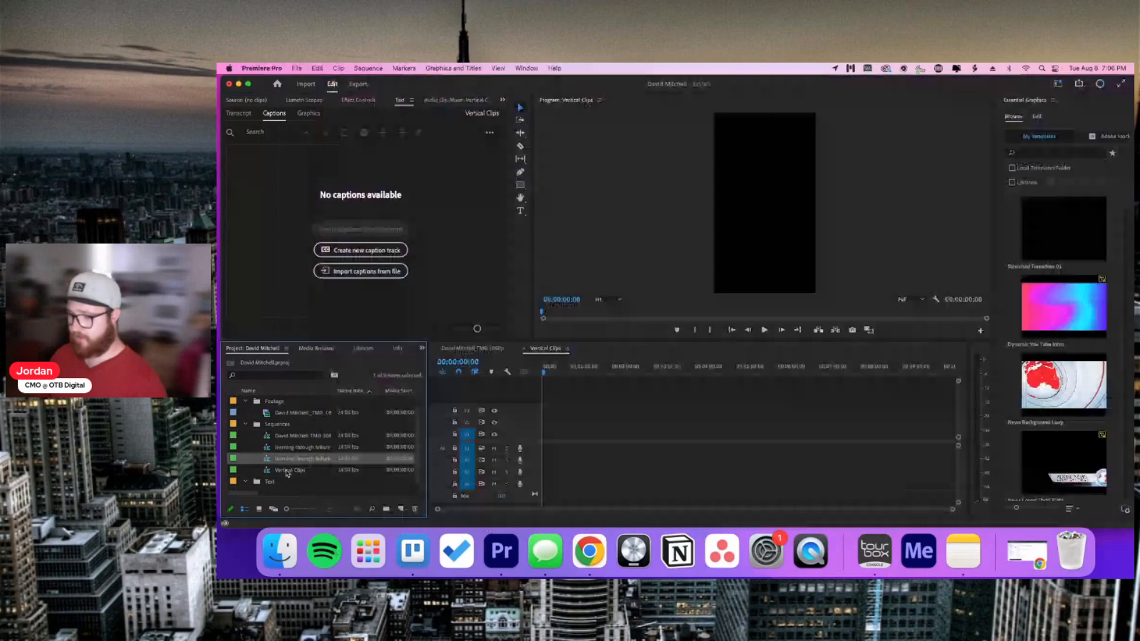
key("super+v")
key("Return")
Step: Duplicate 'How ego plays in' and rename the copy 'Emotions always there'
right_click(319, 463)
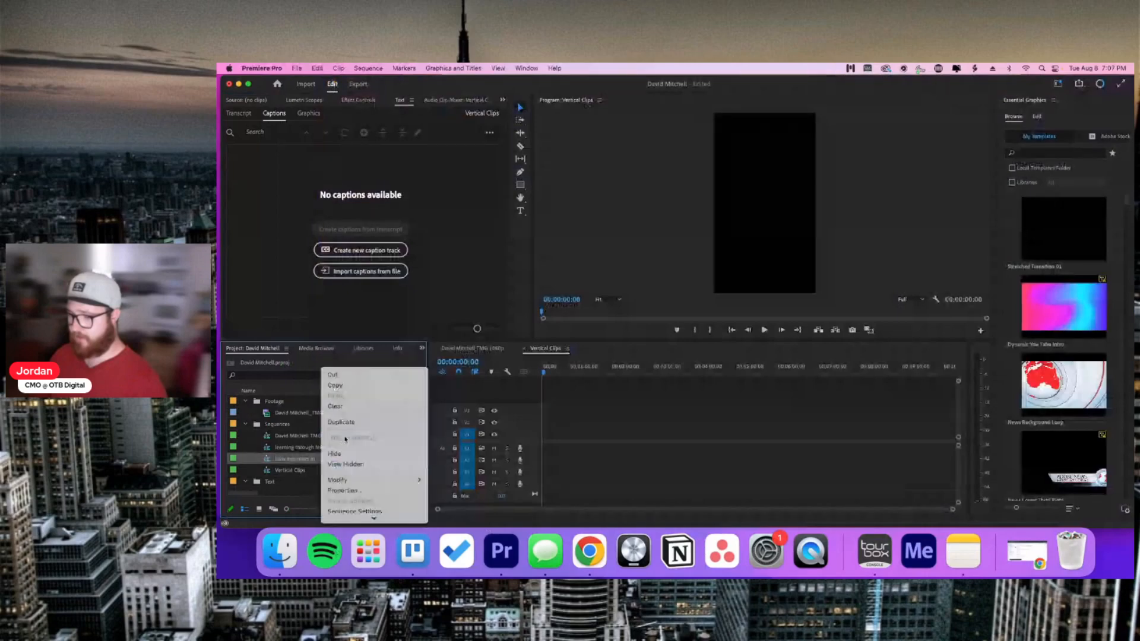
left_click(345, 422)
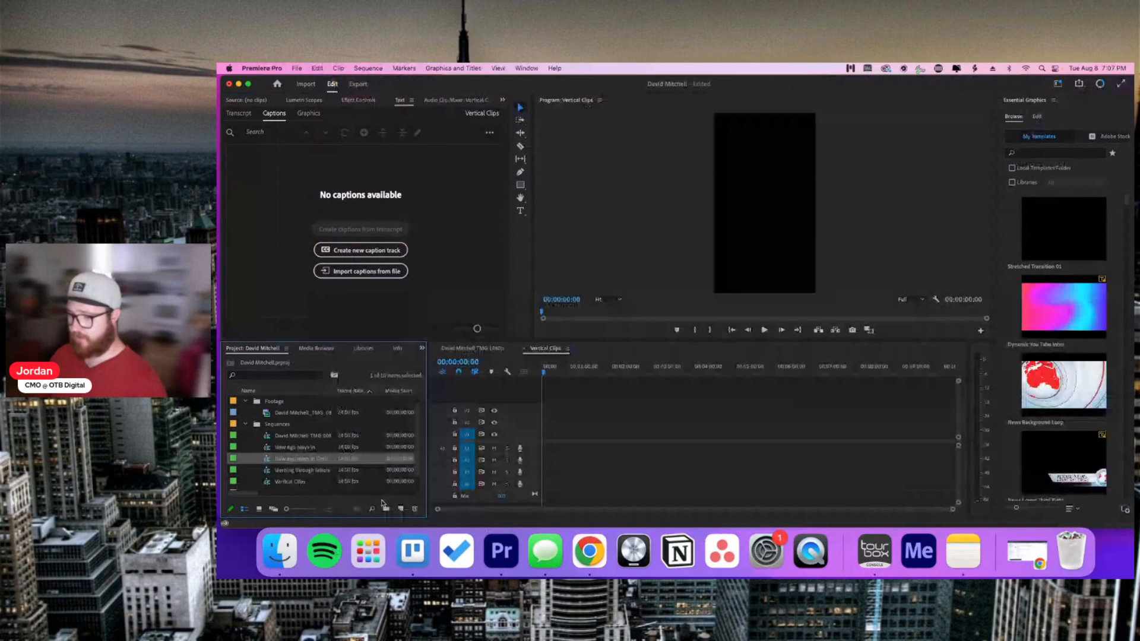
key("super+Tab")
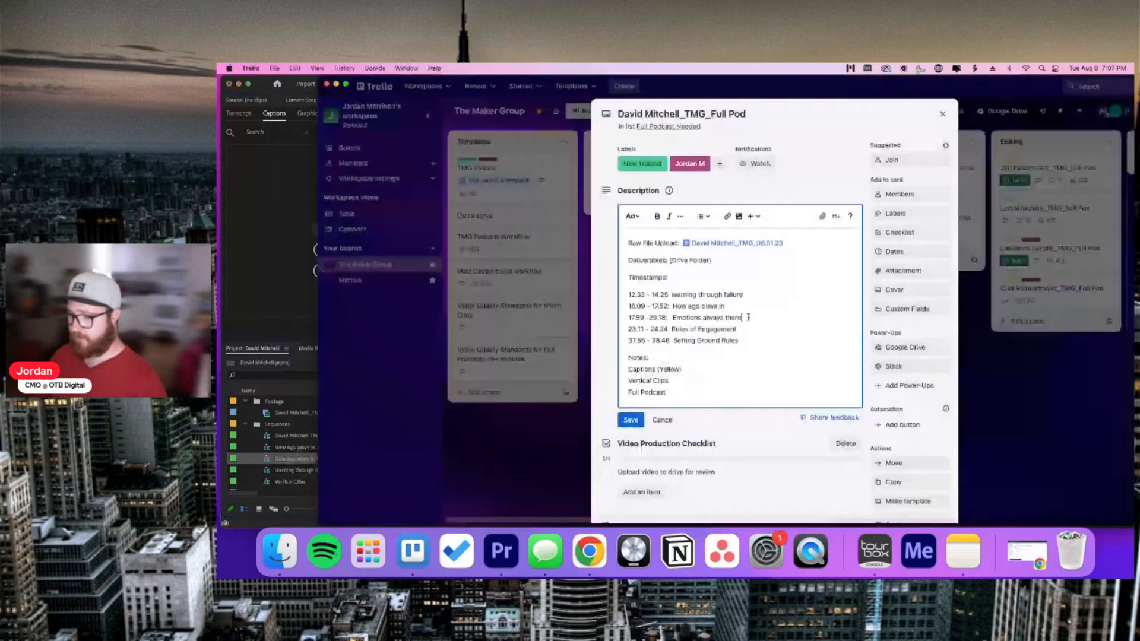
left_click(275, 460)
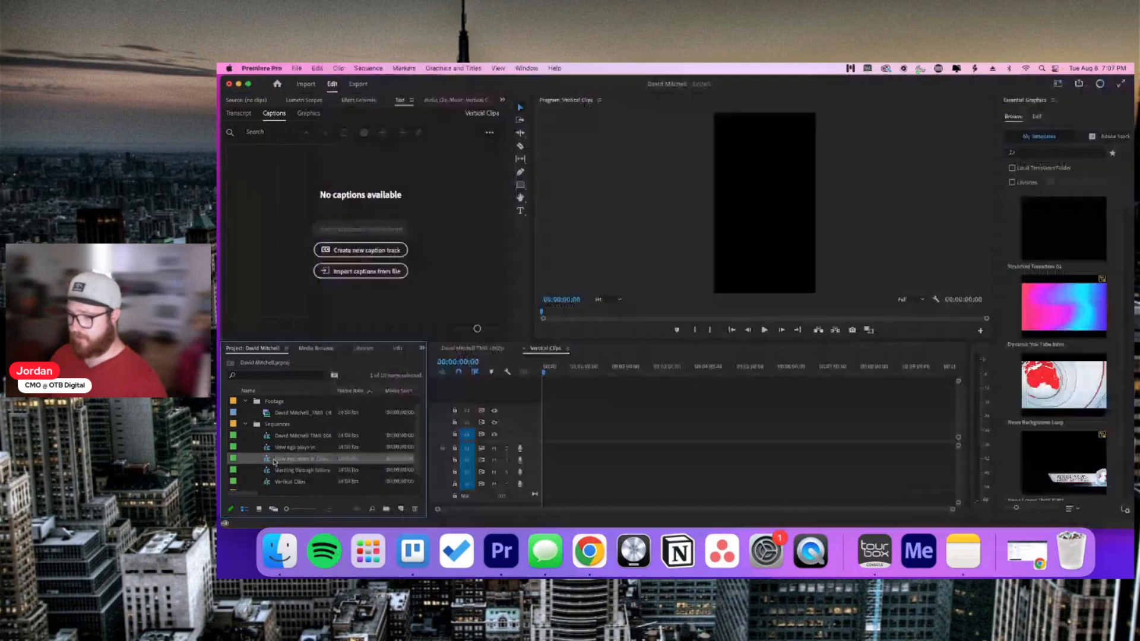
left_click(297, 482)
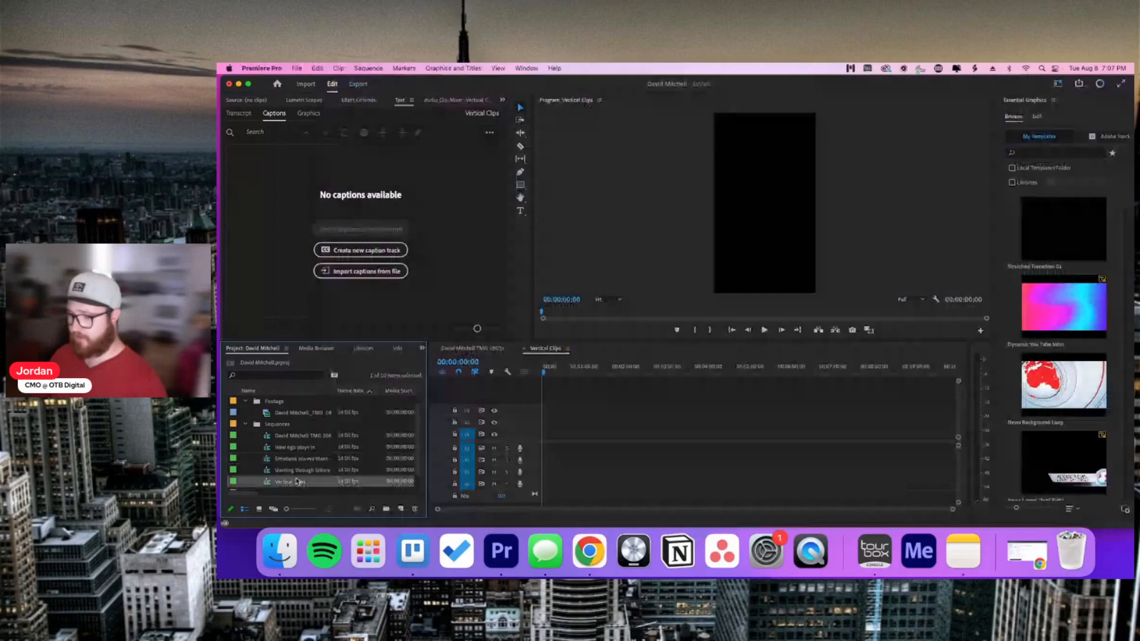
Step: Duplicate Vertical Clips and name the copy 'Rules of Engagement' from the Trello card
right_click(304, 483)
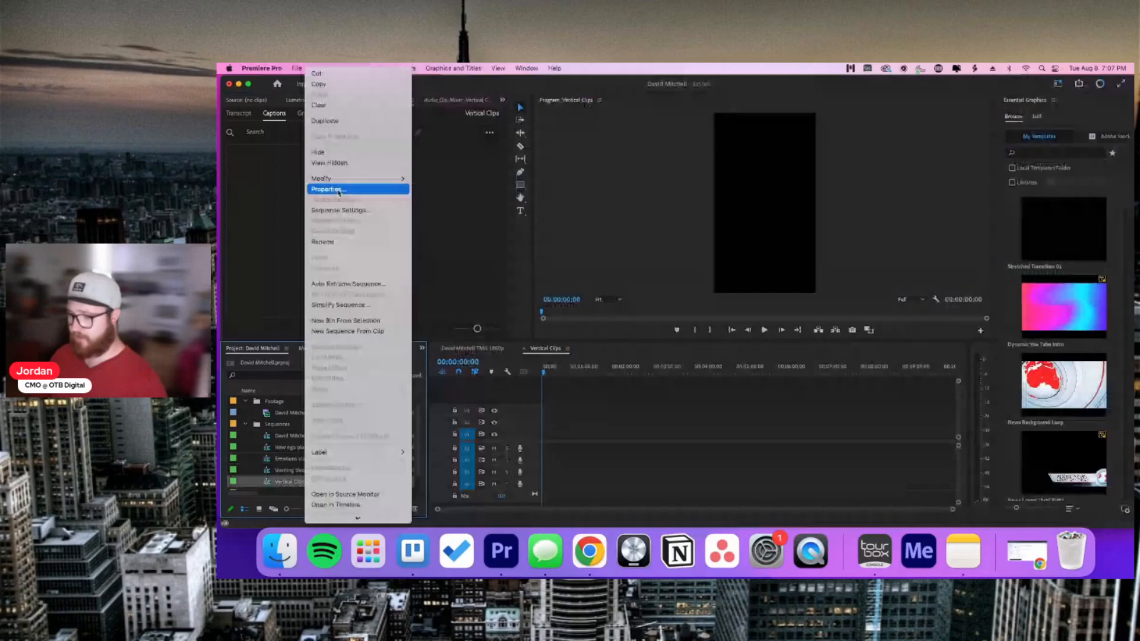
left_click(325, 120)
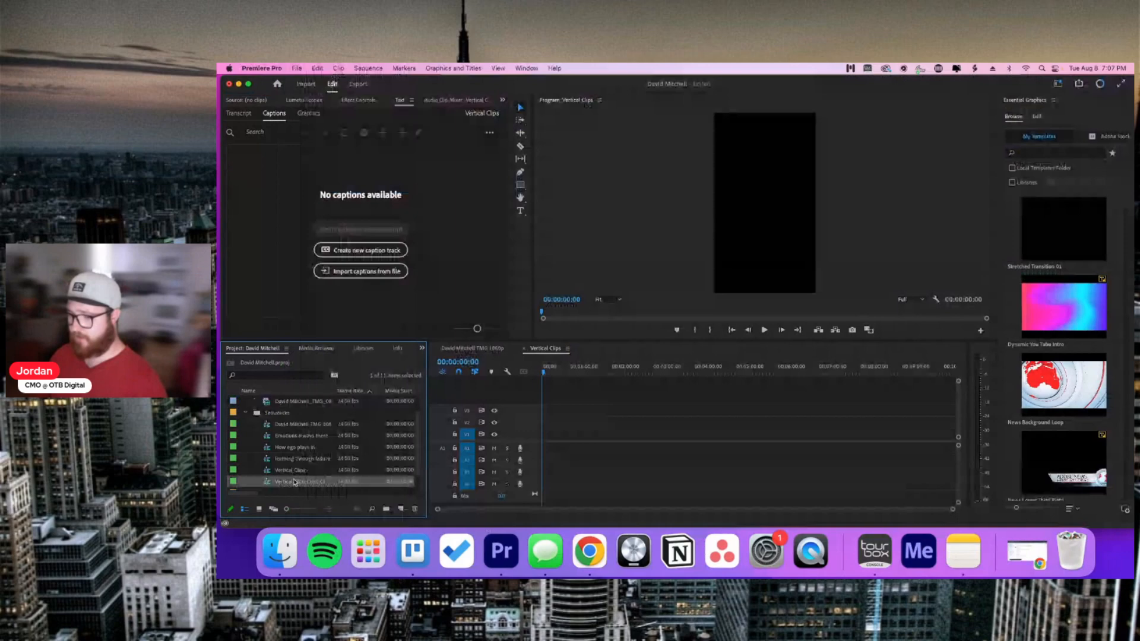
key("super+Tab")
left_click_drag(671, 329, 736, 329)
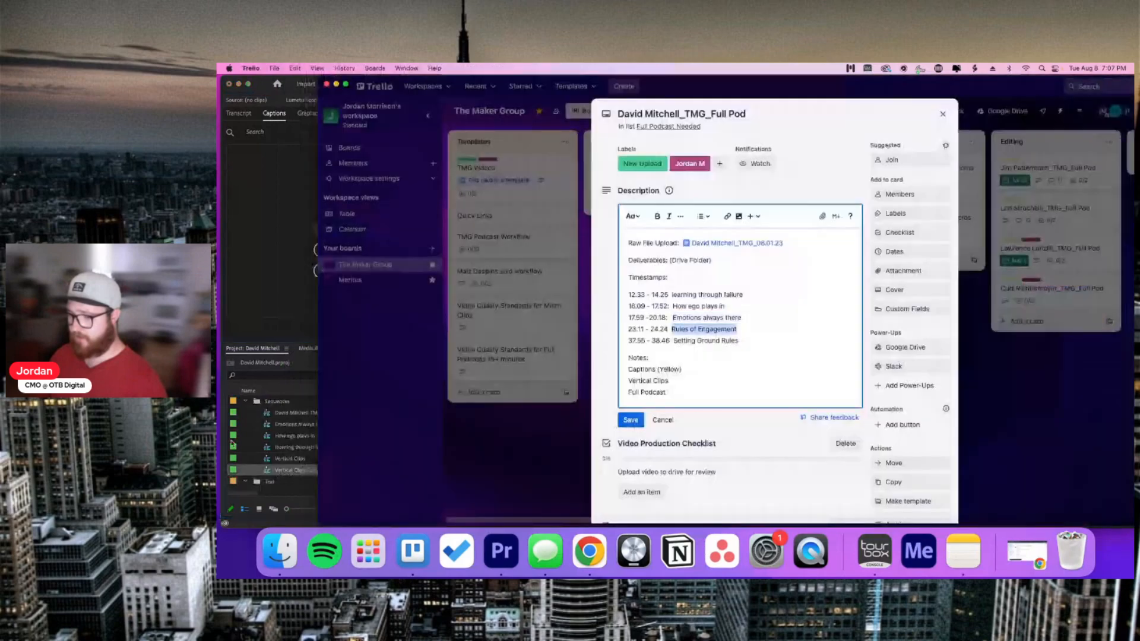
left_click(300, 469)
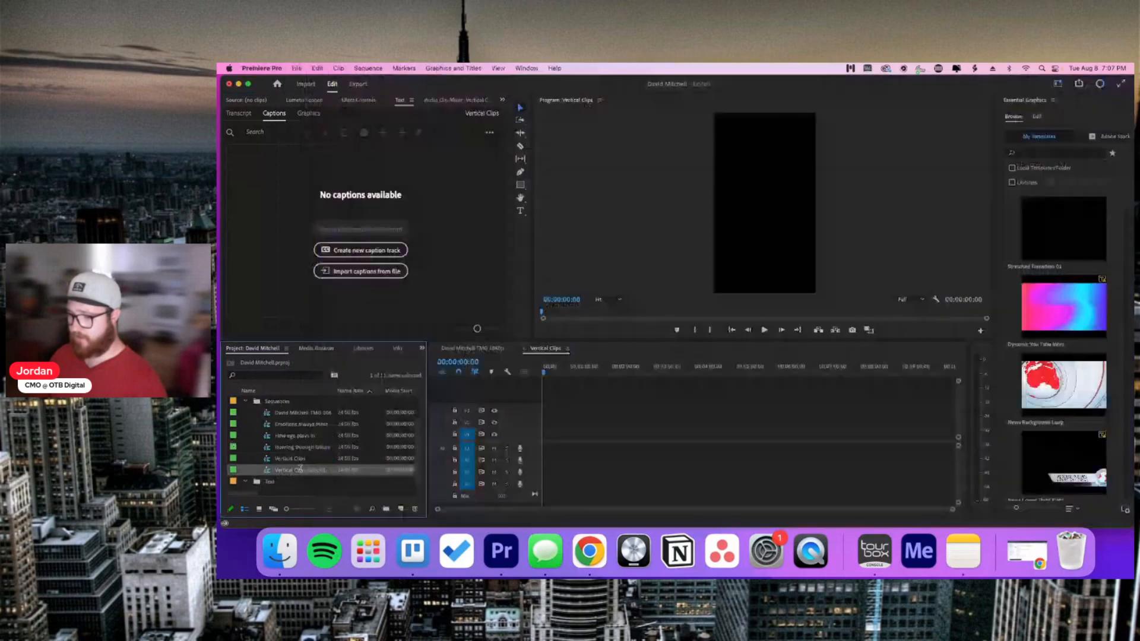
key("super+v")
key("Return")
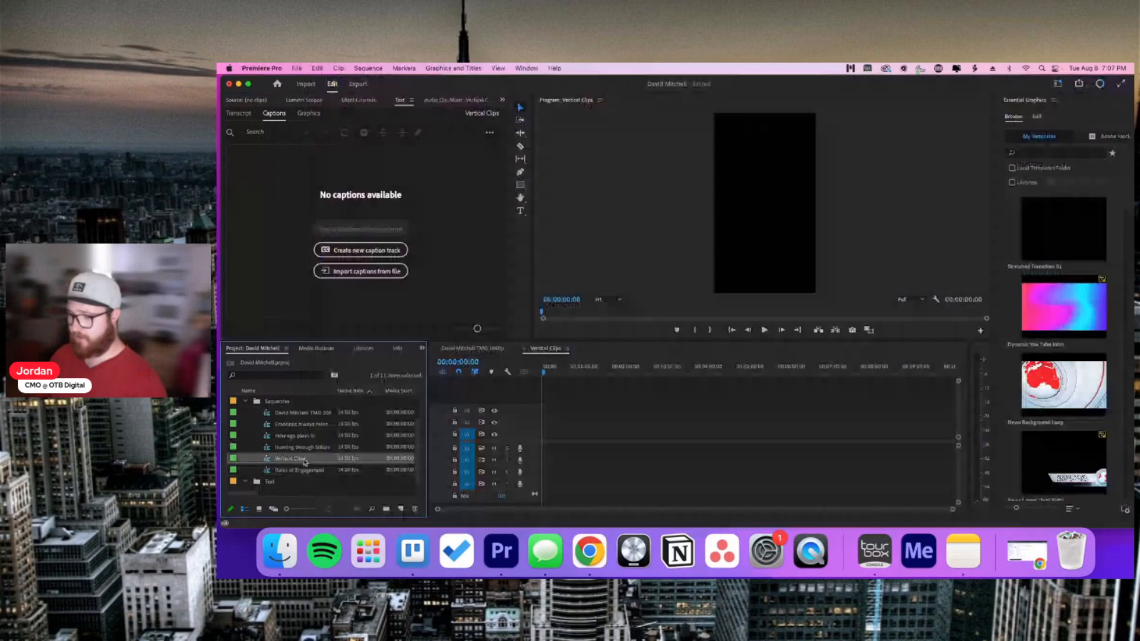
Step: Make another Vertical Clips copy and select the 'Setting Ground Rules' title in Trello
right_click(304, 461)
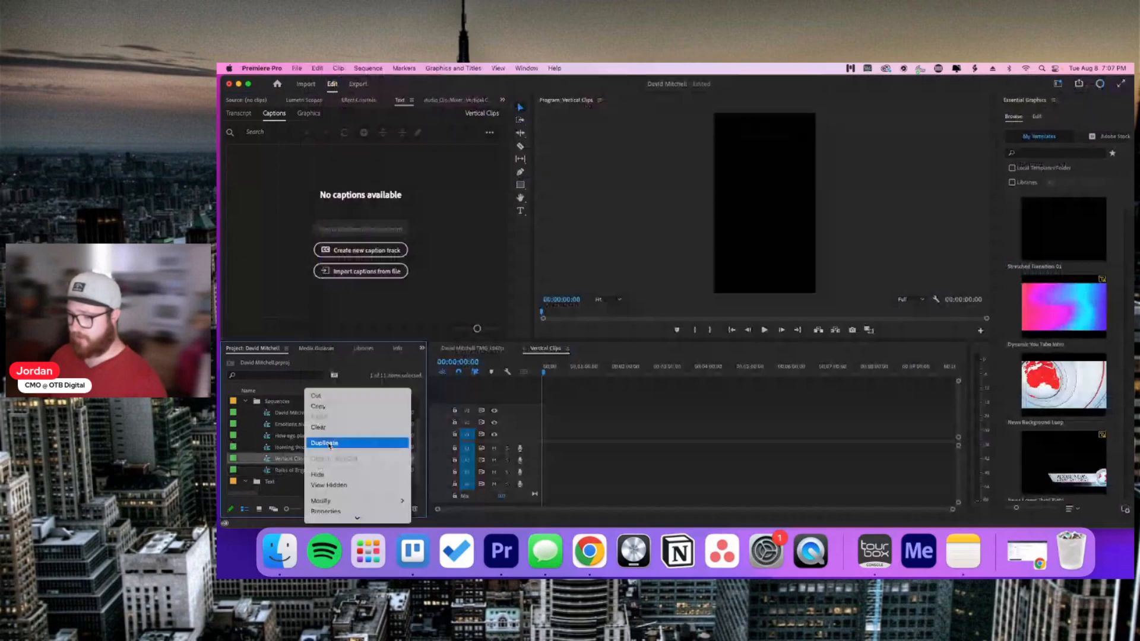
left_click(330, 445)
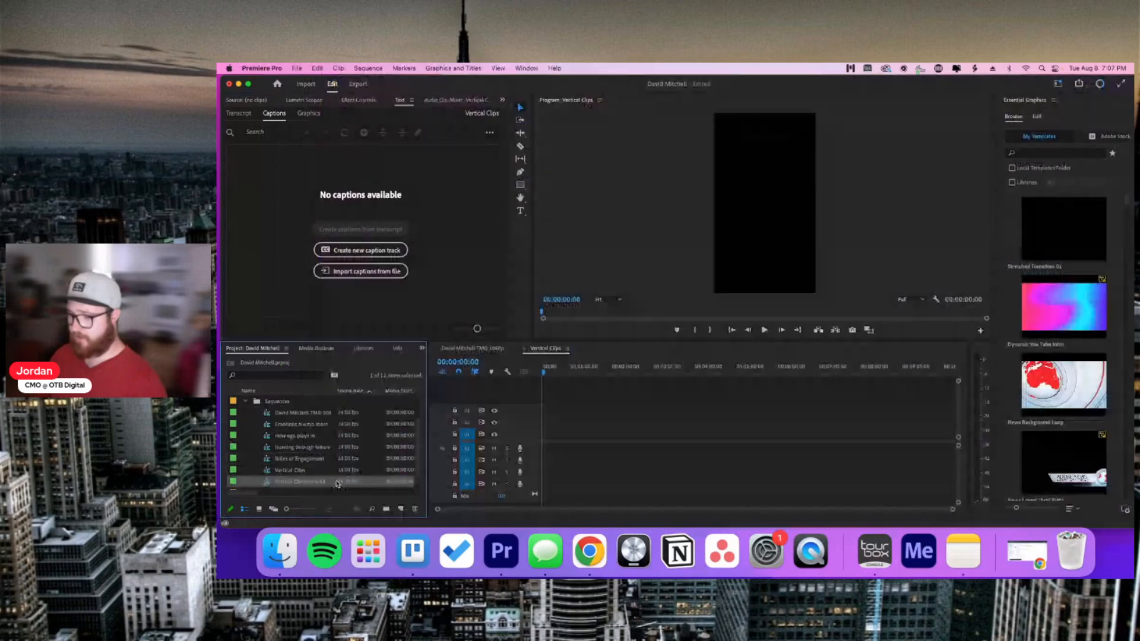
key("super+Tab")
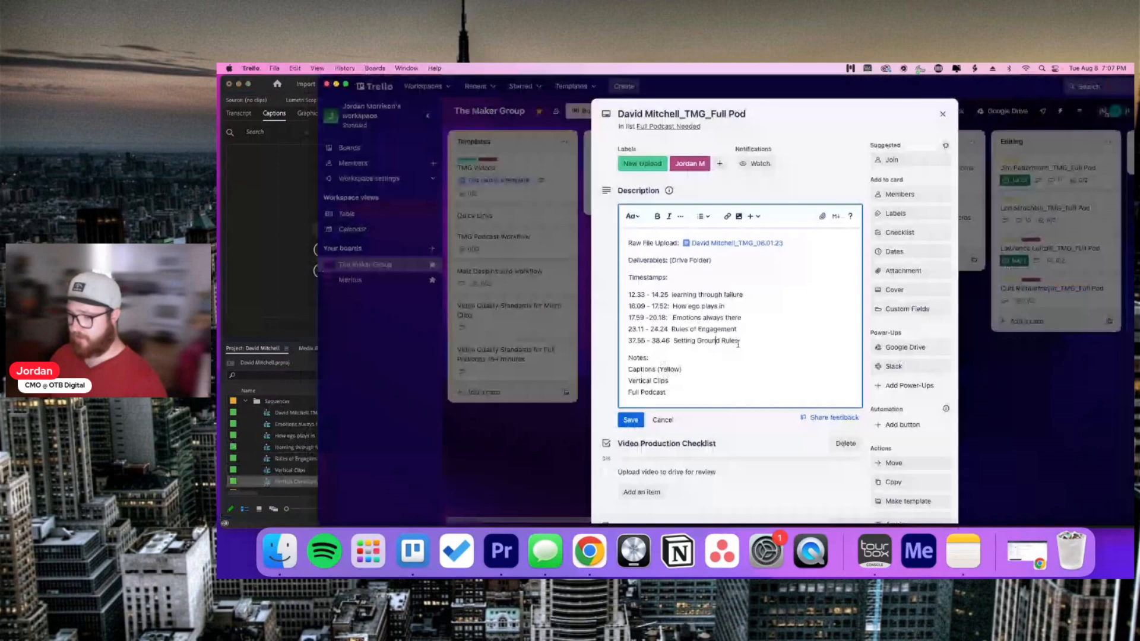
left_click(737, 347)
left_click_drag(738, 343, 673, 341)
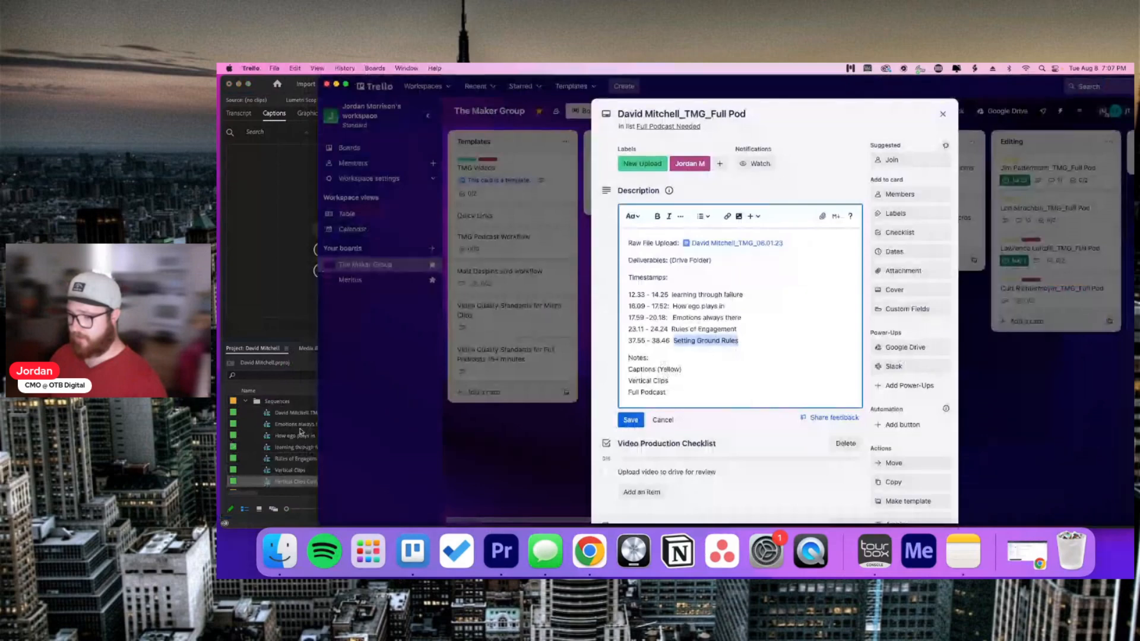
key("super+Tab")
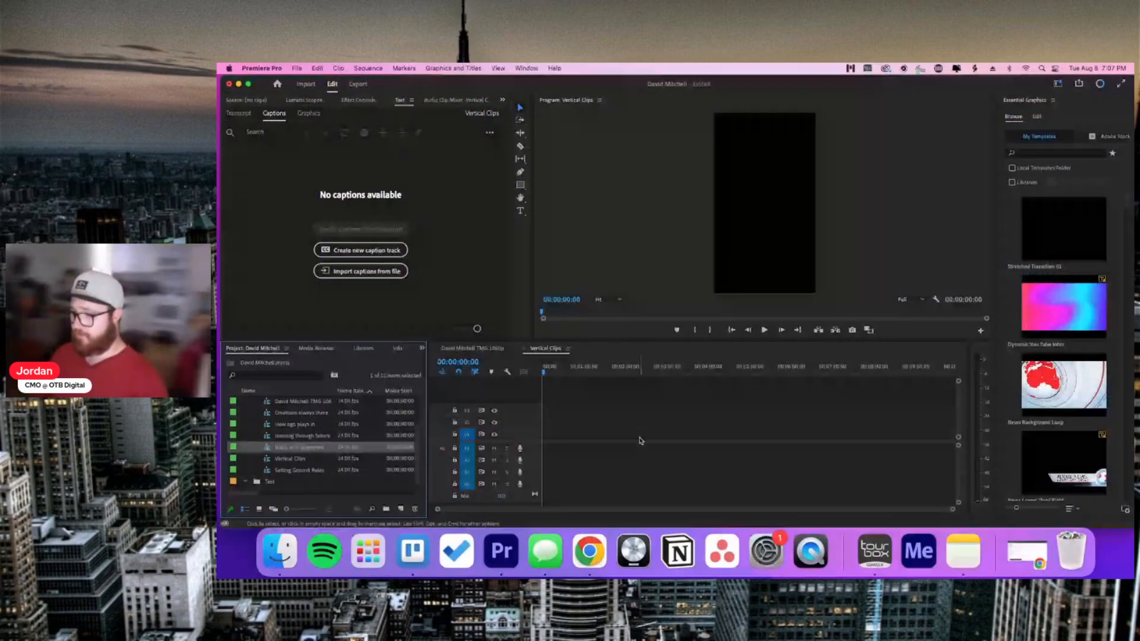
Step: Close both timelines, reopen the 1080p sequence and Vertical Clips, and show the 1080p timeline
left_click(523, 348)
left_click(435, 350)
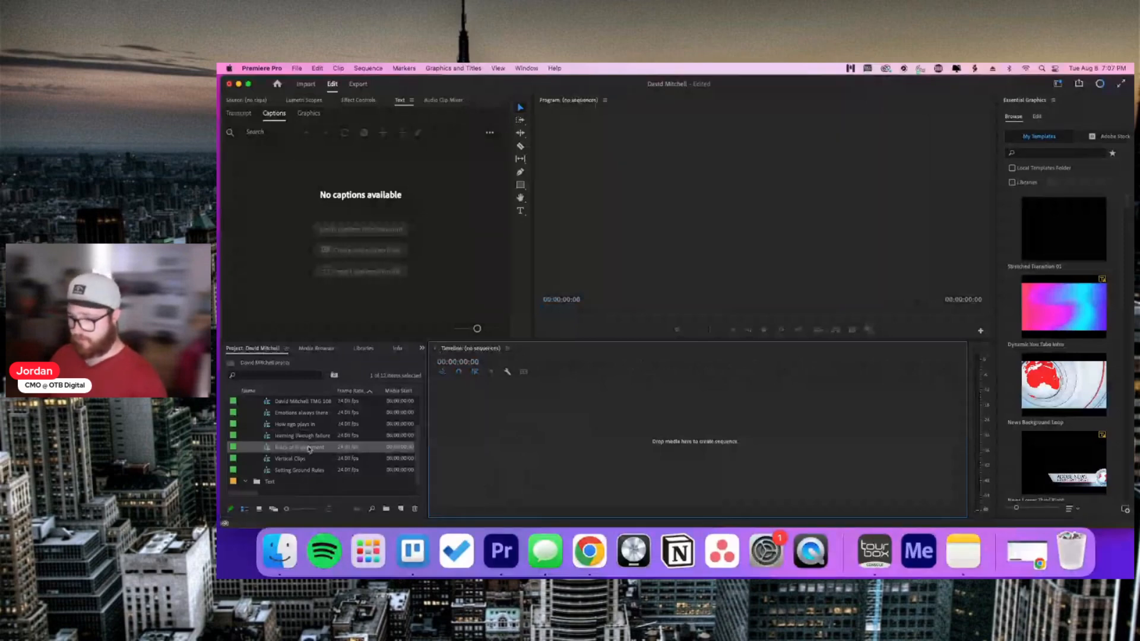
scroll(323, 433, "up", 1)
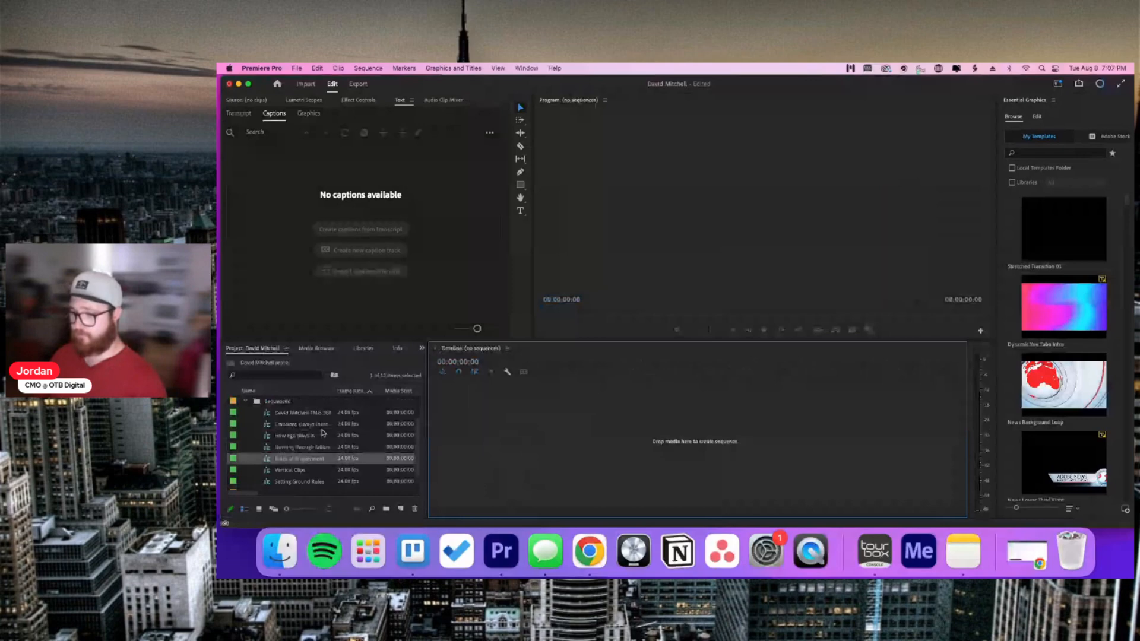
left_click(308, 415)
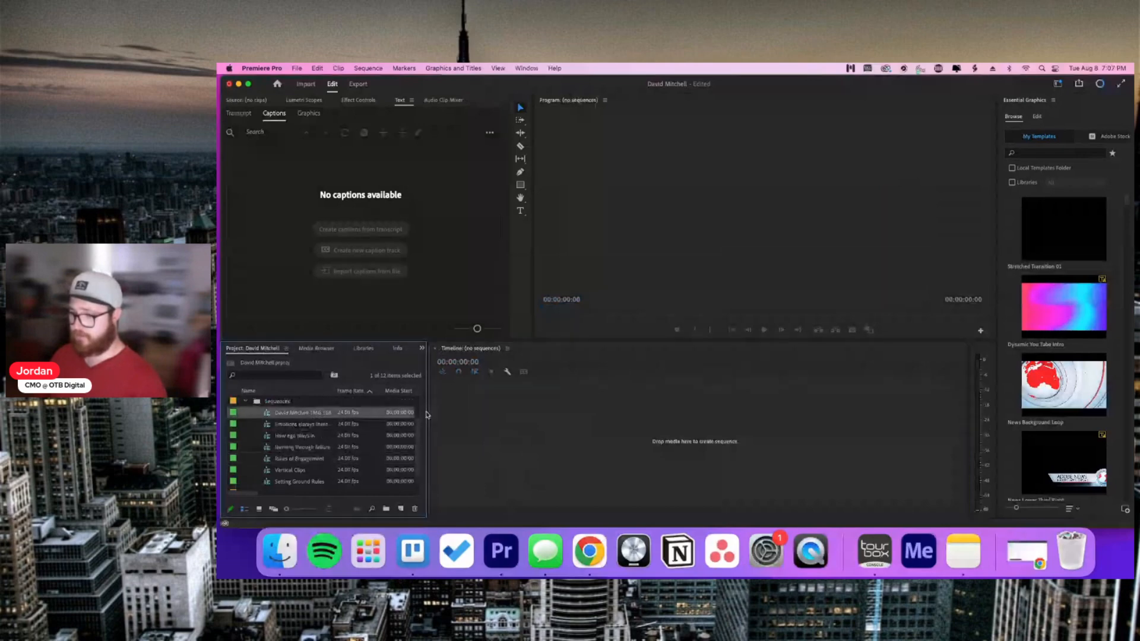
left_click(399, 436)
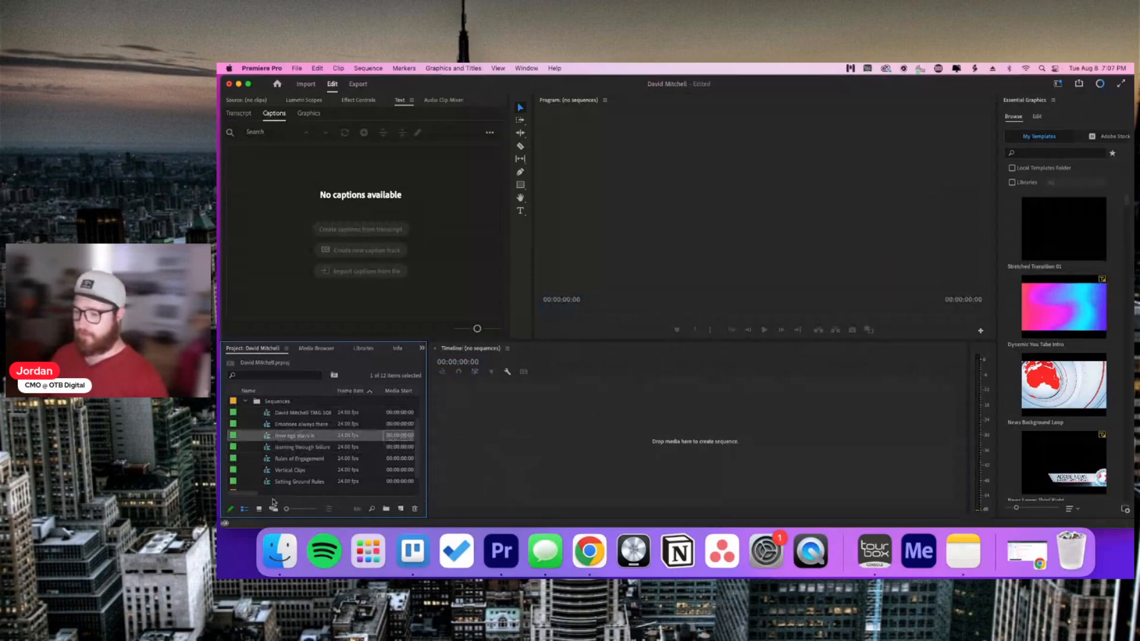
double_click(296, 413)
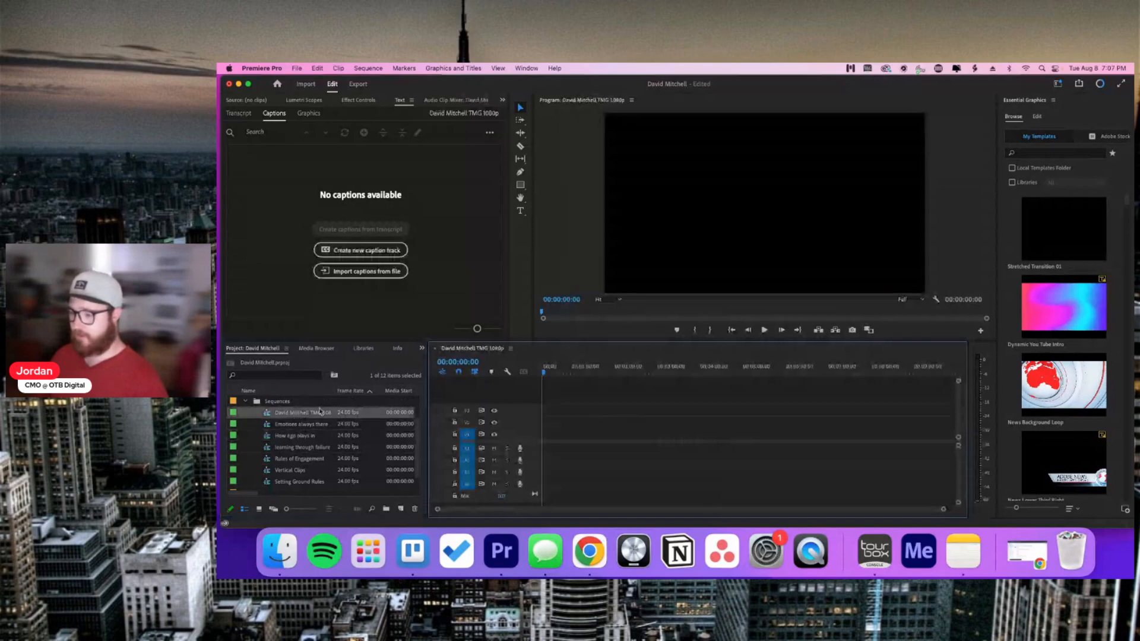
double_click(305, 471)
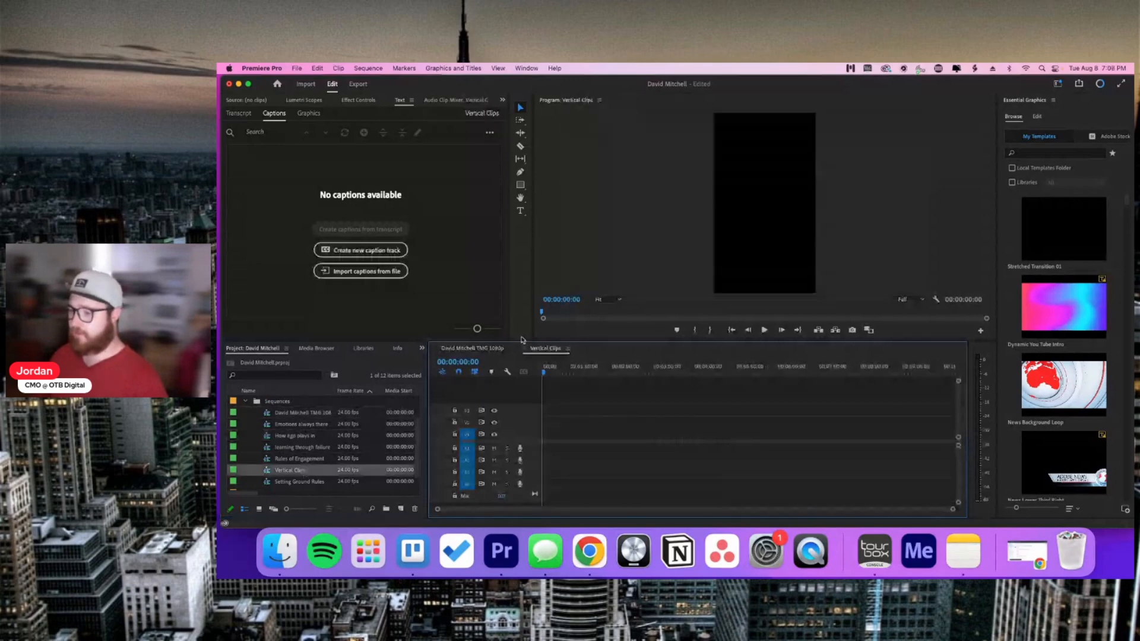
left_click(495, 348)
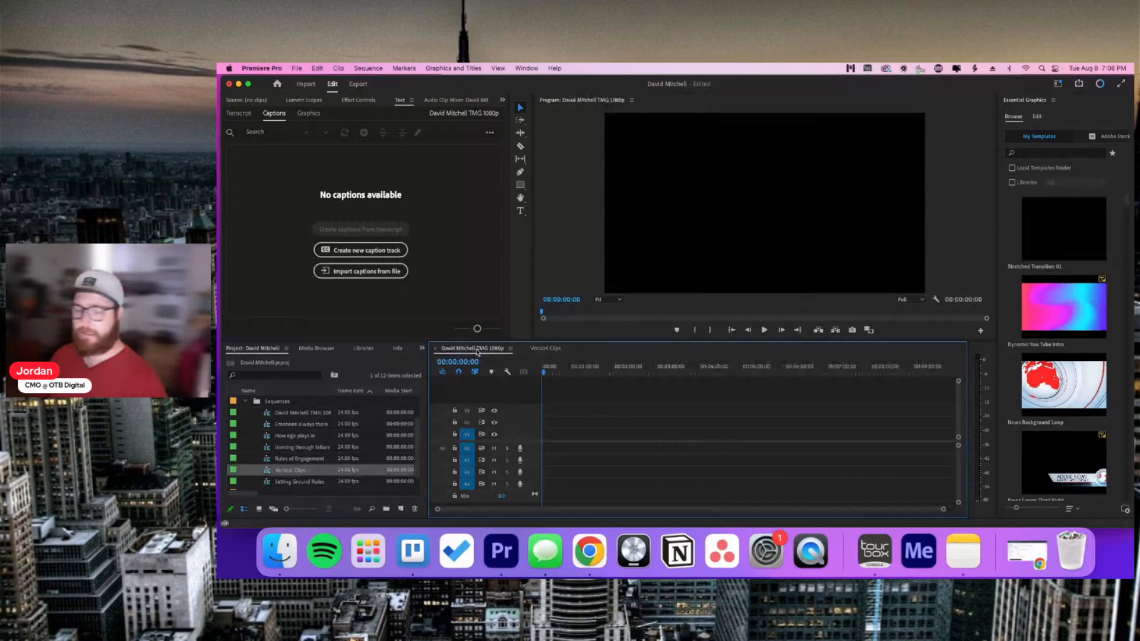
left_click(546, 349)
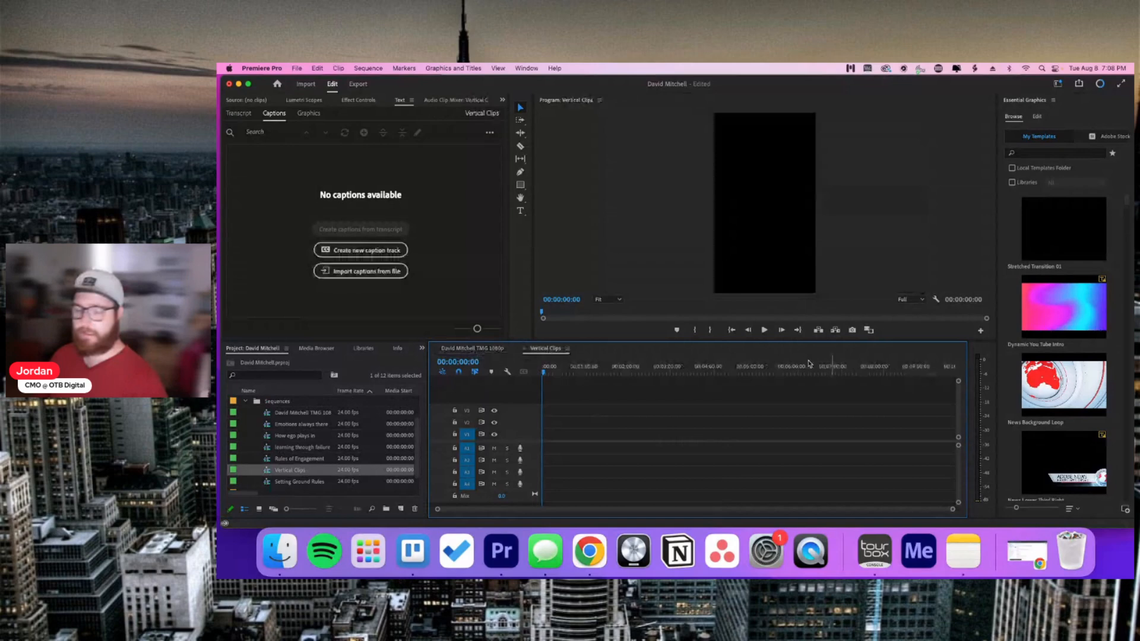
left_click(480, 350)
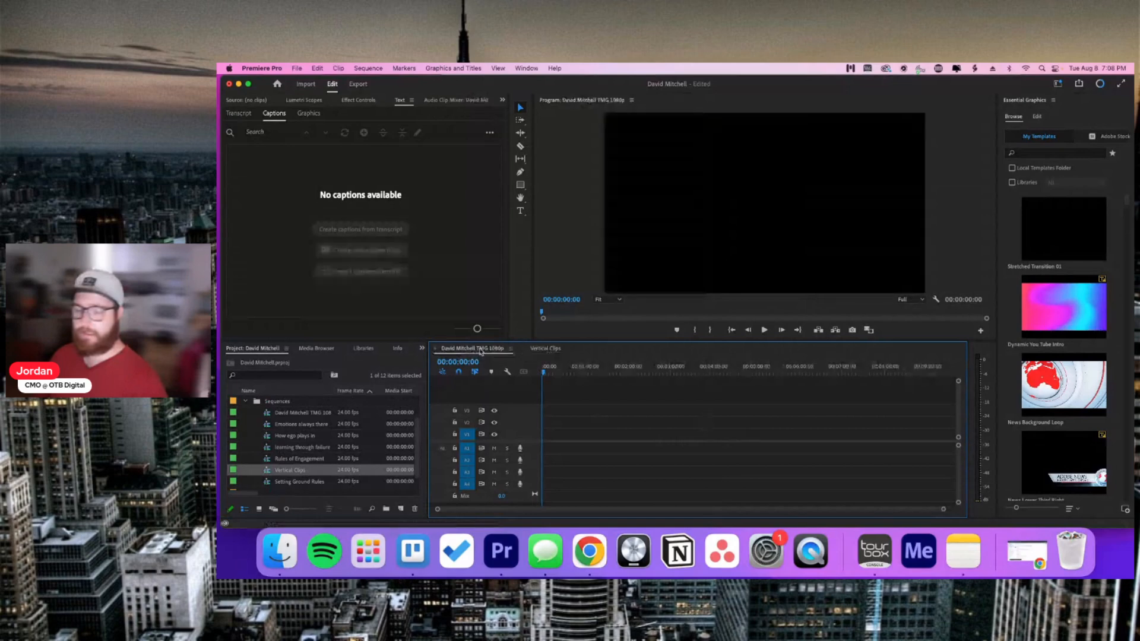
scroll(332, 440, "down", 1)
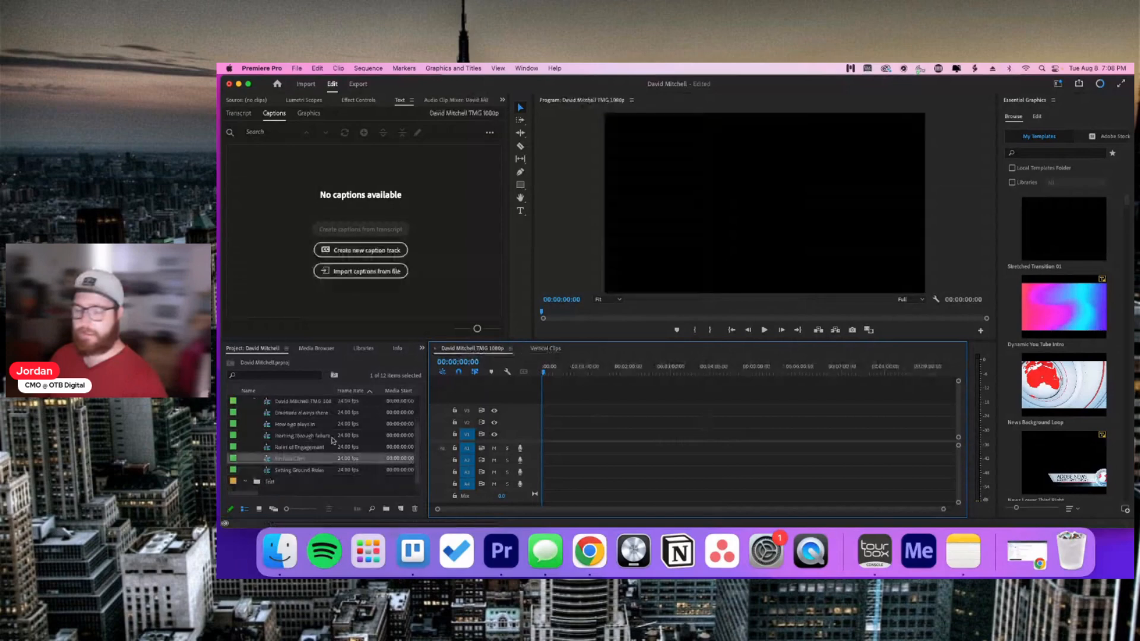
Step: Add the podcast footage to the 1080p sequence on the second video track
scroll(241, 478, "up", 3)
left_click(245, 435)
left_click_drag(288, 422, 614, 420)
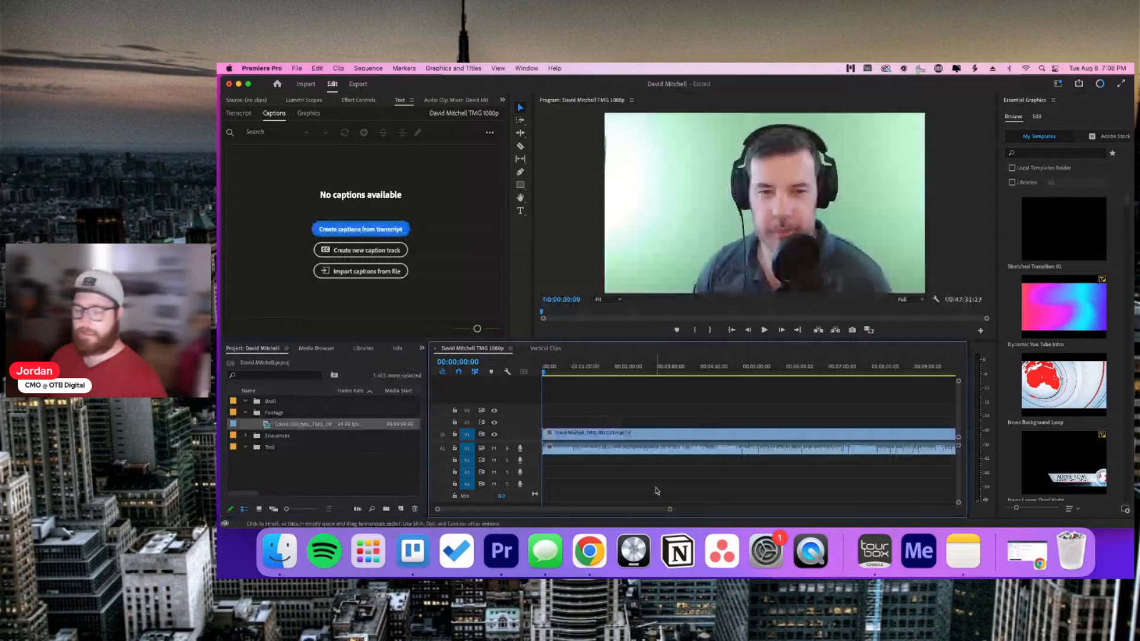
left_click_drag(641, 434, 640, 422)
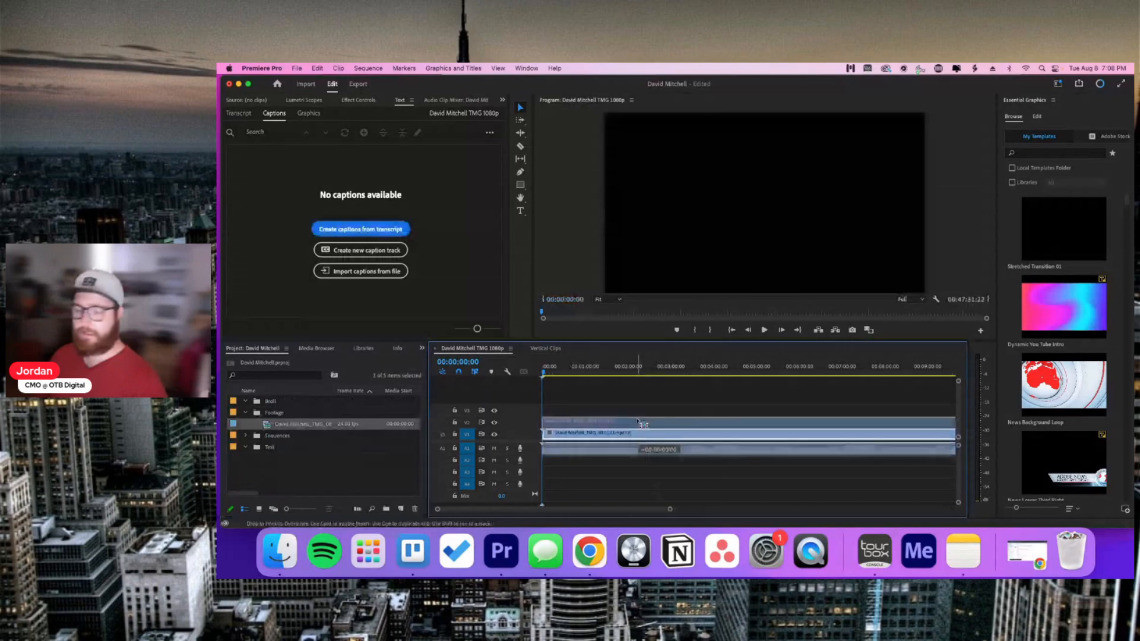
left_click_drag(639, 422, 640, 422)
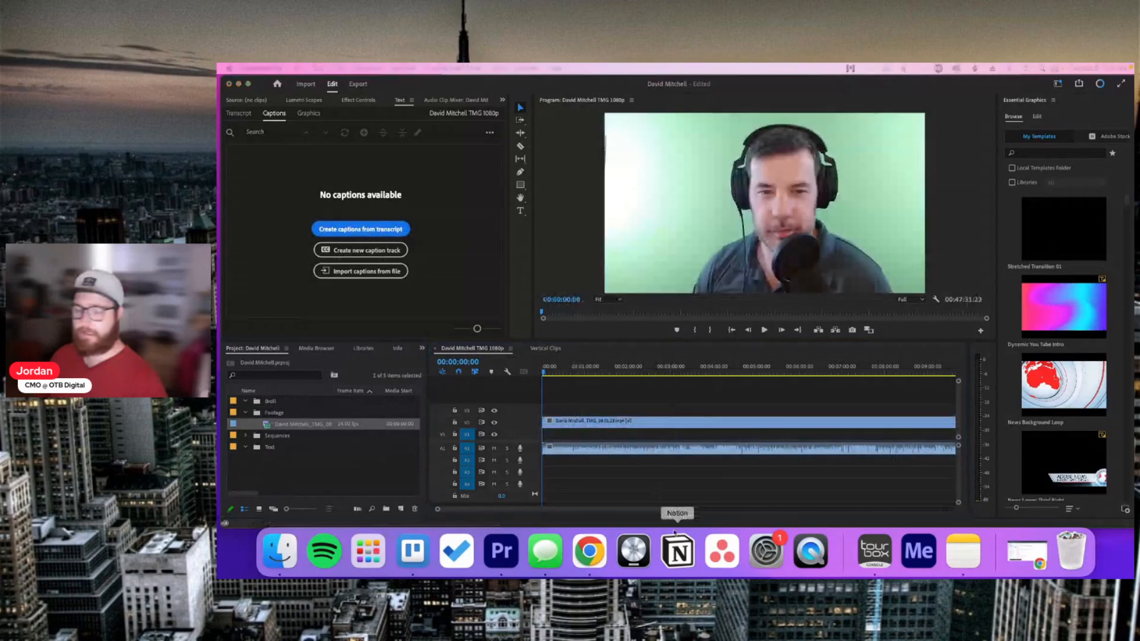
Step: Zoom into the opening seconds and set the playhead to 00:00:01:14
left_click(670, 511)
left_click_drag(670, 510, 505, 510)
left_click(550, 370)
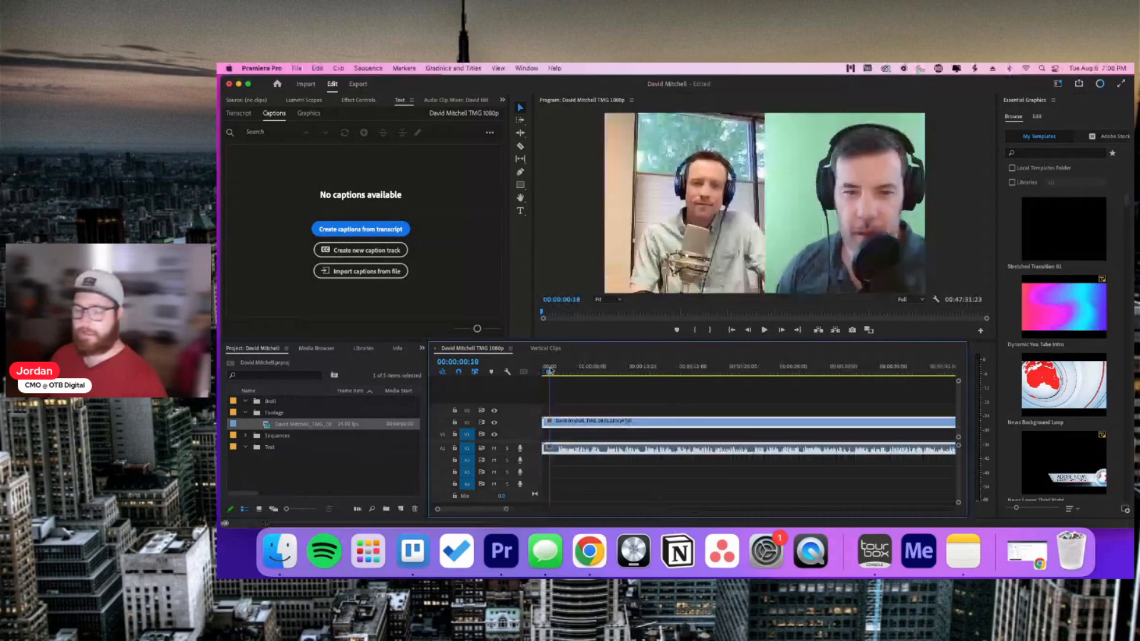
left_click_drag(550, 369, 558, 371)
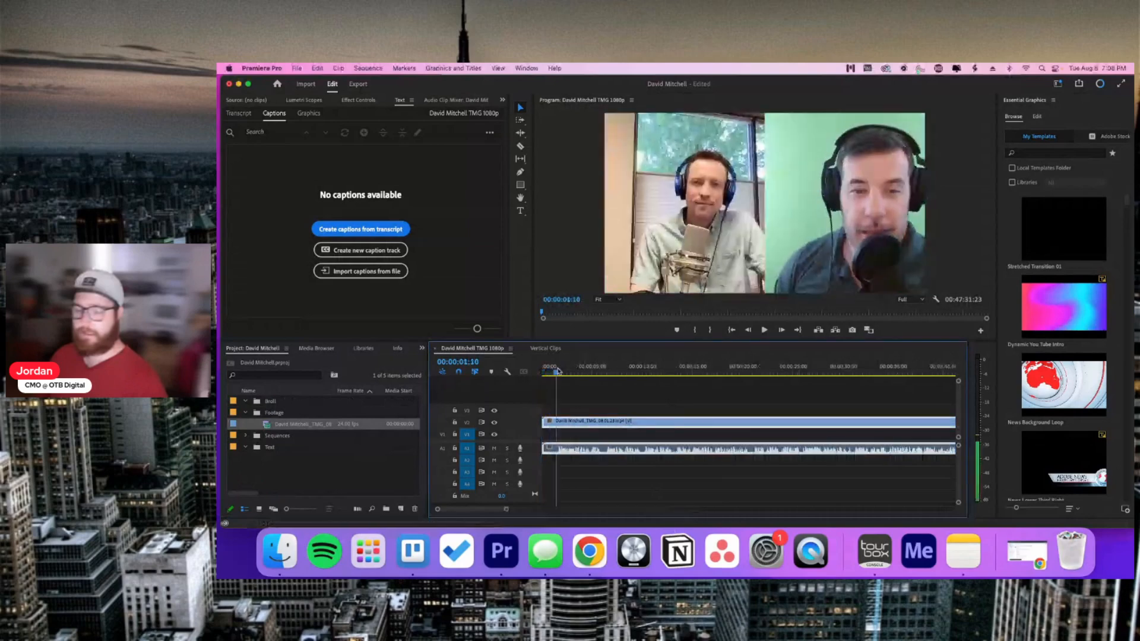
left_click(575, 491)
left_click_drag(506, 508, 497, 510)
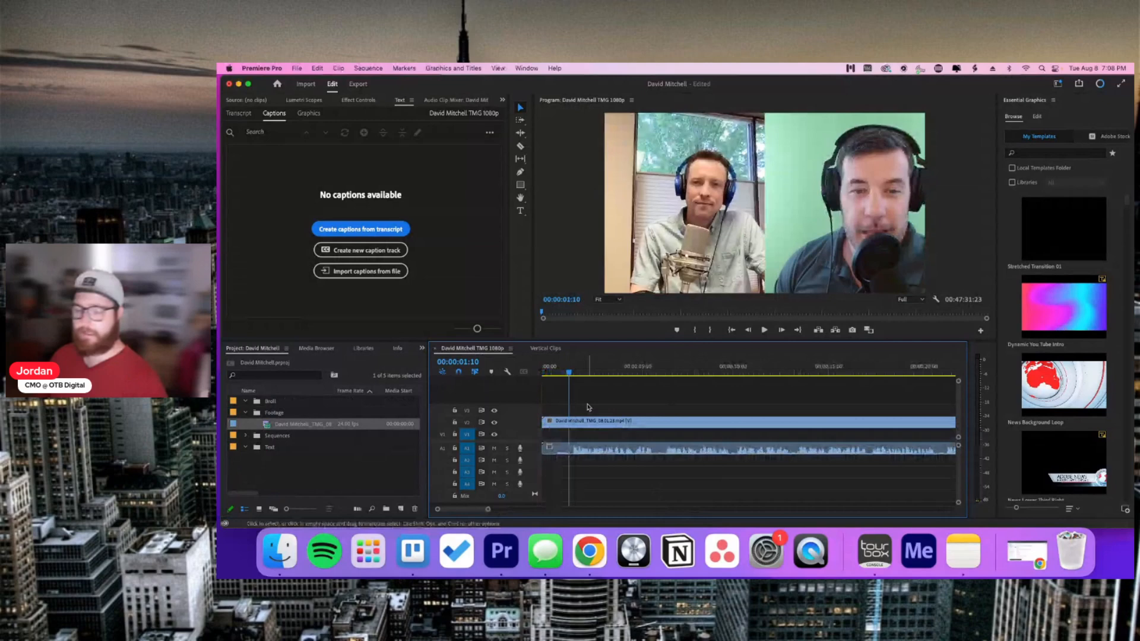
left_click(569, 374)
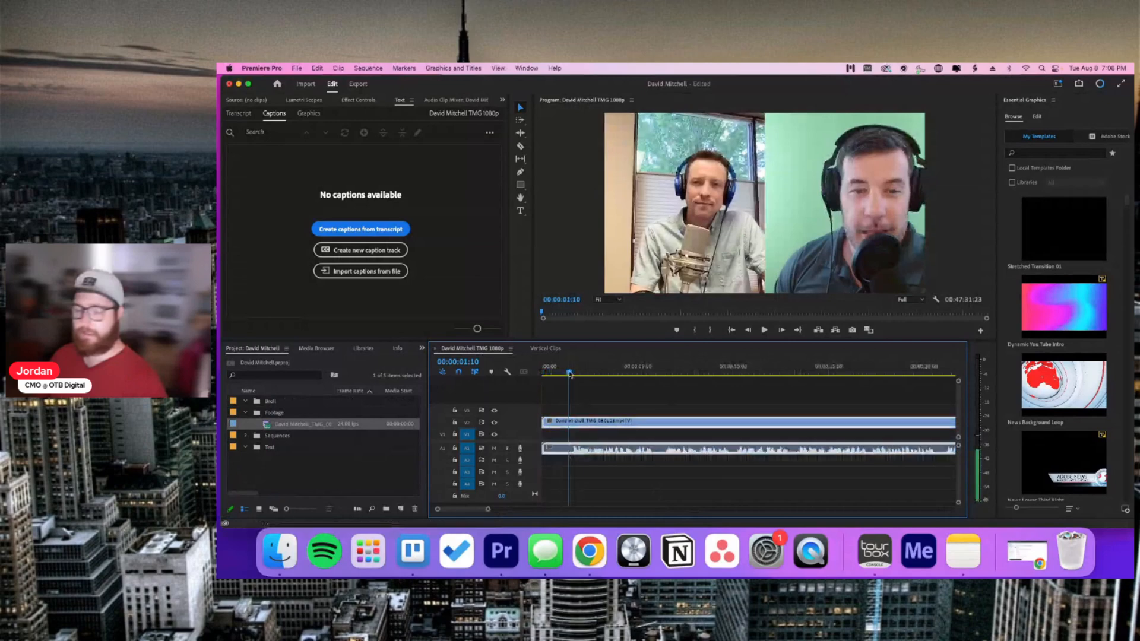
left_click_drag(569, 373, 572, 373)
left_click(610, 494)
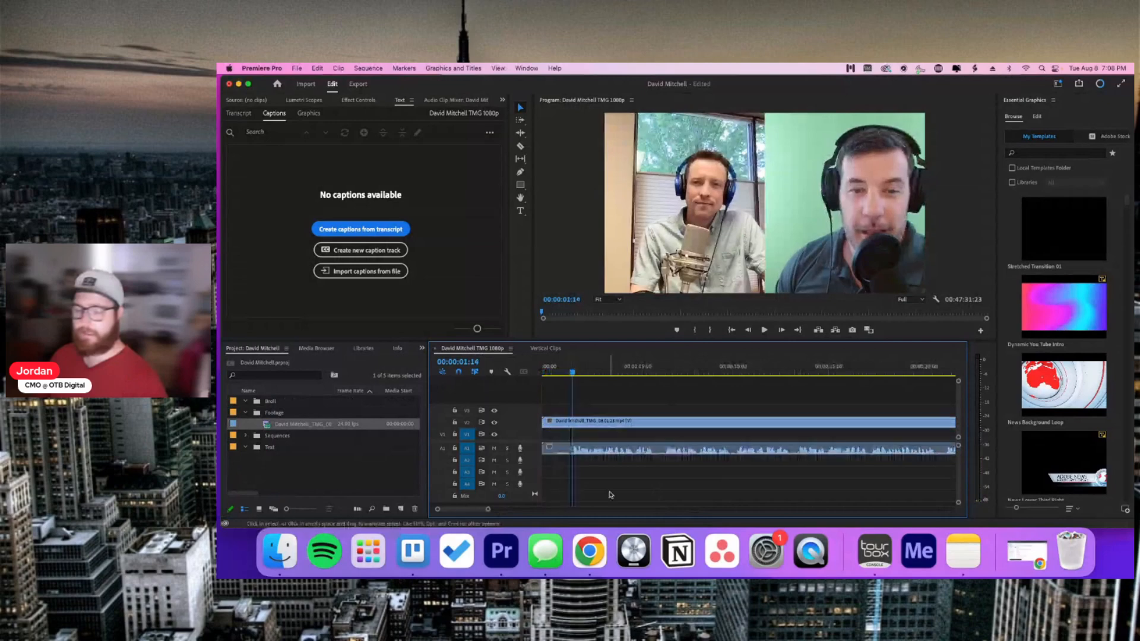
Step: Cut the podcast clip, undo the removal, and select it with the Razor tool active
left_click(585, 420)
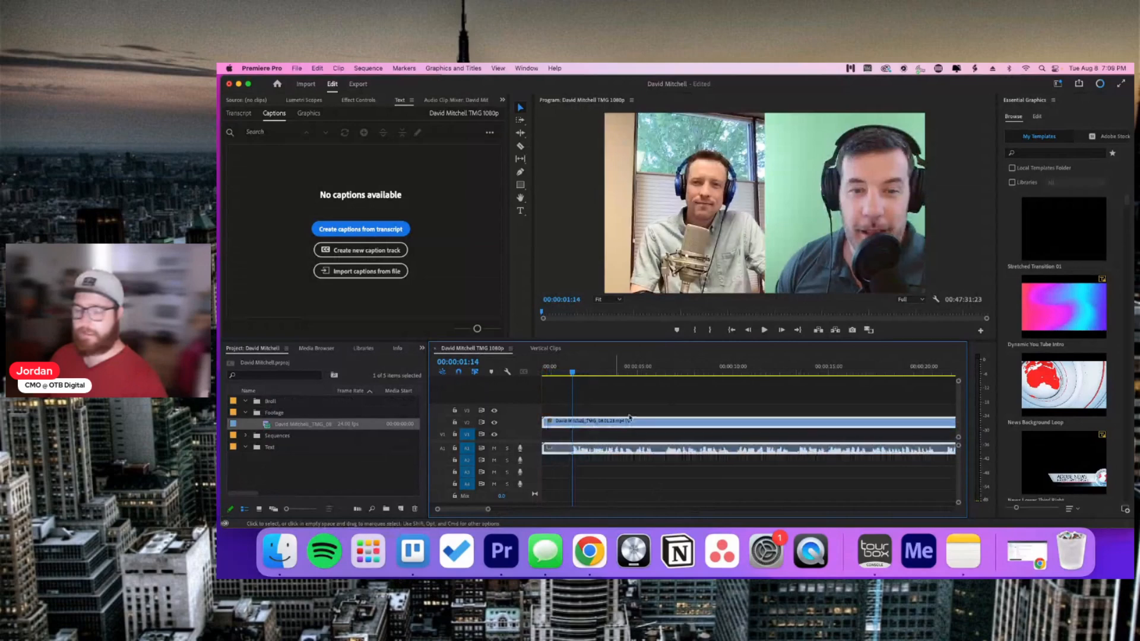
right_click(594, 422)
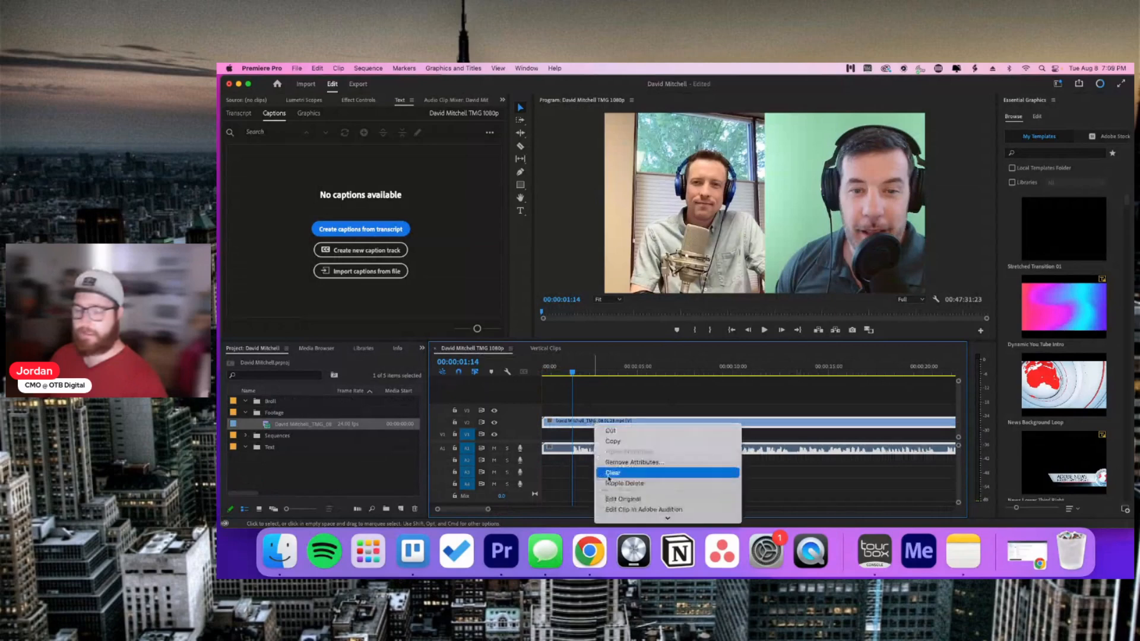
left_click(613, 432)
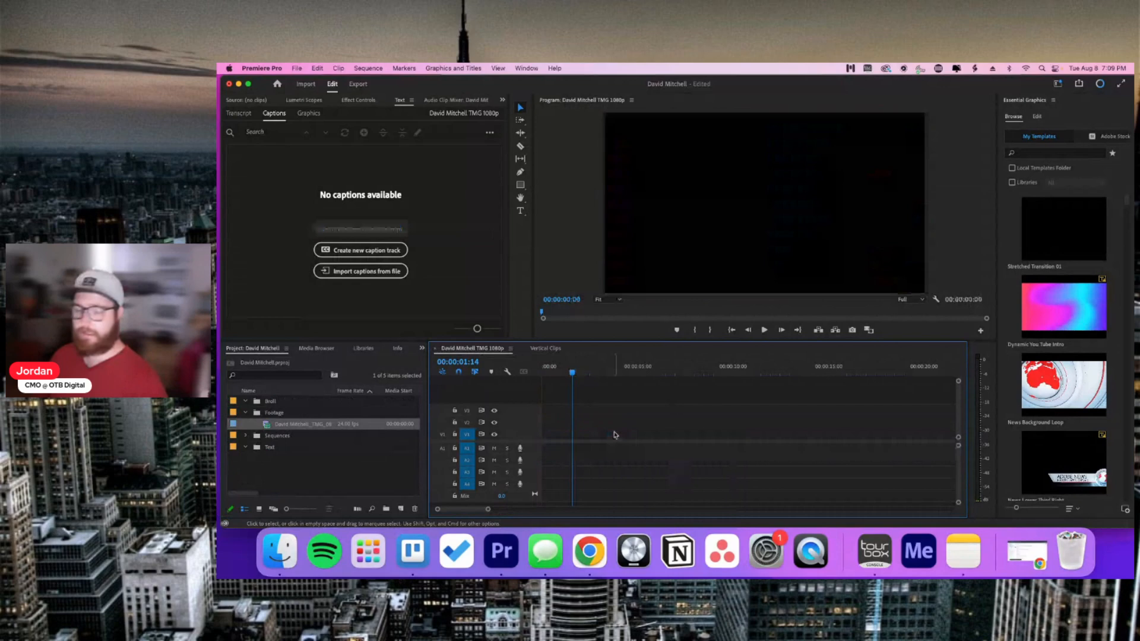
key("super+z")
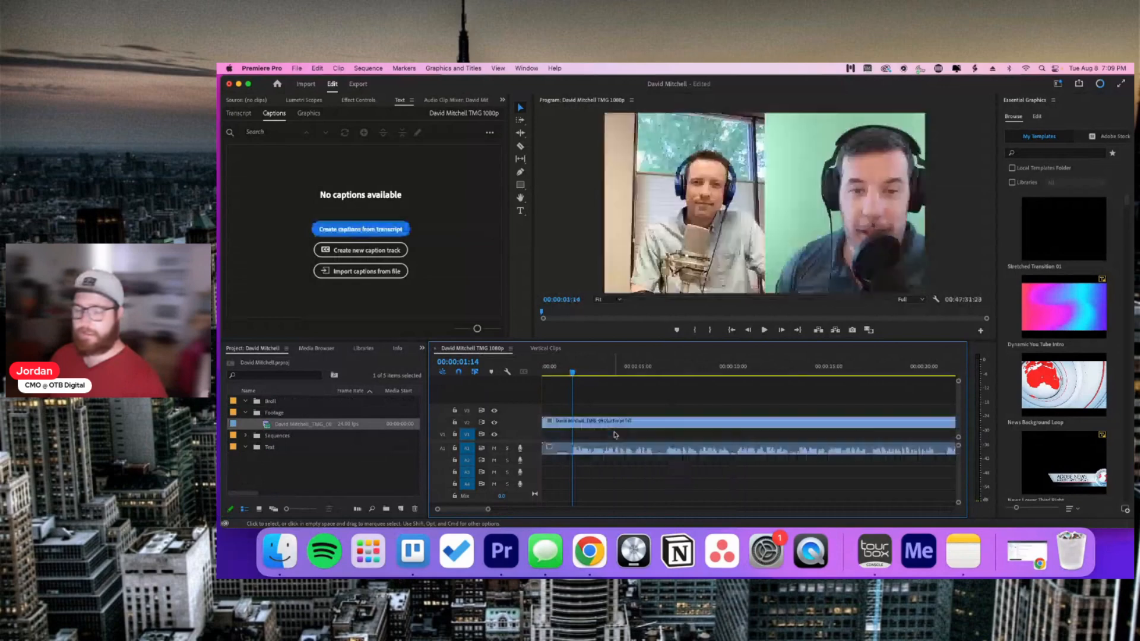
left_click(593, 422)
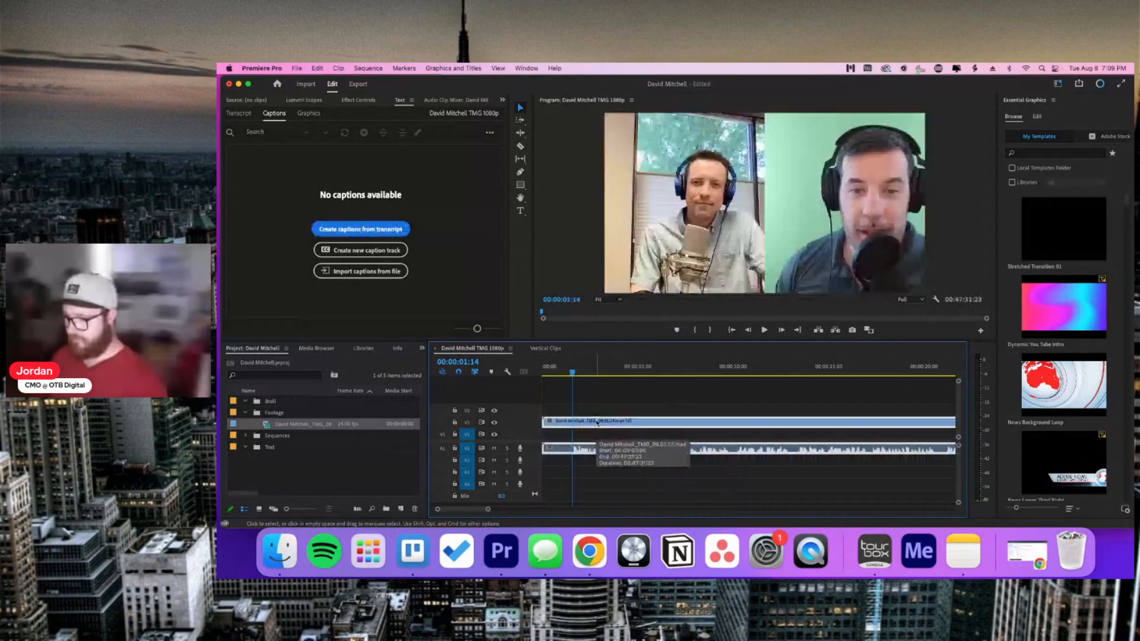
key("c")
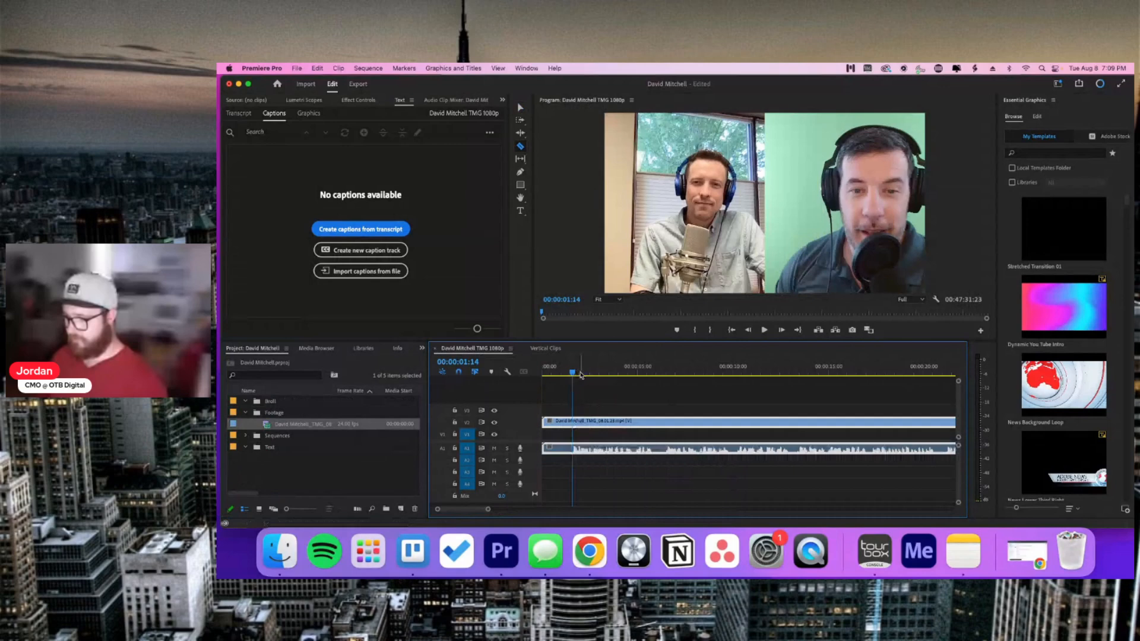
Step: Split the clip at the playhead, delete the short opening piece, and move the clip to the start
key("super+k")
key("v")
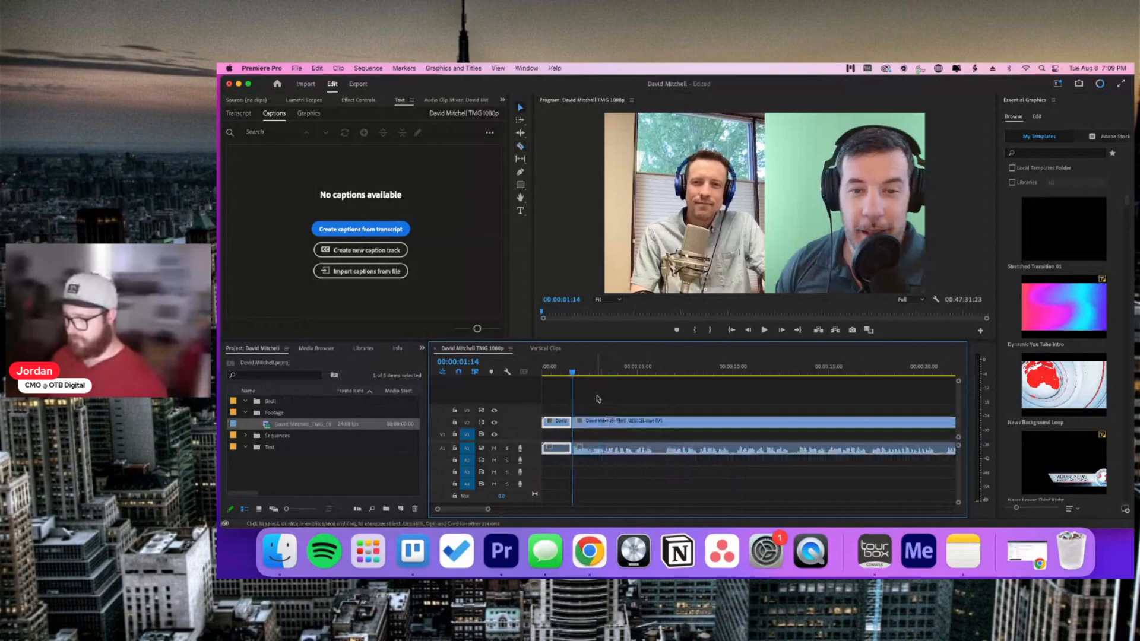
mouse_move(577, 372)
left_mouse_down()
mouse_move(562, 374)
mouse_move(596, 377)
left_mouse_up()
left_click(562, 422)
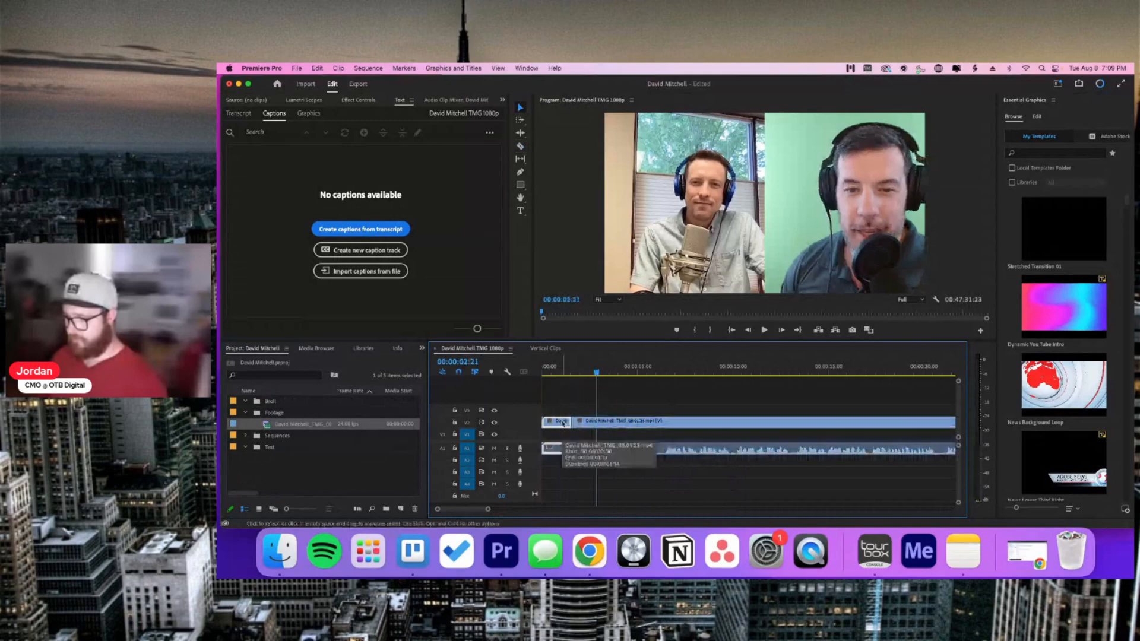
key("Delete")
left_click_drag(665, 441, 657, 433)
Step: Play the sequence from the start to check it, then zoom the timeline out
left_click(731, 330)
key("space")
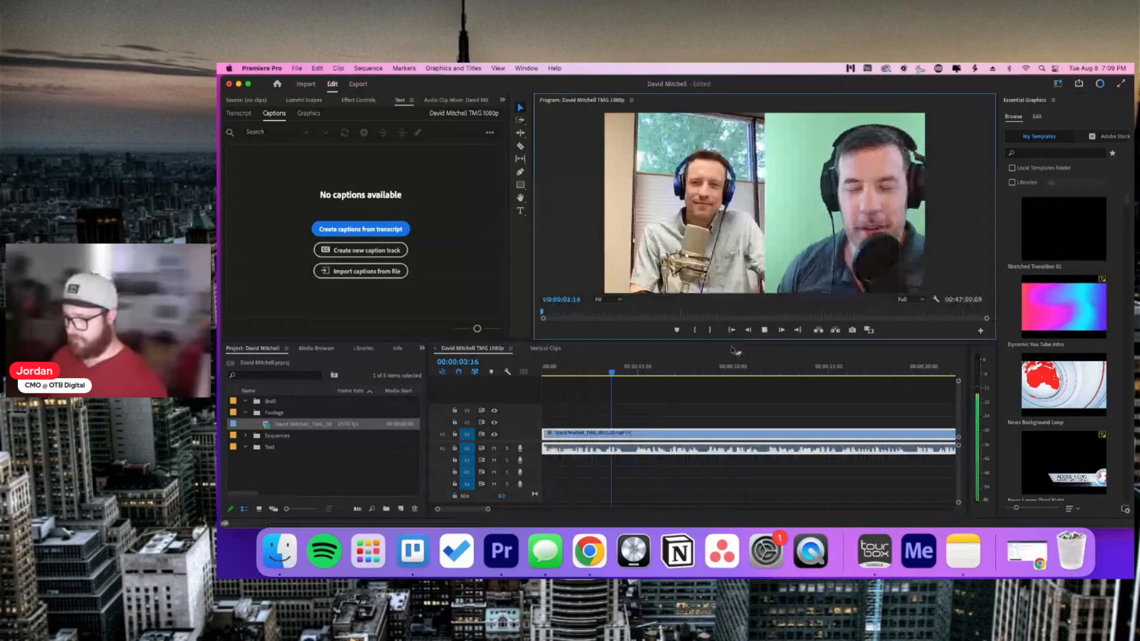
left_click(692, 405)
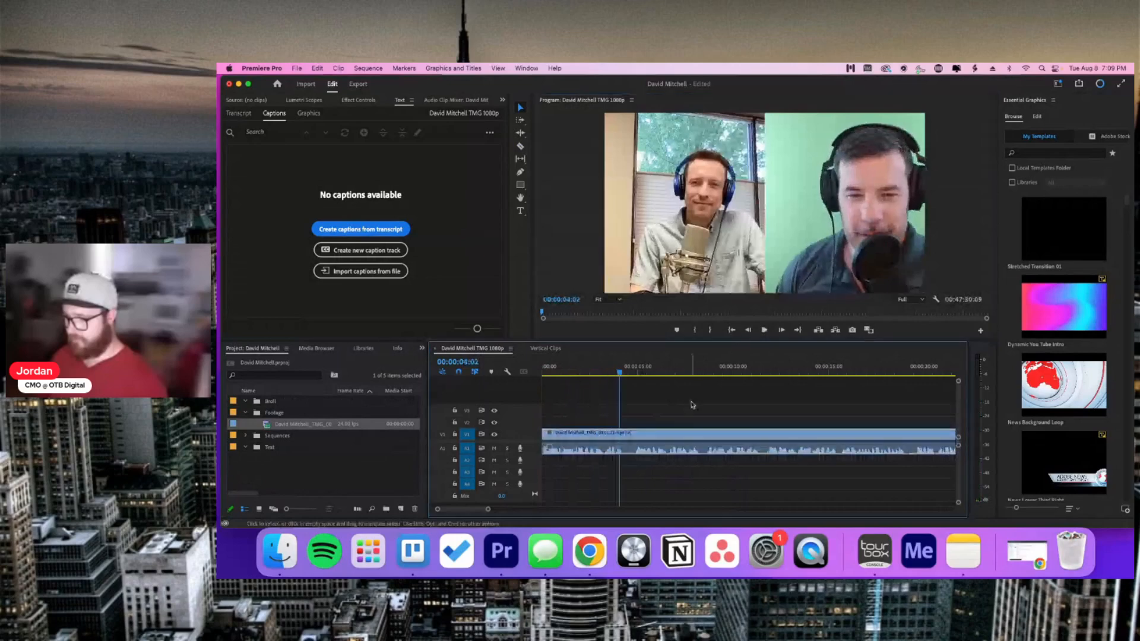
left_click_drag(486, 510, 773, 507)
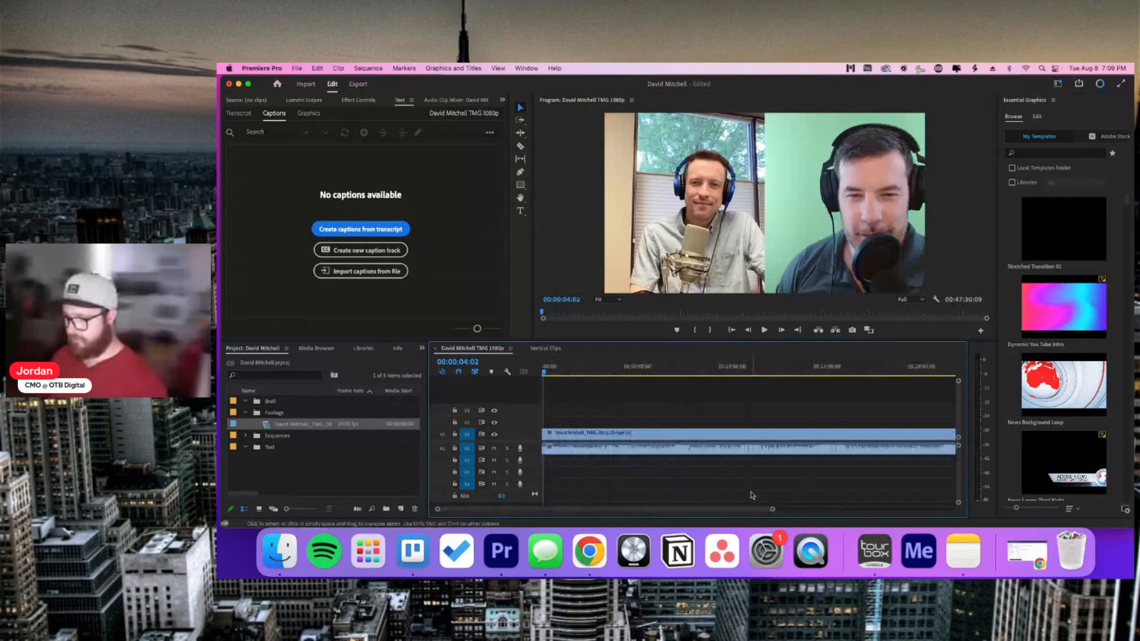
Step: Bring the clip's end into view and play from near 00:46:58
scroll(732, 467, "right", 3)
scroll(731, 467, "right", 3)
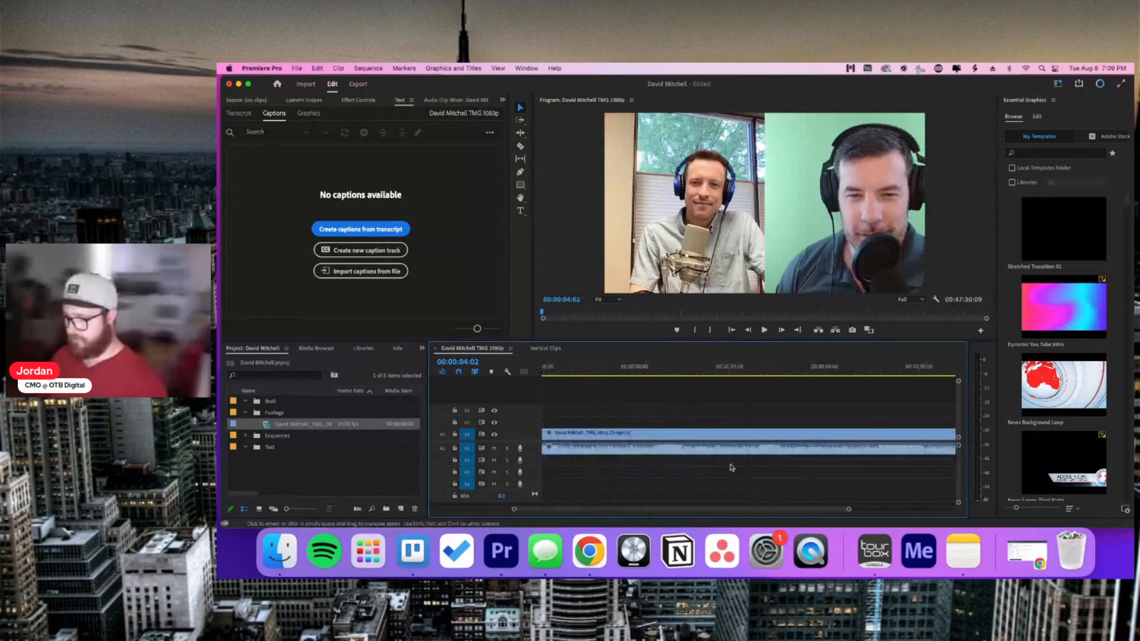
scroll(731, 468, "right", 1)
scroll(730, 465, "right", 4)
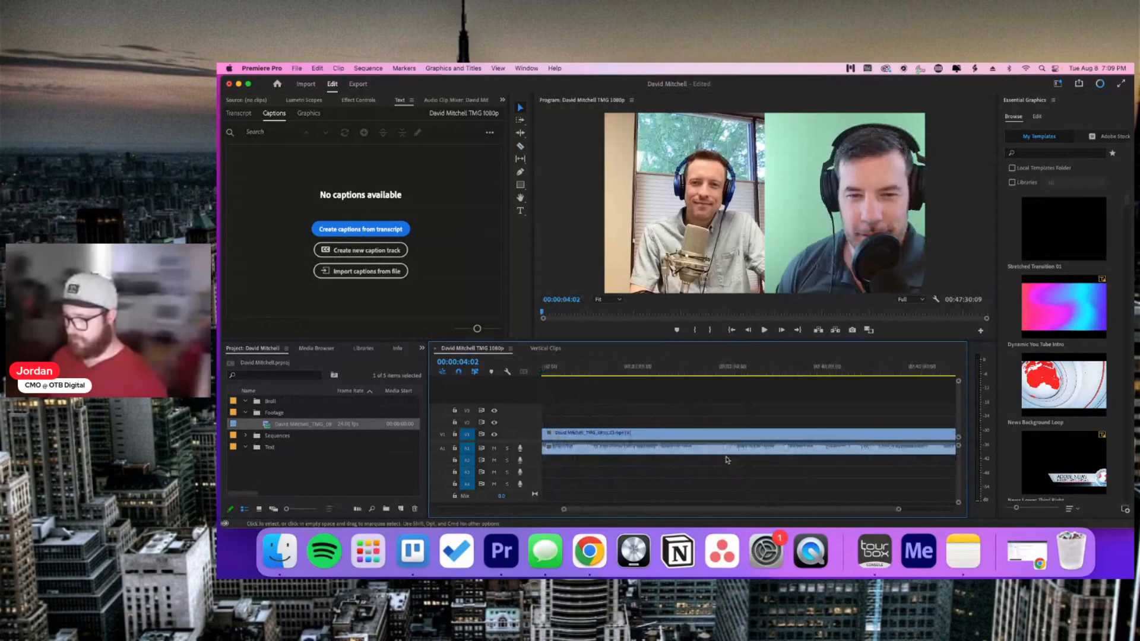
scroll(746, 453, "right", 1)
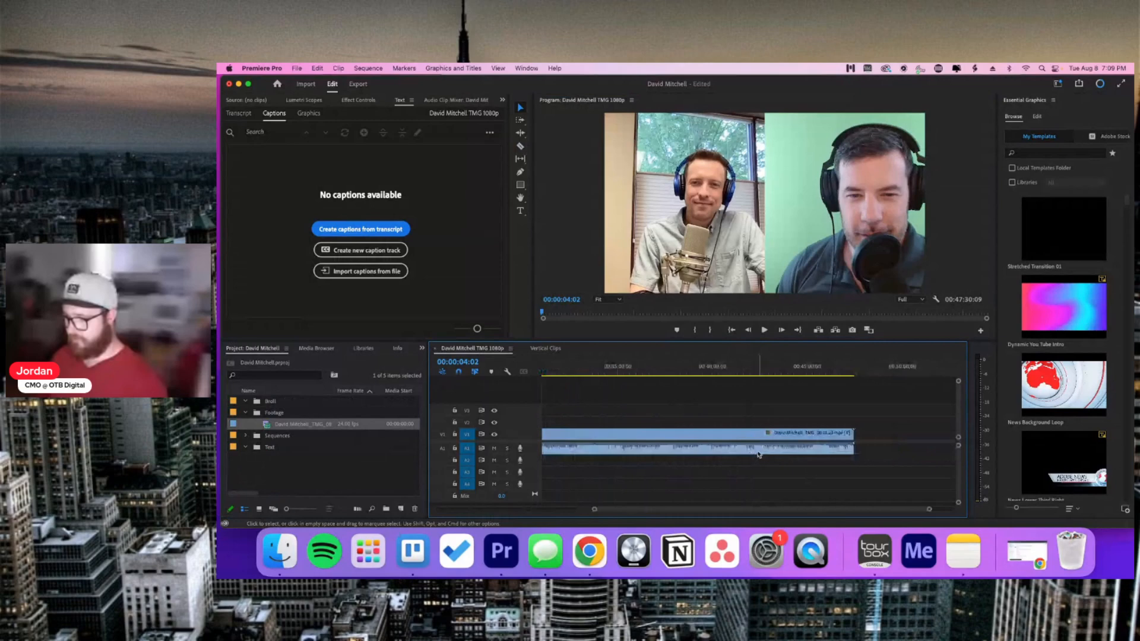
left_click_drag(928, 509, 853, 508)
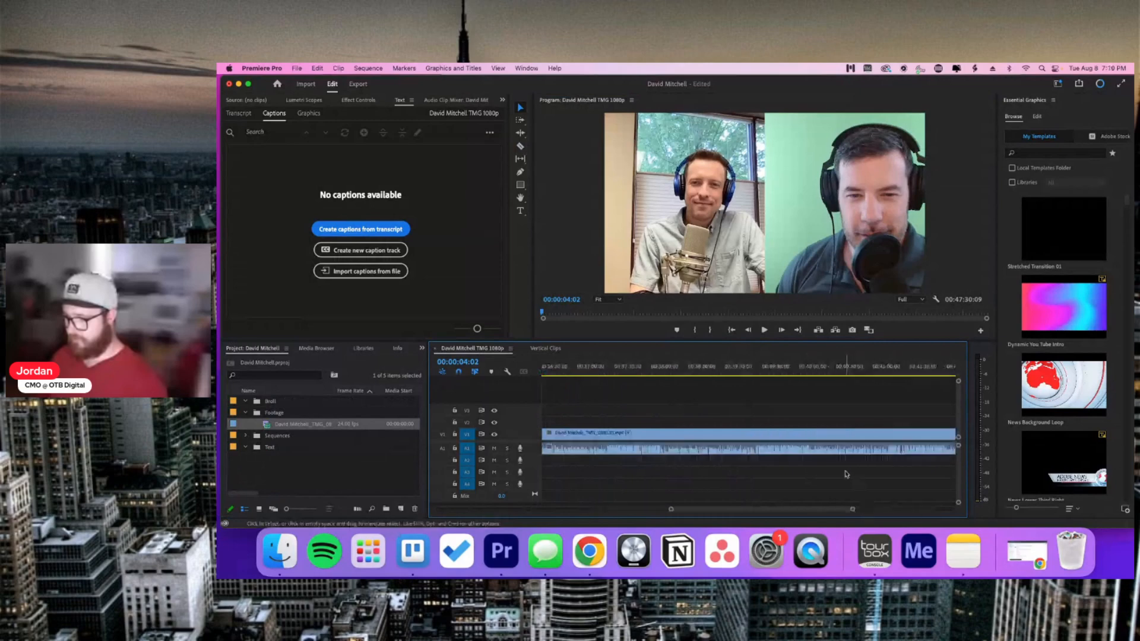
scroll(846, 474, "right", 3)
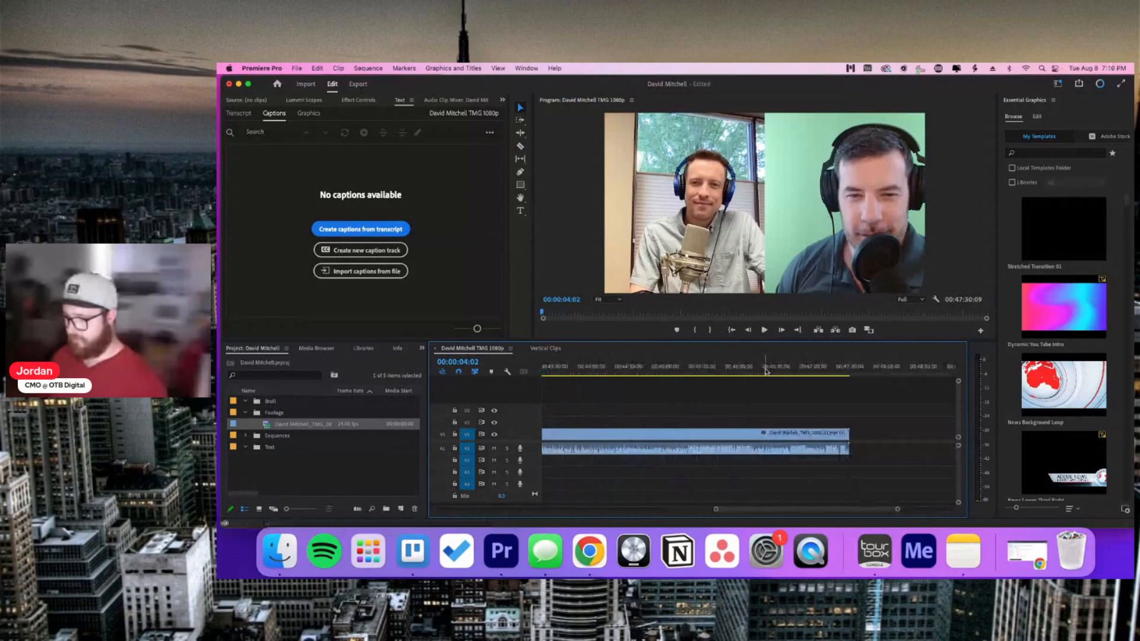
left_click(765, 371)
key("space")
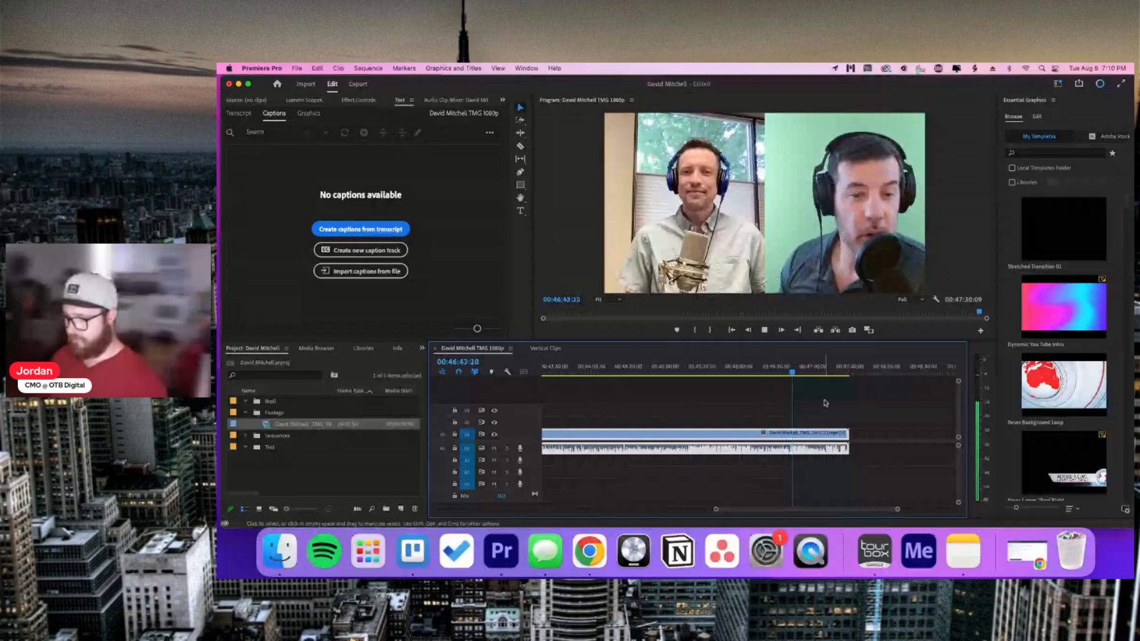
Step: Preview the episode's final section and place the playhead where the episode should end
left_click(811, 371)
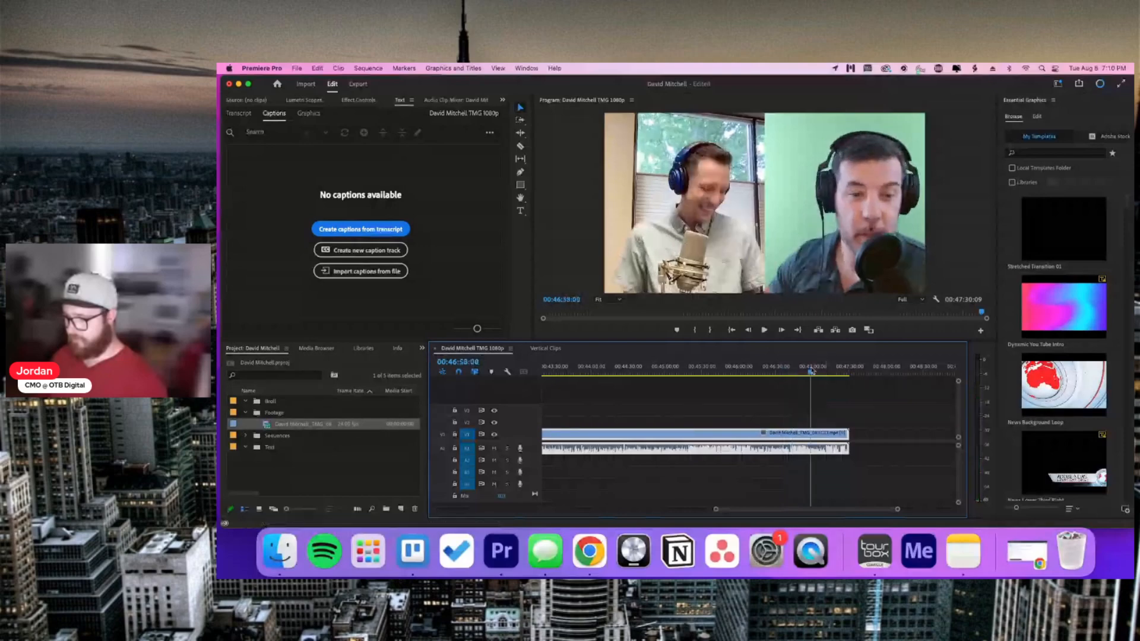
key("space")
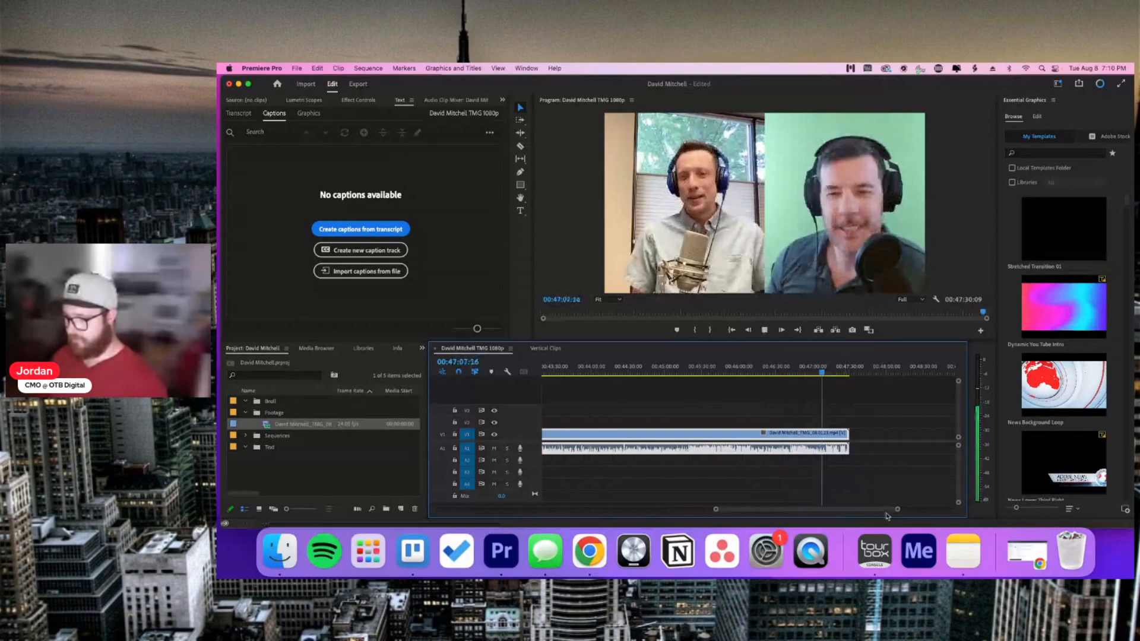
left_click_drag(896, 509, 847, 508)
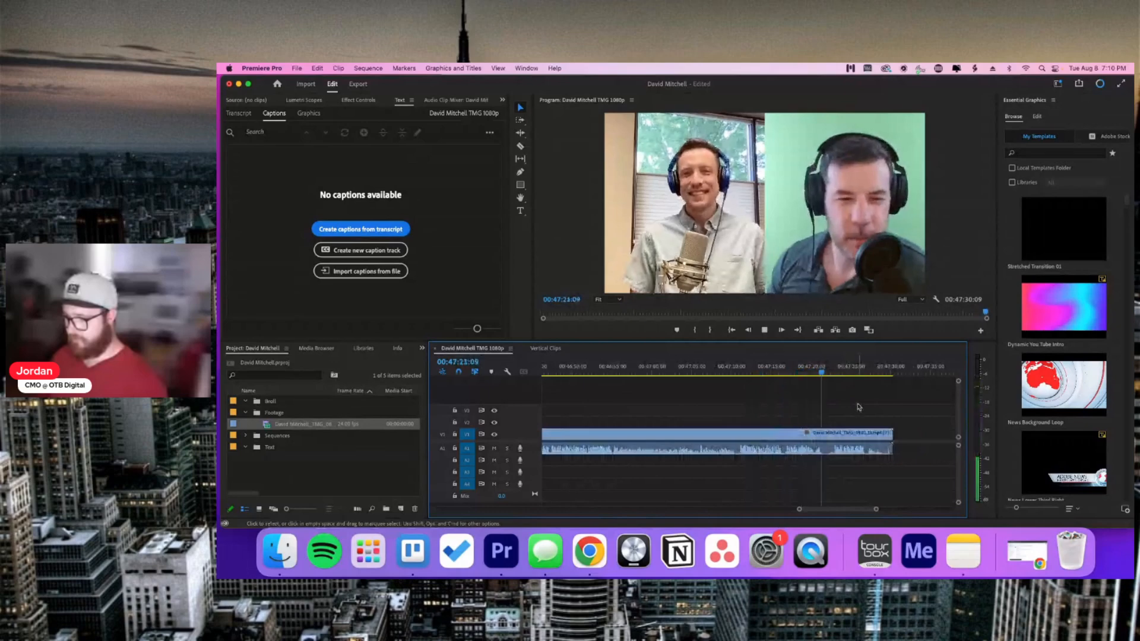
key("space")
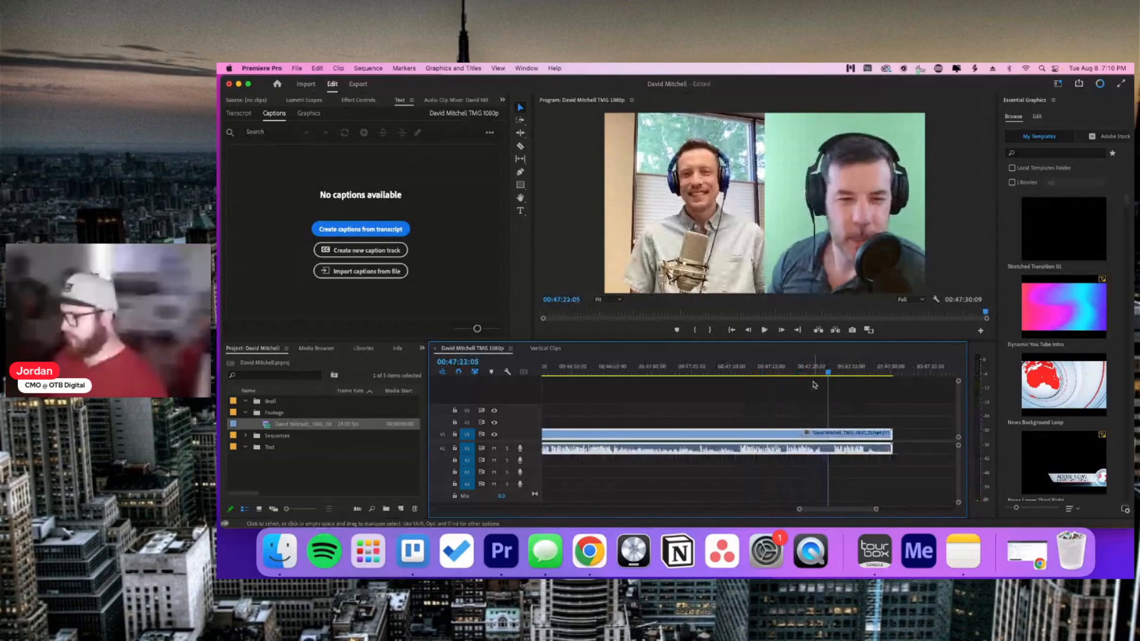
left_click(810, 370)
left_click_drag(874, 509, 857, 511)
left_click(851, 495)
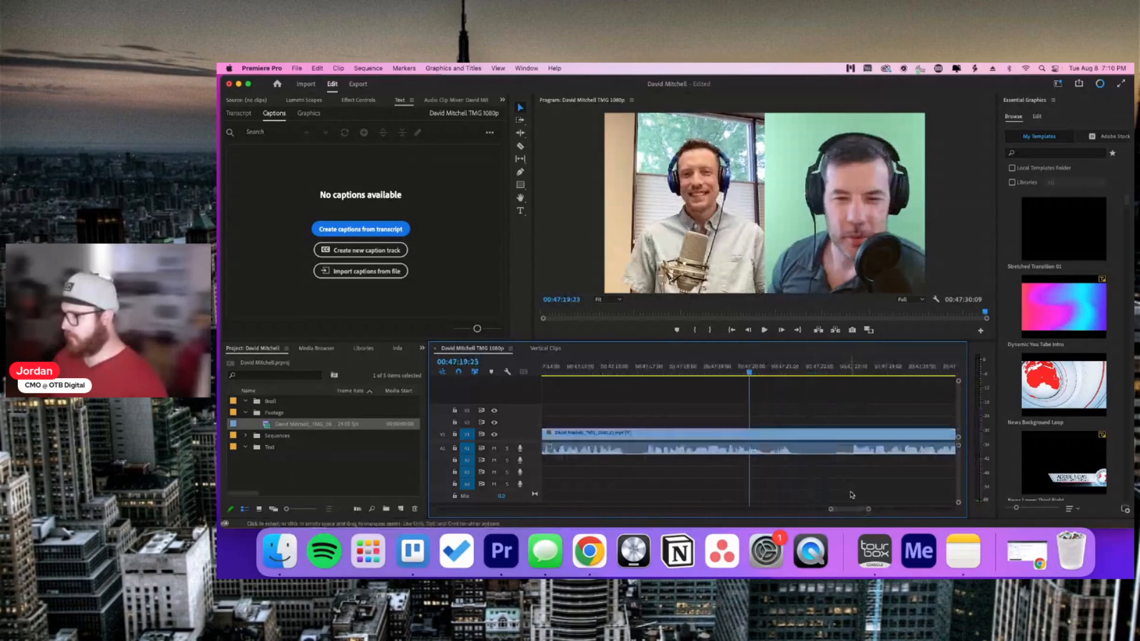
key("space")
left_click(834, 449)
key("space")
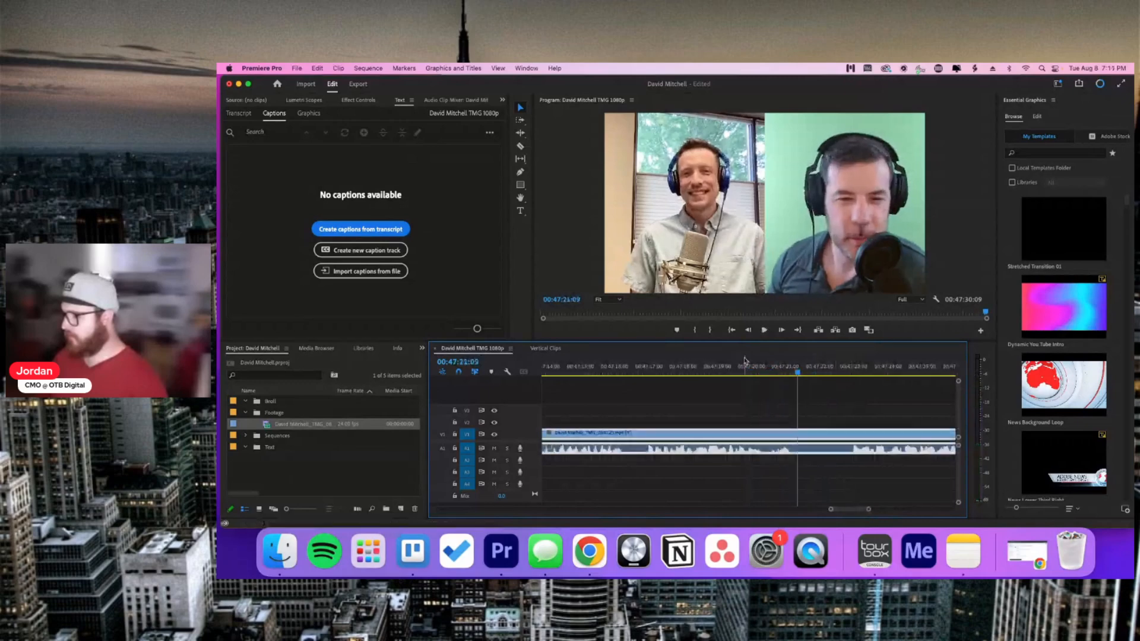
left_click(767, 366)
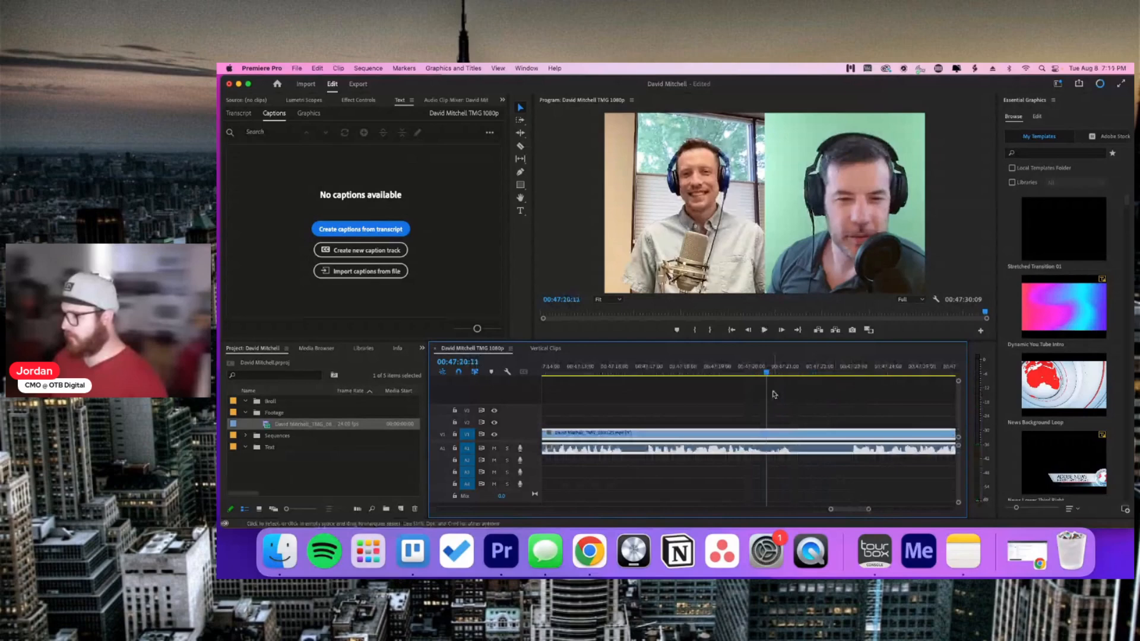
left_click(772, 394)
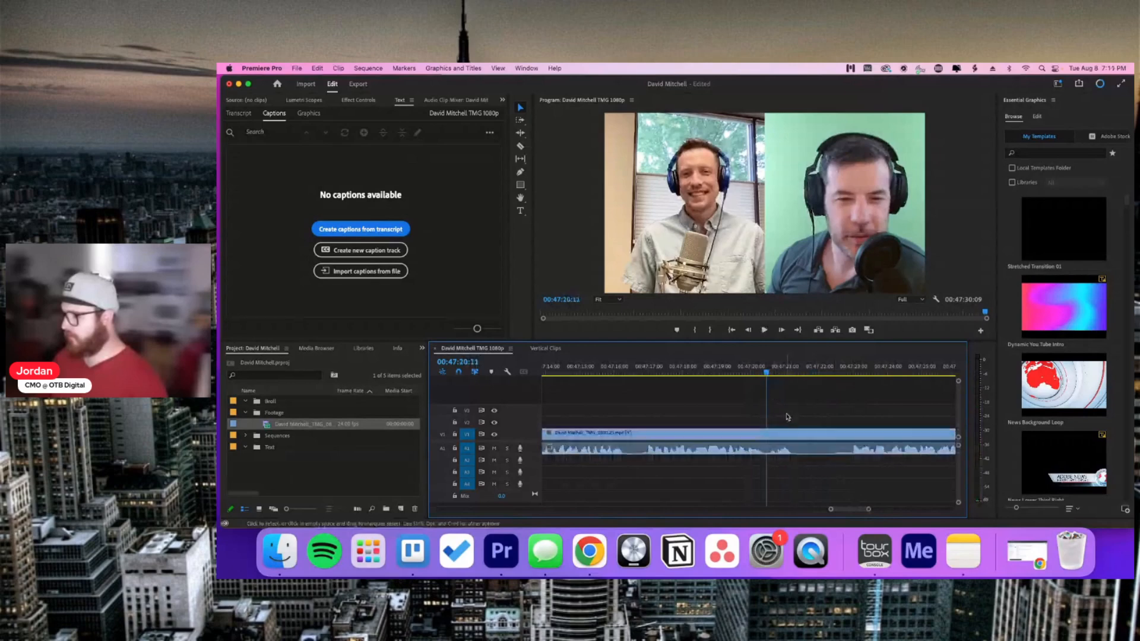
Step: Split the clip at the end point and delete the trailing piece, ending at 00:47:20:11
key("c")
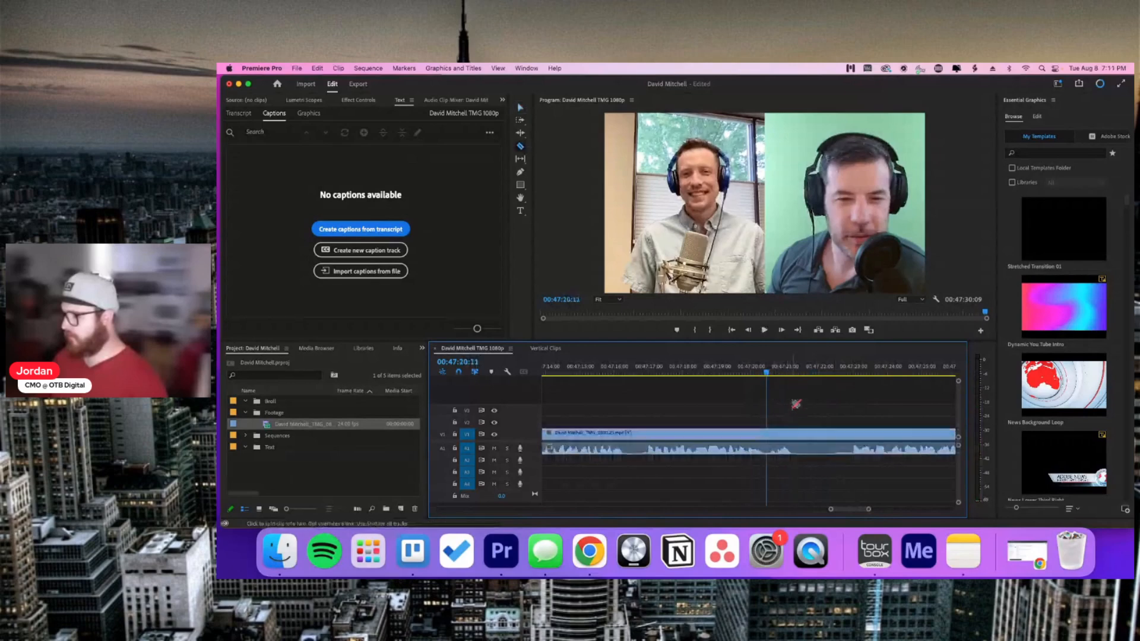
left_click(771, 433)
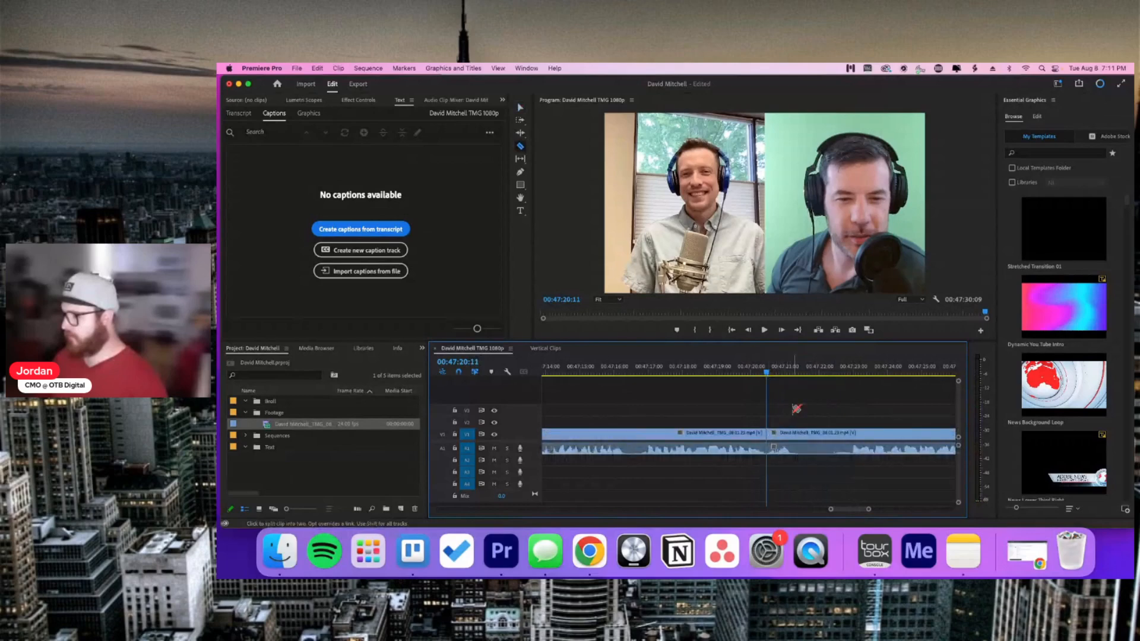
key("v")
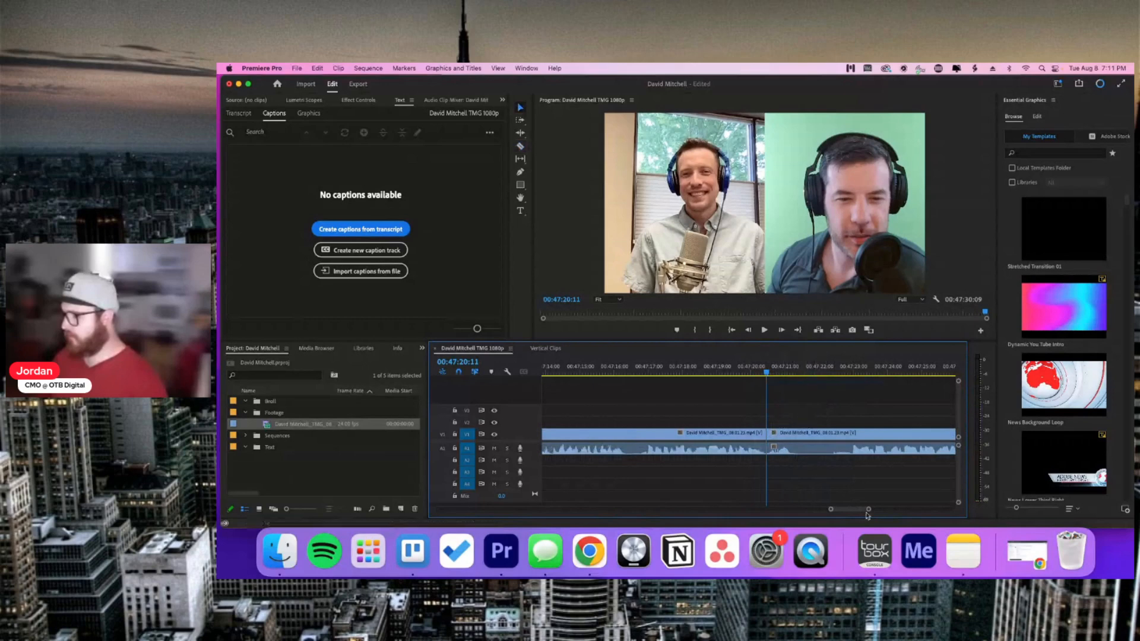
left_click_drag(867, 509, 890, 511)
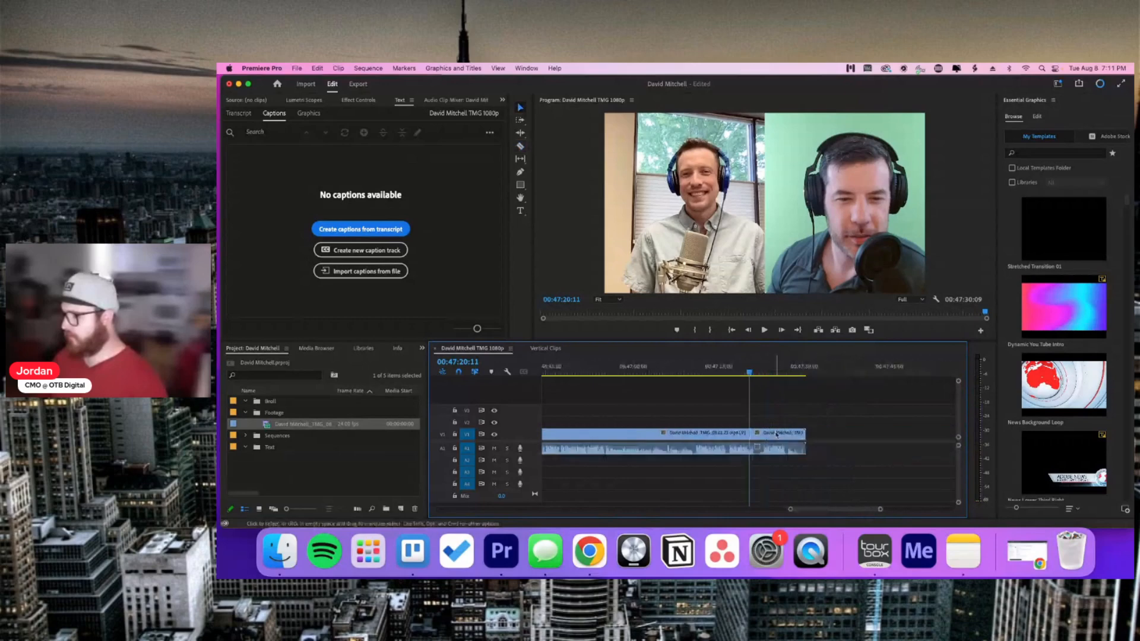
left_click(777, 434)
key("Delete")
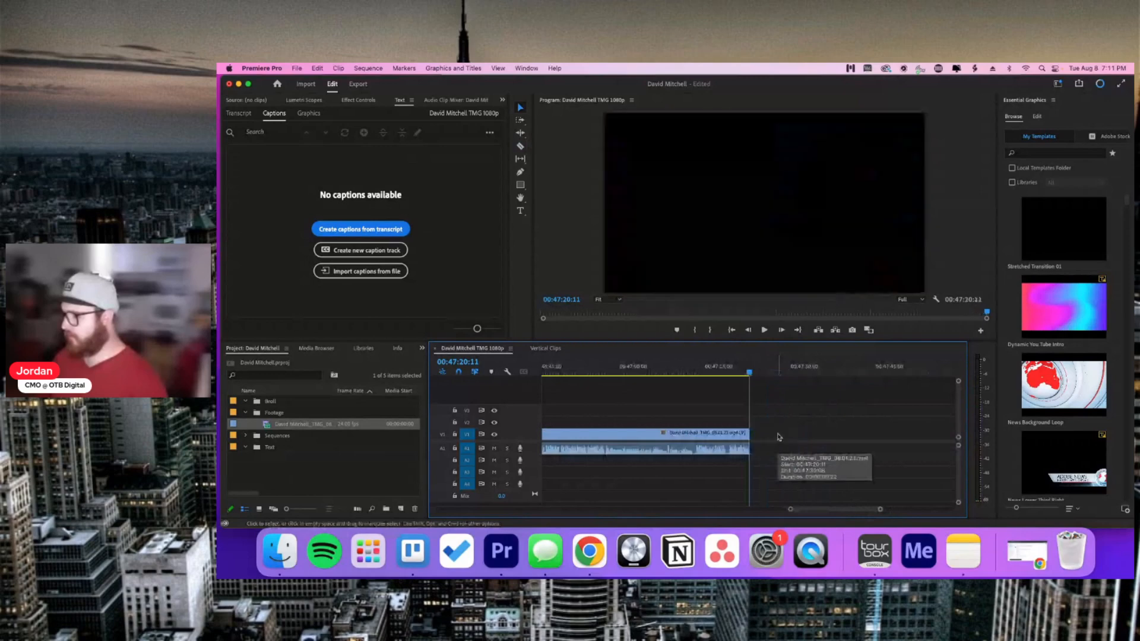
Step: Zoom the timeline out and move the playhead to 00:16:13:05
left_click_drag(790, 509, 634, 480)
mouse_move(941, 509)
left_mouse_down()
mouse_move(807, 510)
mouse_move(924, 508)
left_mouse_up()
left_click(668, 366)
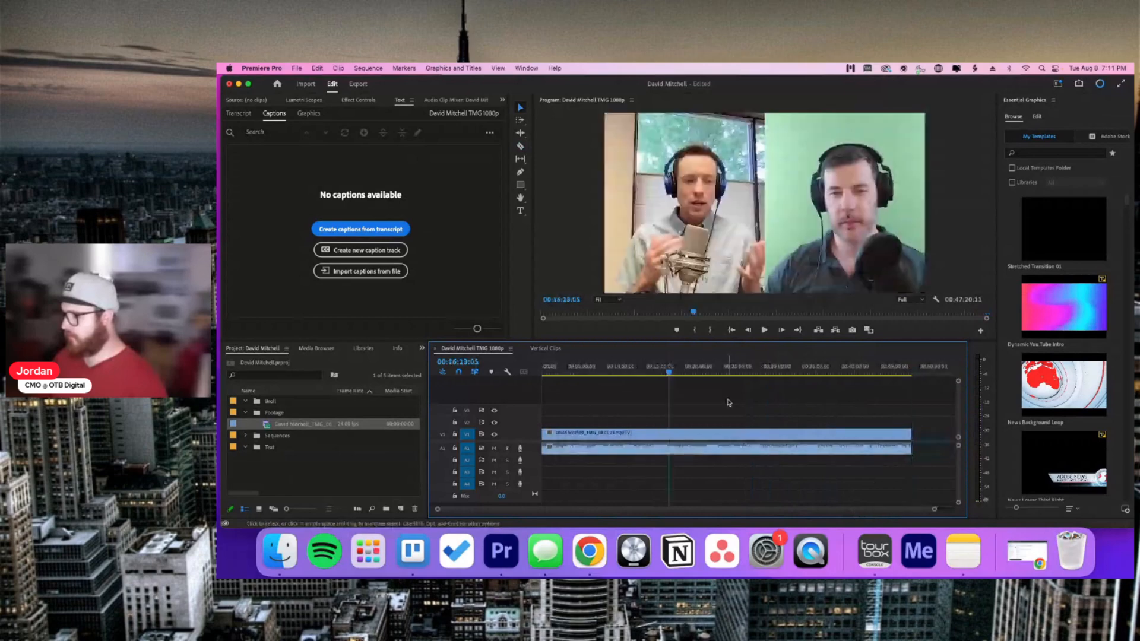
Step: Move the podcast clip up from V1 to V2
left_click_drag(727, 433, 728, 421)
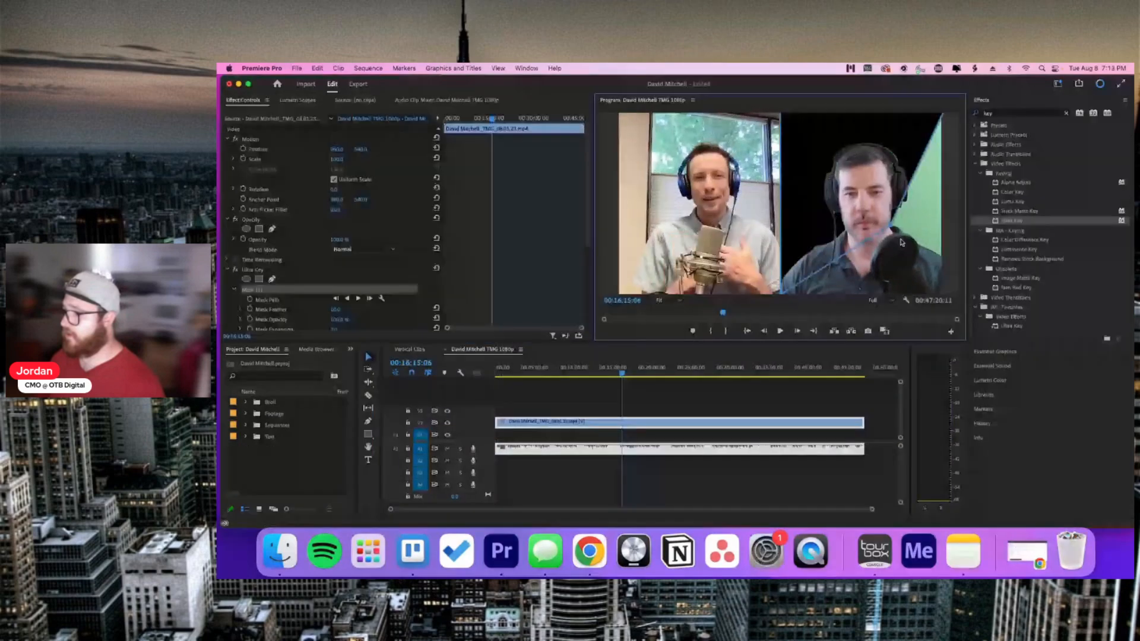
Step: Drag the Ultra Key mask vertex to the frame's right edge and check the keyed preview
left_click_drag(901, 242, 947, 302)
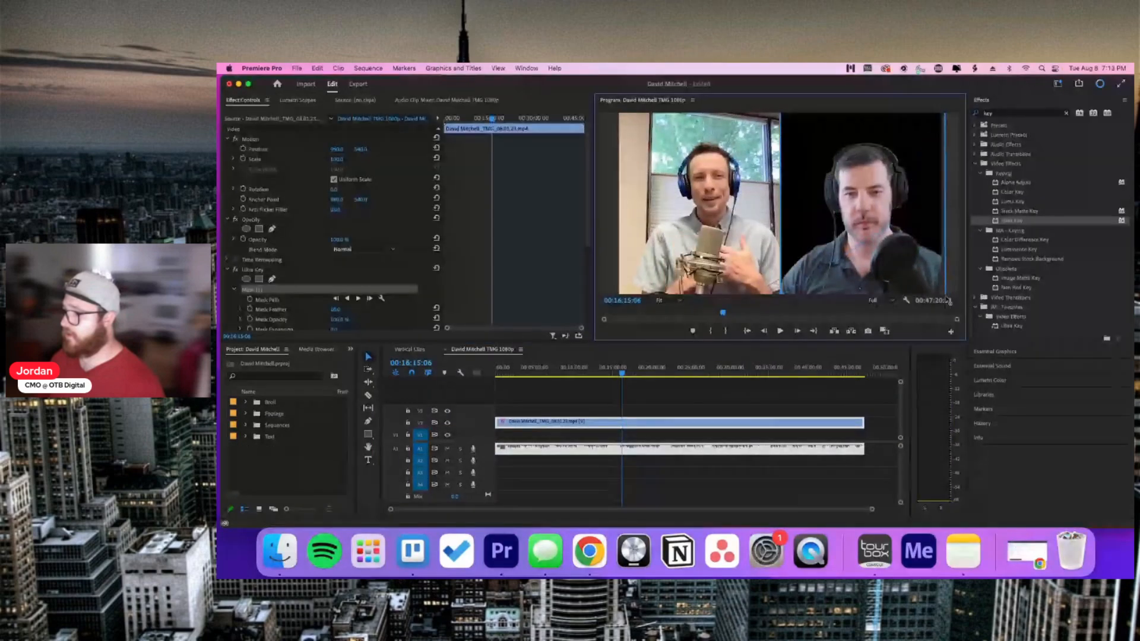
left_click(707, 414)
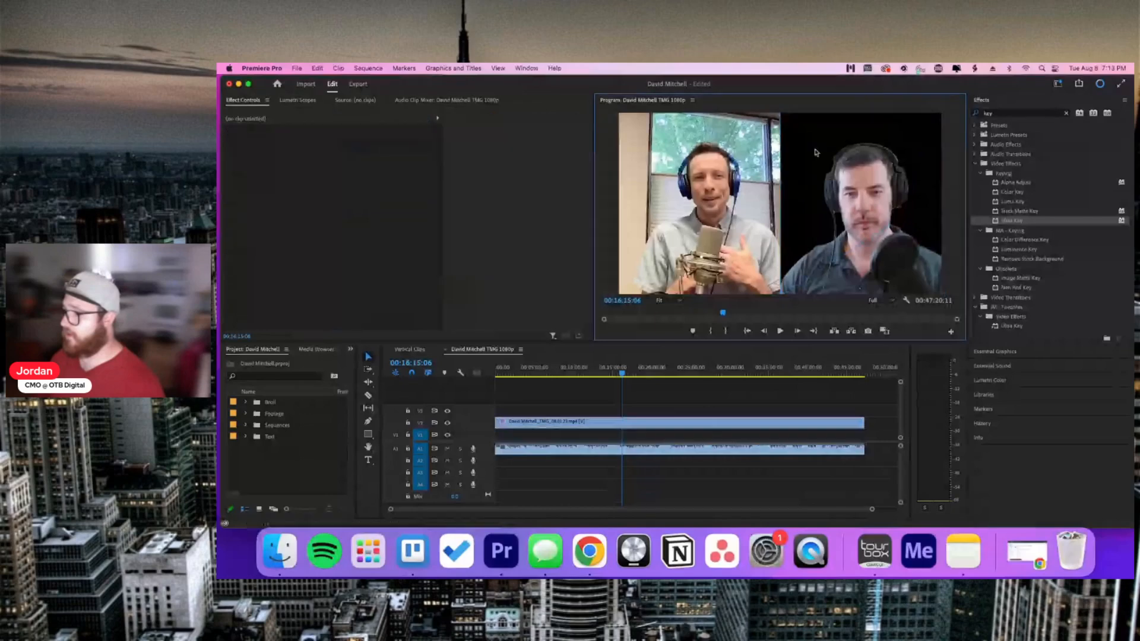
left_click(682, 423)
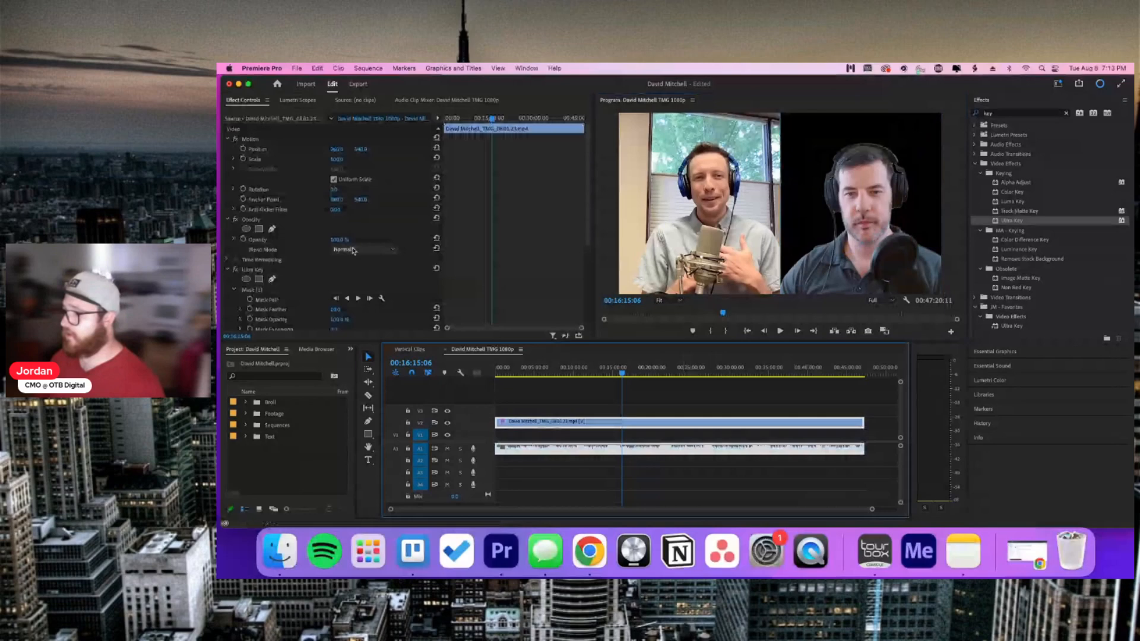
left_click(268, 290)
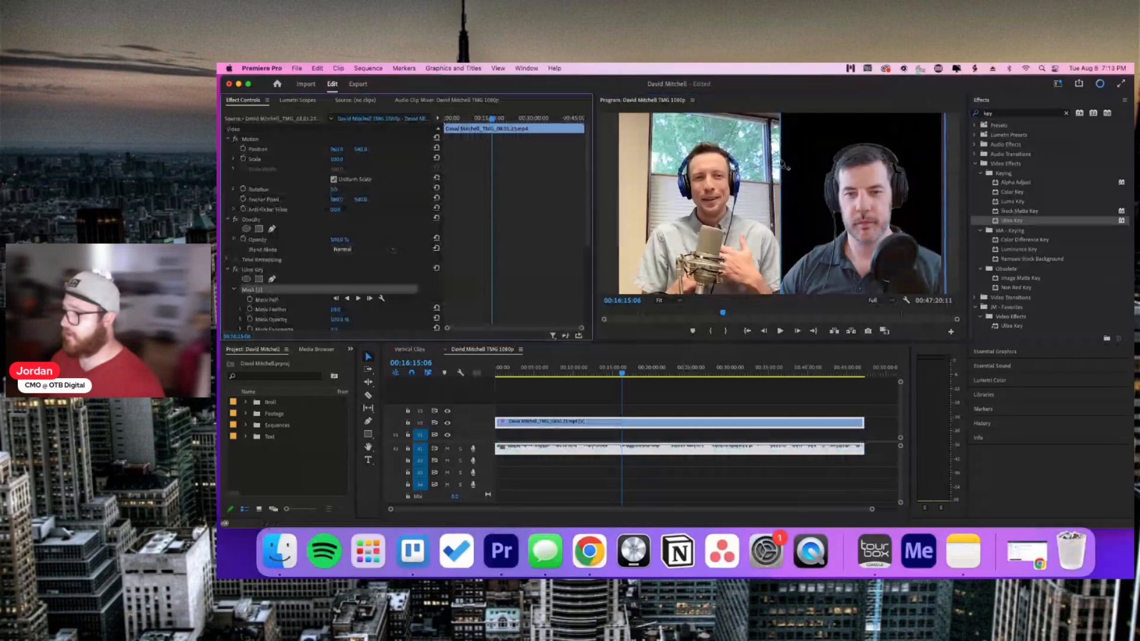
left_click(780, 164)
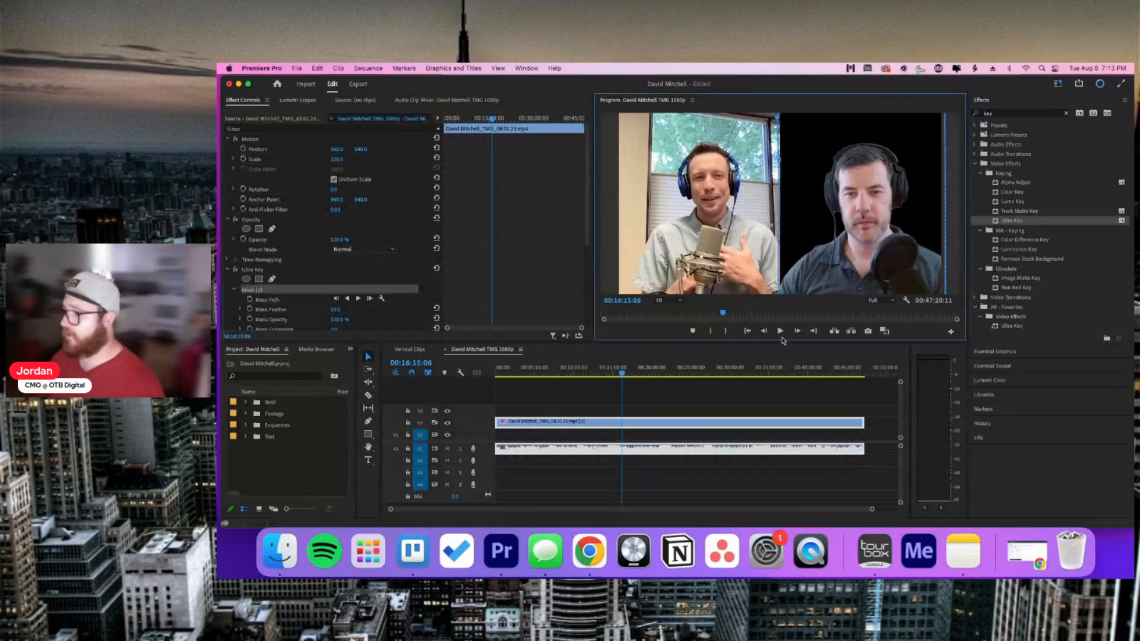
left_click(740, 395)
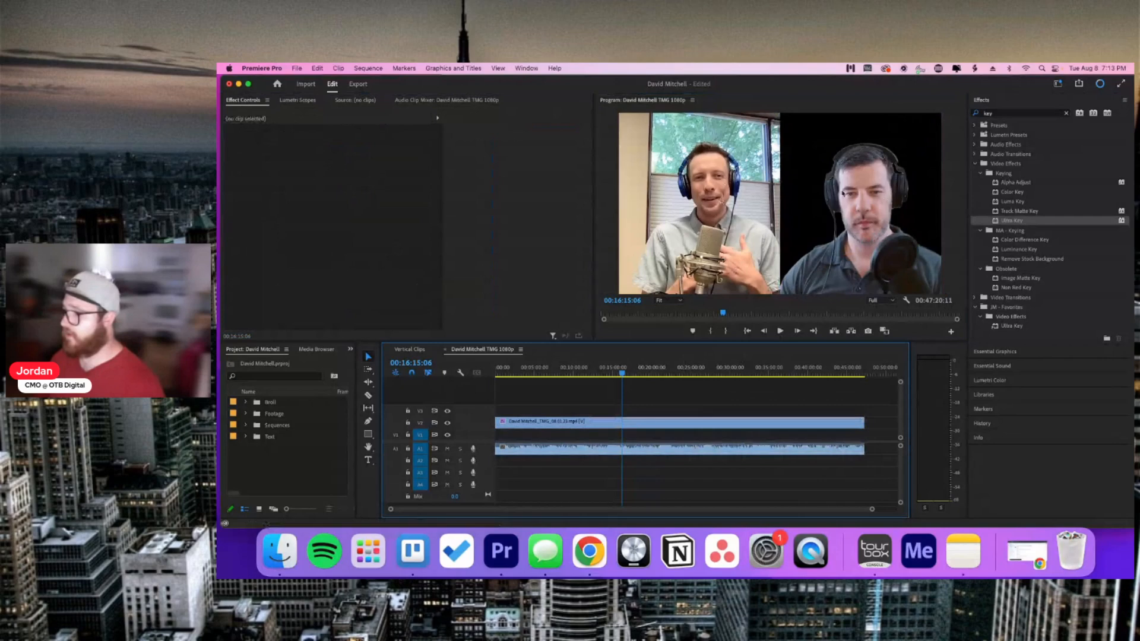
key("Right")
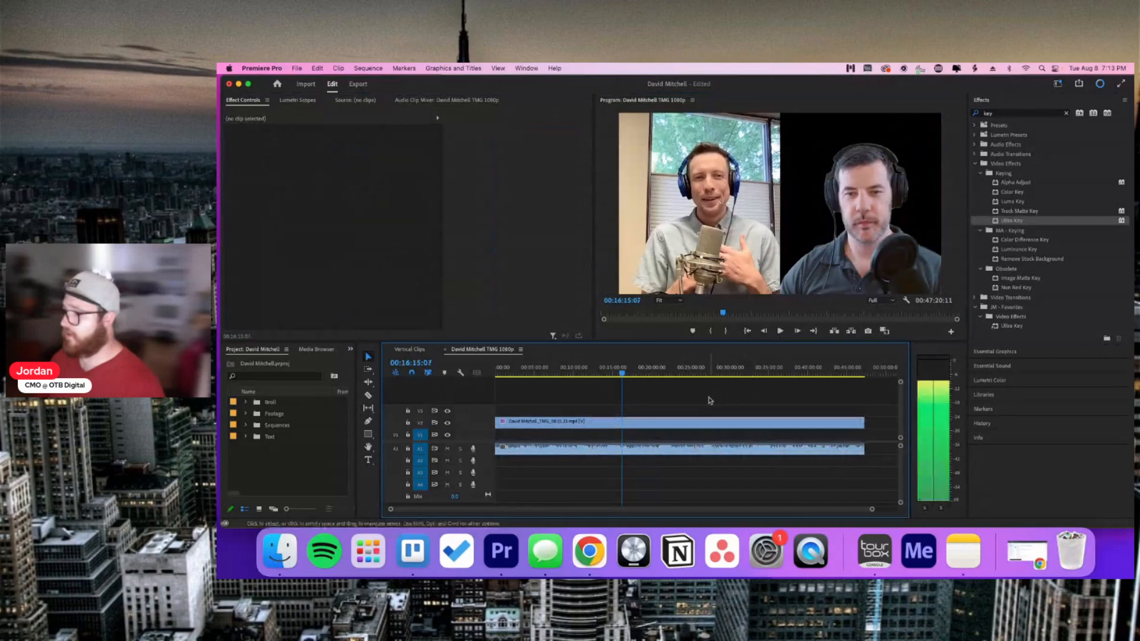
Step: Select all sequence clips and widen the Project panel
key("super+a")
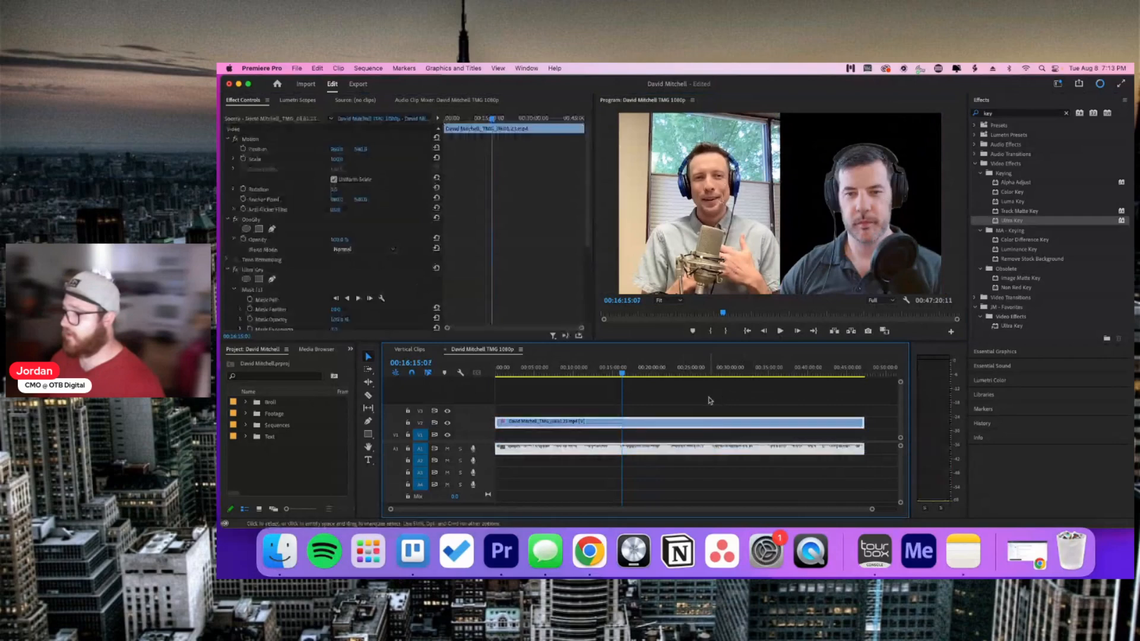
left_click(268, 458)
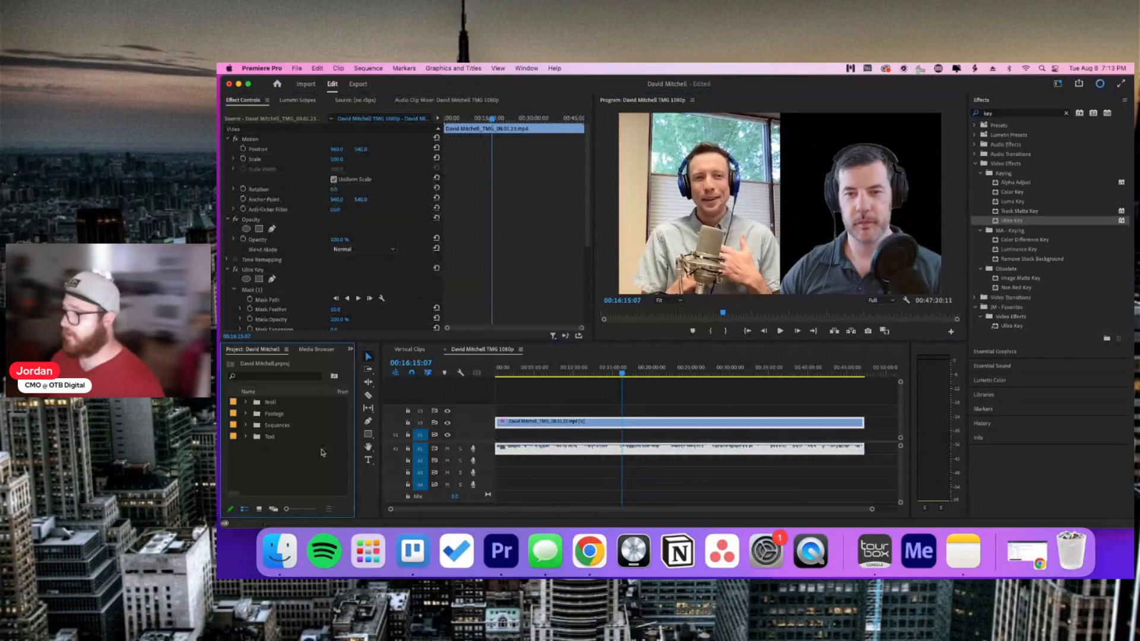
left_click_drag(356, 433, 418, 439)
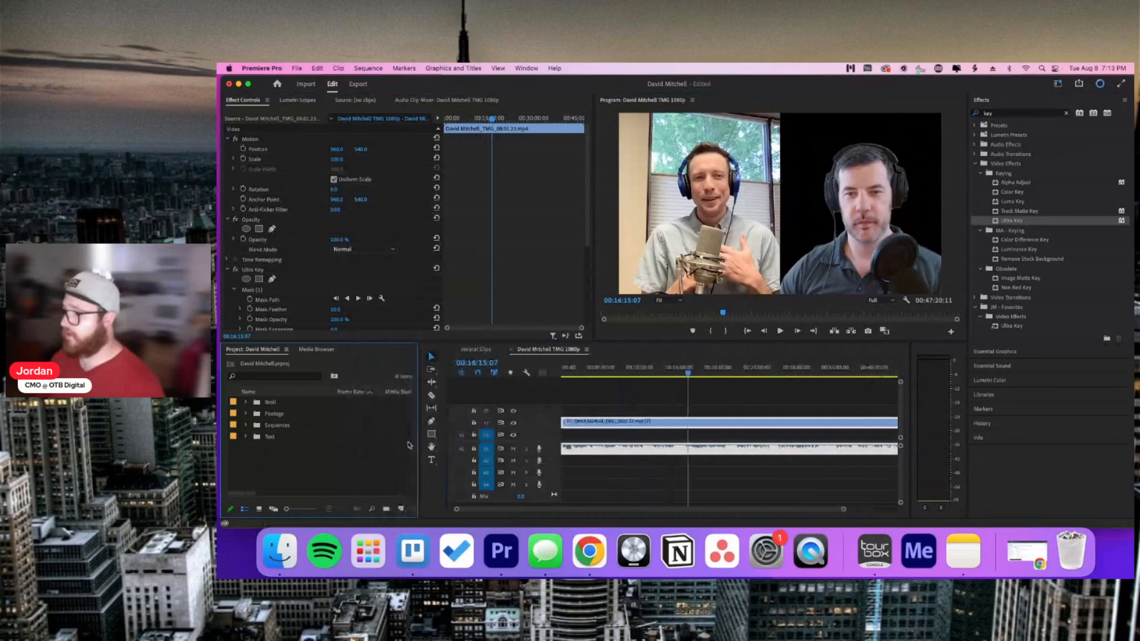
Step: Add a 1920×1080 Color Matte, pick white, and name it 'White Background'
left_click(402, 509)
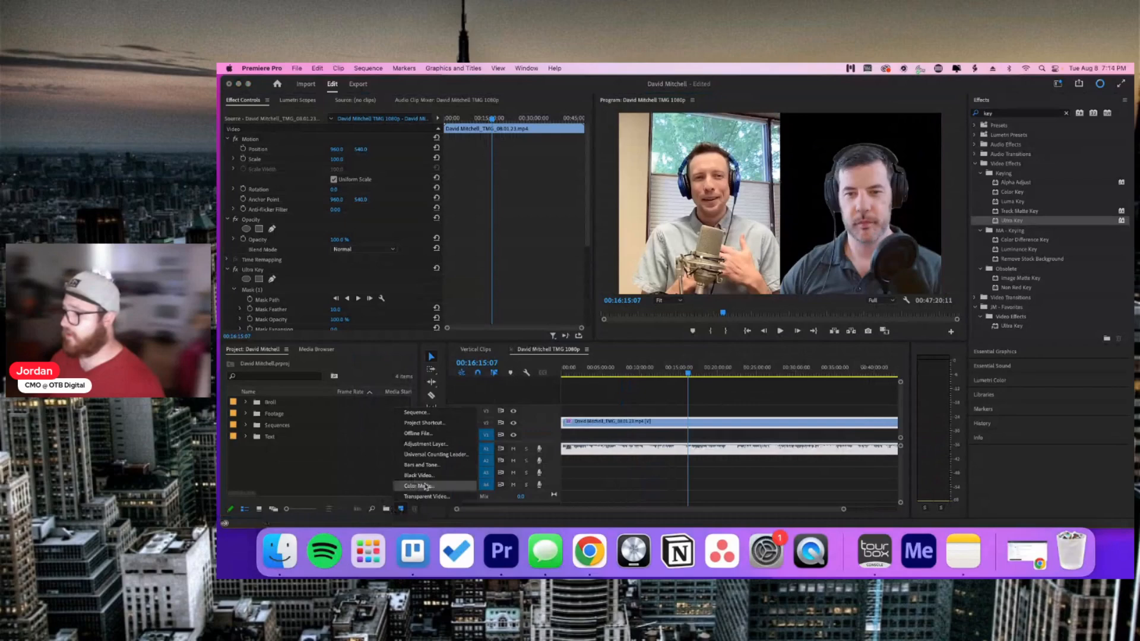
left_click(425, 486)
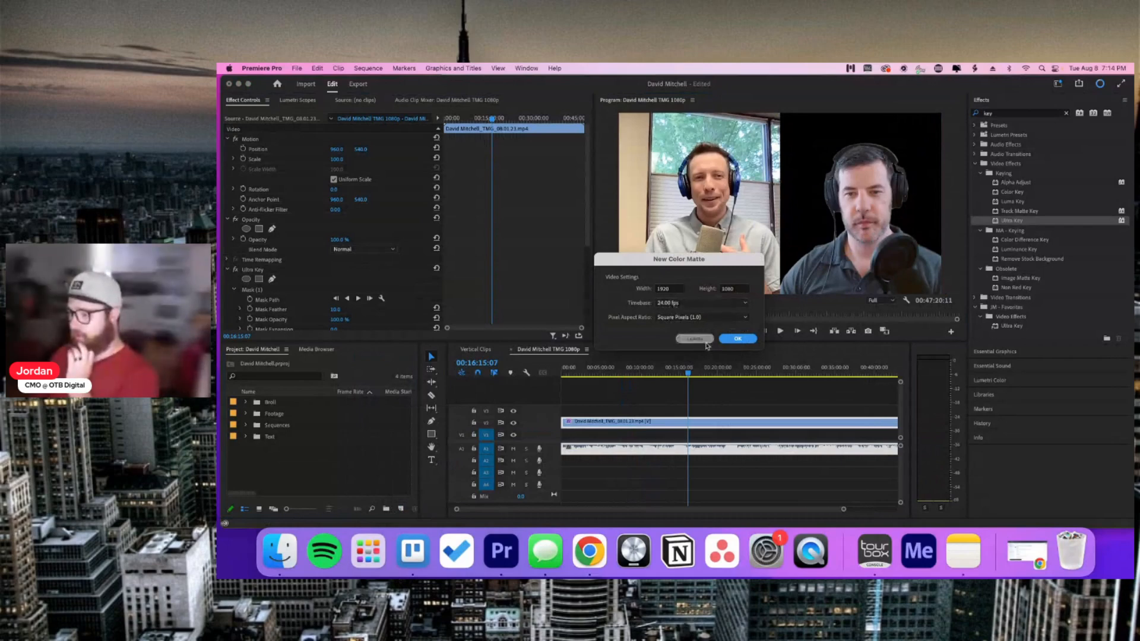
left_click(736, 338)
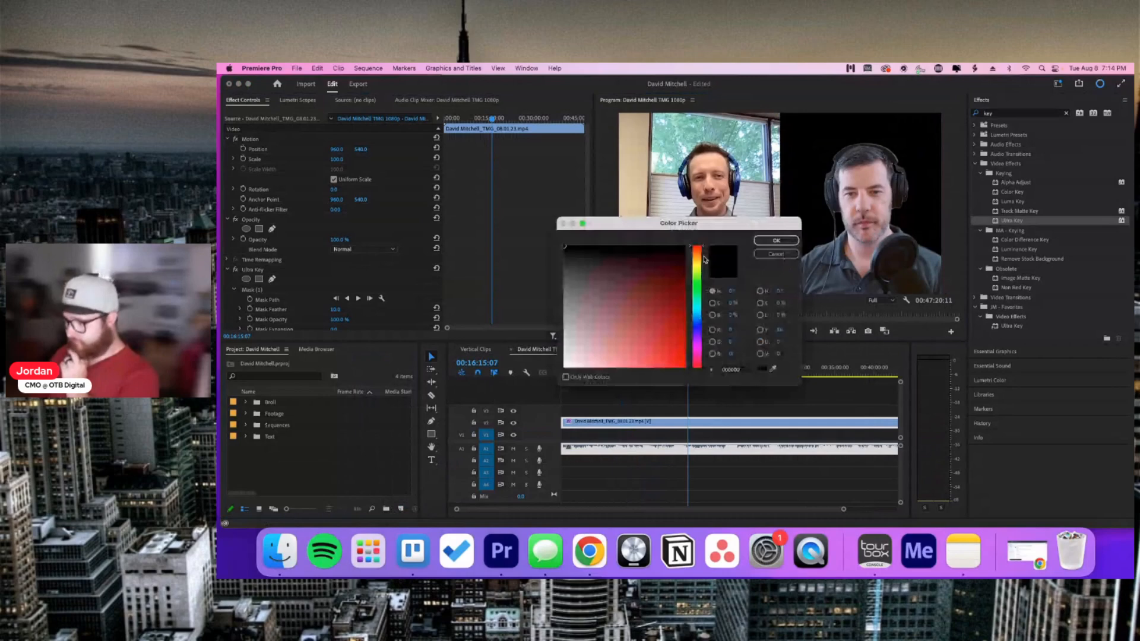
left_click_drag(590, 271, 566, 362)
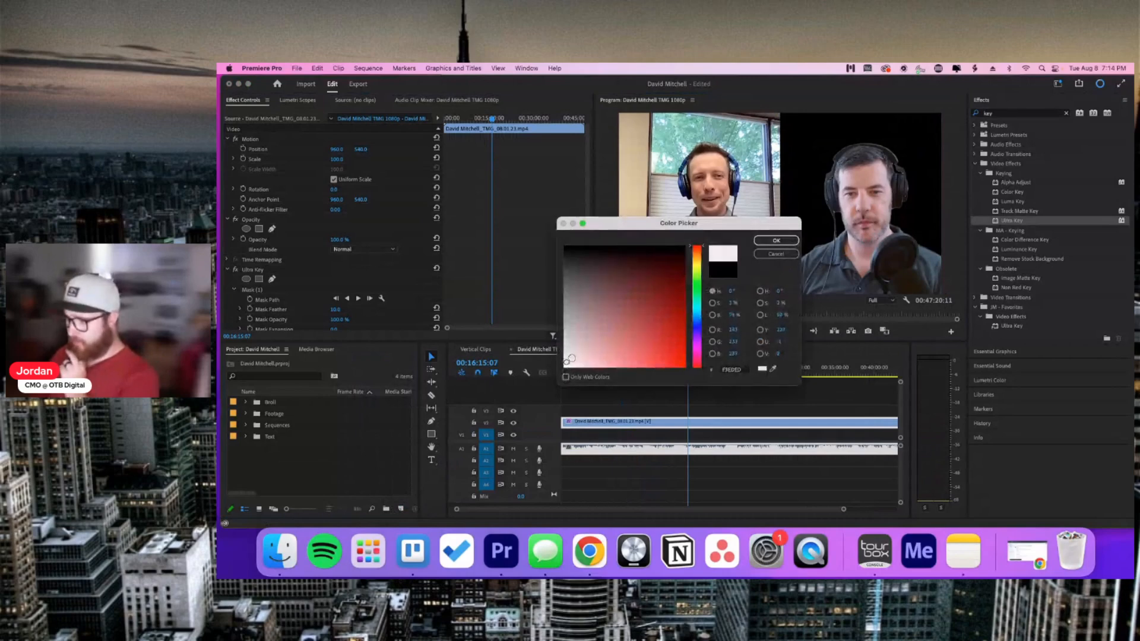
left_click(772, 239)
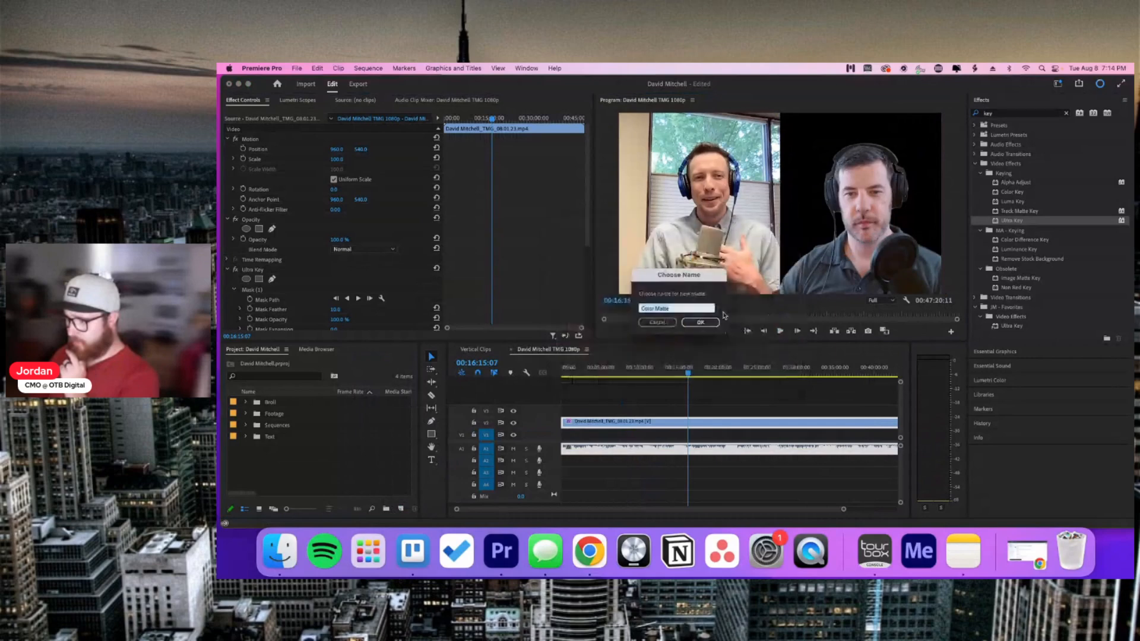
type("White Background")
key("Return")
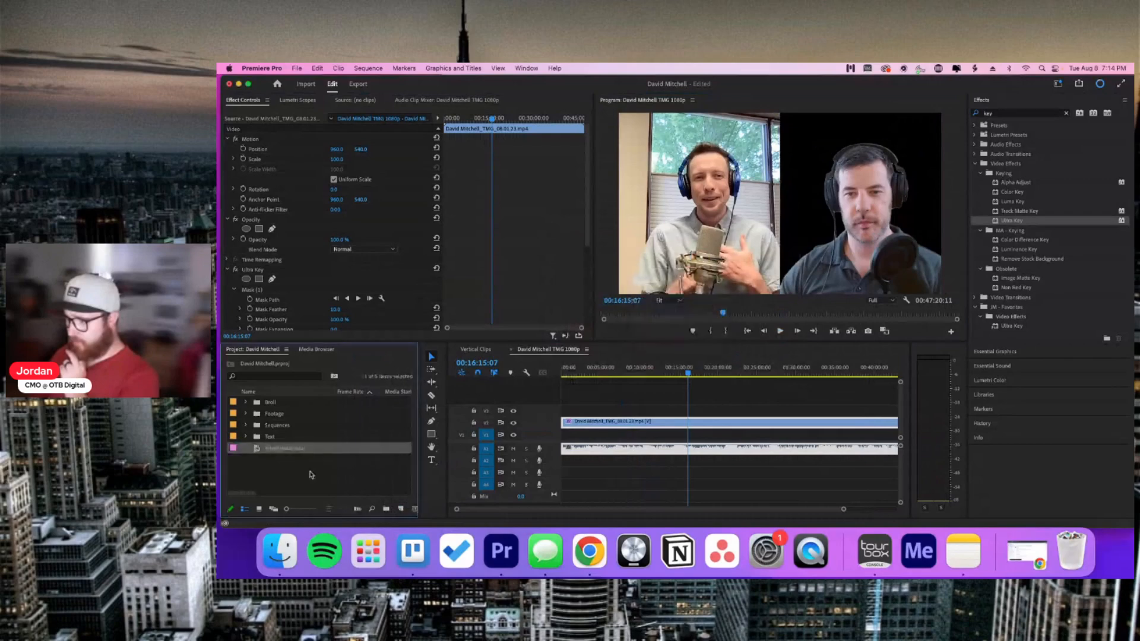
Step: Drag the White Background matte from the Project panel into the sequence
left_click(311, 449)
left_click(314, 469)
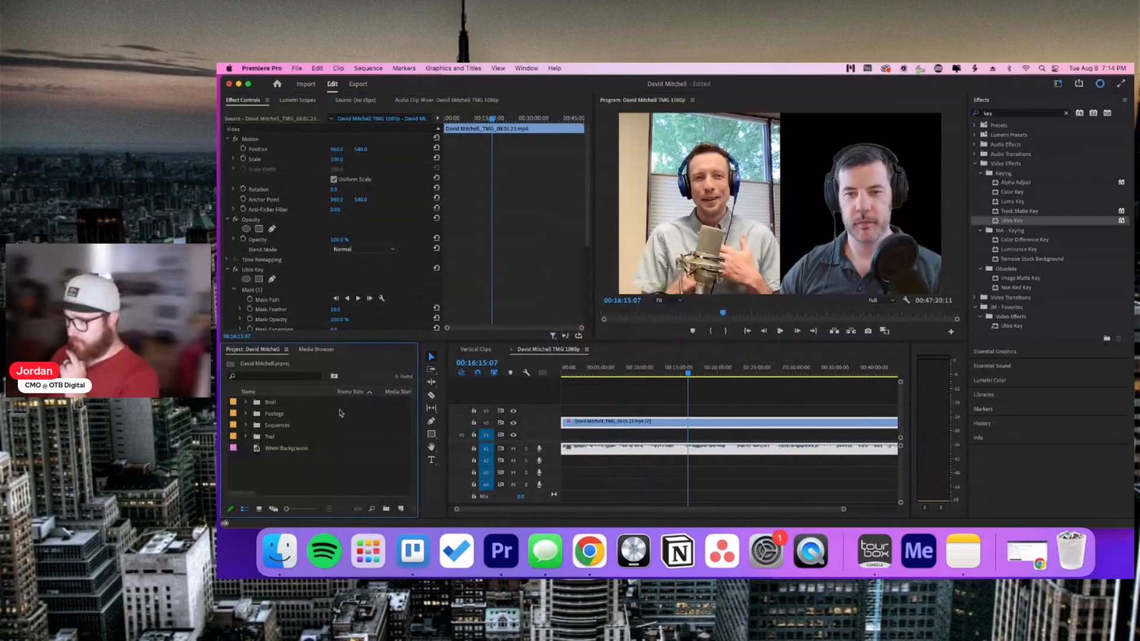
left_click(298, 448)
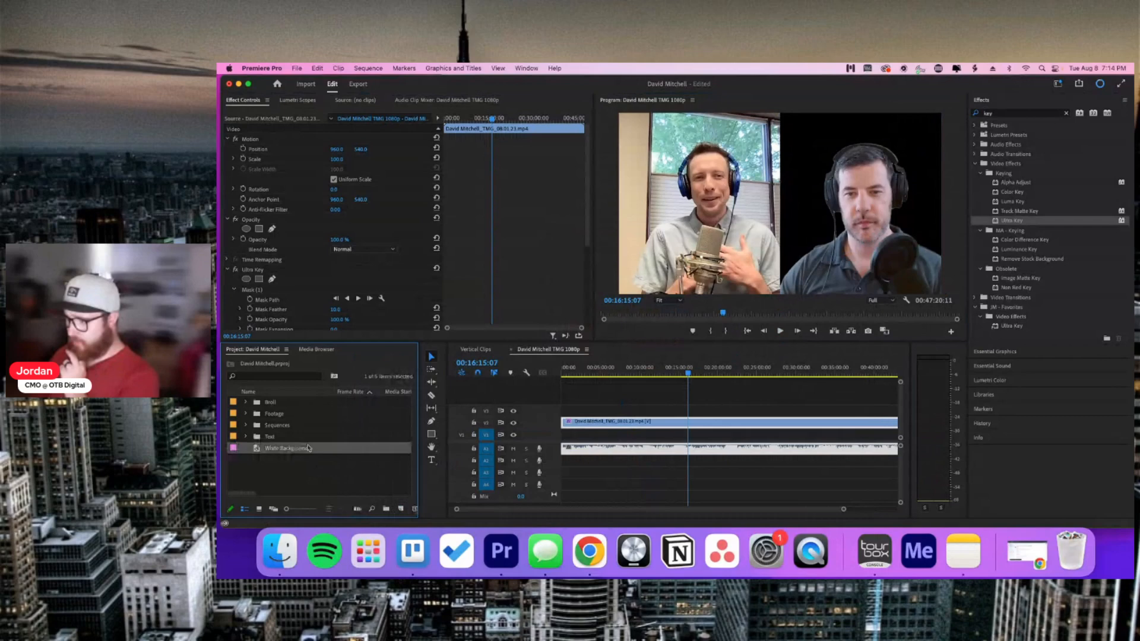
left_click(284, 474)
left_click_drag(267, 449, 694, 434)
left_click(588, 438)
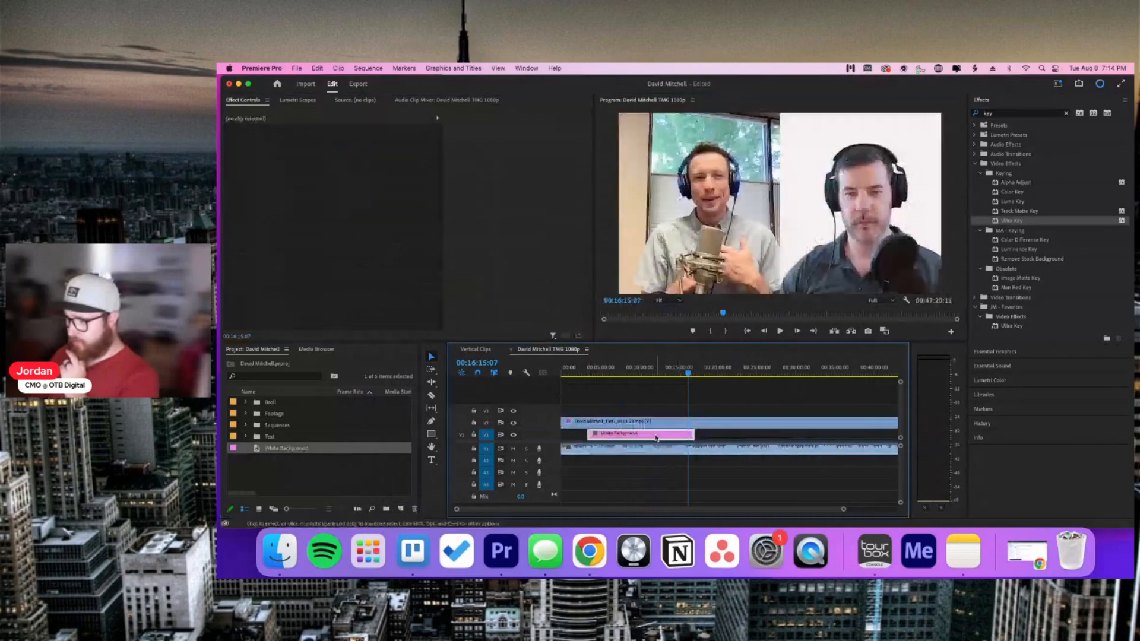
Step: Trim and reposition the matte so it spans the podcast clip's full length
left_click_drag(589, 434, 561, 434)
left_click_drag(843, 508, 894, 509)
left_click_drag(660, 434, 834, 435)
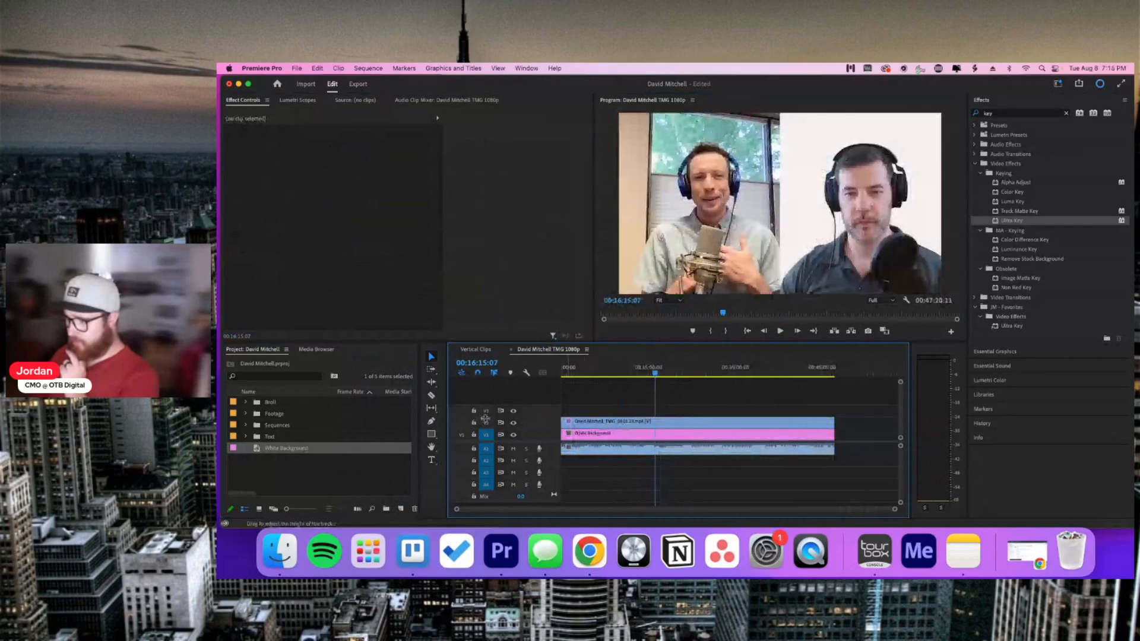
left_click_drag(641, 433, 690, 435)
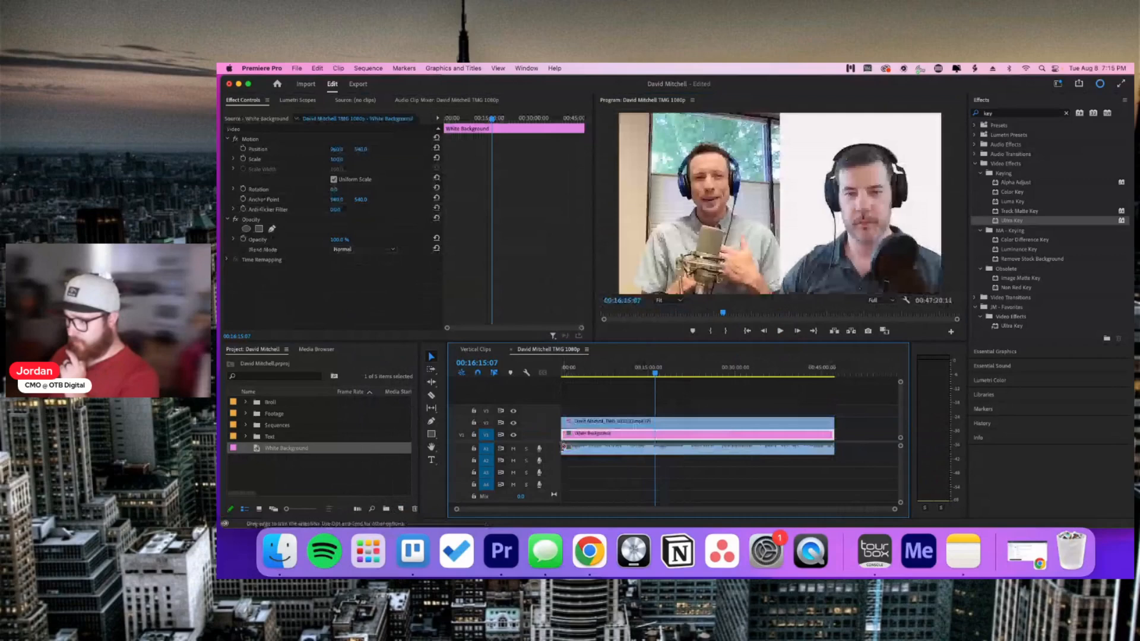
left_click(579, 502)
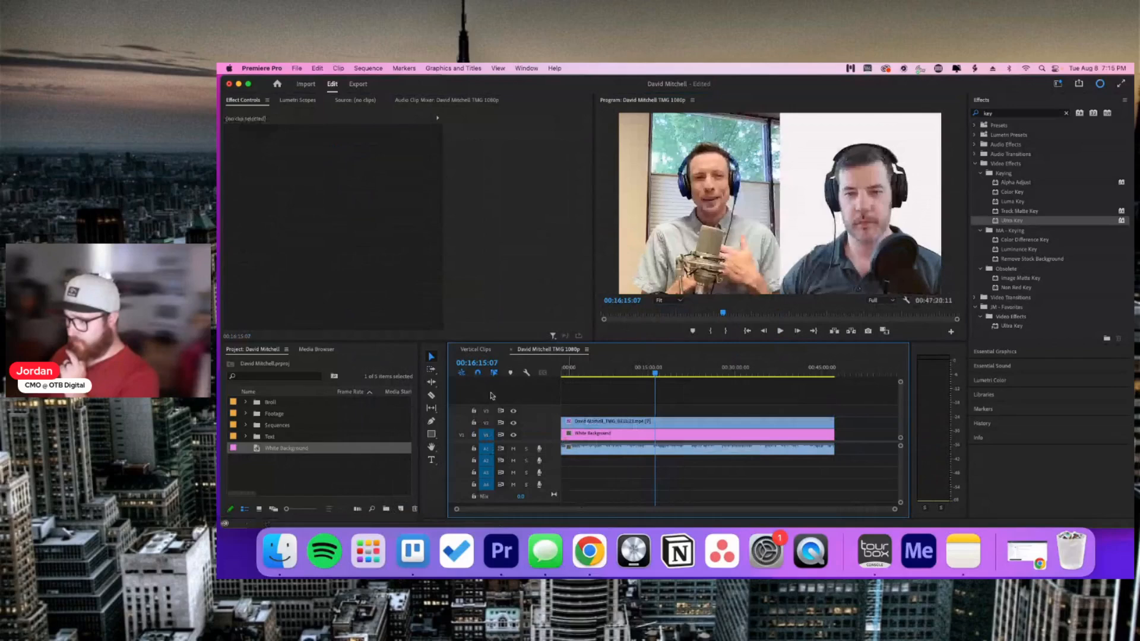
left_click(657, 420)
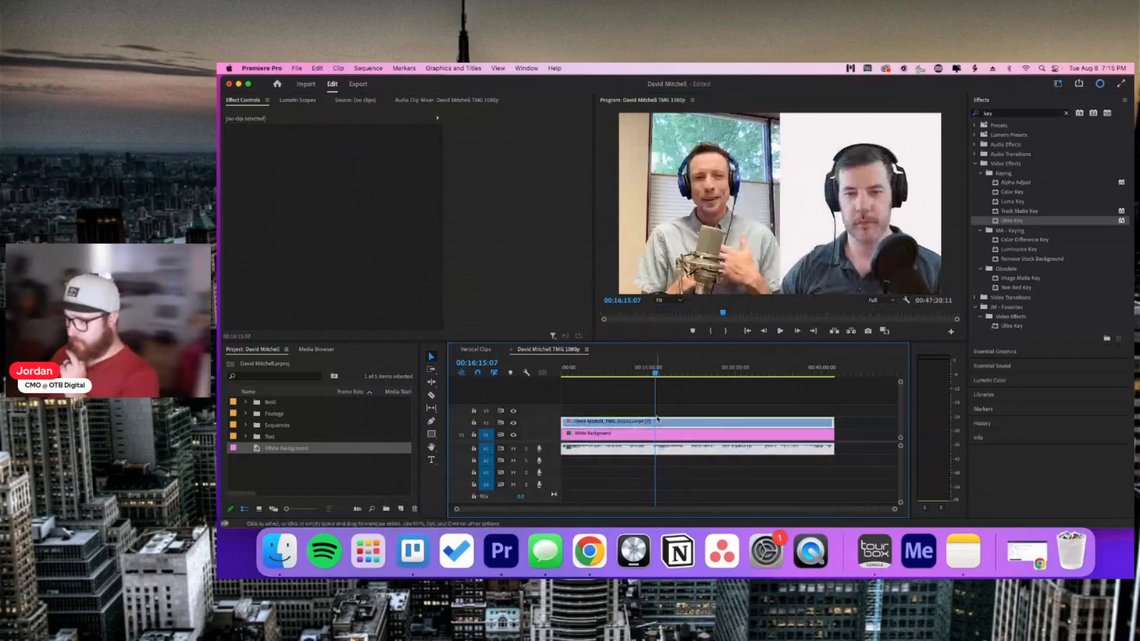
left_click_drag(657, 419, 664, 372)
left_click_drag(623, 434, 619, 424)
left_click(749, 391)
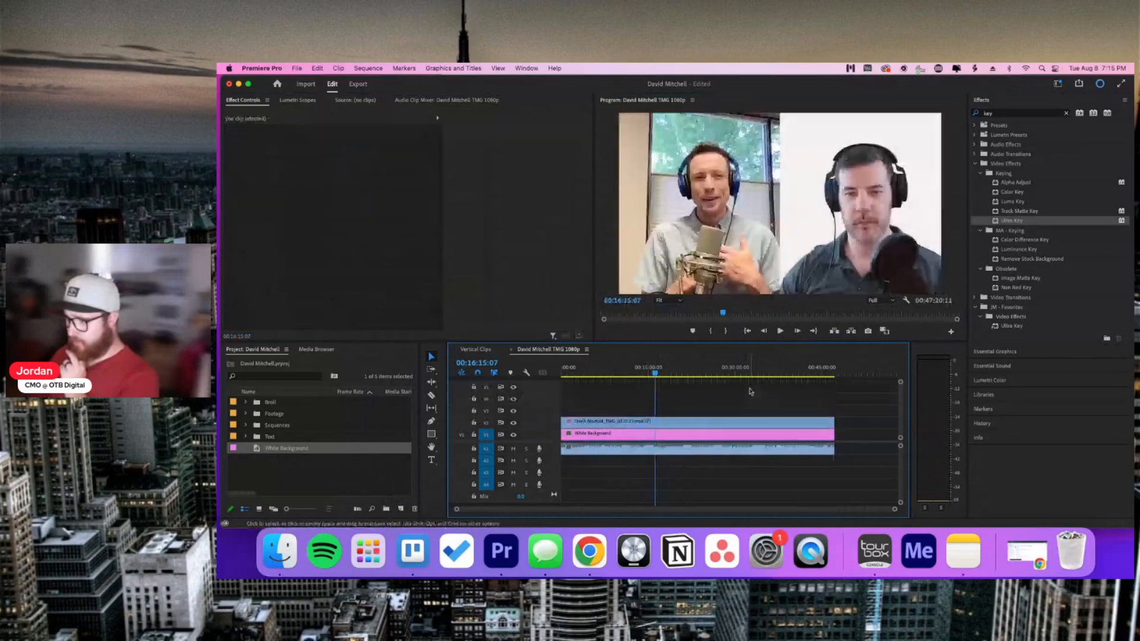
key("space")
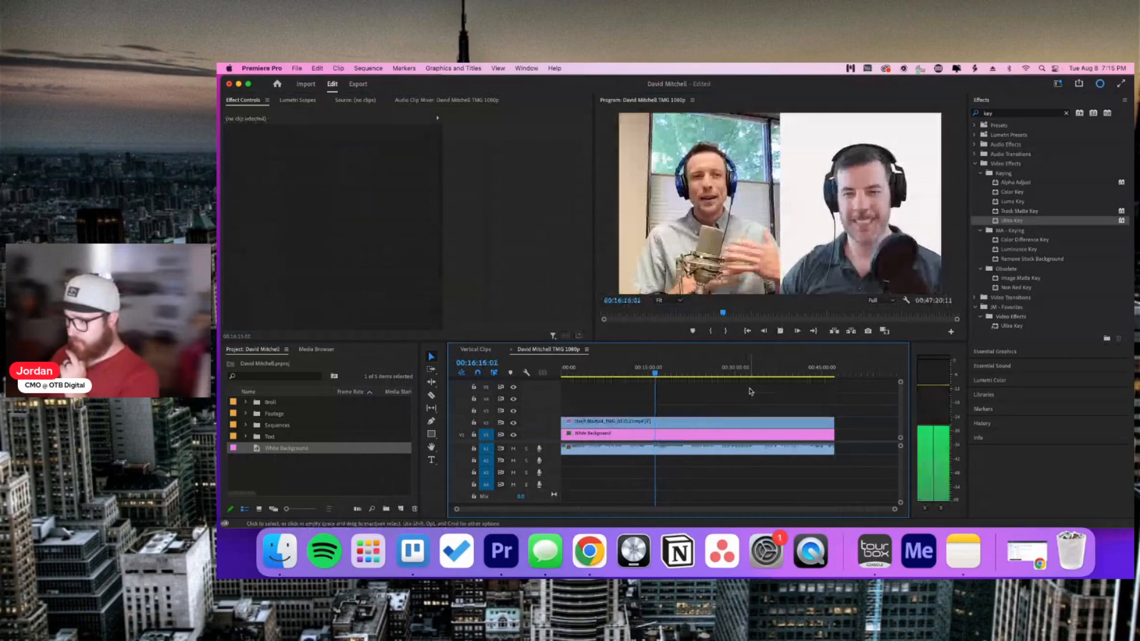
key("space")
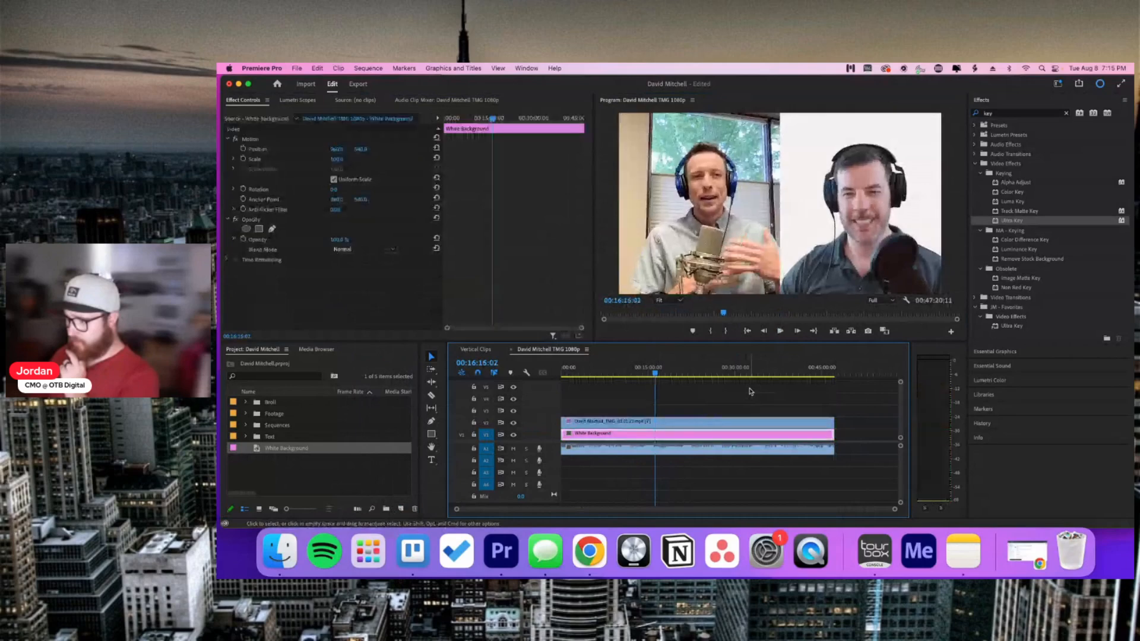
left_click(729, 400)
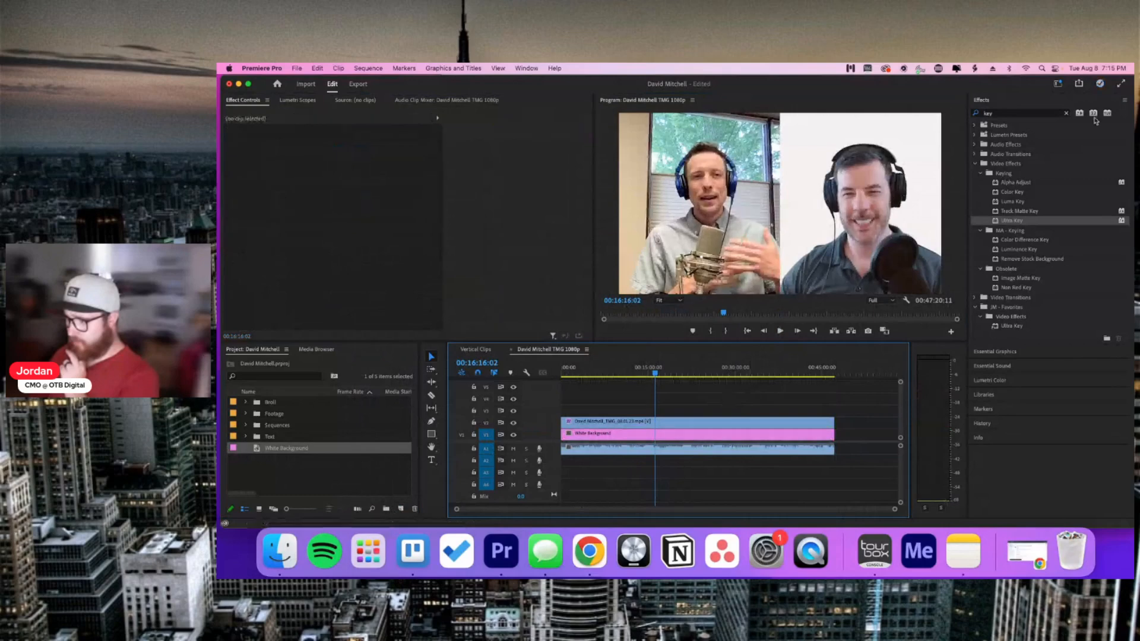
left_click(1064, 113)
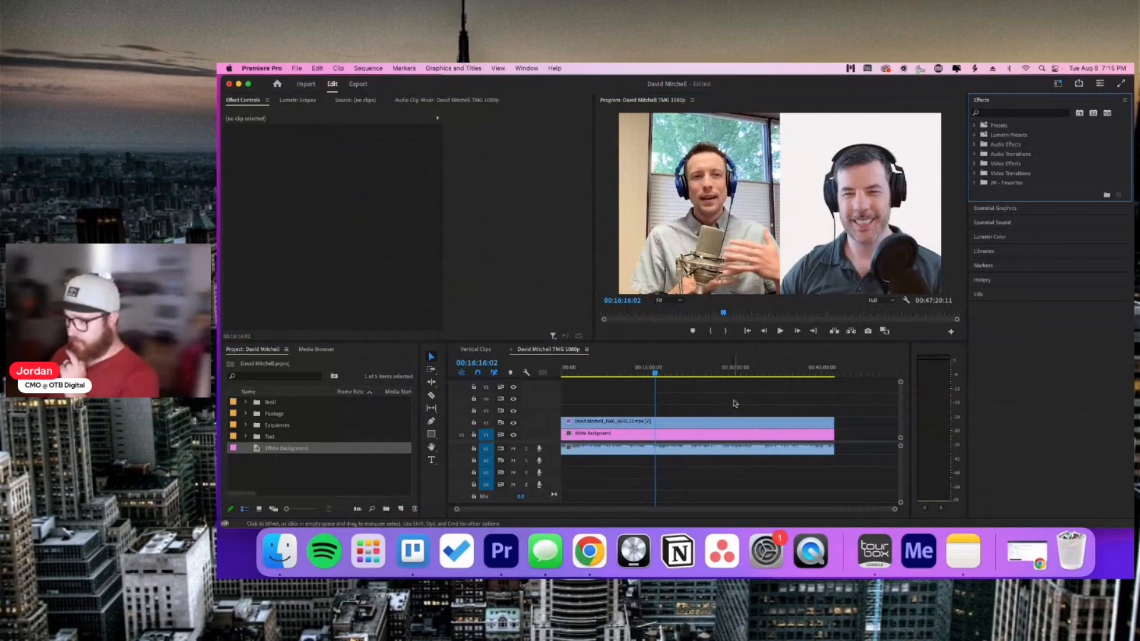
key("space")
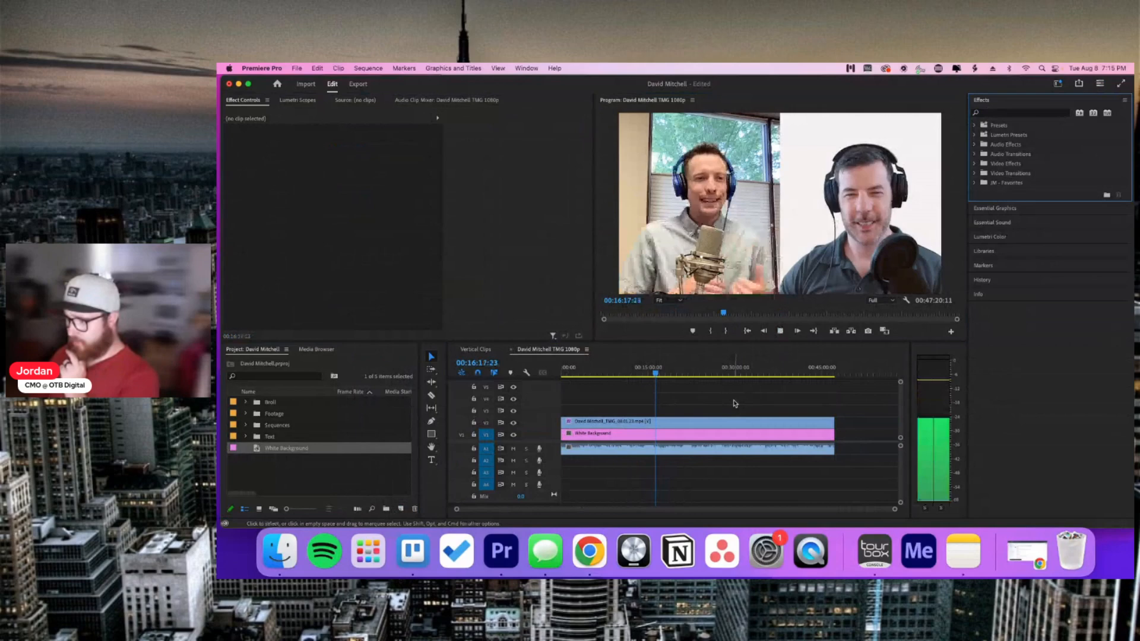
key("space")
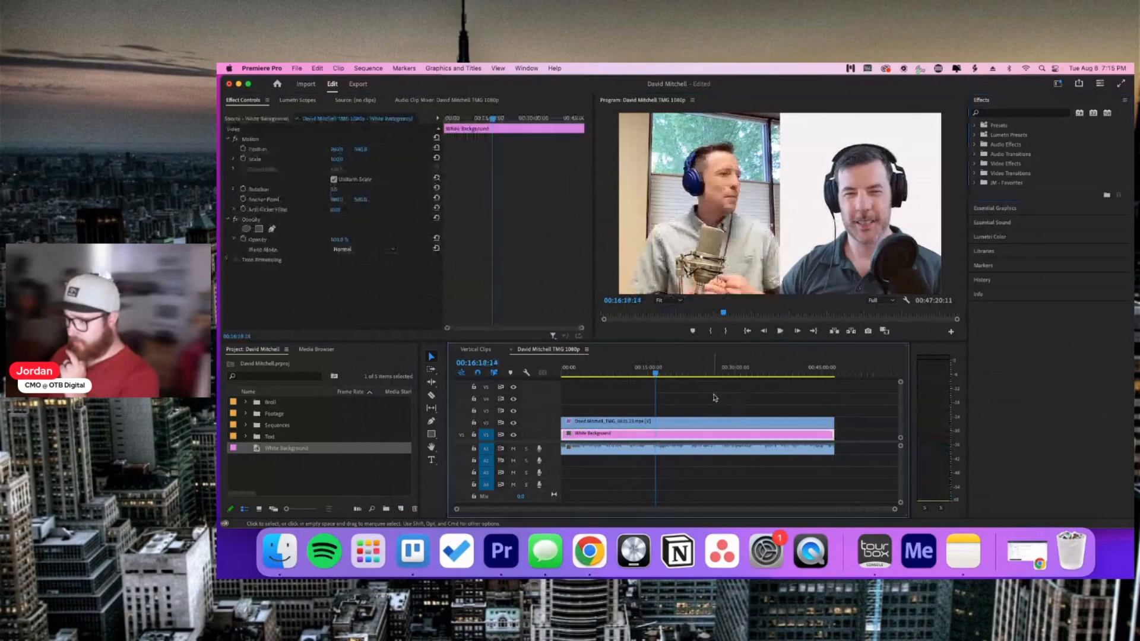
left_click(714, 398)
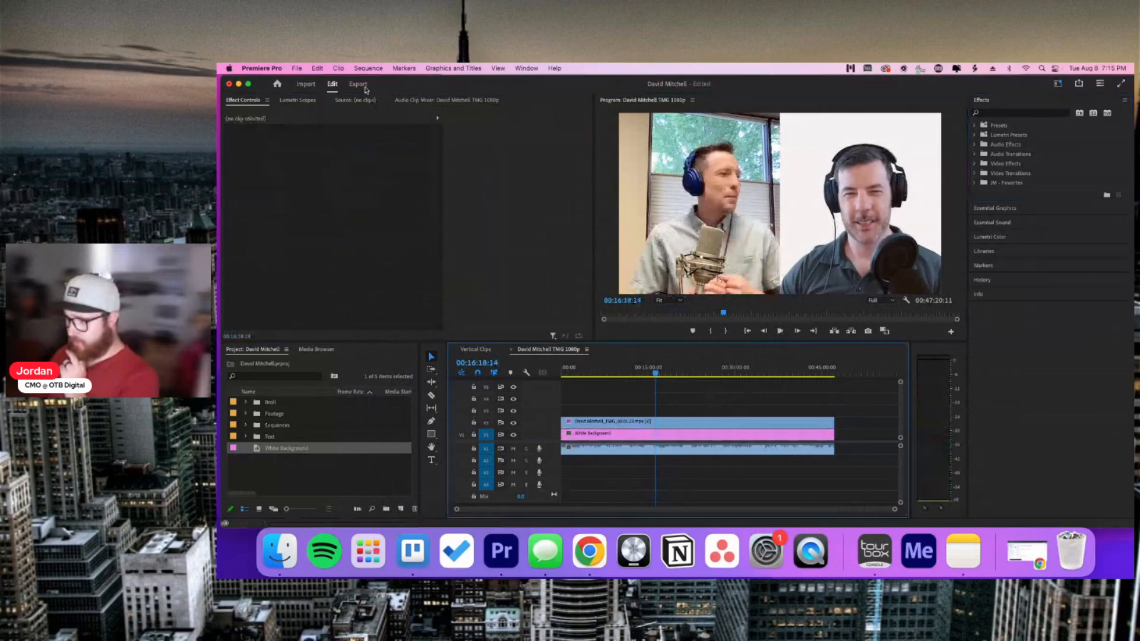
Step: Change the export file name's suffix to _EDITED
left_click(358, 84)
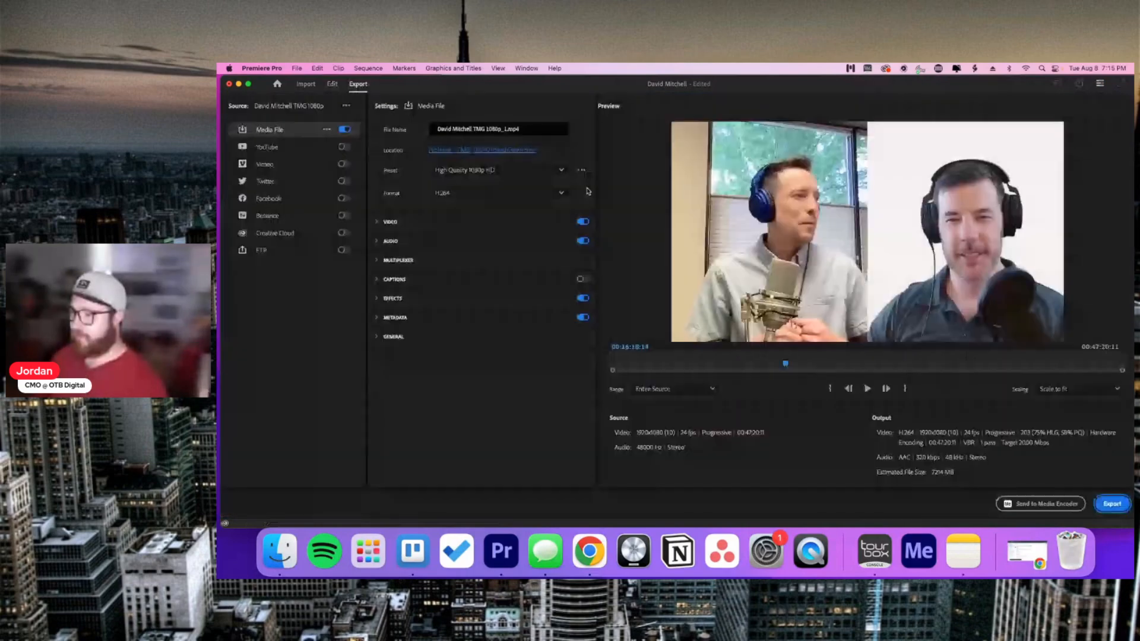
left_click(507, 128)
key("BackSpace")
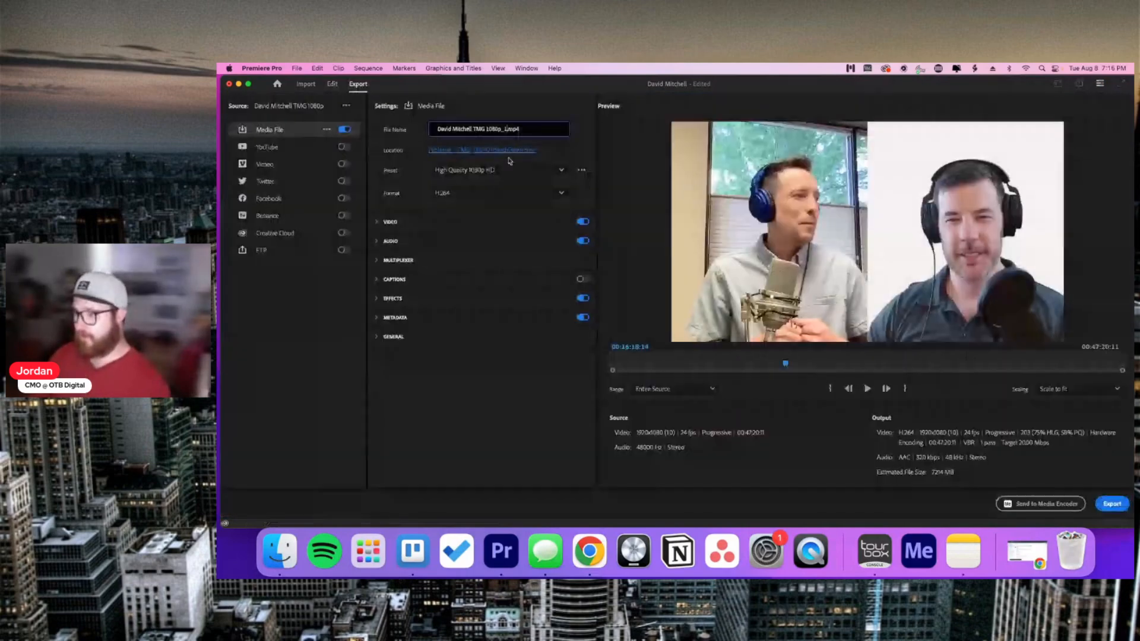
type("EDITED")
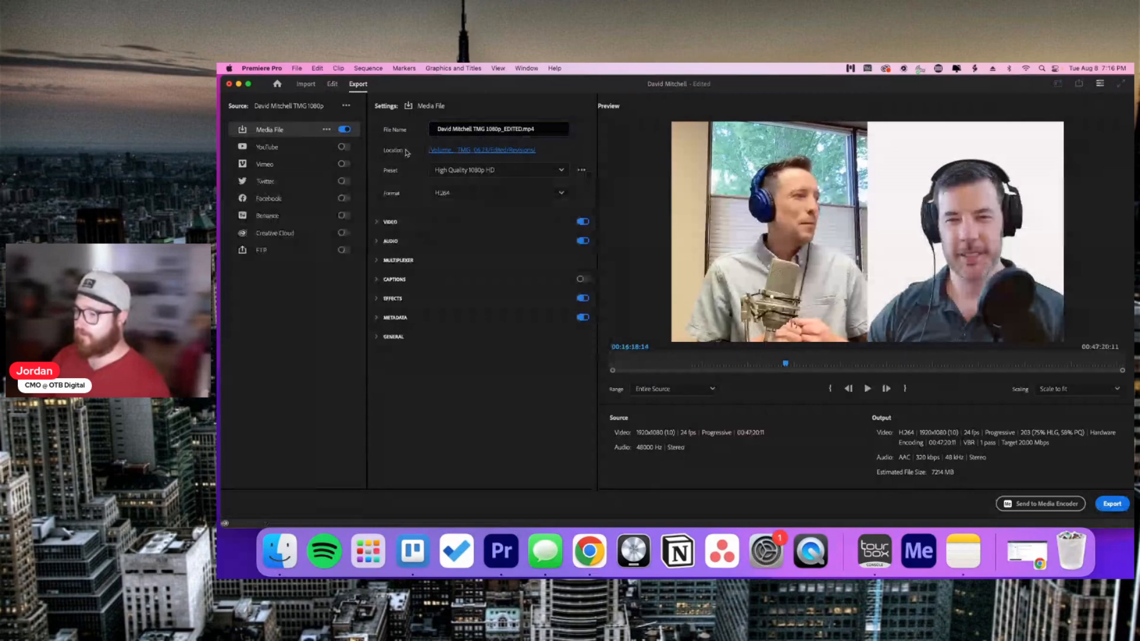
Step: Set the export location to Client Work > Magnetic > Client Video Folders > episode > Full Podcast
left_click(448, 152)
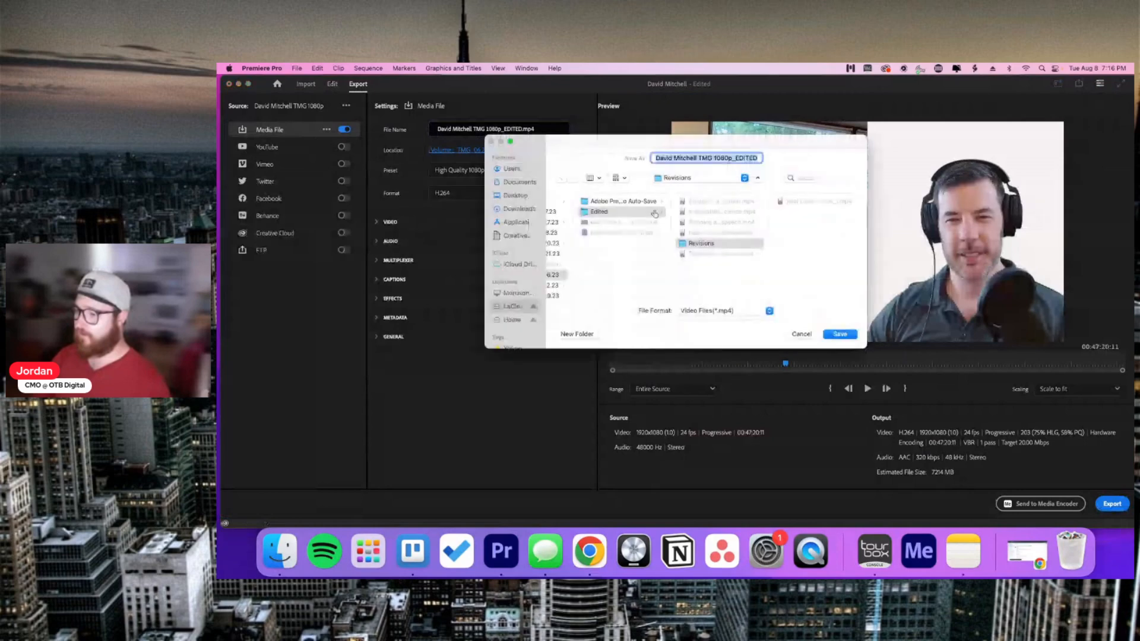
scroll(654, 214, "left", 2)
scroll(660, 221, "left", 1)
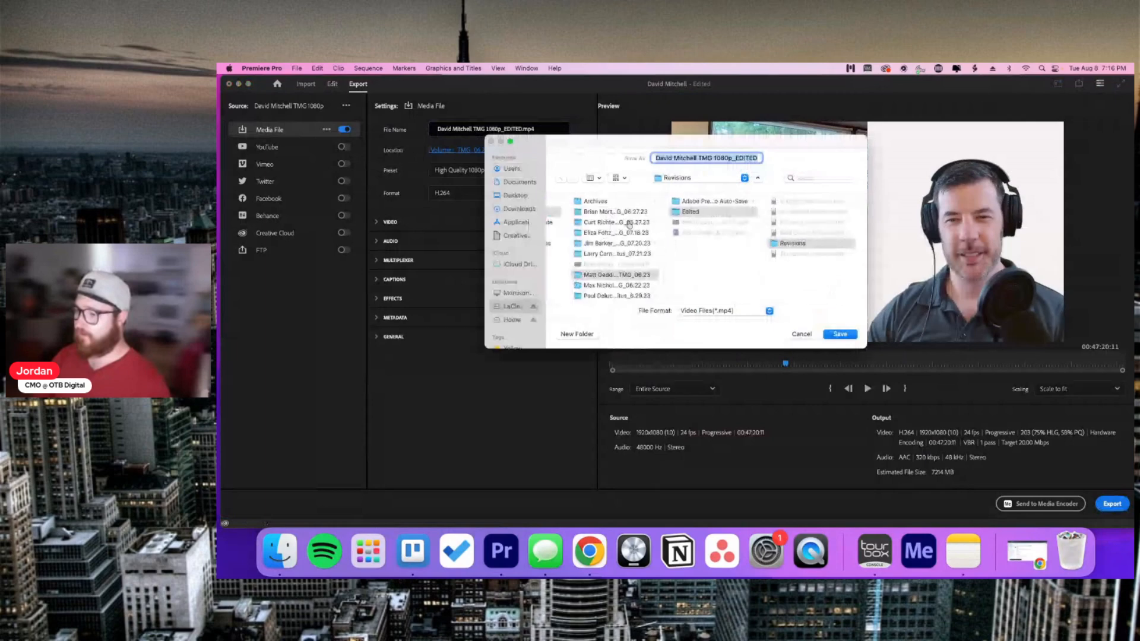
left_click(505, 321)
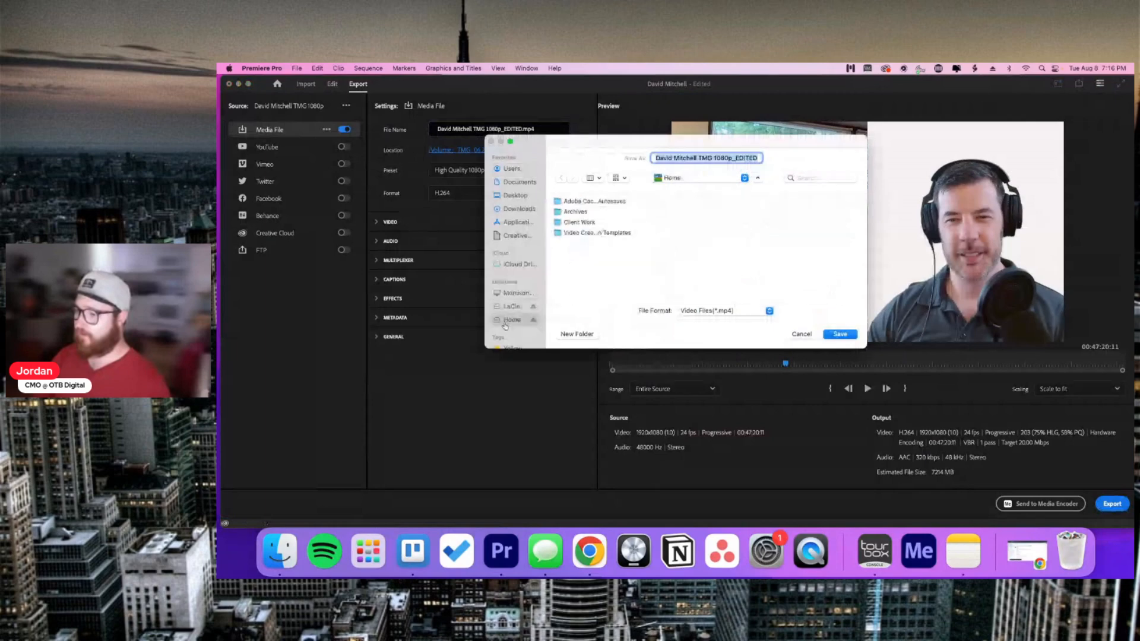
left_click(596, 223)
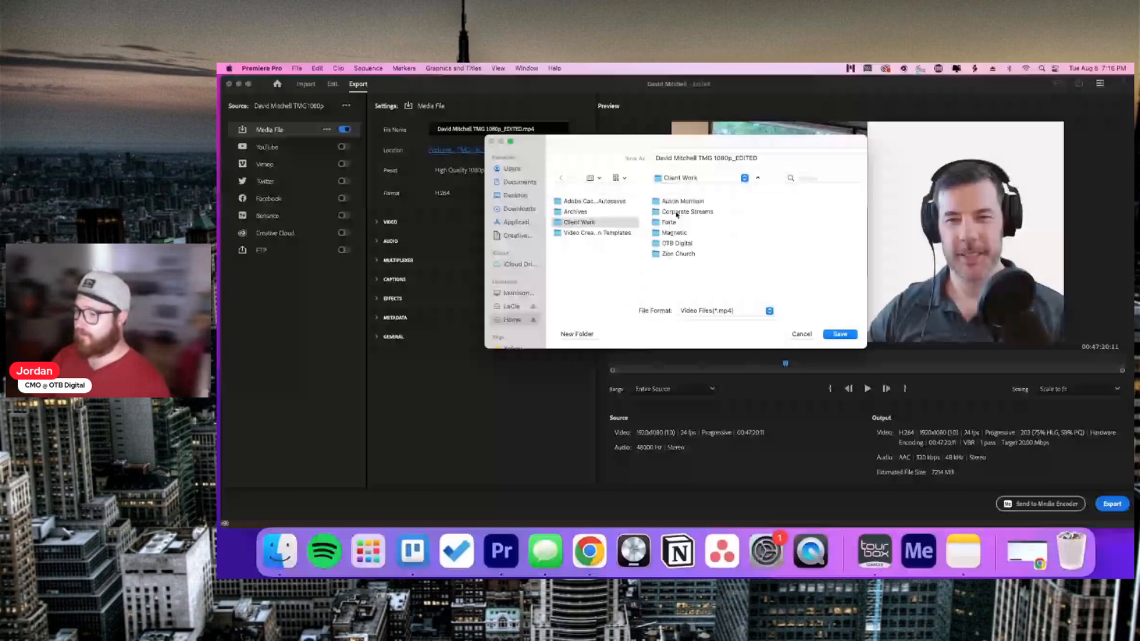
left_click(684, 234)
left_click(775, 212)
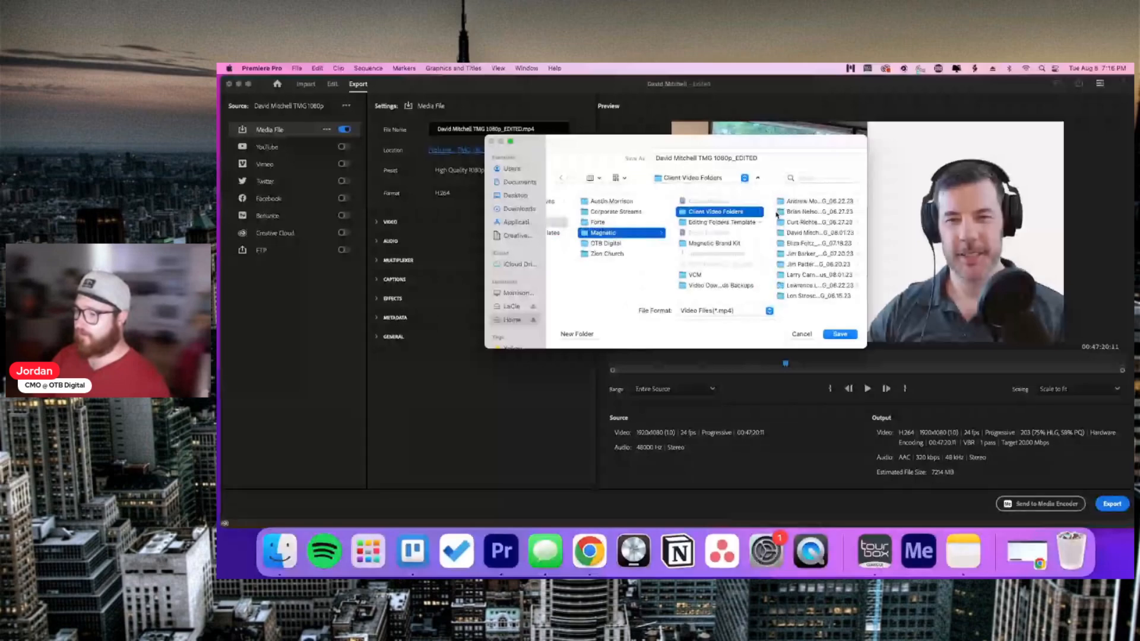
scroll(822, 246, "down", 2)
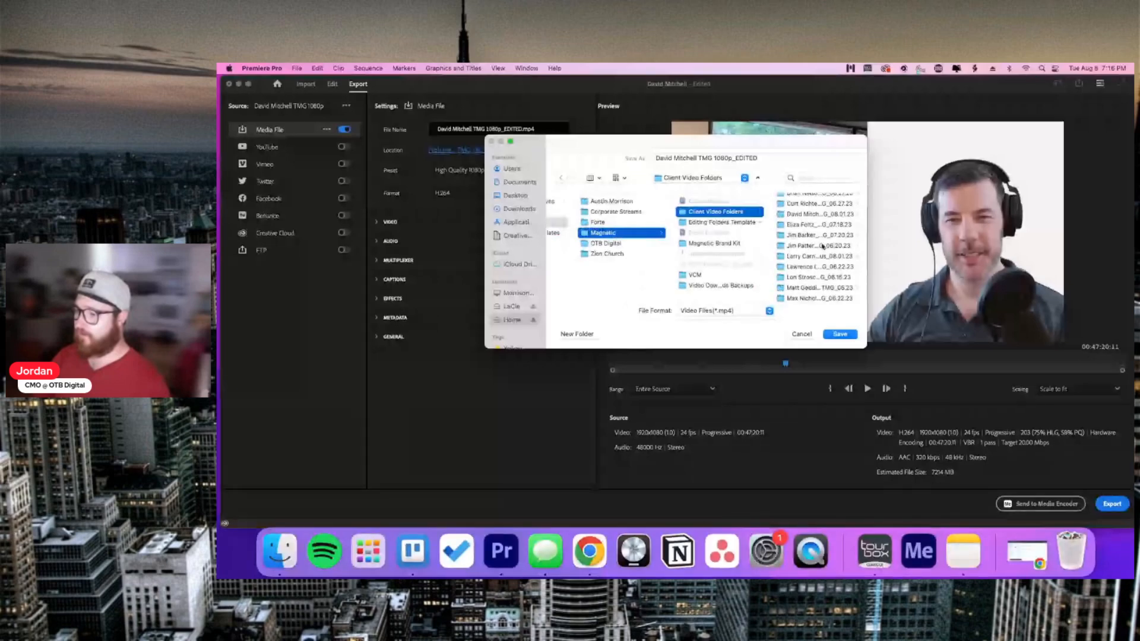
left_click(804, 216)
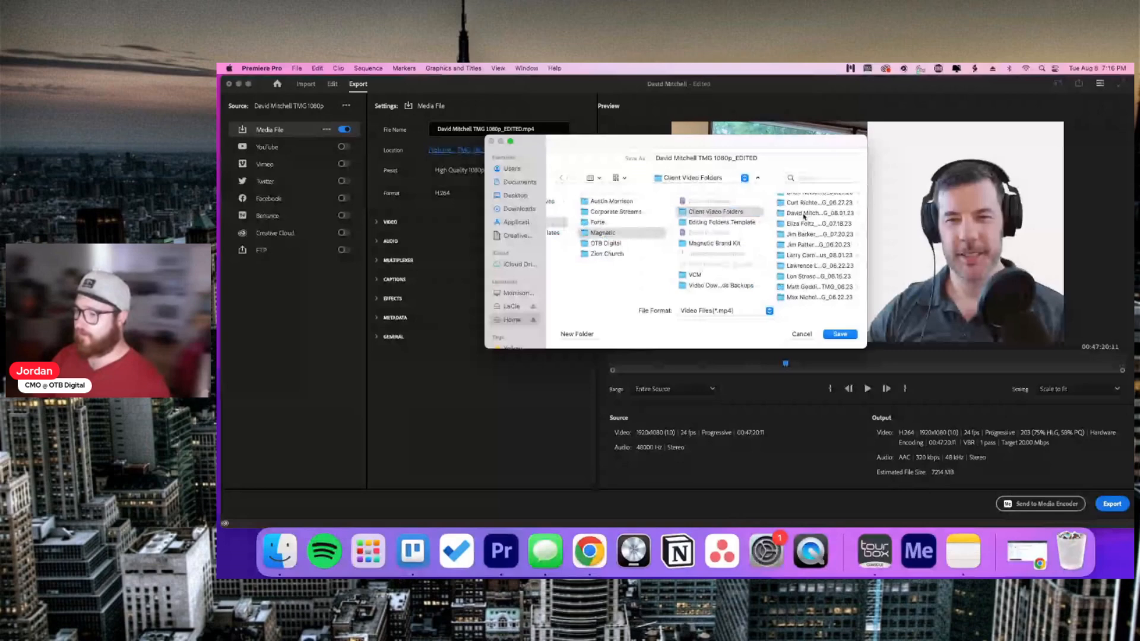
left_click(804, 215)
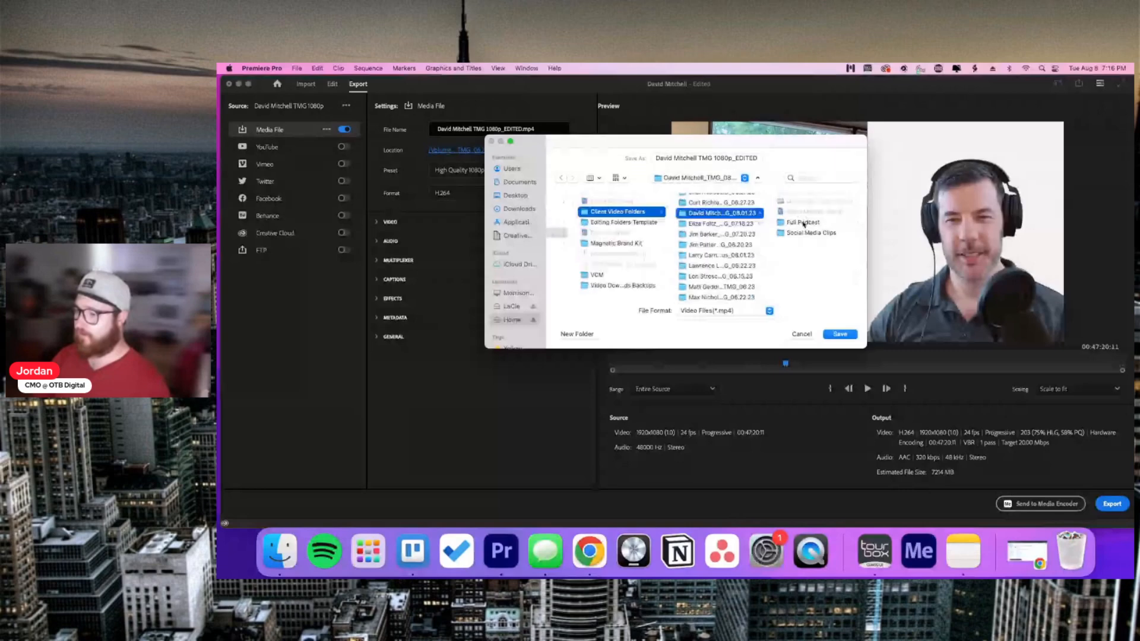
left_click(803, 222)
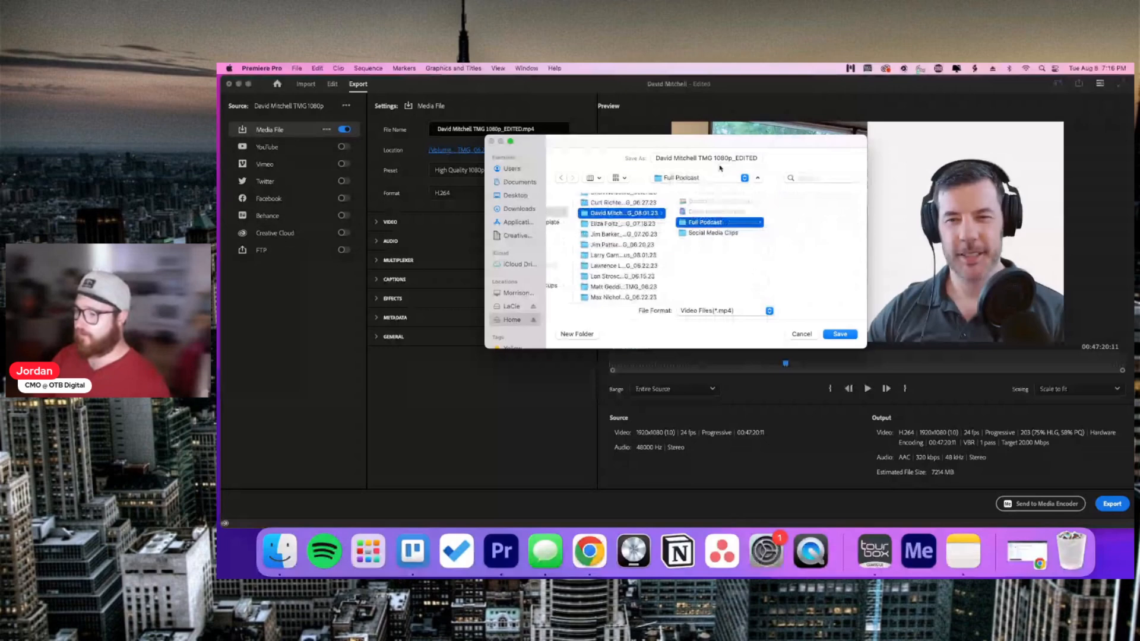
left_click(831, 334)
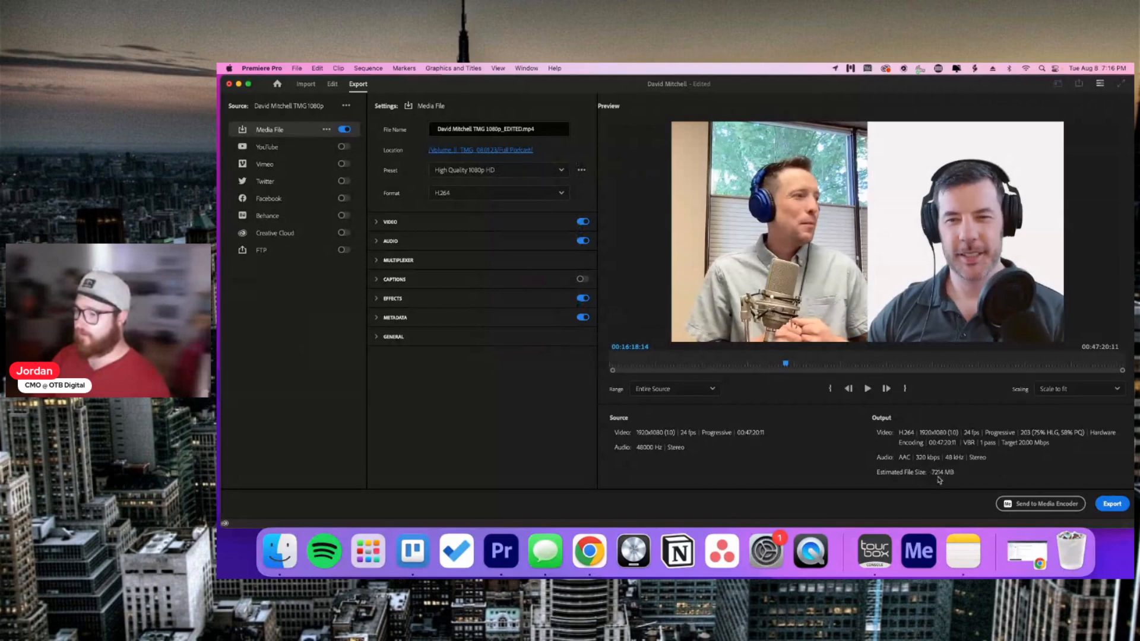
Step: Open the export Format list to switch the output to MP3
left_click(472, 193)
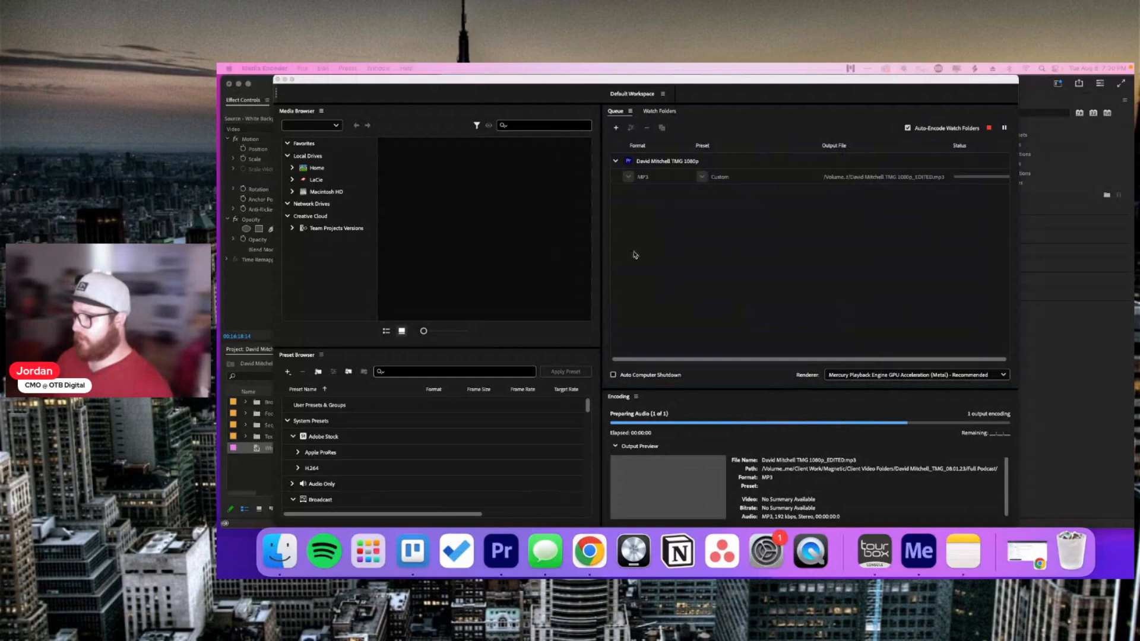
Step: Bring the Media Encoder queue forward to let the MP3 job encode
left_click(682, 254)
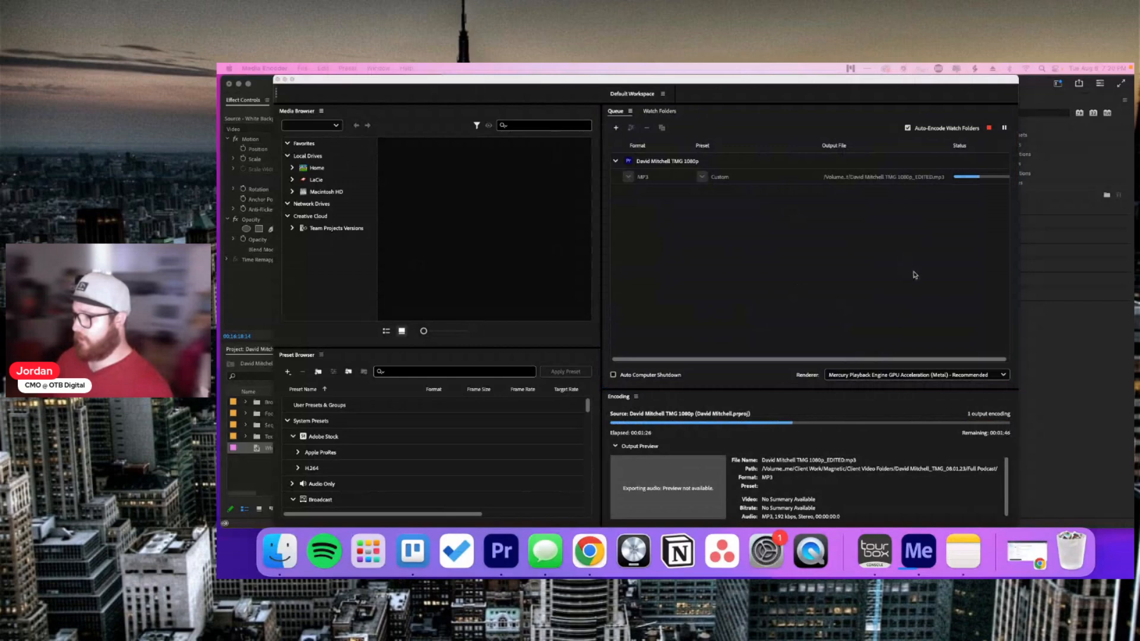
Step: Return to Premiere, put the podcast sequence tab first, expand Footage, and open Vertical Clips
left_click(1071, 367)
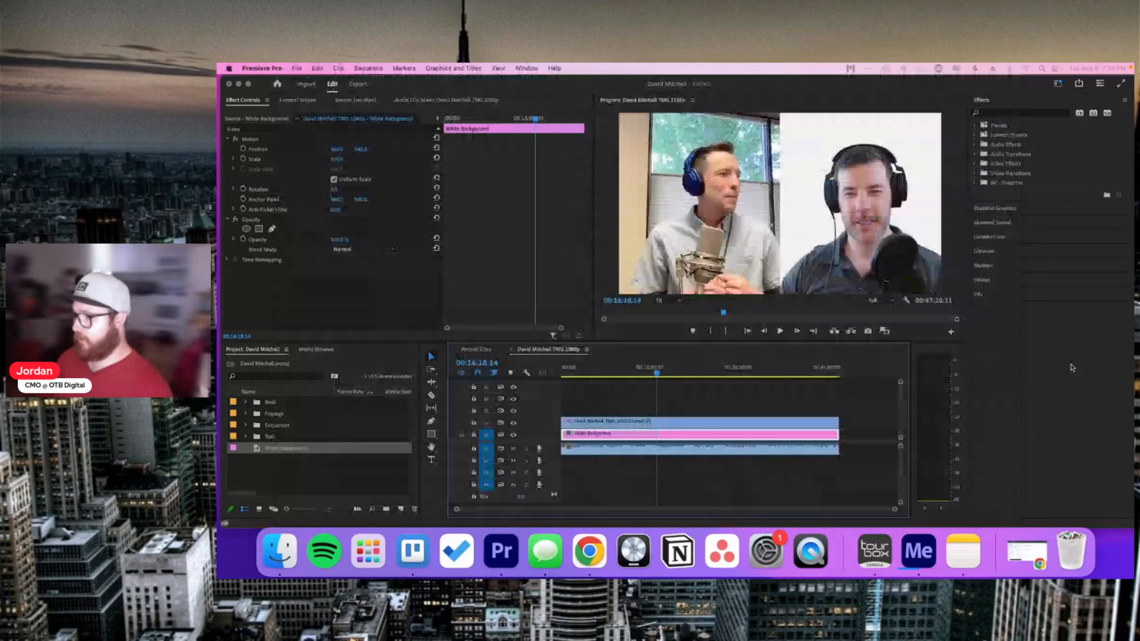
left_click(721, 393)
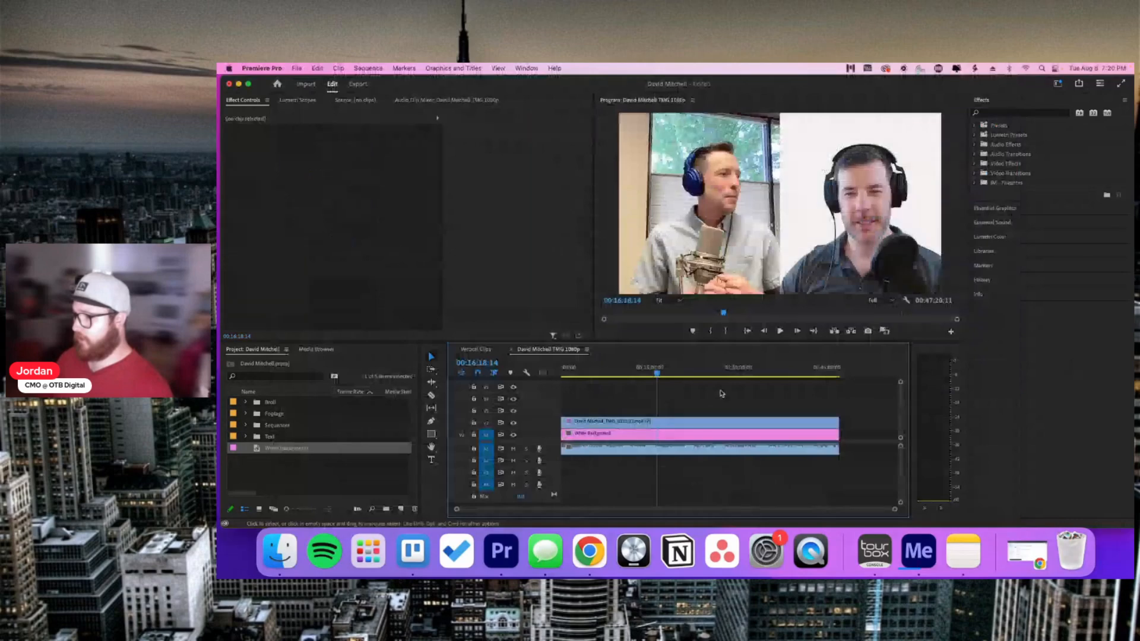
left_click_drag(531, 349, 481, 351)
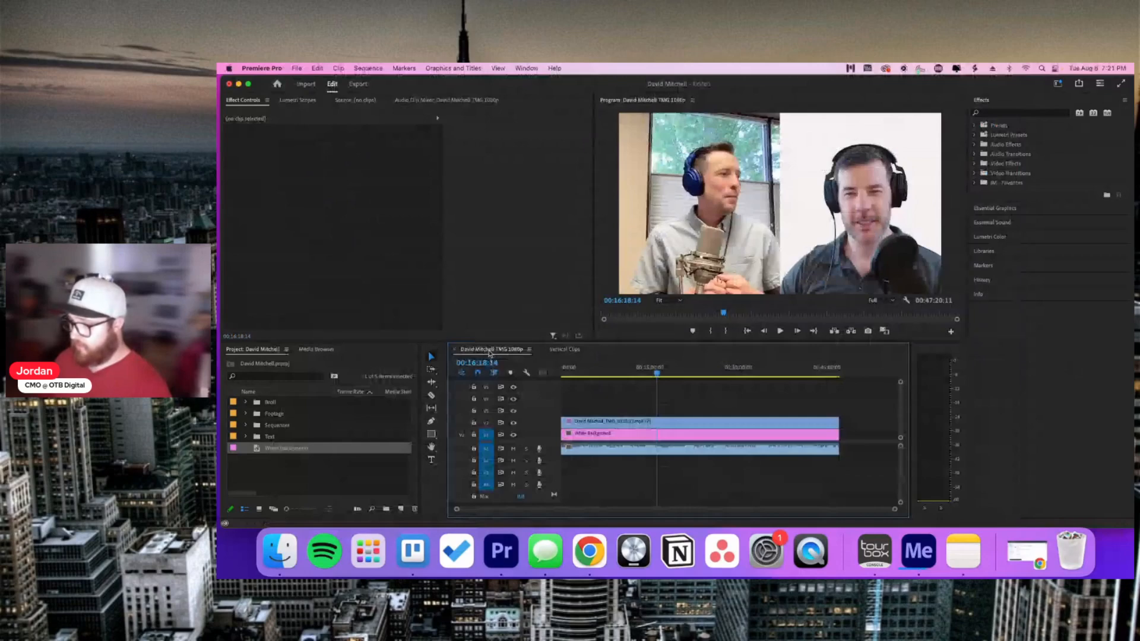
left_click(246, 414)
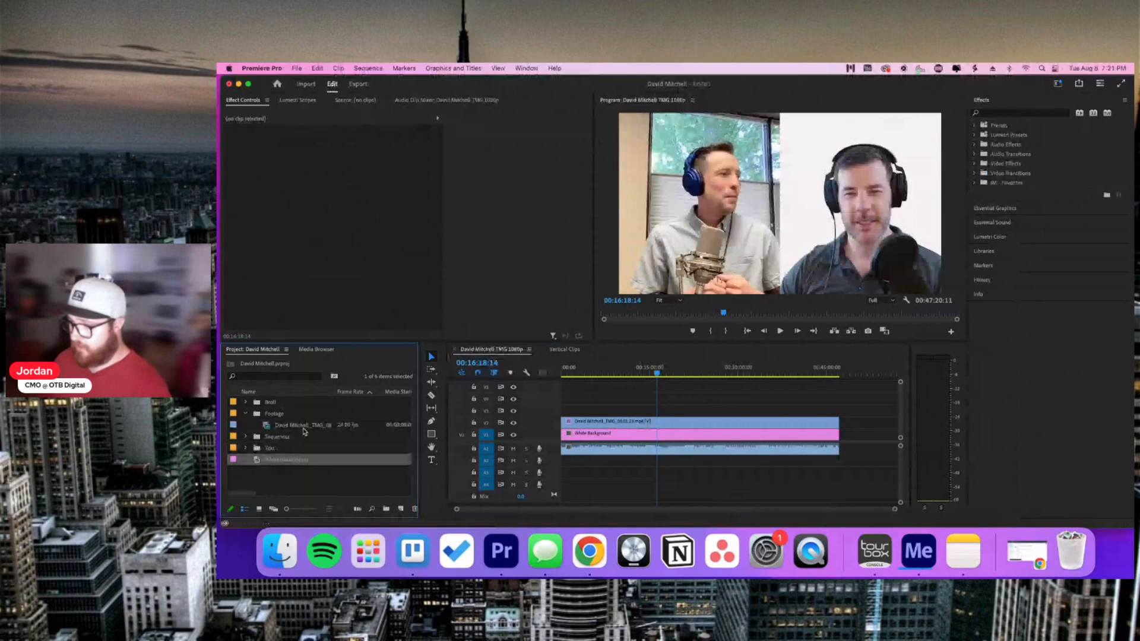
left_click(564, 351)
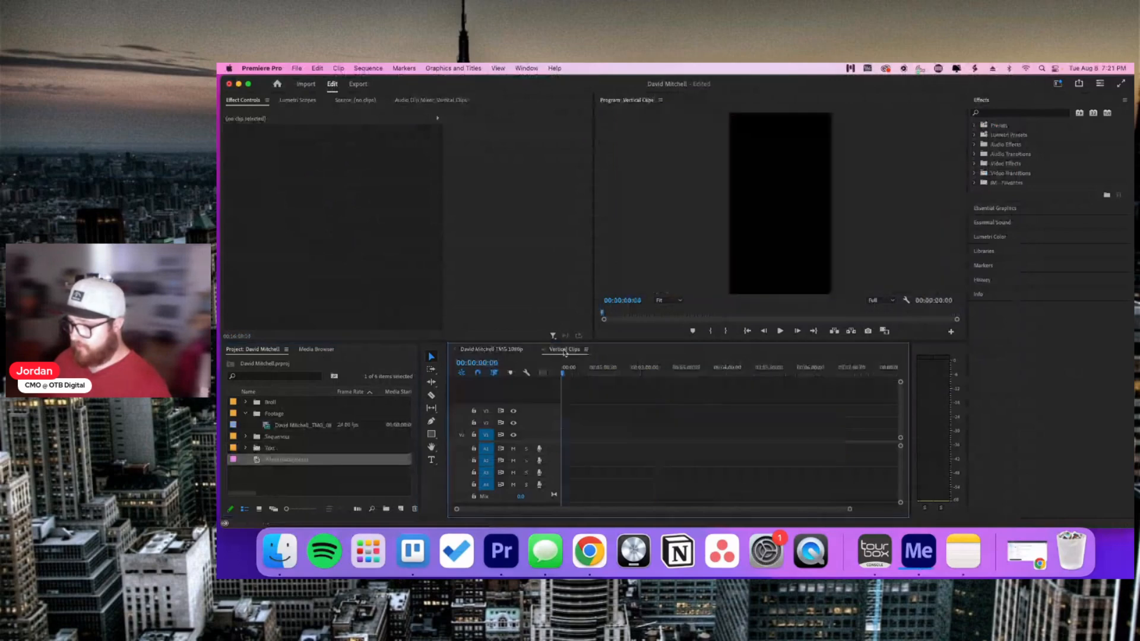
Step: Drop the raw footage into Vertical Clips, keep existing settings, and move it to V2
left_click_drag(303, 425, 559, 447)
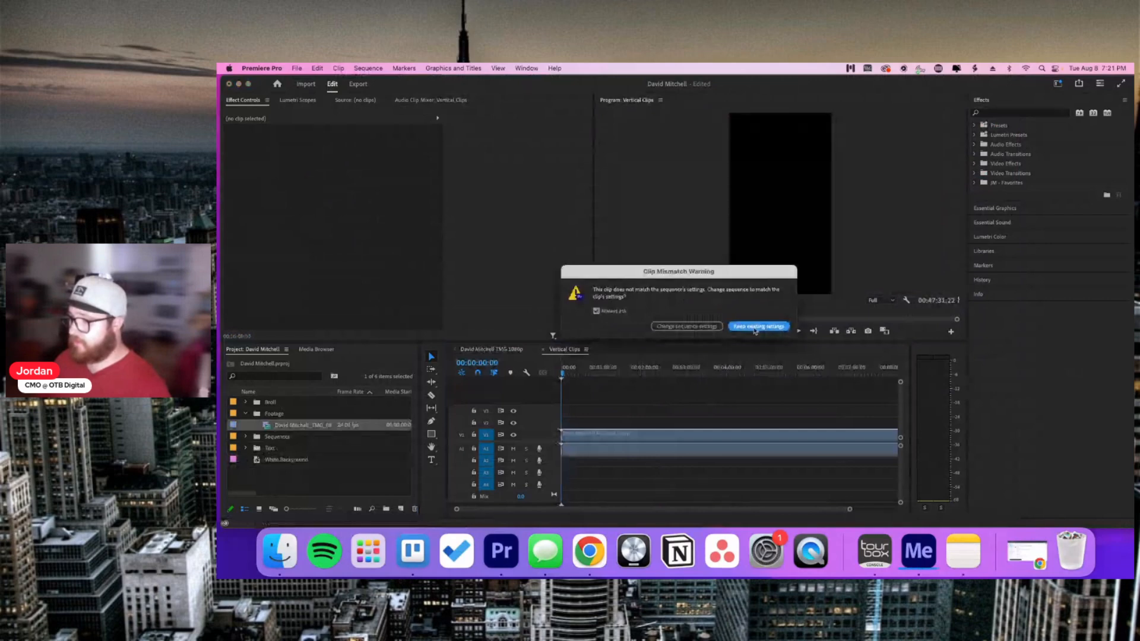
left_click(755, 327)
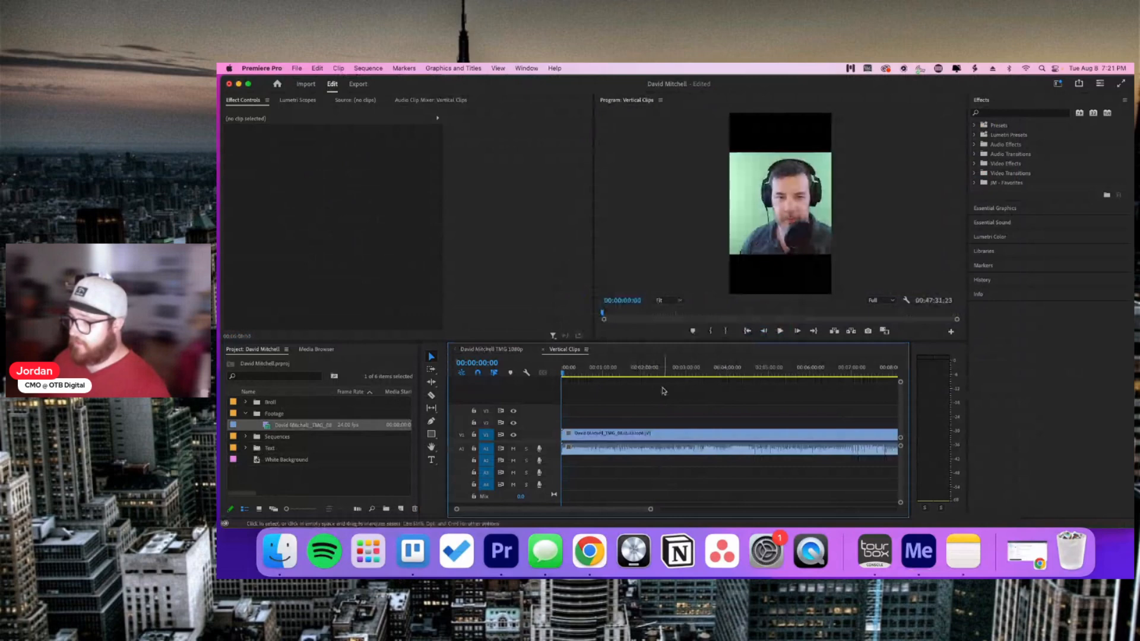
left_click(653, 432)
left_click_drag(654, 432, 657, 421)
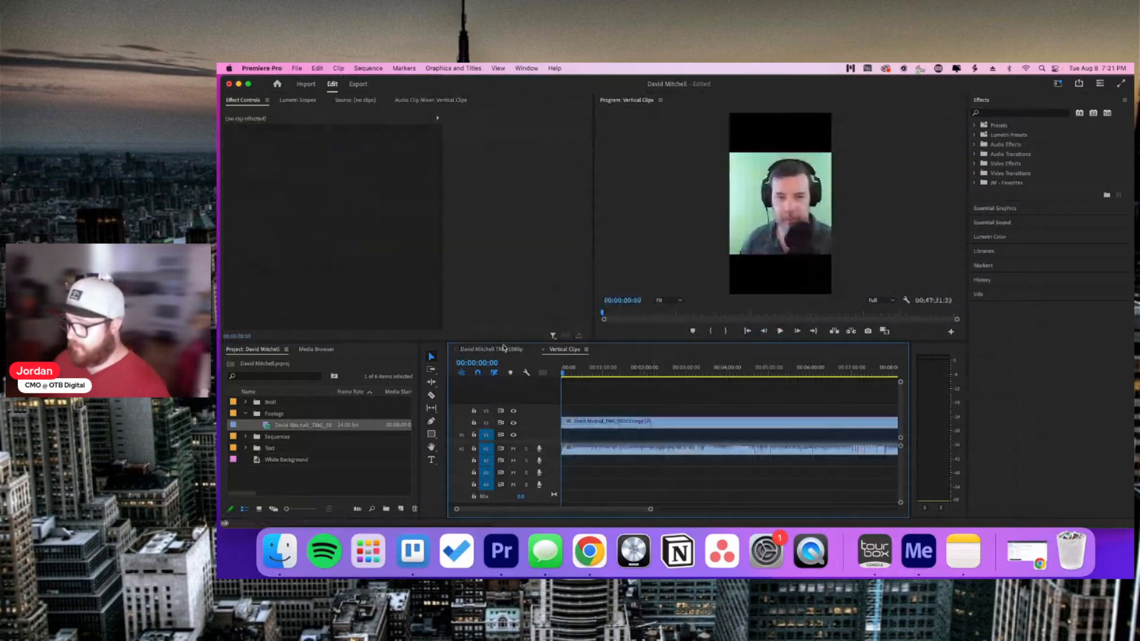
left_click(503, 349)
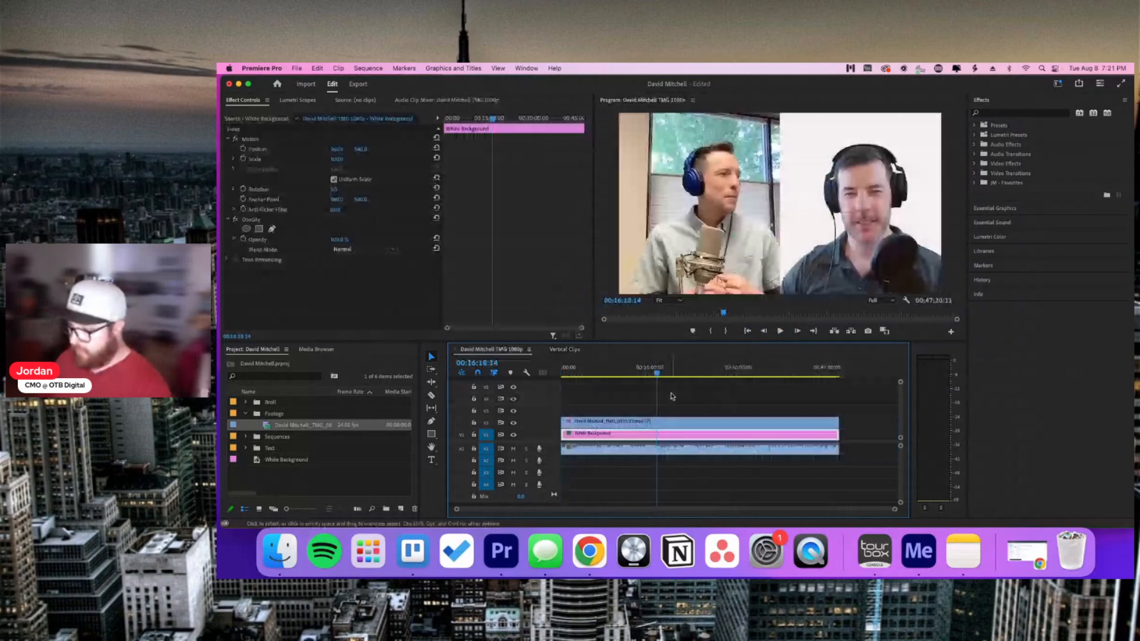
left_click(564, 349)
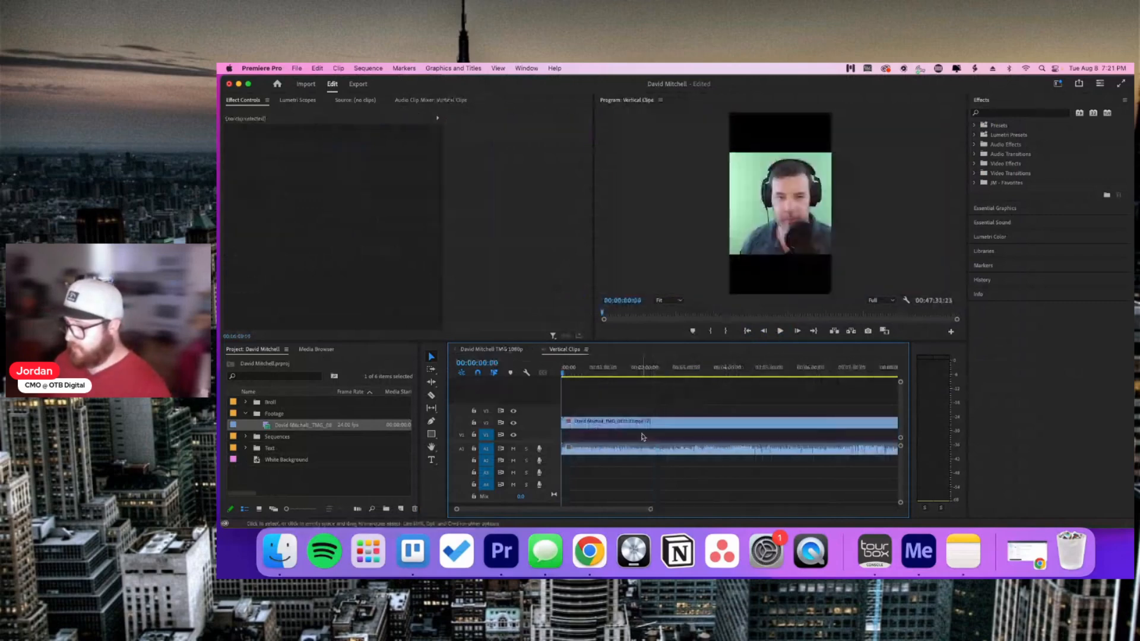
key("Down")
left_click(636, 452)
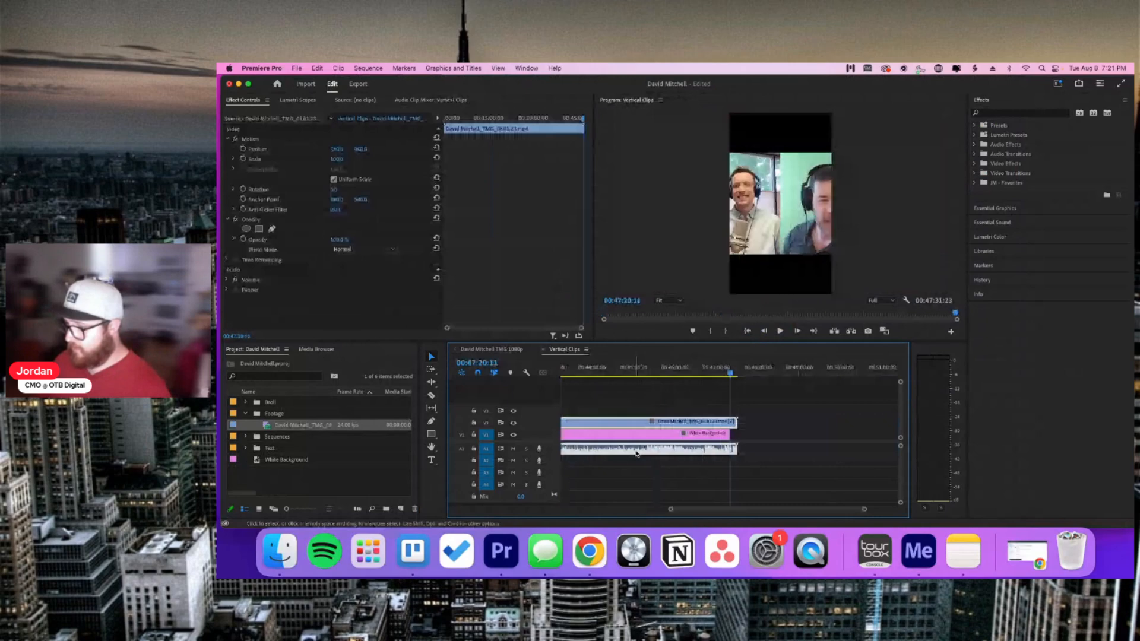
Step: Zoom out the Vertical Clips timeline and scrub to review the whole sequence
left_click(773, 444)
left_click_drag(671, 508, 456, 509)
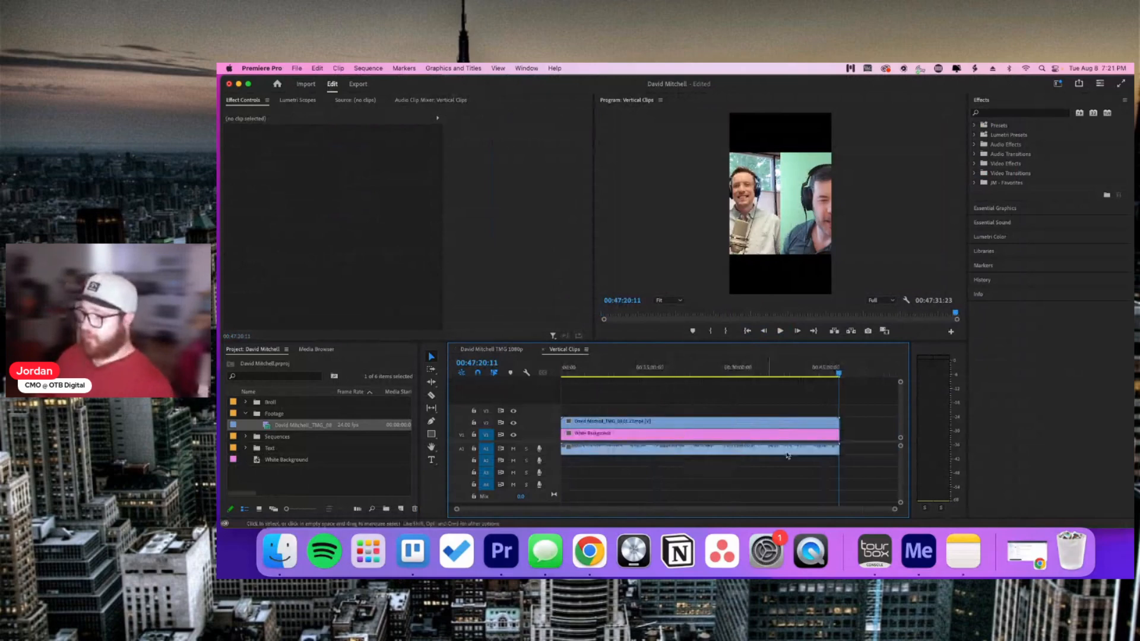
left_click_drag(894, 509, 856, 511)
left_click(657, 375)
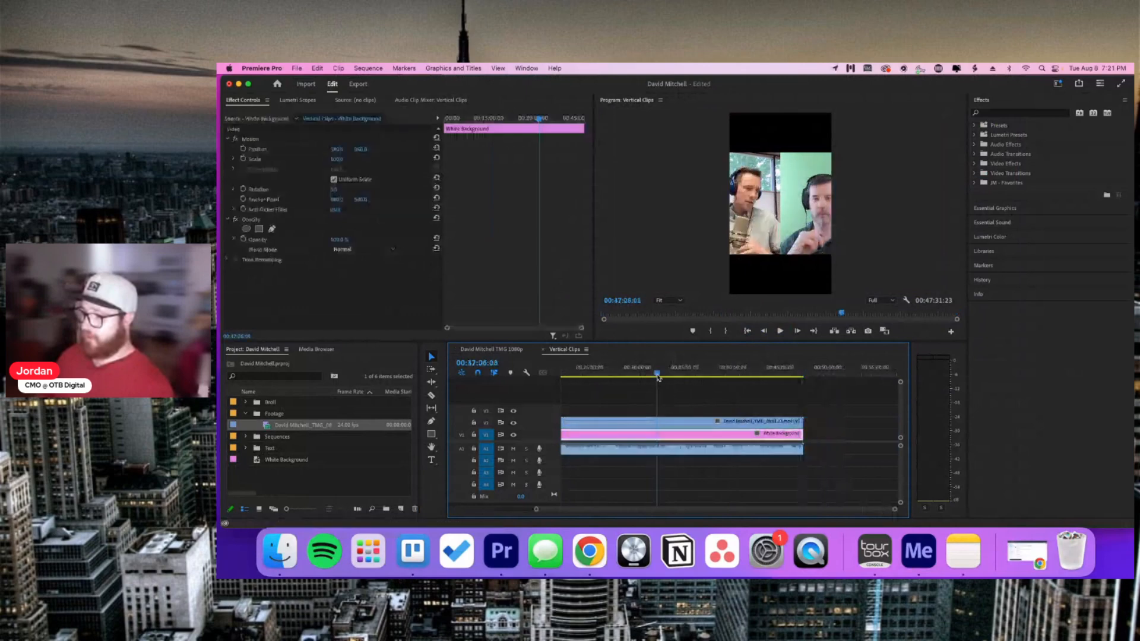
scroll(671, 393, "left", 5)
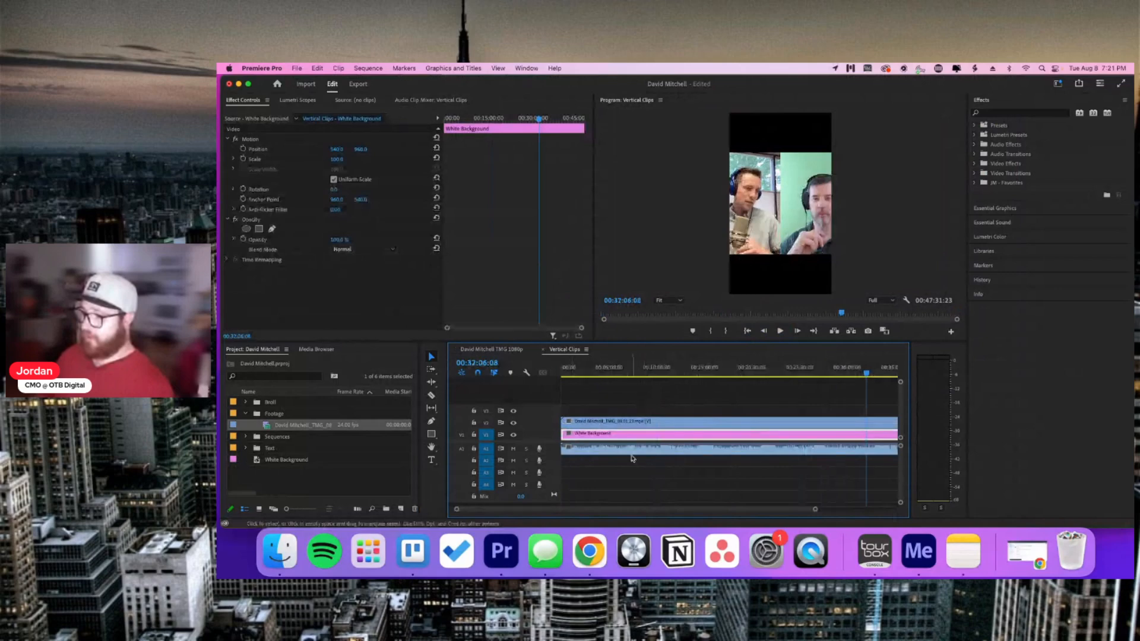
Step: Check the finished MP3 in Media Encoder, then minimize Media Encoder and Premiere Pro
key("super+Tab")
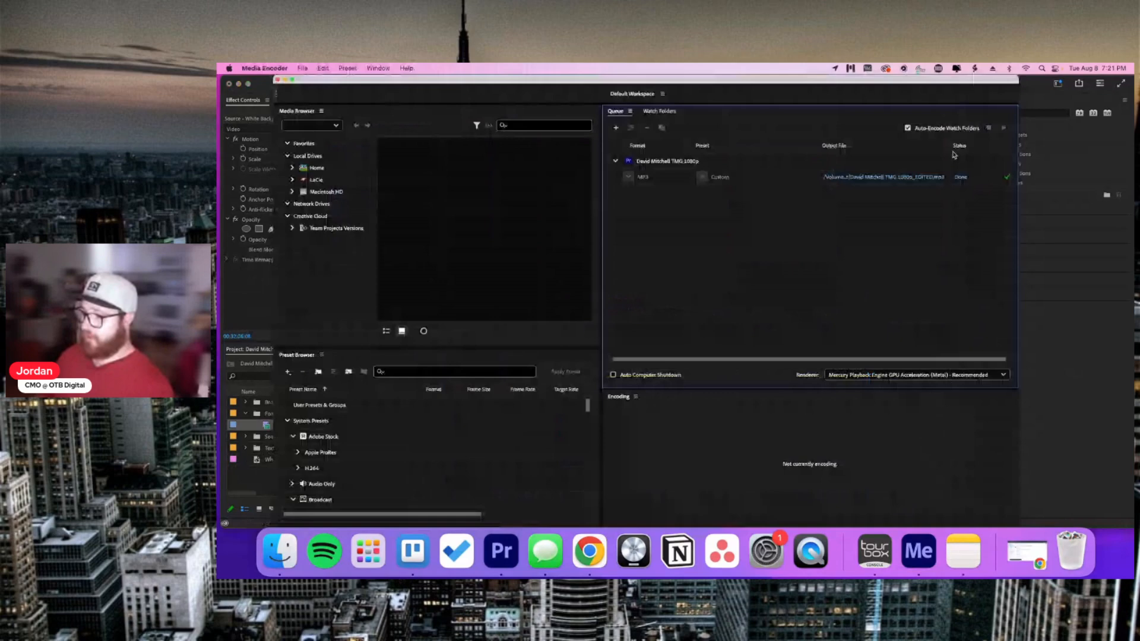
left_click(284, 79)
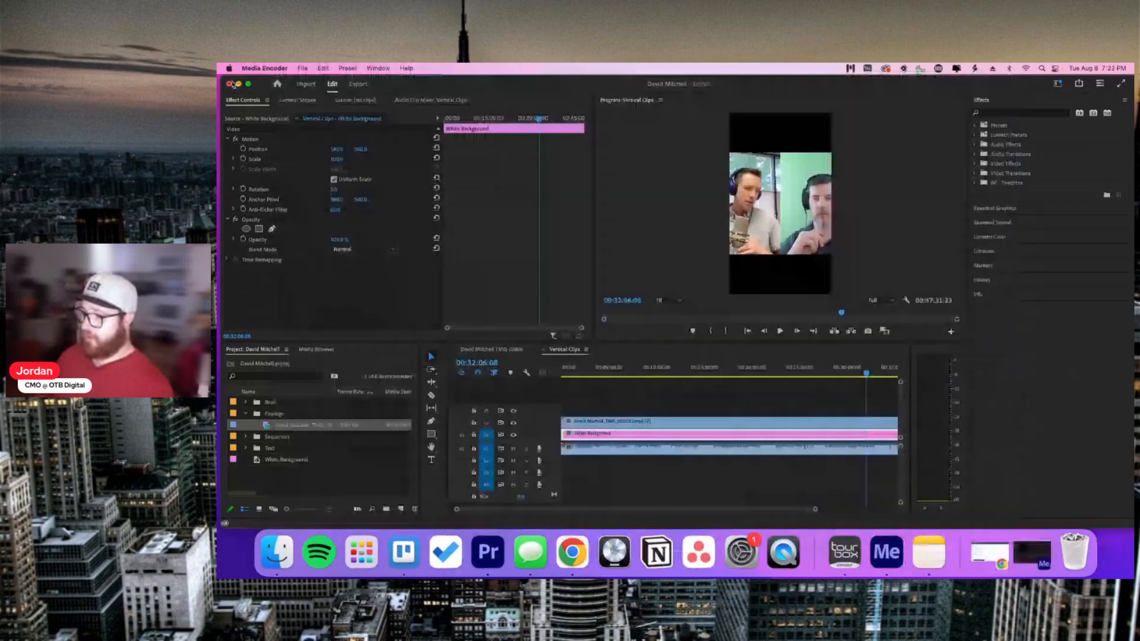
left_click(238, 83)
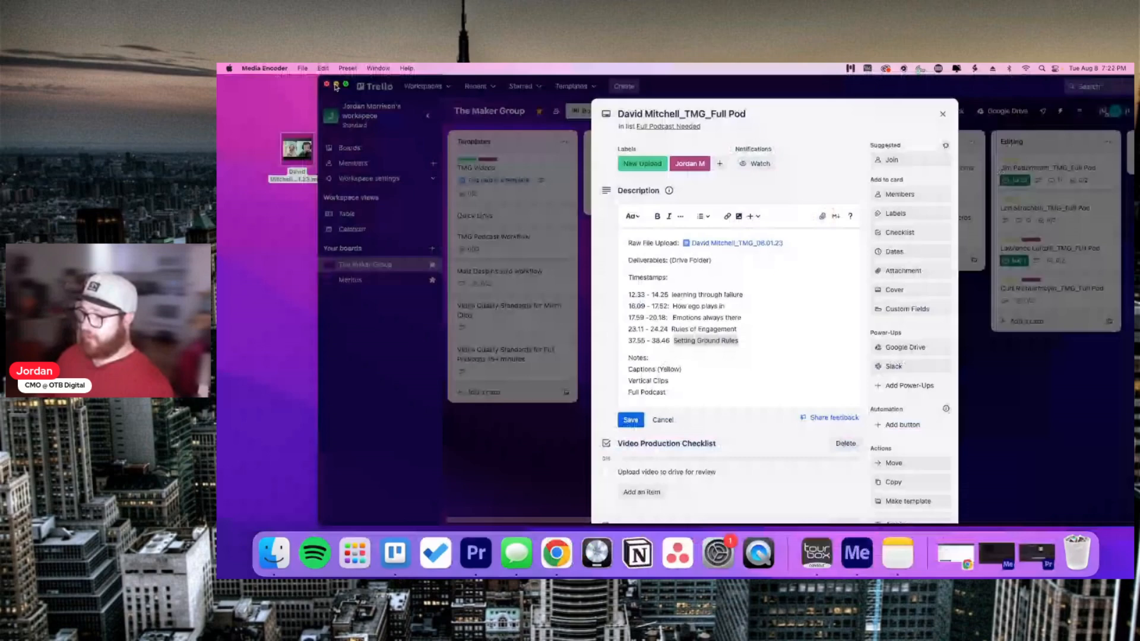
Step: Browse Finder from Home to the project's Full Podcast folder, confirm the _EDITED MP3, and close it
left_click(336, 85)
double_click(1101, 109)
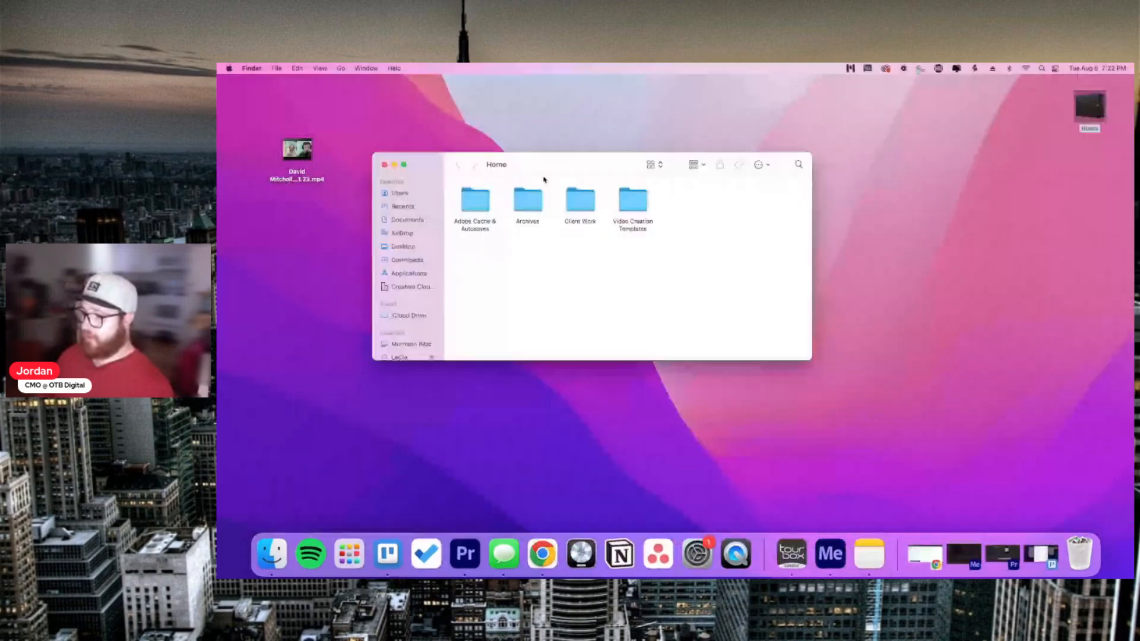
left_click(583, 204)
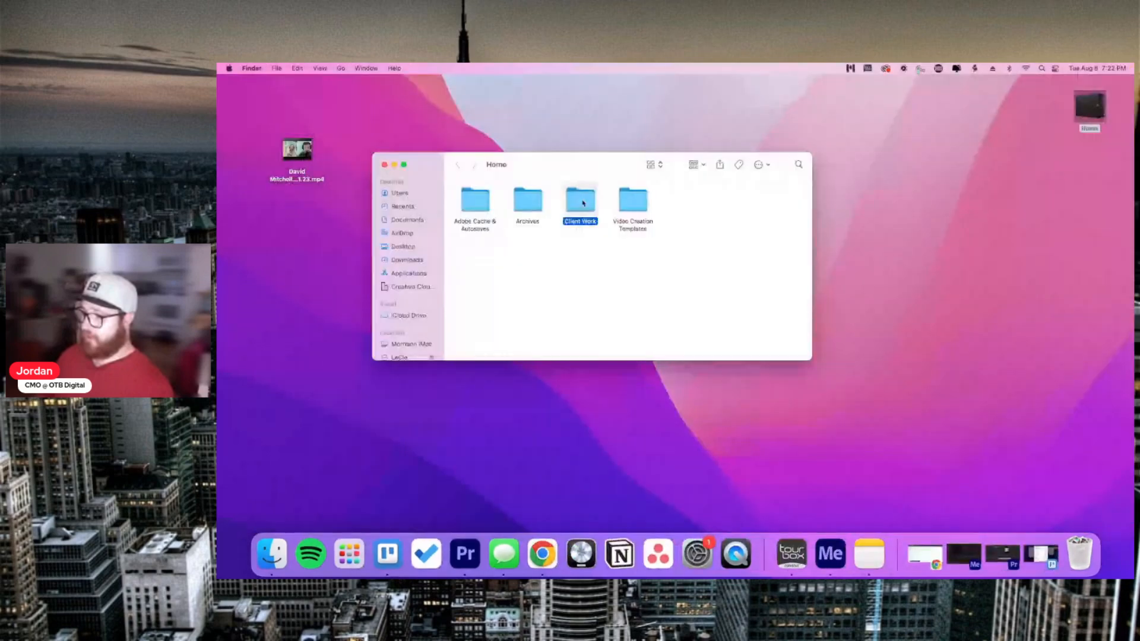
double_click(583, 204)
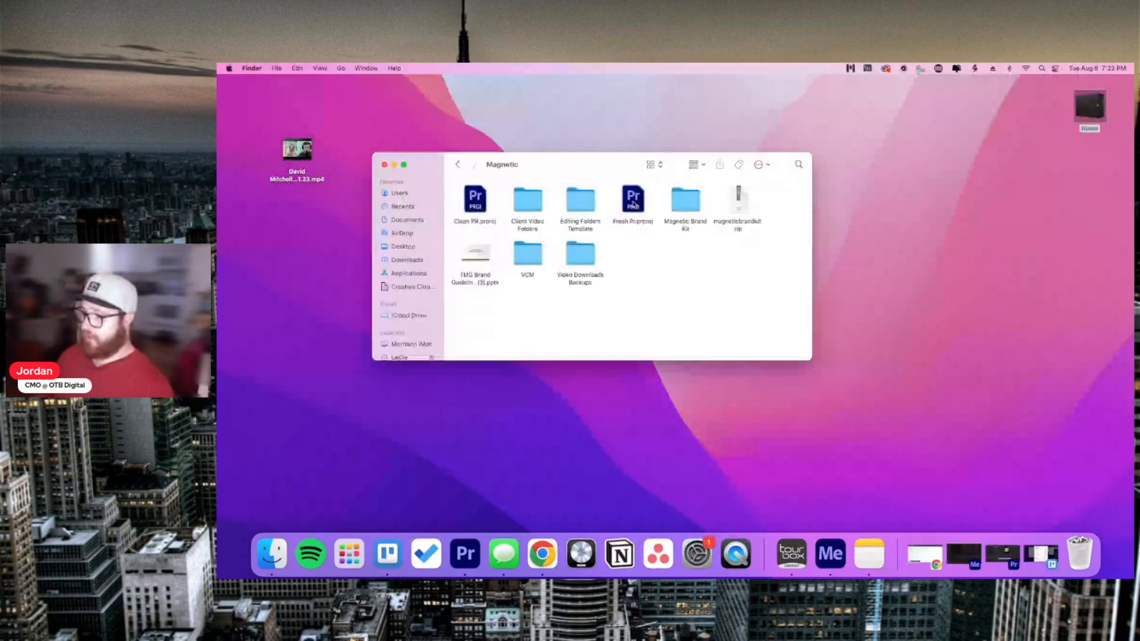
double_click(527, 205)
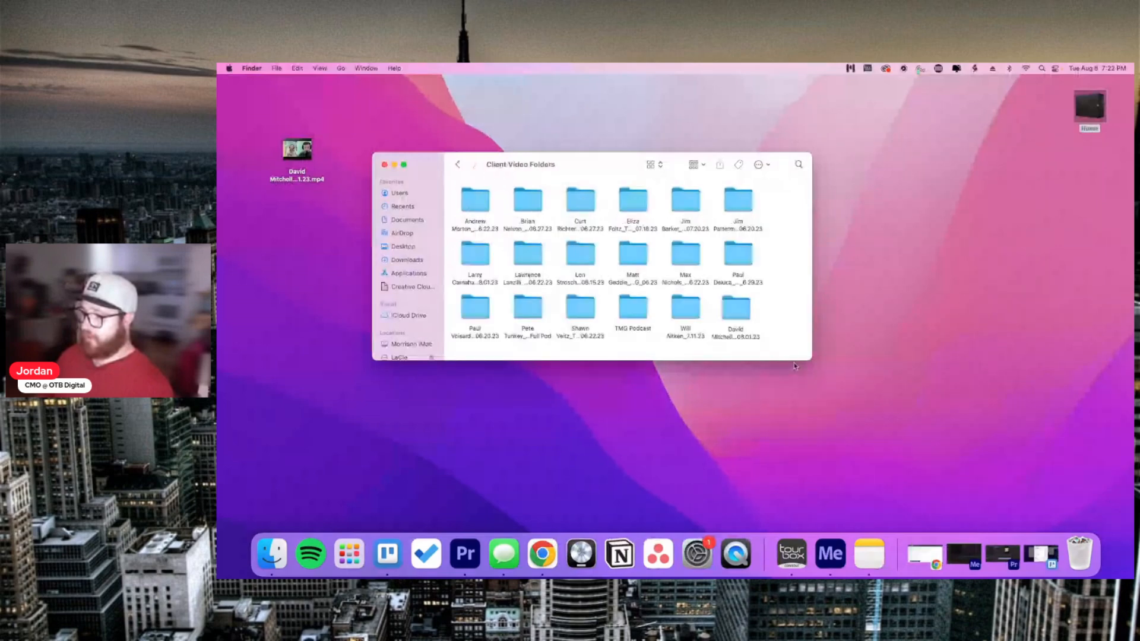
double_click(736, 309)
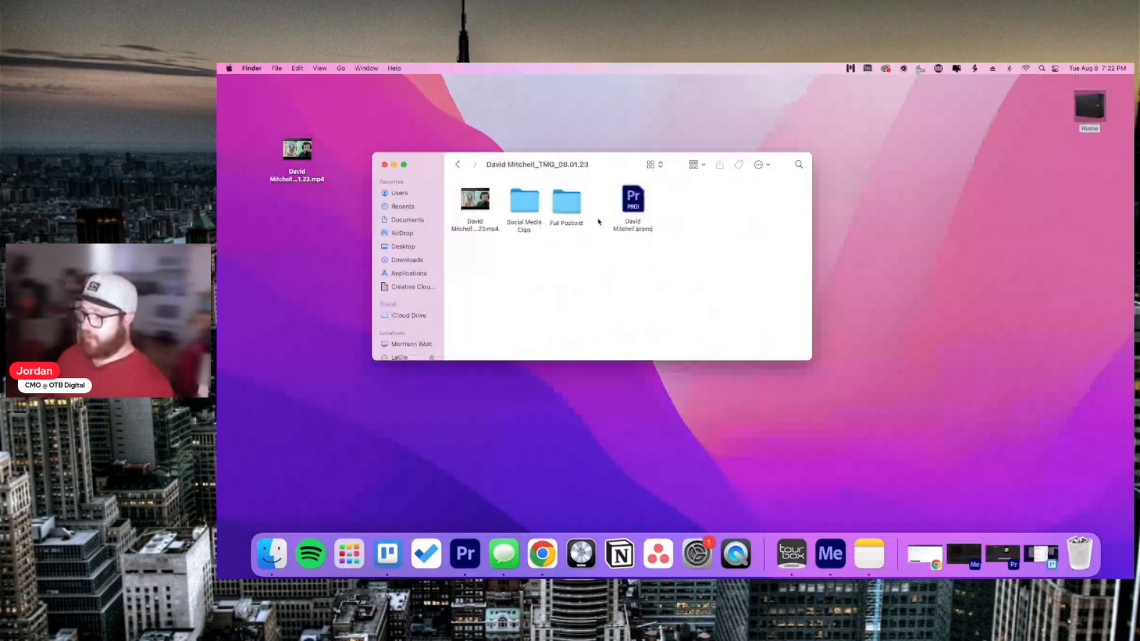
left_click(570, 208)
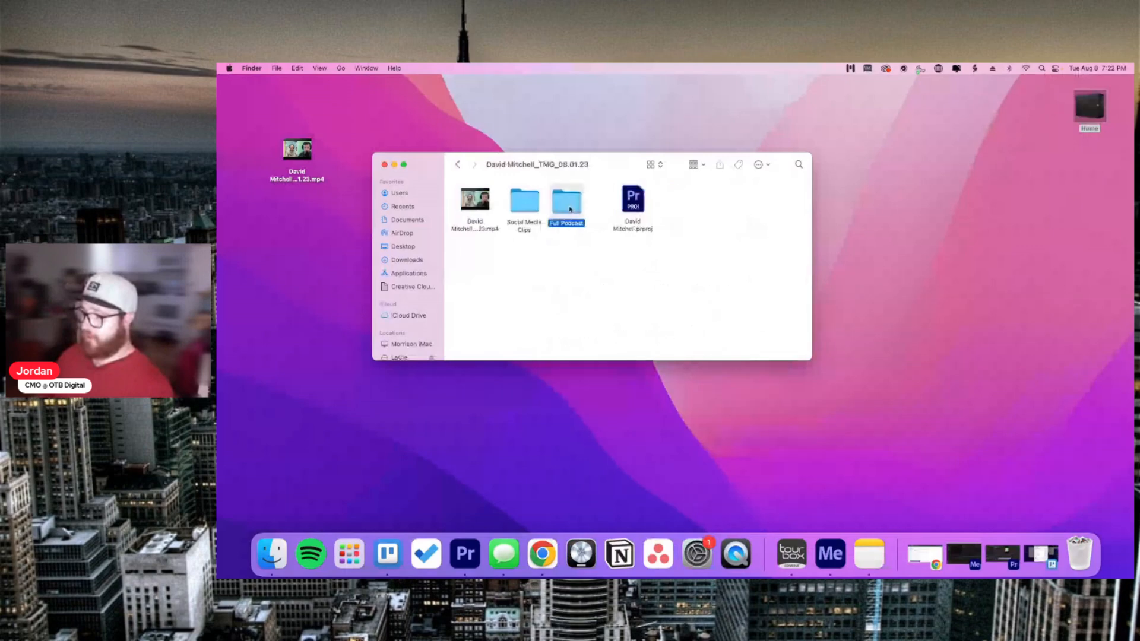
double_click(570, 209)
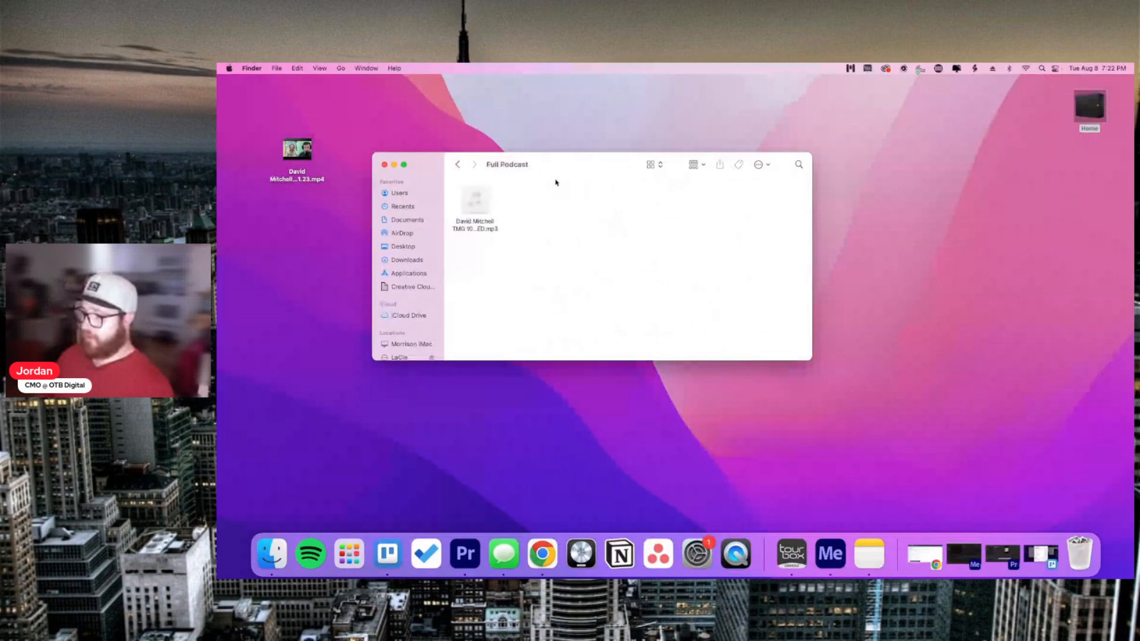
left_click(384, 164)
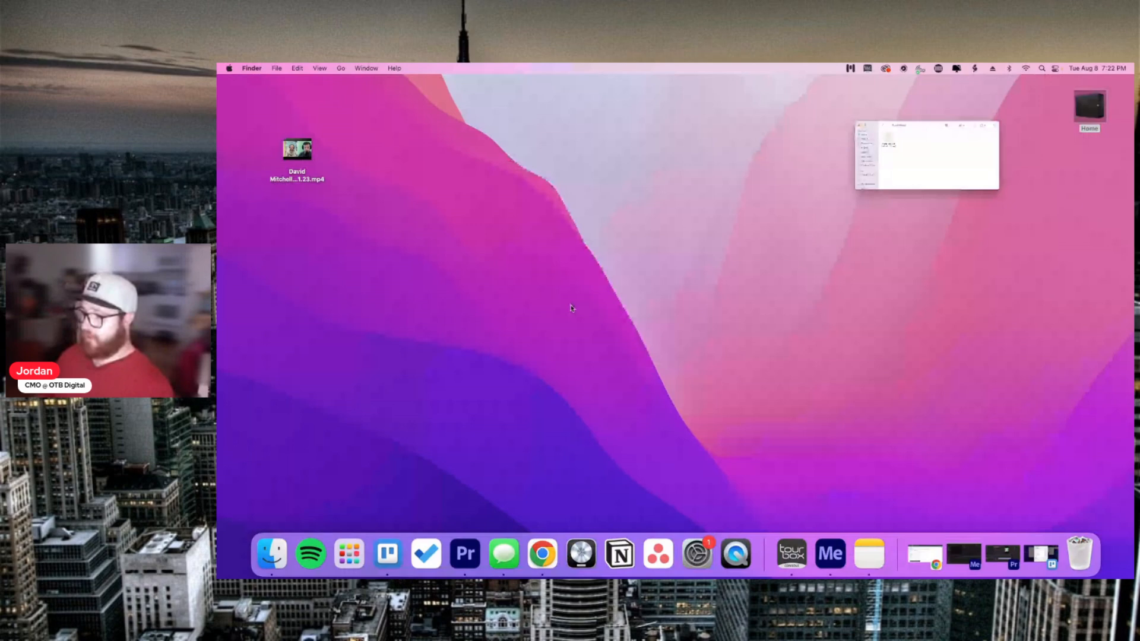
Step: Switch to the 16:9 TMG 1080p sequence and open its Export page
left_click(999, 561)
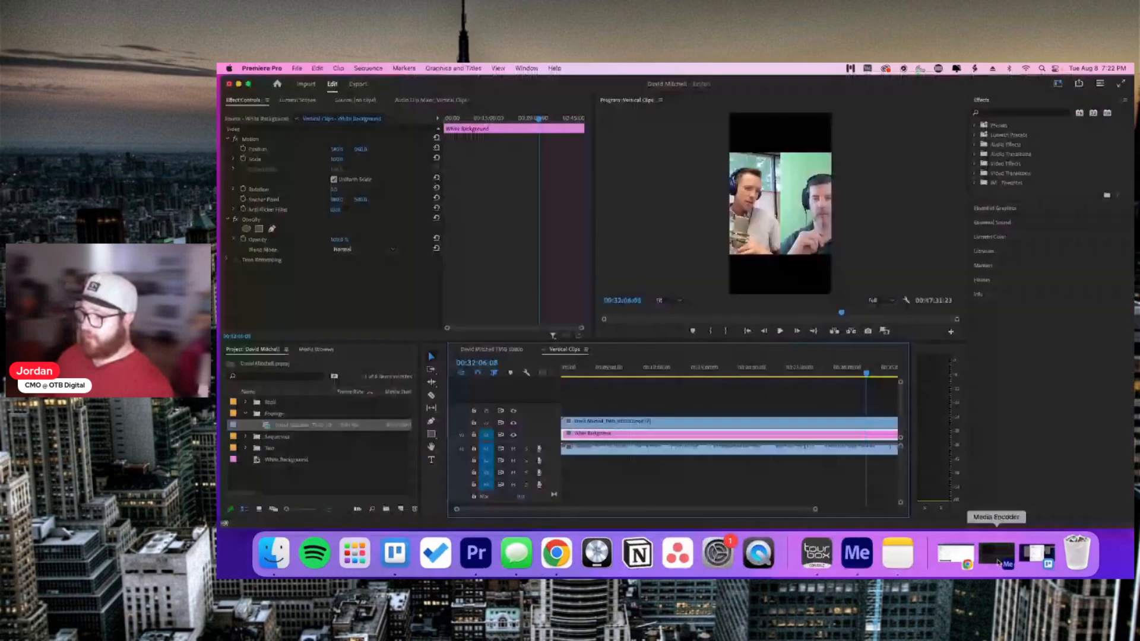
left_click(678, 412)
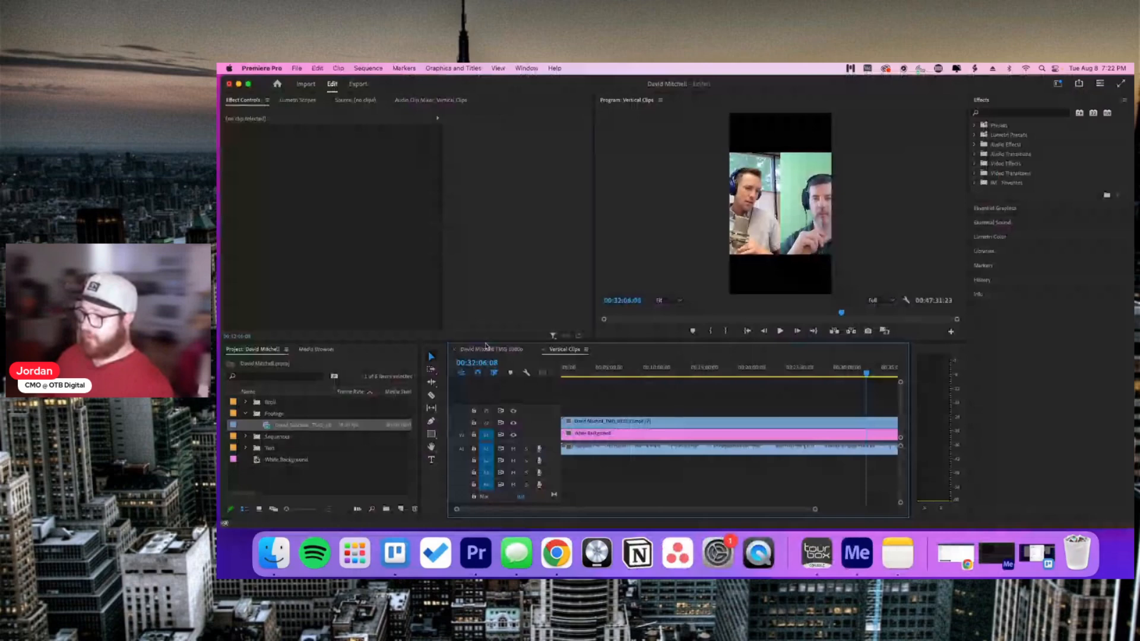
left_click(486, 348)
left_click(674, 391)
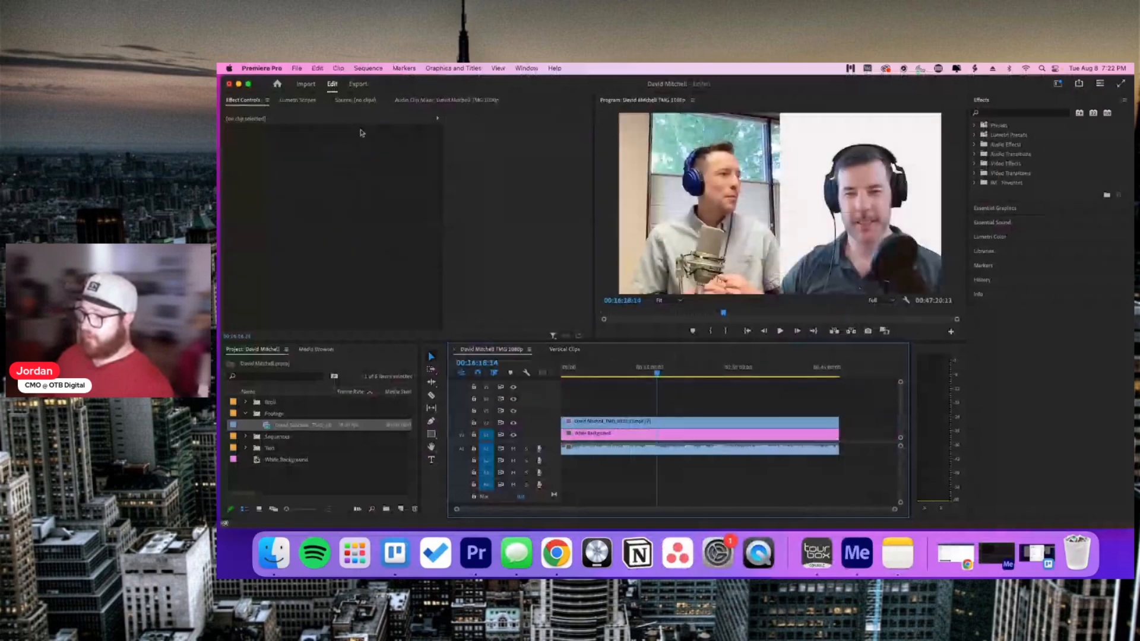
left_click(358, 84)
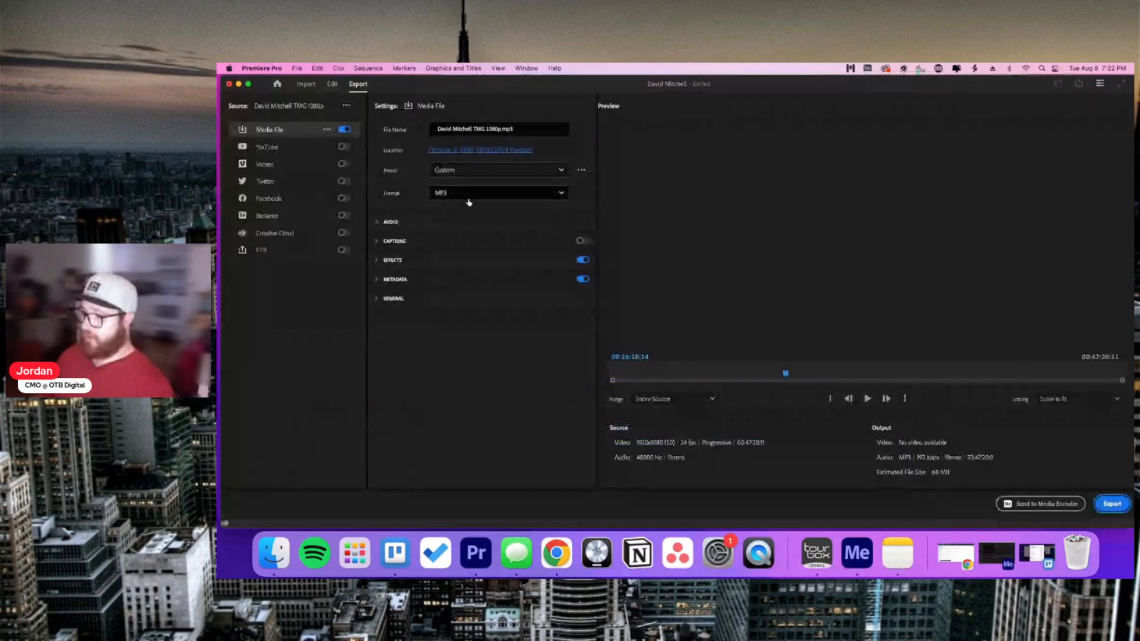
Step: Set the export preset to Match Source - Adaptive Medium Bitrate
left_click(475, 170)
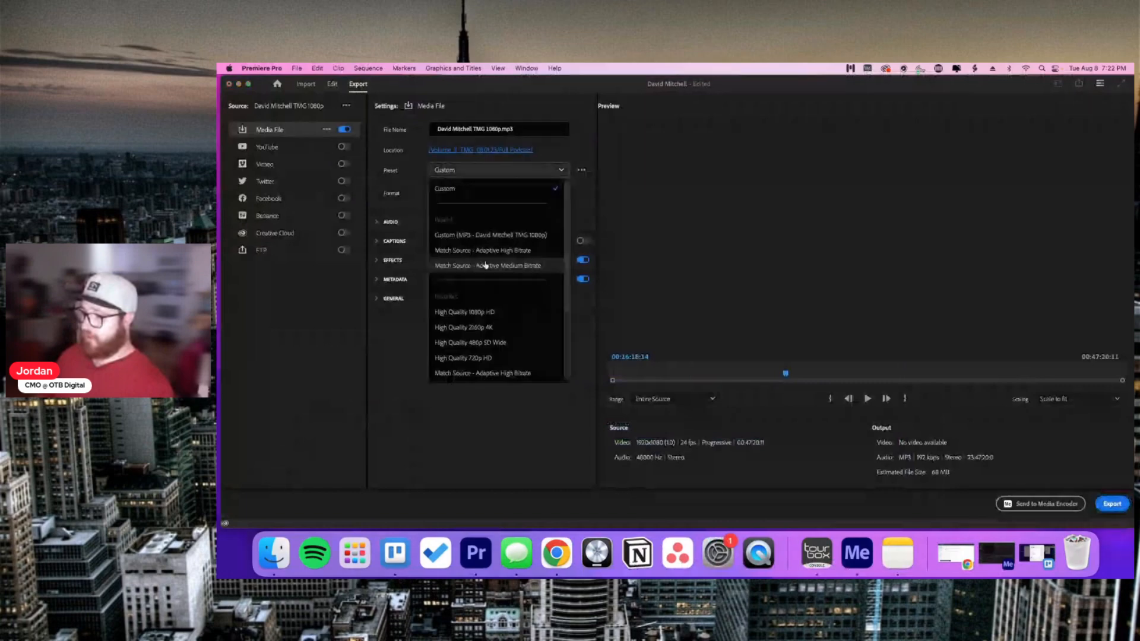
key("Escape")
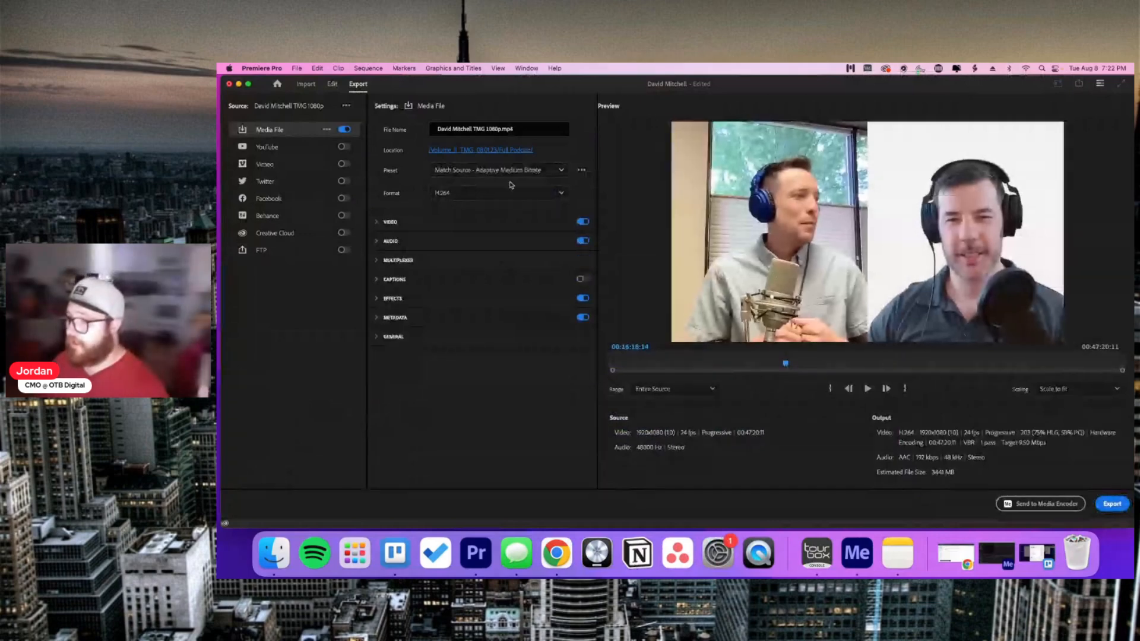
left_click(510, 172)
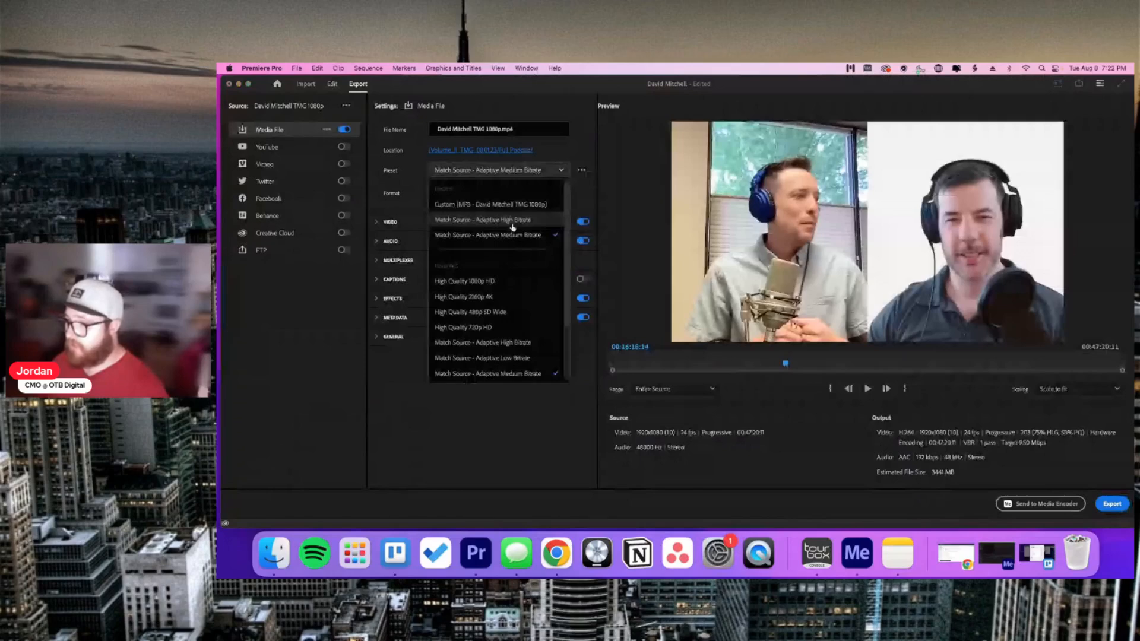
left_click(512, 220)
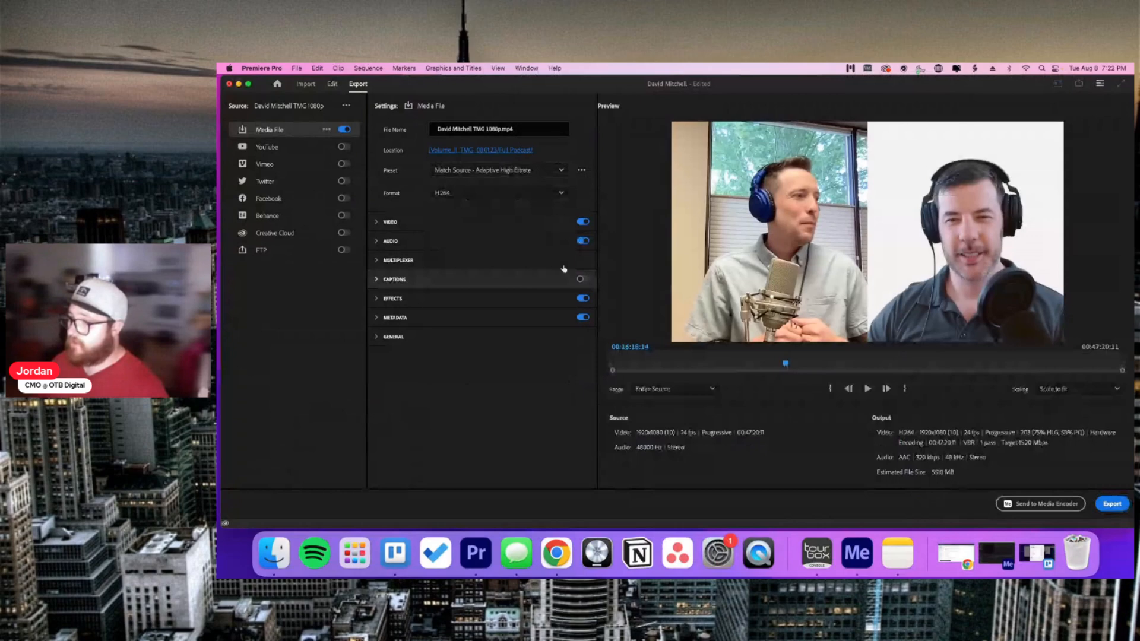
left_click(516, 170)
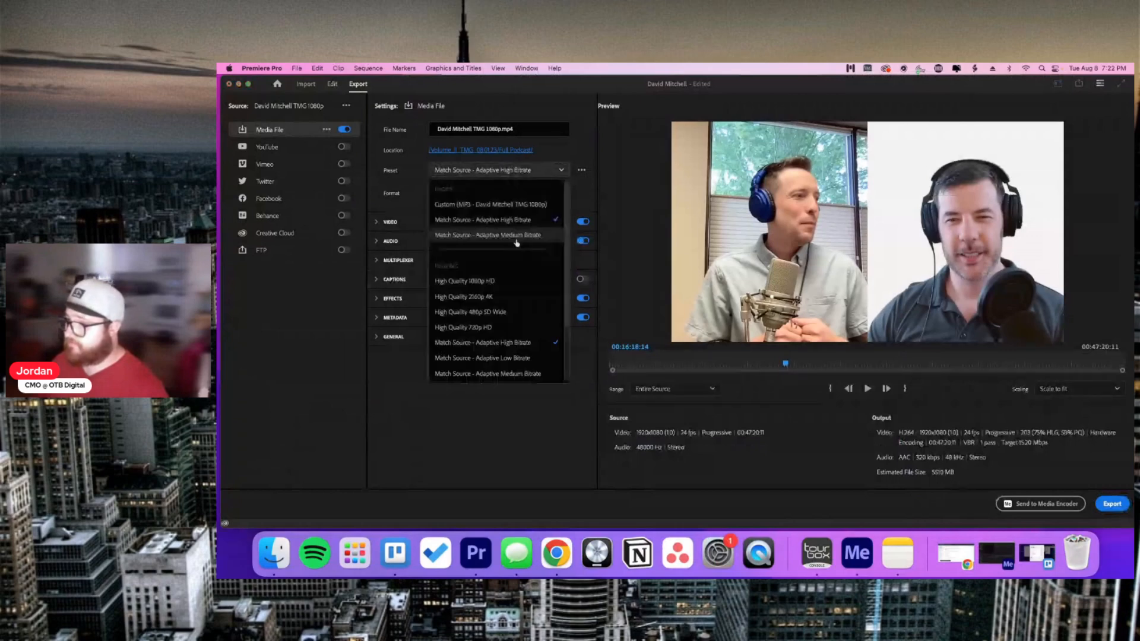
left_click(516, 236)
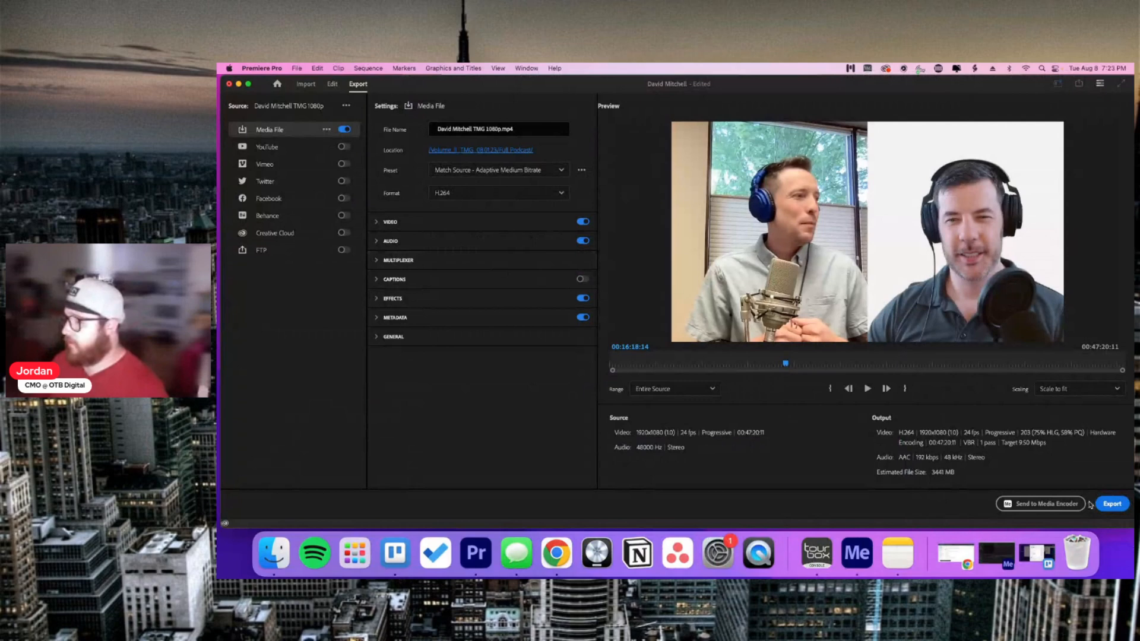
Step: Add an underscore after 1080p in the output file name
left_click(485, 129)
left_click(502, 129)
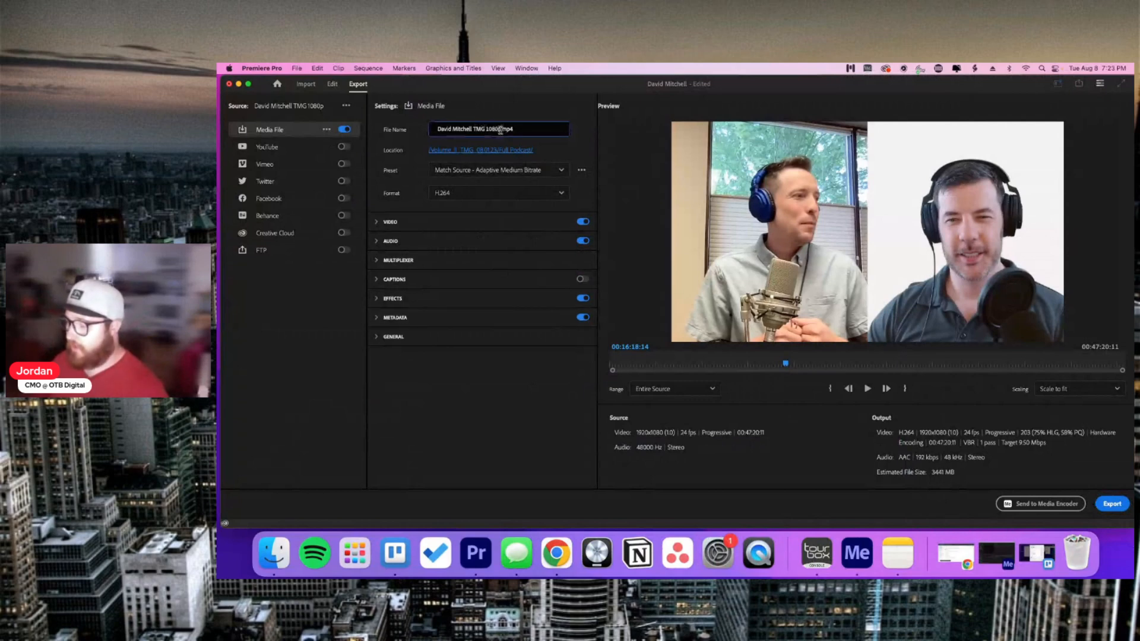
type("_Full Pod Edited")
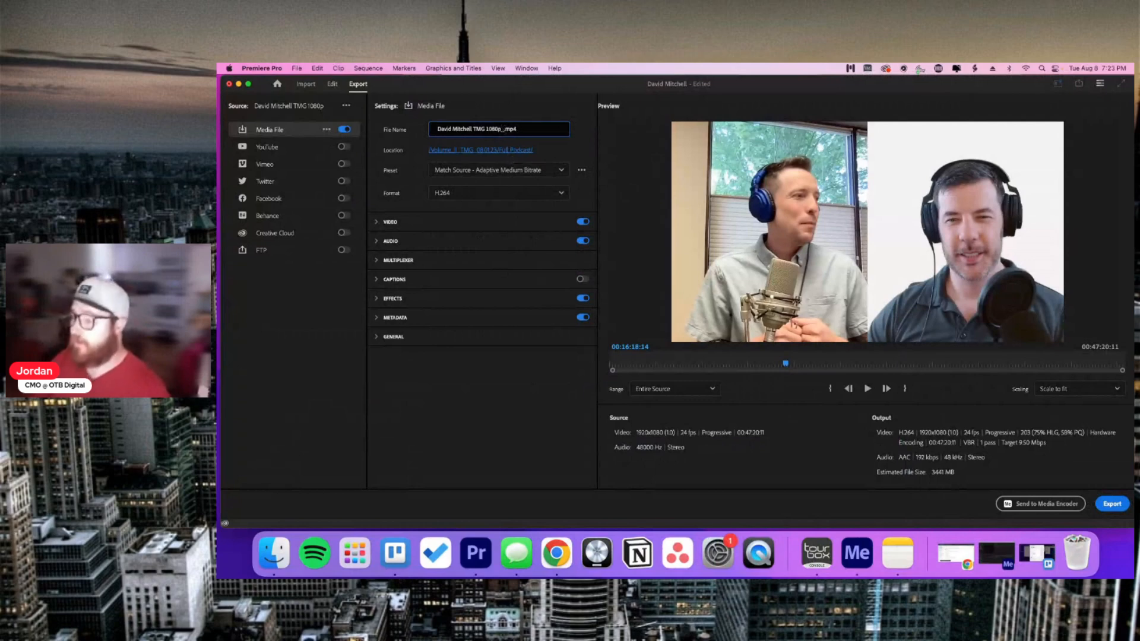
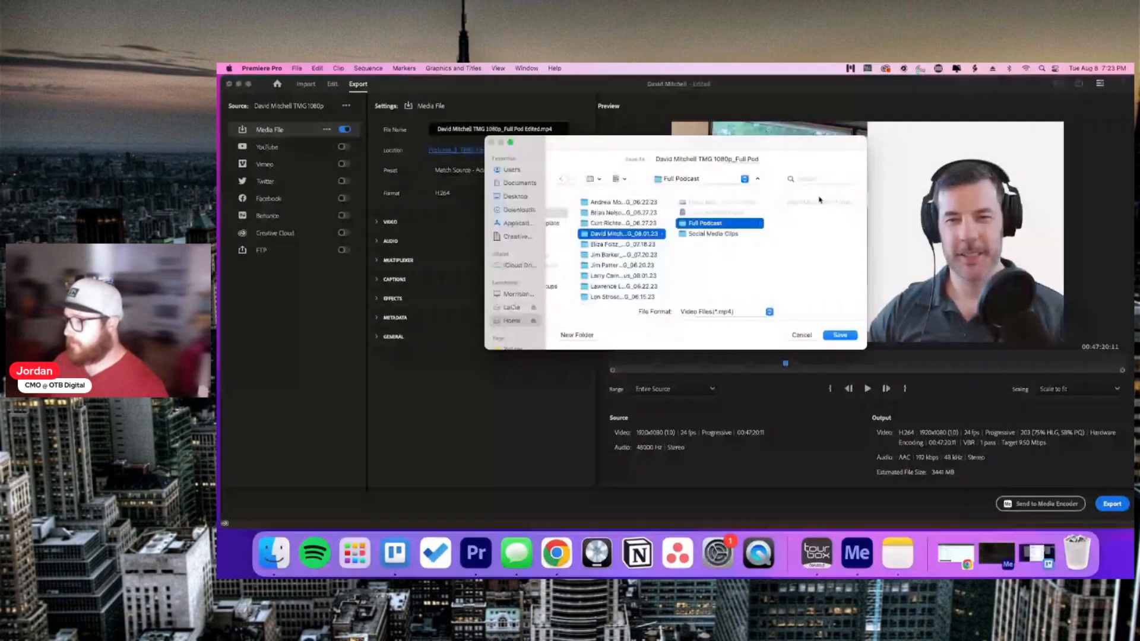
Step: Save the full podcast export to the Full Podcast folder and queue it in Media Encoder
left_click(839, 336)
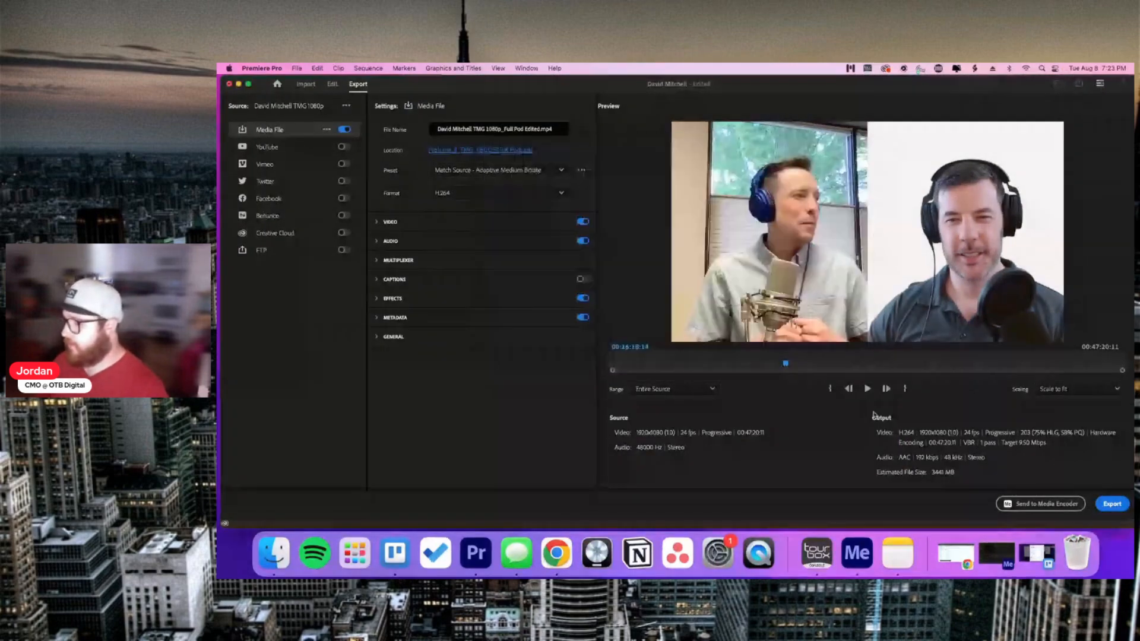
left_click(1048, 504)
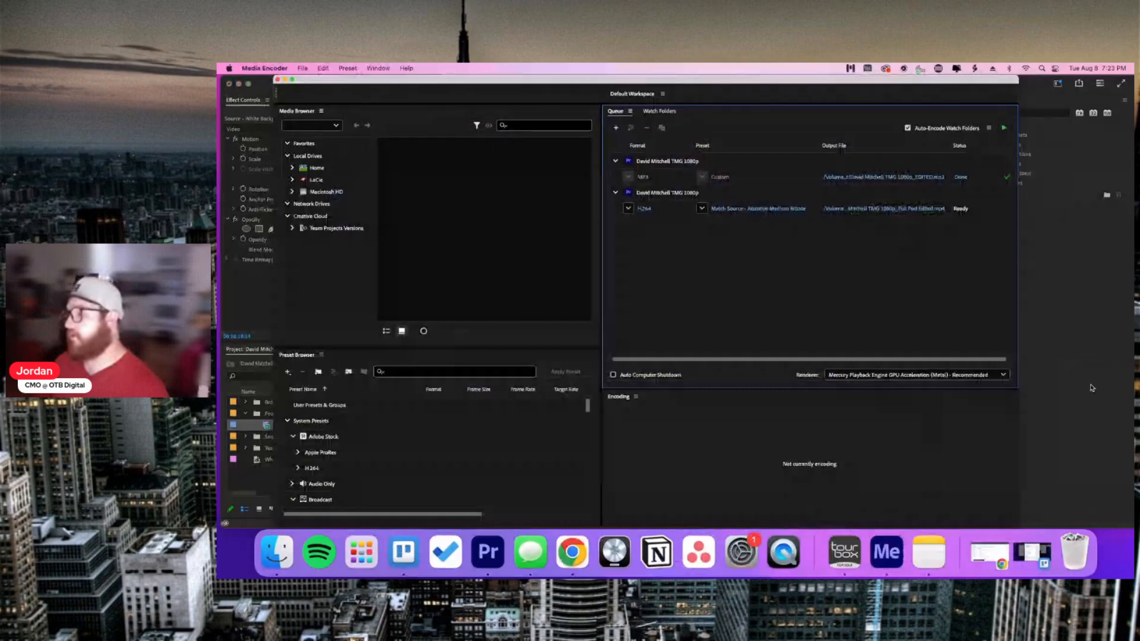
left_click(1090, 388)
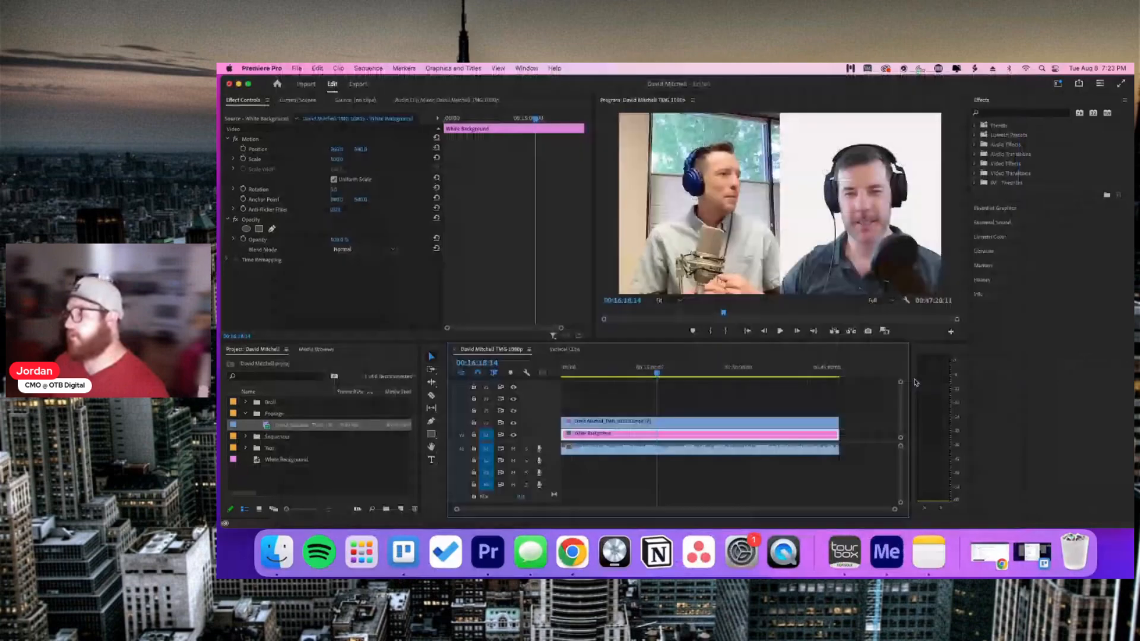
Step: In the Vertical Clips sequence, go to 00:09:14:19 and select the podcast video clip
left_click(873, 386)
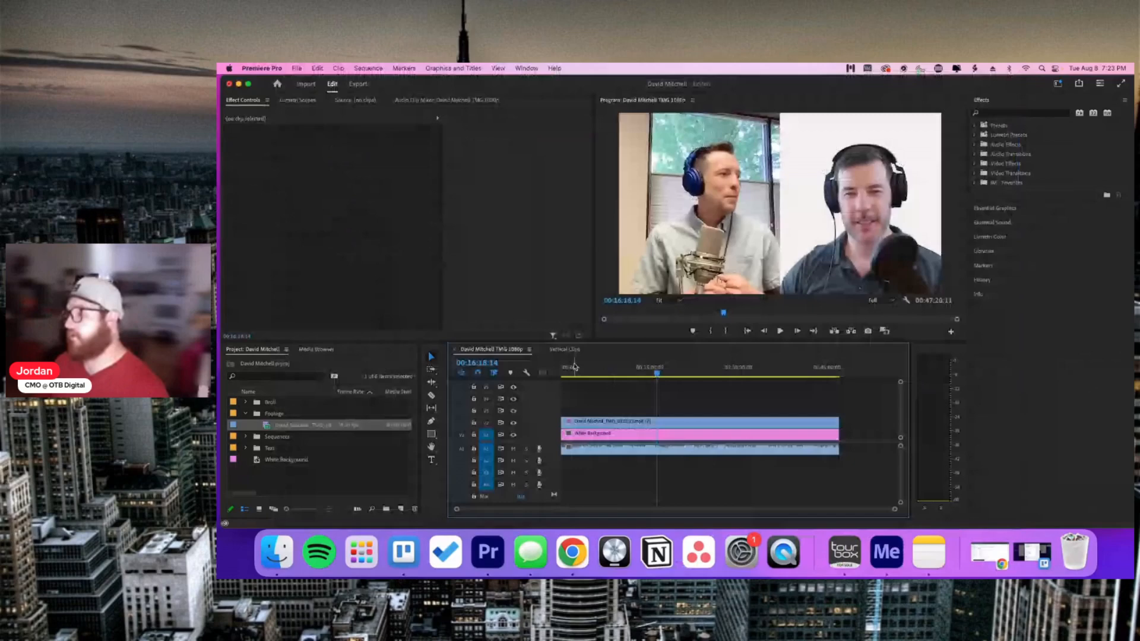
left_click(565, 349)
left_click(736, 438)
left_click(729, 423)
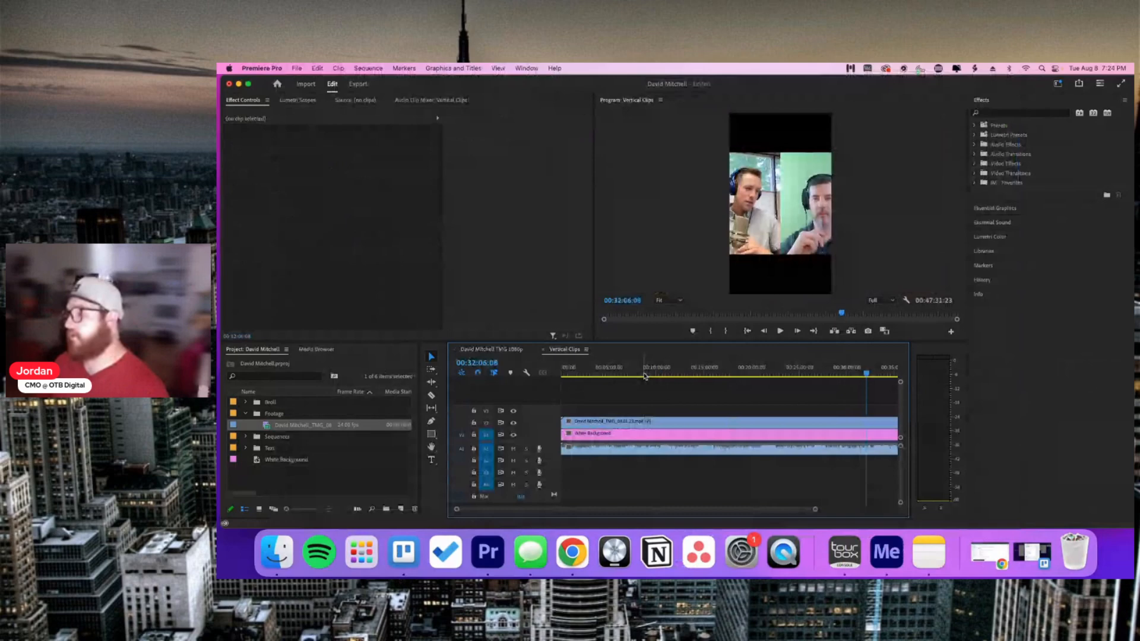
left_click(647, 373)
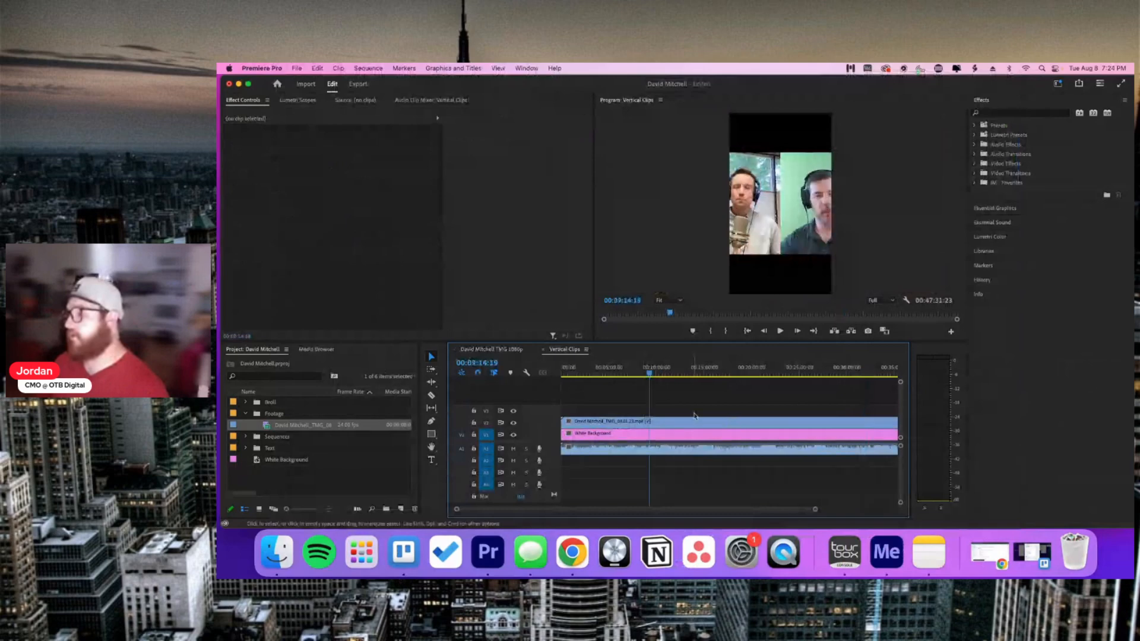
left_click(695, 420)
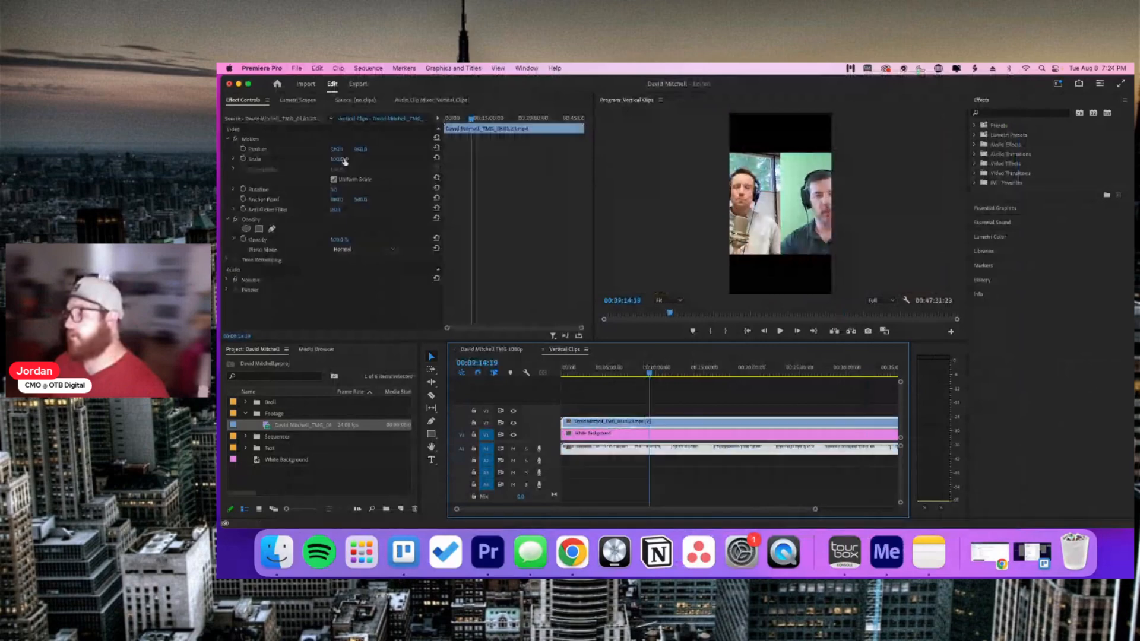
Step: Scale the podcast footage to about 249 and shift Position X so one speaker fills the frame
left_click_drag(336, 160, 587, 149)
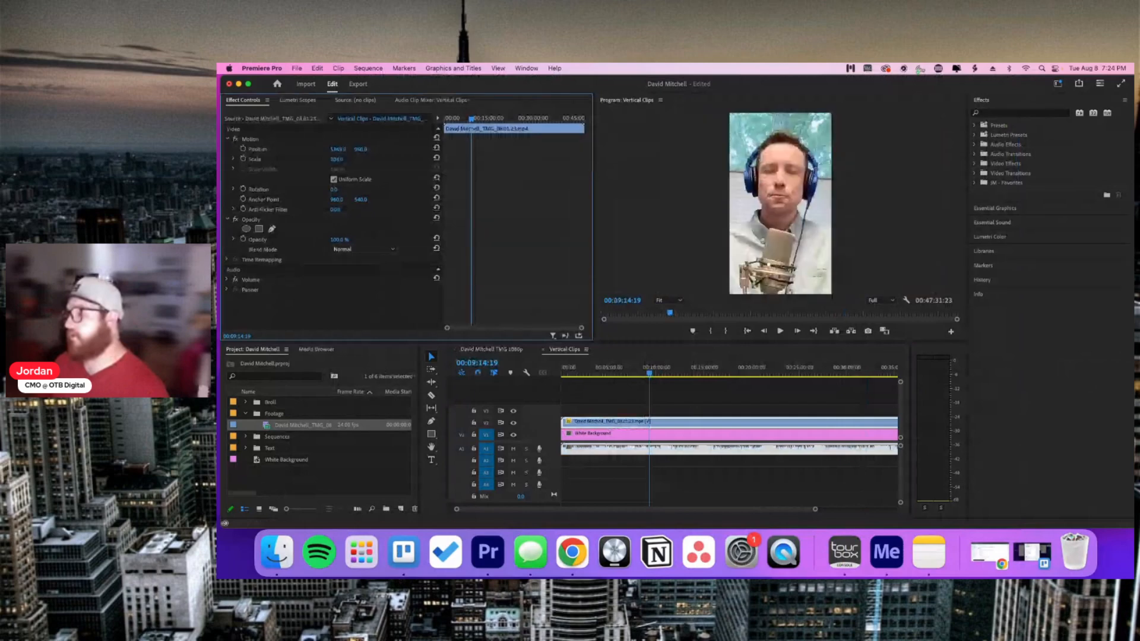
left_click_drag(336, 159, 343, 159)
mouse_move(337, 149)
left_mouse_down()
mouse_move(339, 159)
mouse_move(374, 149)
mouse_move(271, 159)
mouse_move(370, 159)
mouse_move(347, 159)
left_mouse_up()
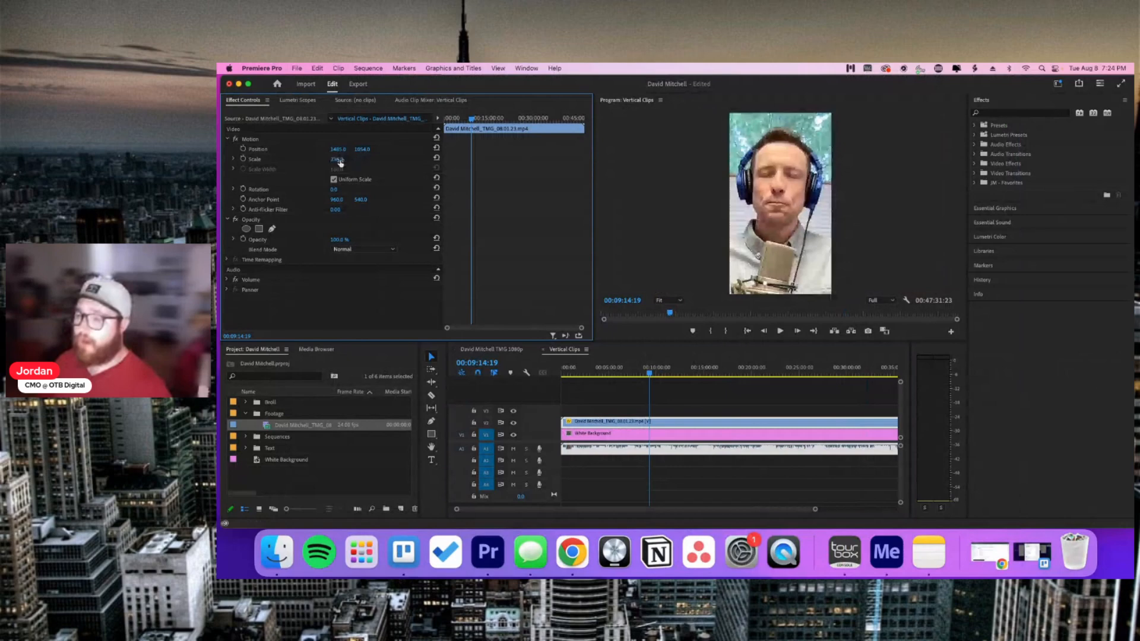
mouse_move(341, 159)
left_mouse_down()
mouse_move(403, 159)
mouse_move(348, 159)
left_mouse_up()
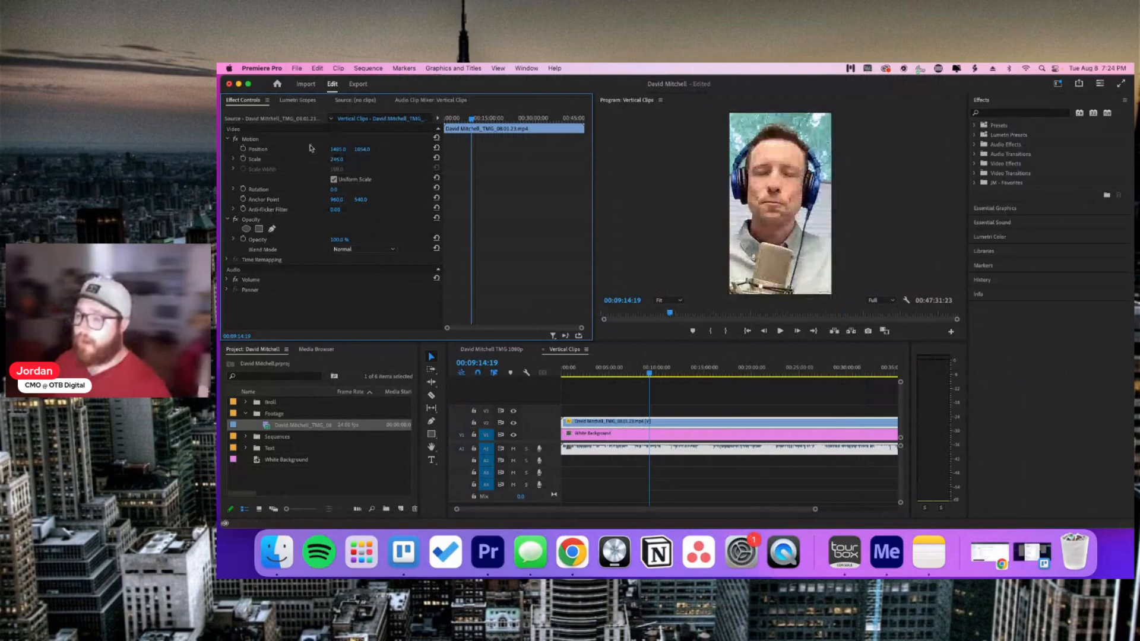
mouse_move(338, 149)
left_mouse_down()
mouse_move(379, 149)
mouse_move(300, 149)
mouse_move(390, 152)
mouse_move(319, 149)
left_mouse_up()
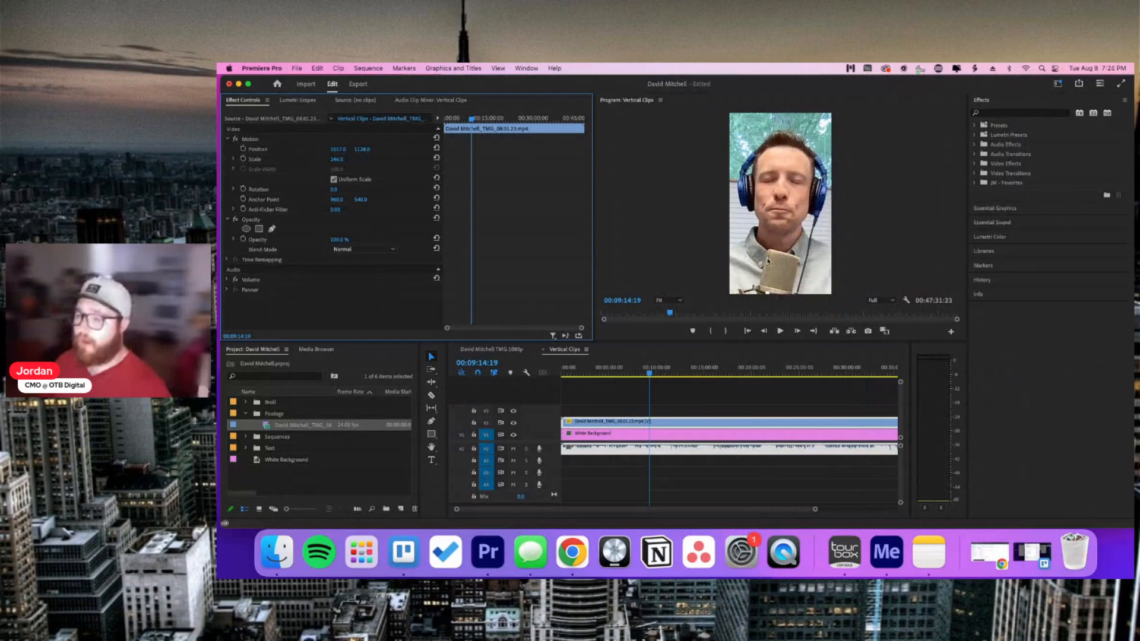
left_click(699, 406)
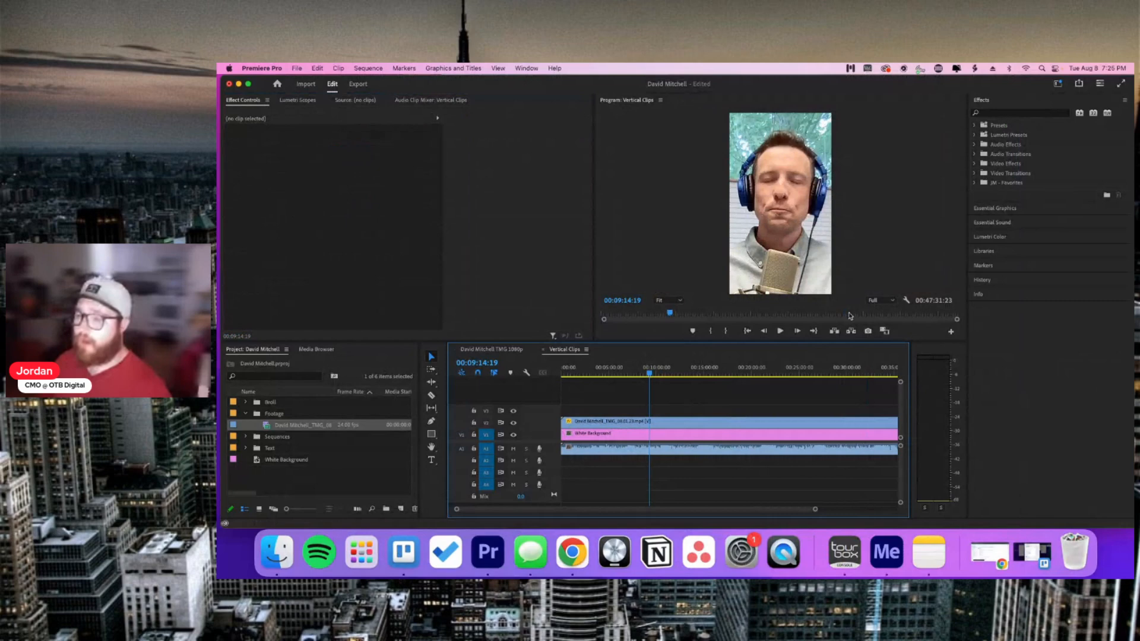
Step: Turn on Safe Margins in the Program monitor's display options
left_click(906, 301)
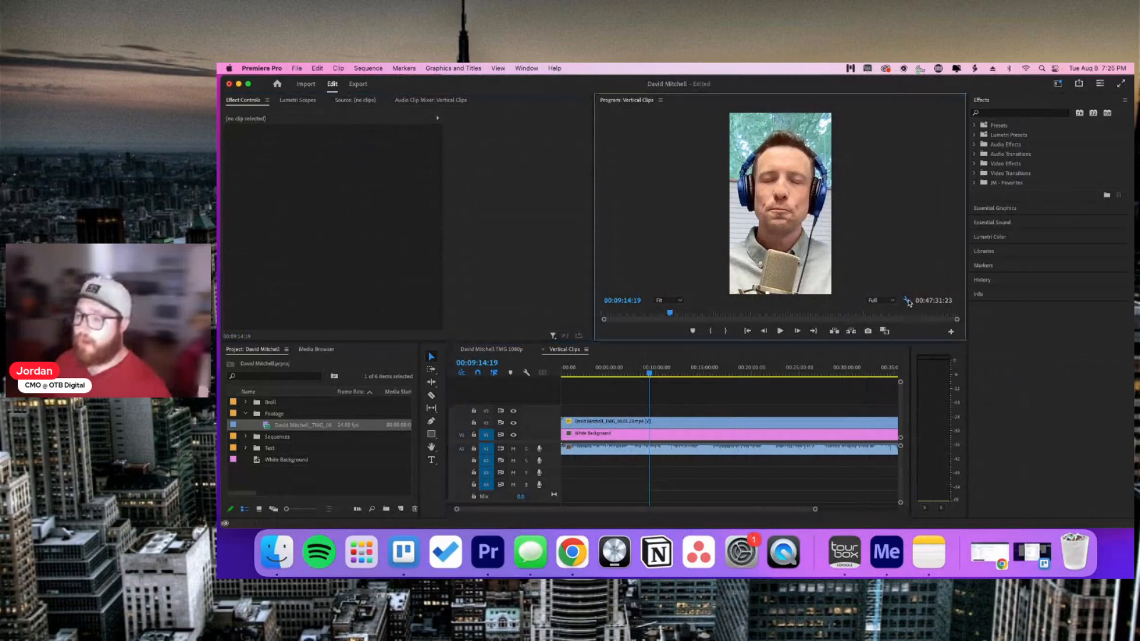
scroll(938, 380, "down", 3)
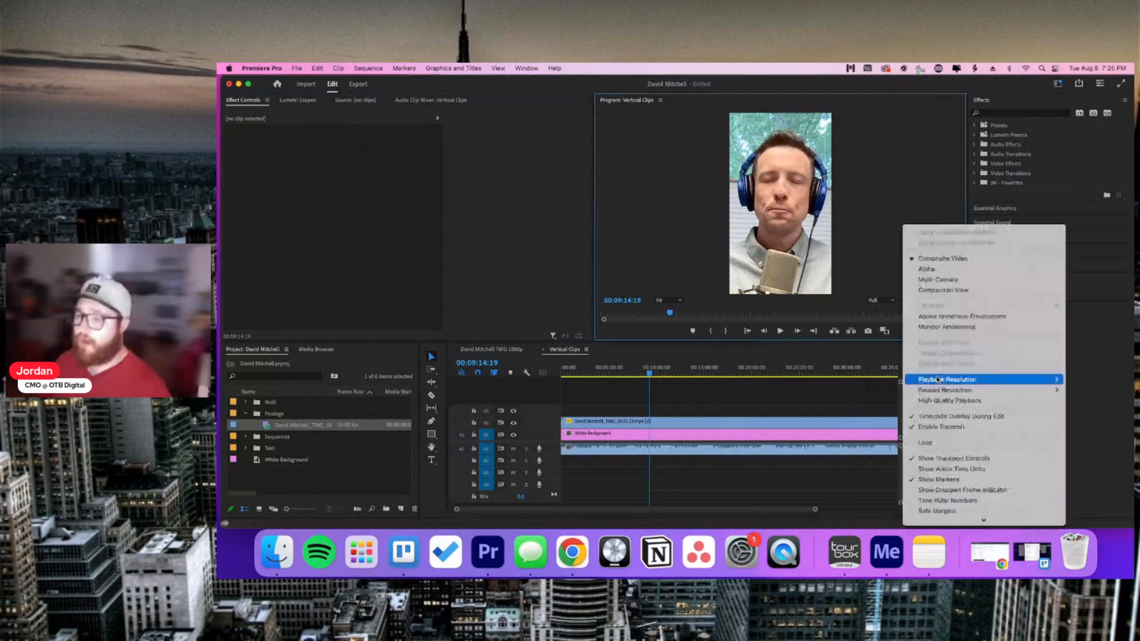
scroll(936, 380, "down", 5)
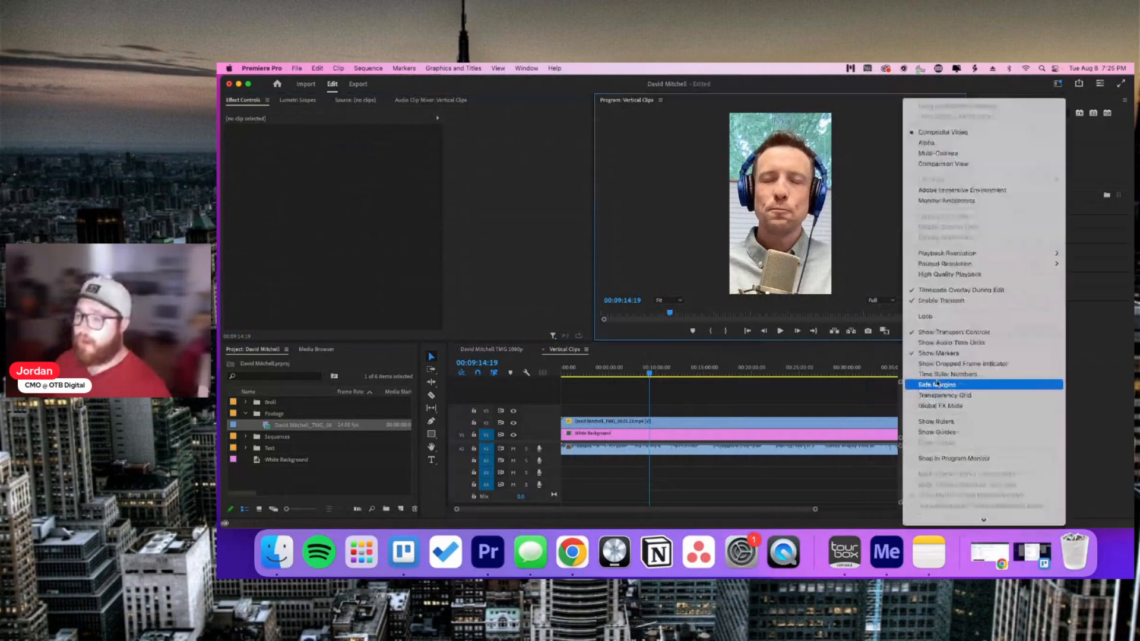
left_click(937, 384)
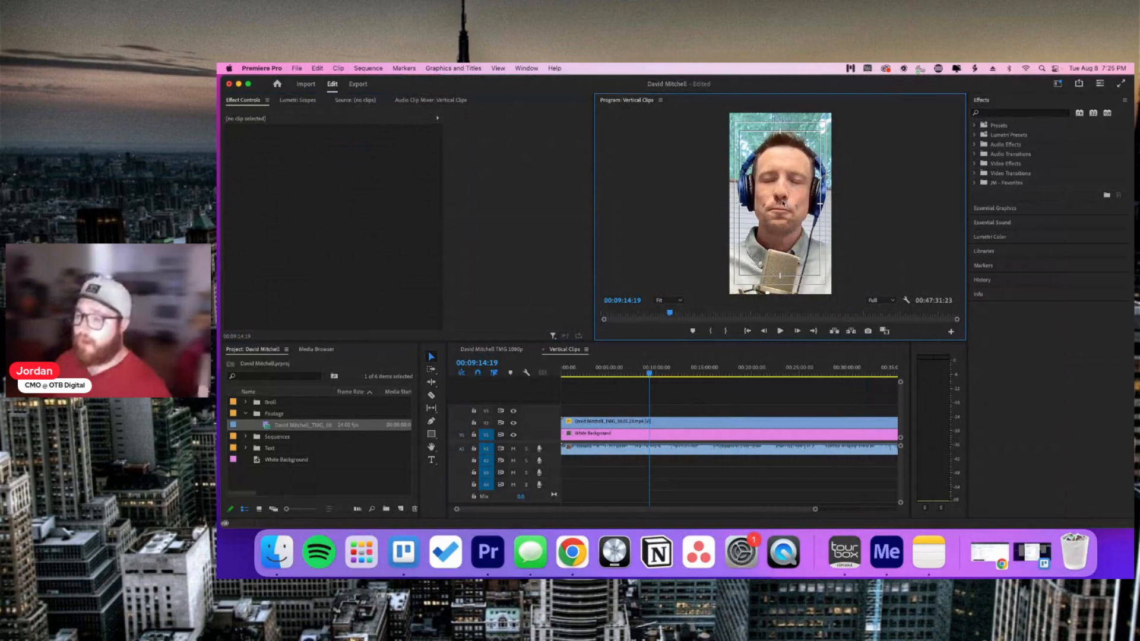
Step: Select the White Background and podcast clips in turn to inspect their Effect Controls
left_click(737, 389)
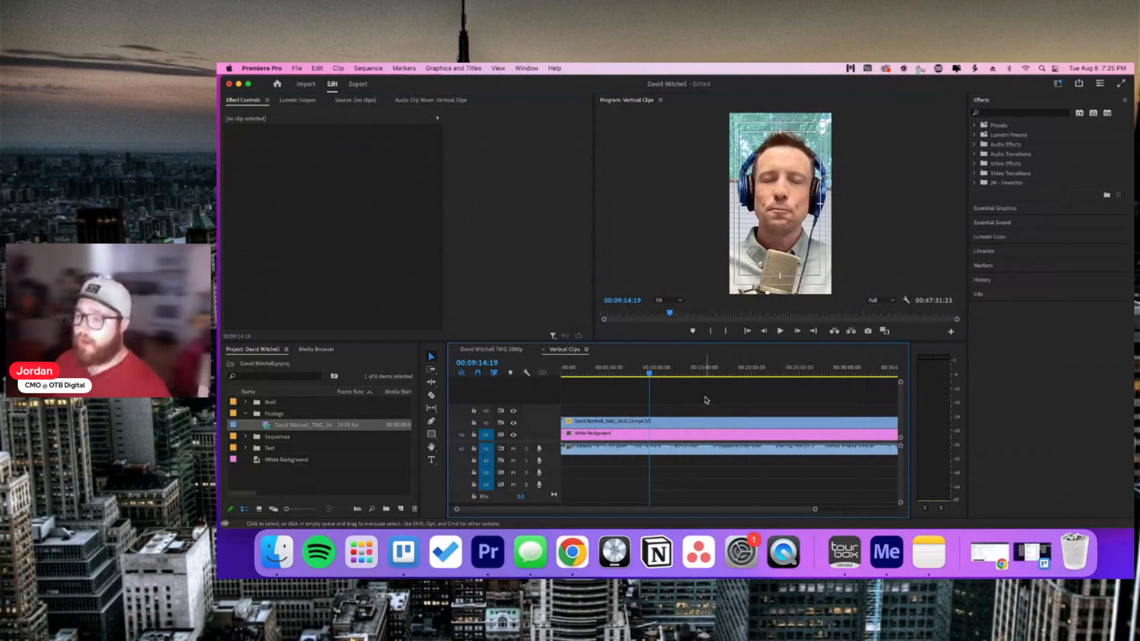
left_click(691, 435)
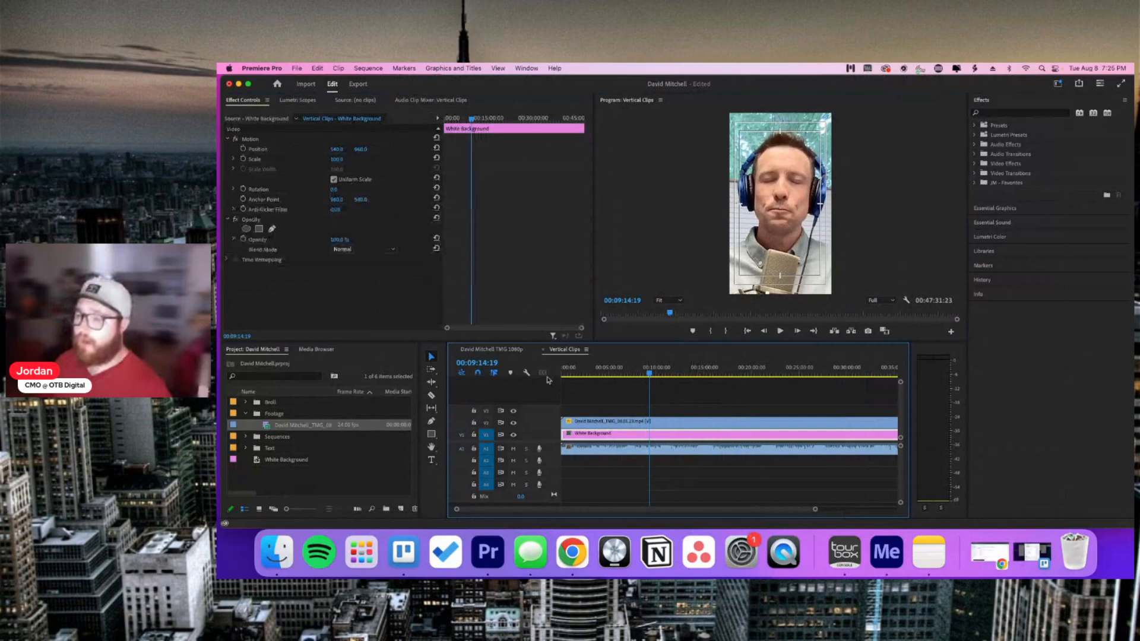
left_click(579, 421)
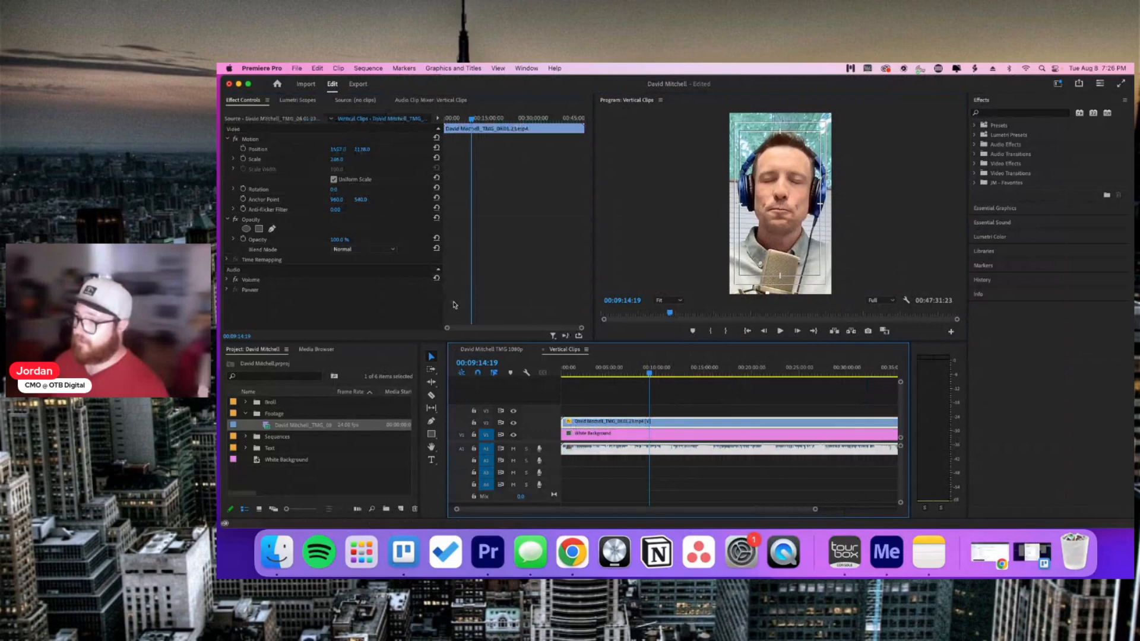
left_click(713, 406)
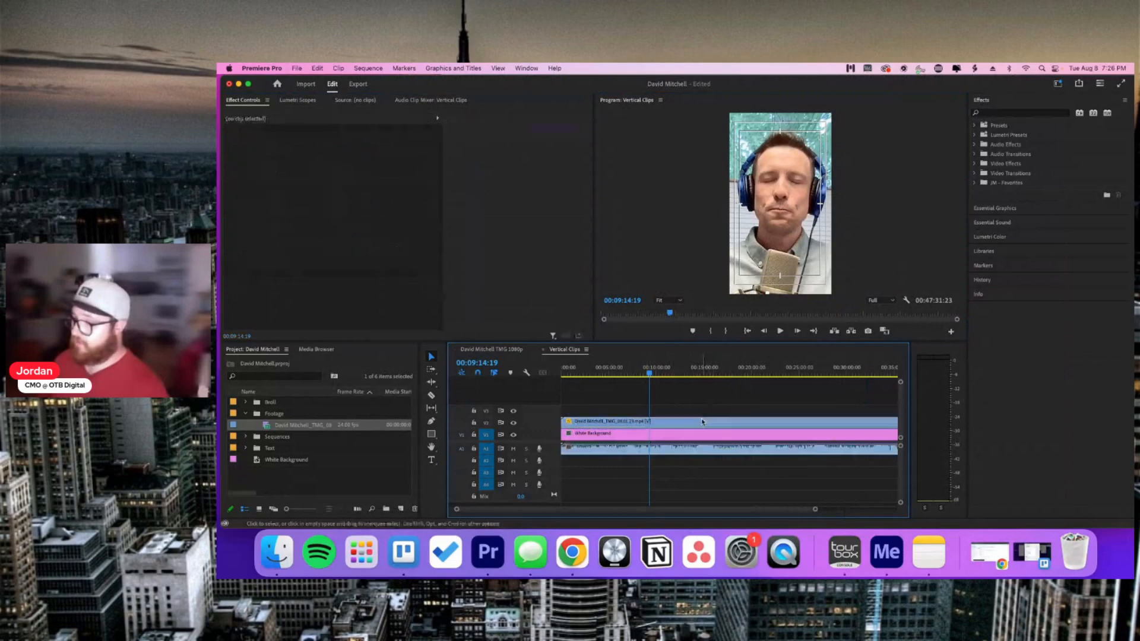
left_click(696, 424)
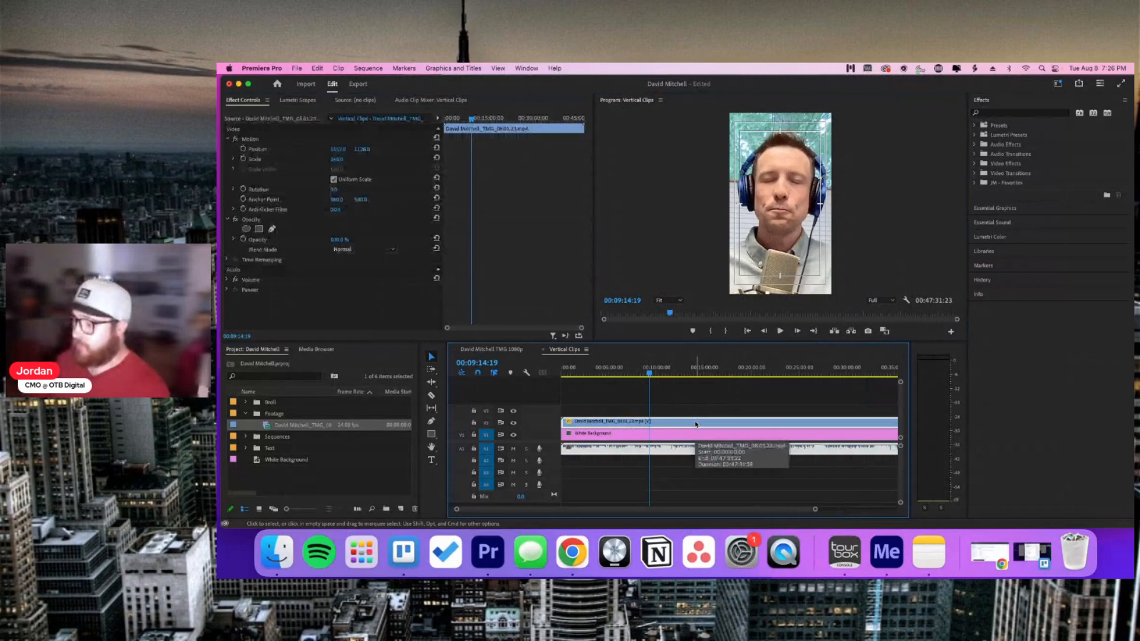
left_click(697, 401)
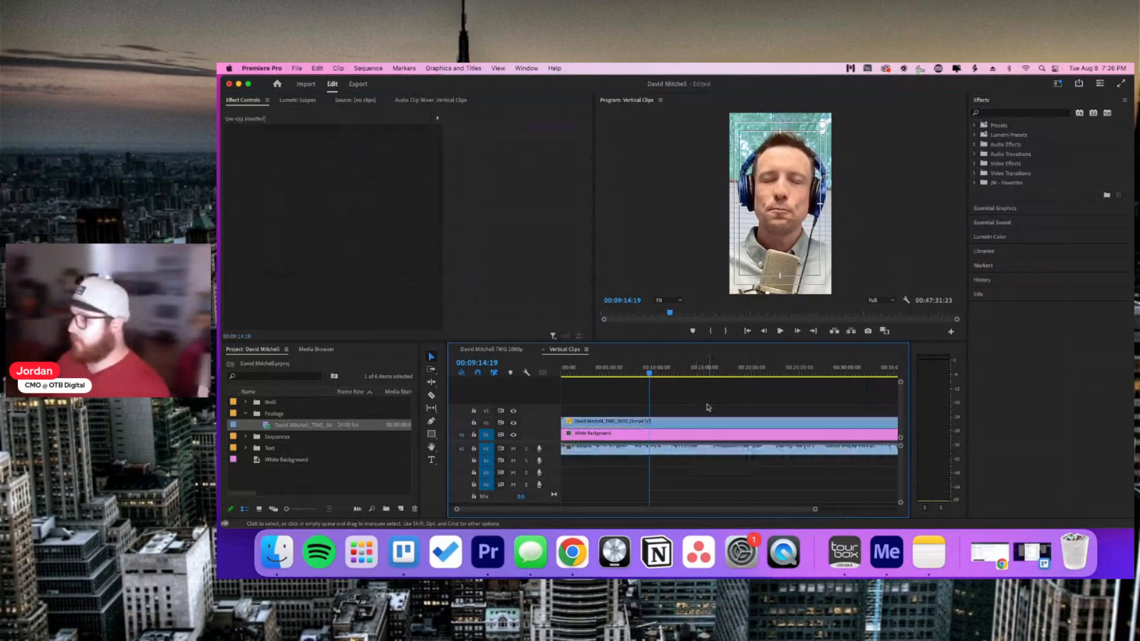
Step: Save the edited timestamp description on the full podcast Trello card, then return to Premiere
left_click(1029, 562)
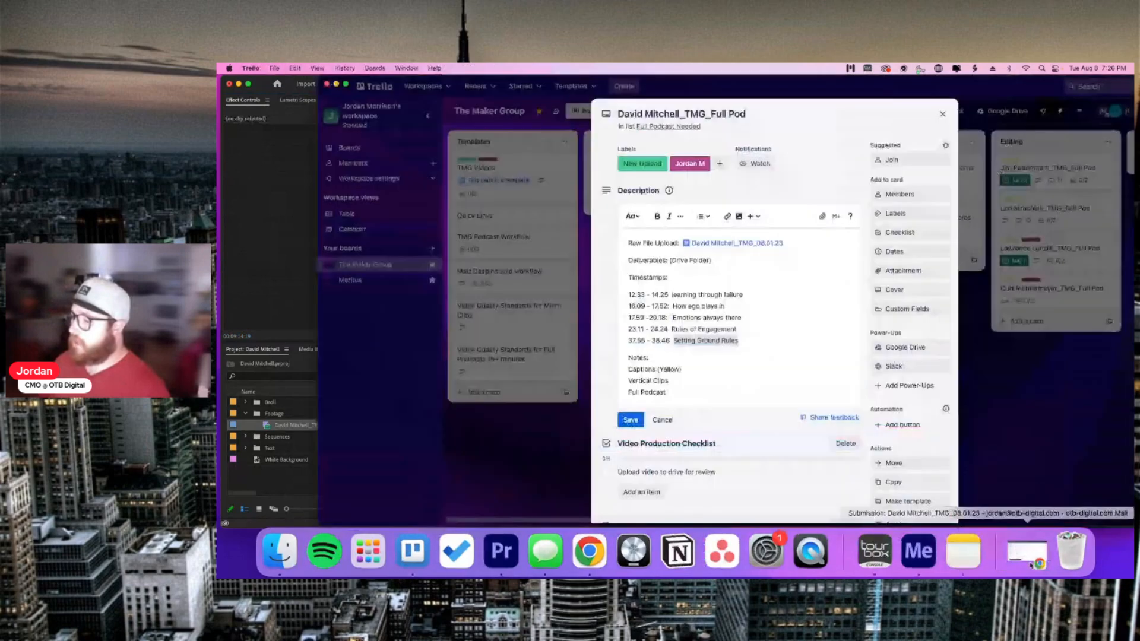
left_click(632, 419)
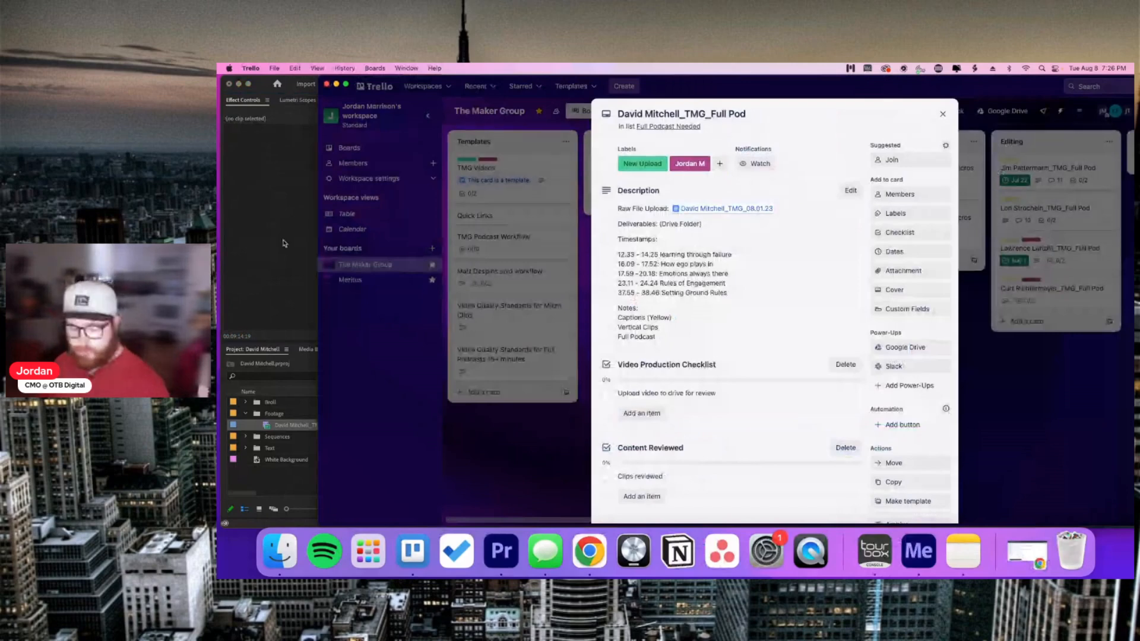
left_click(284, 244)
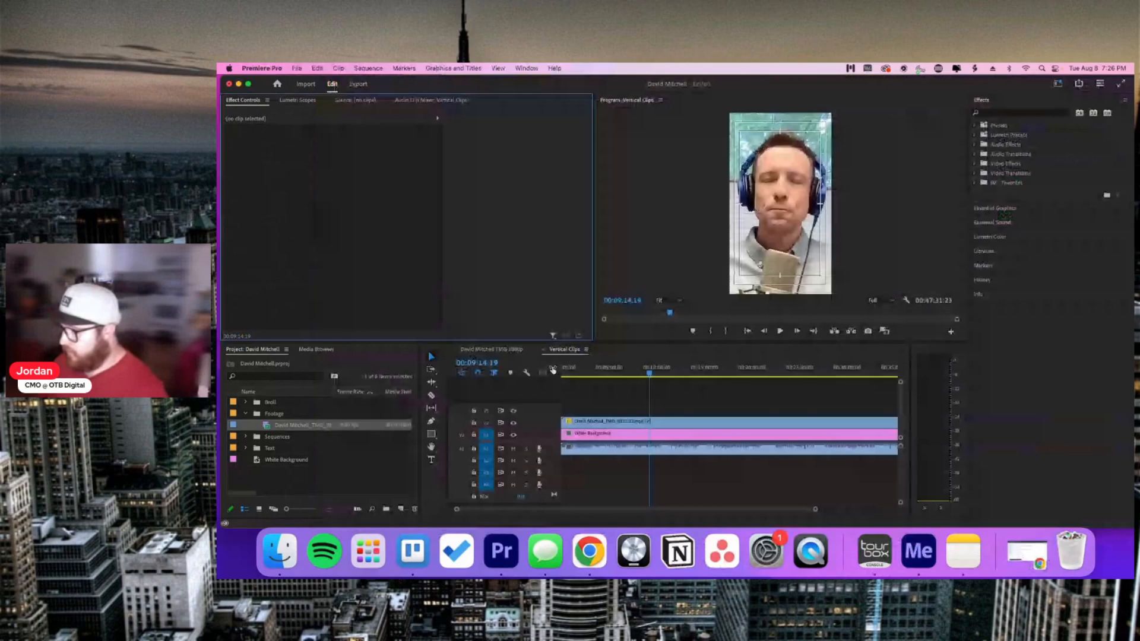
Step: Zoom into the timeline and move the playhead to 00:12:32:12
left_click(710, 397)
key("=")
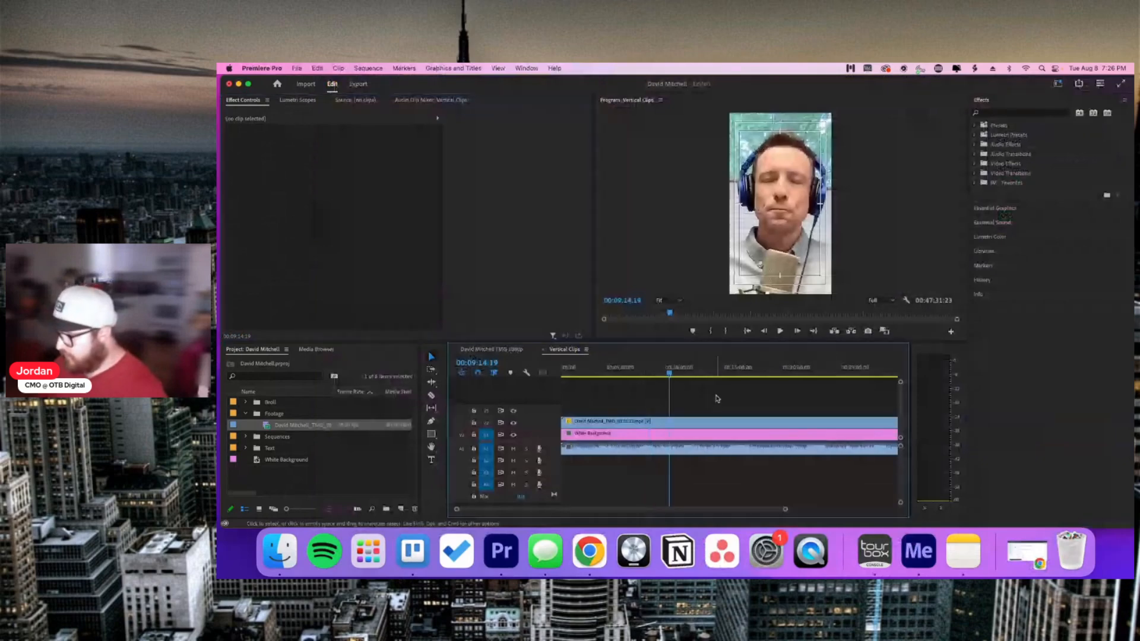
key("=")
scroll(757, 393, "right", 2)
scroll(735, 377, "right", 2)
scroll(730, 374, "up", 3)
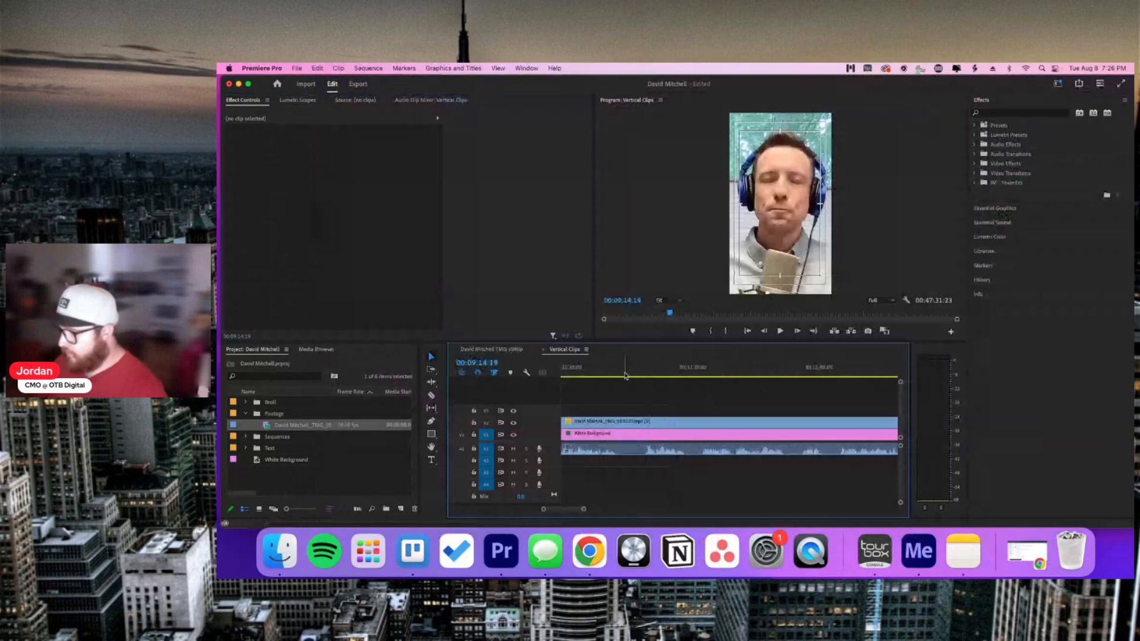
scroll(730, 375, "up", 2)
left_click(622, 374)
left_click_drag(622, 374, 652, 375)
Step: Play to 00:12:33:03 and split the podcast video clip there with the Razor tool
key("space")
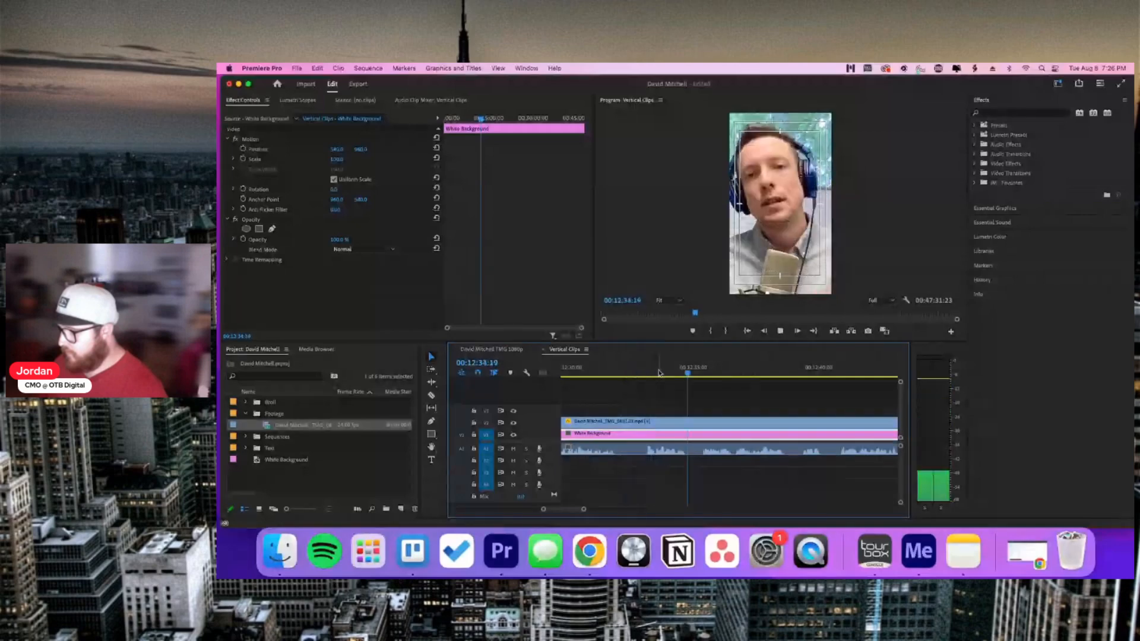
left_click(646, 374)
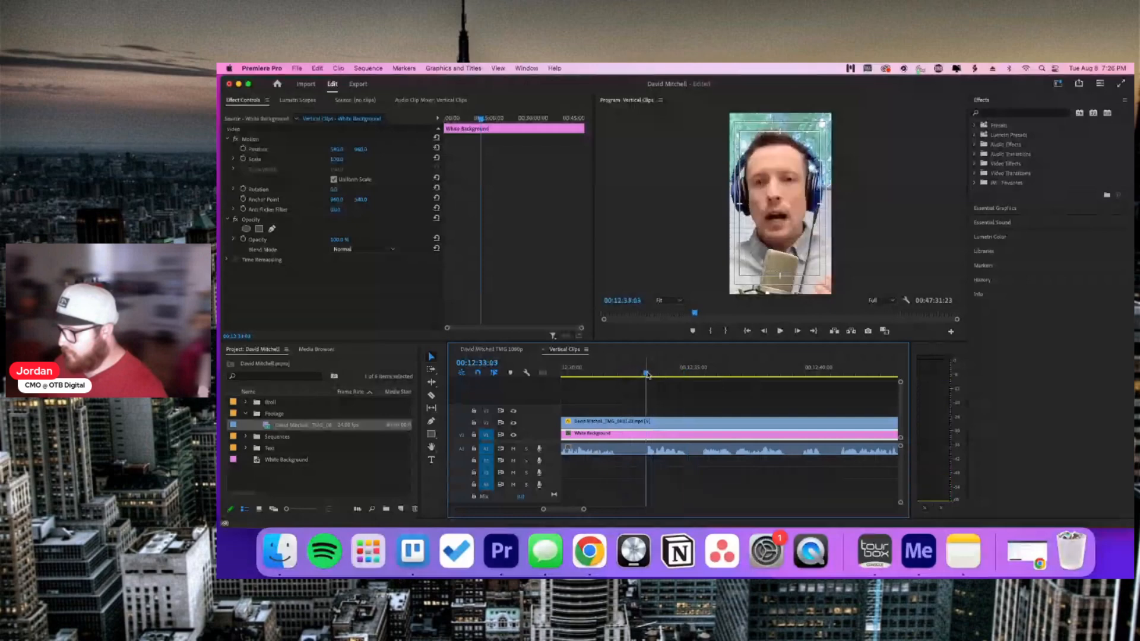
key("c")
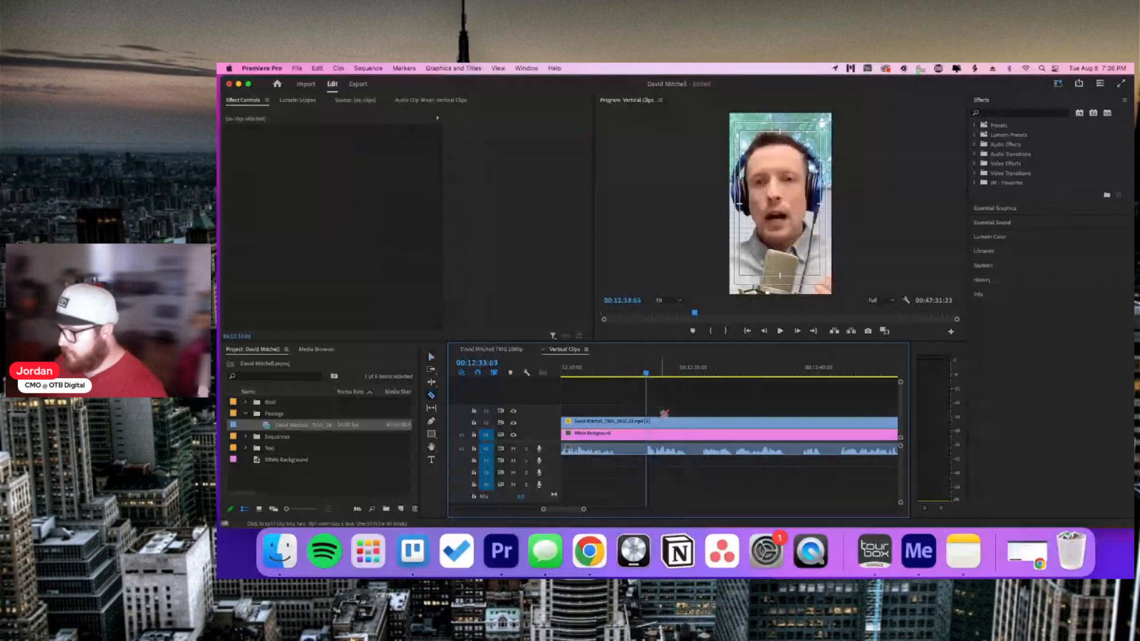
left_click(649, 421)
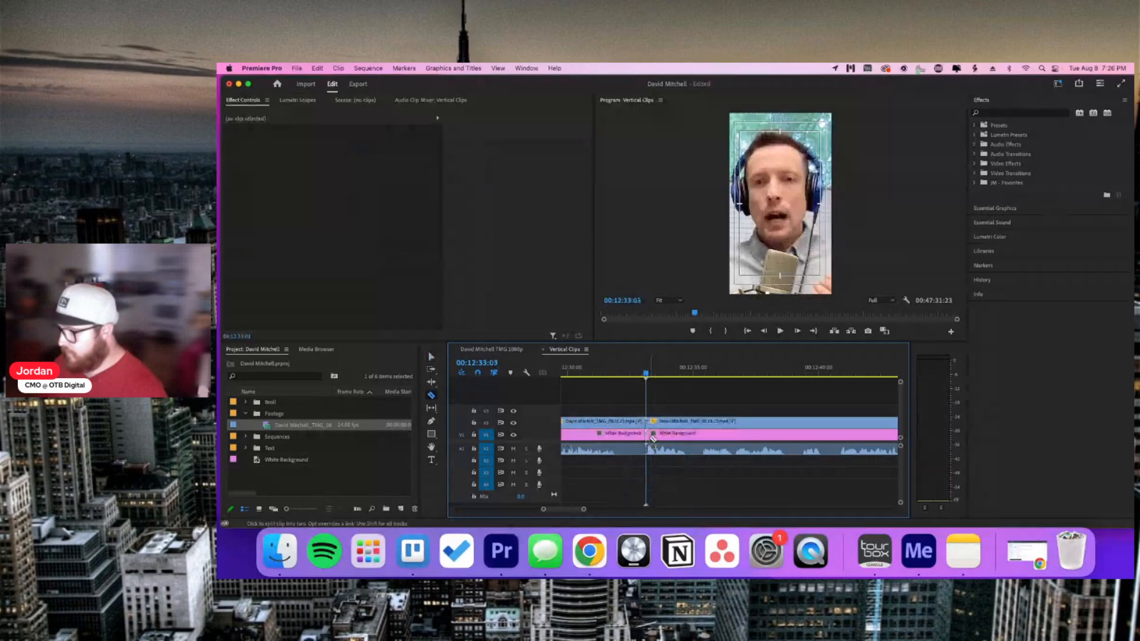
key("v")
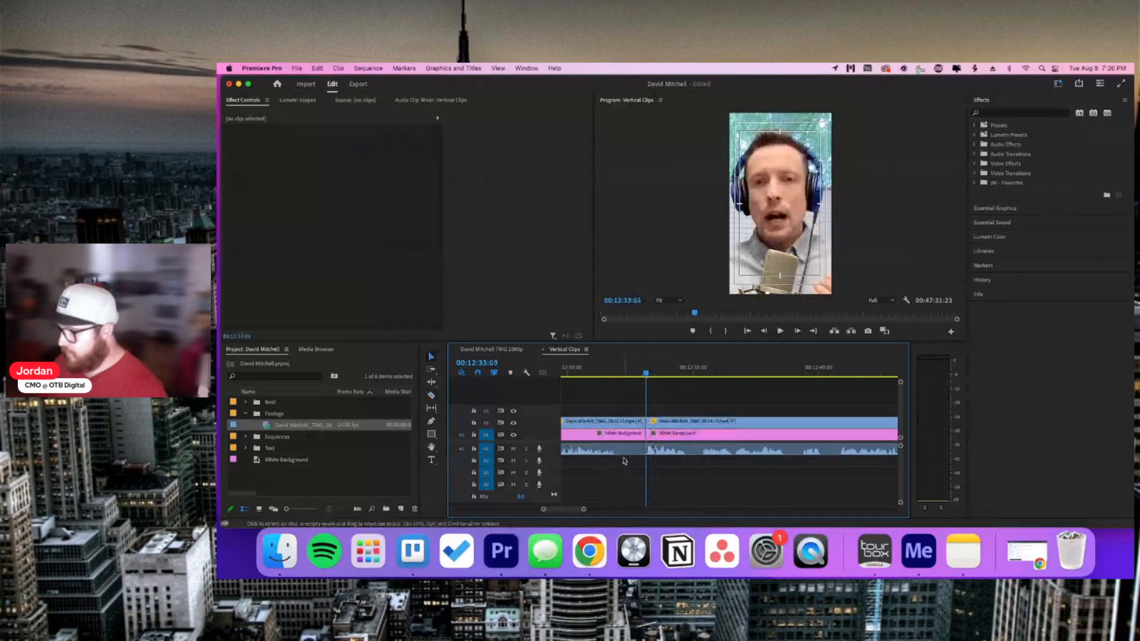
Step: Zoom the timeline out and check the Trello card's list of timestamps
left_click_drag(583, 509, 634, 513)
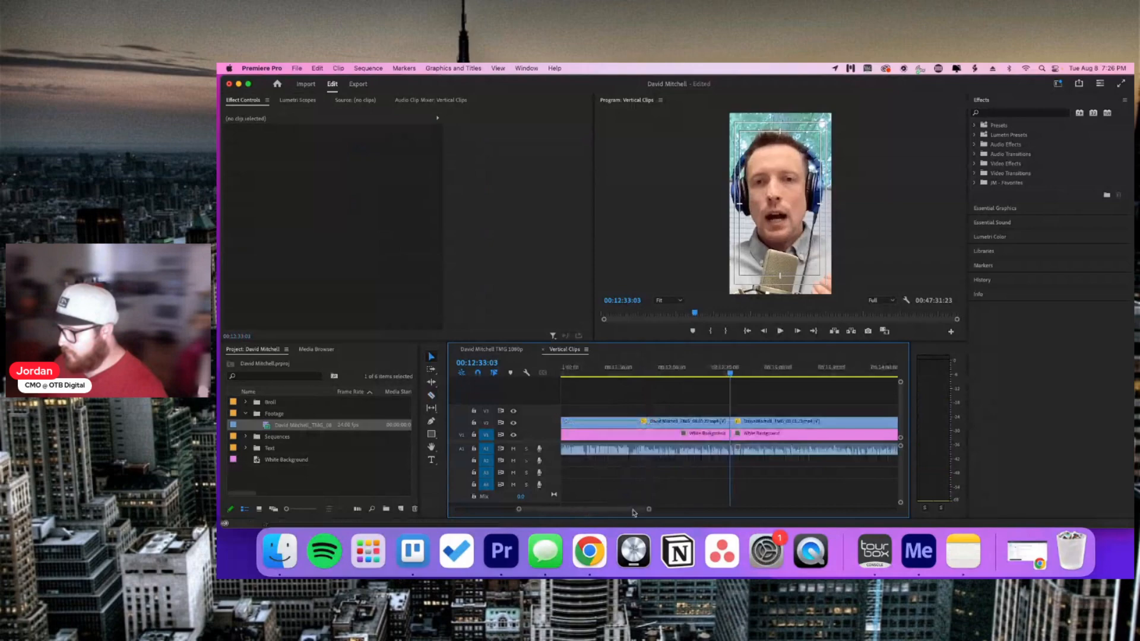
left_click(424, 551)
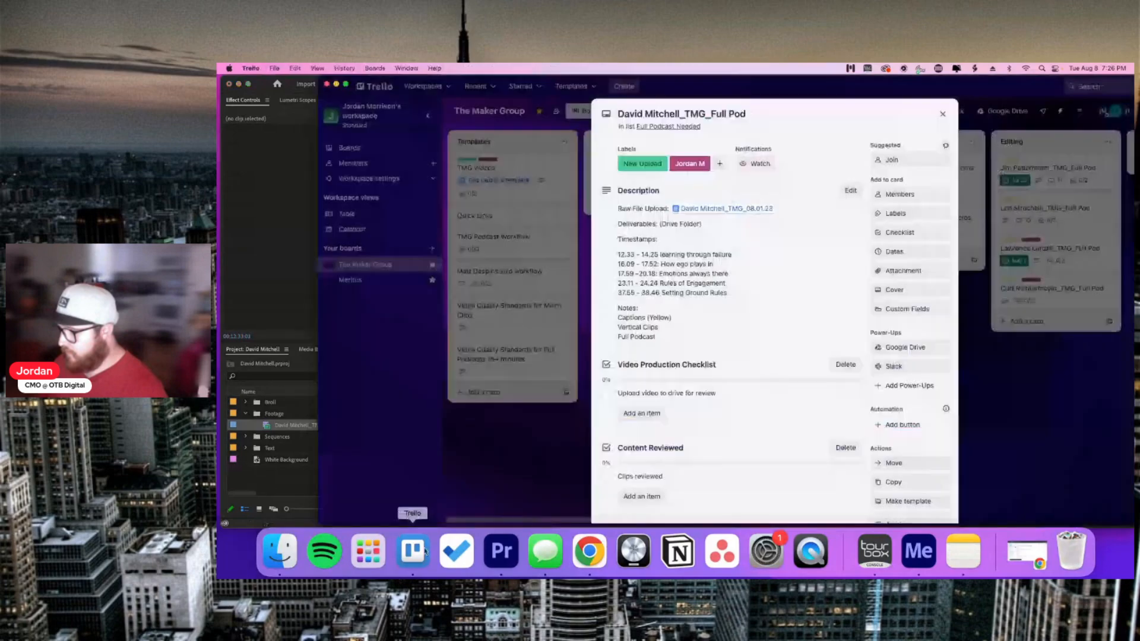
left_click(501, 551)
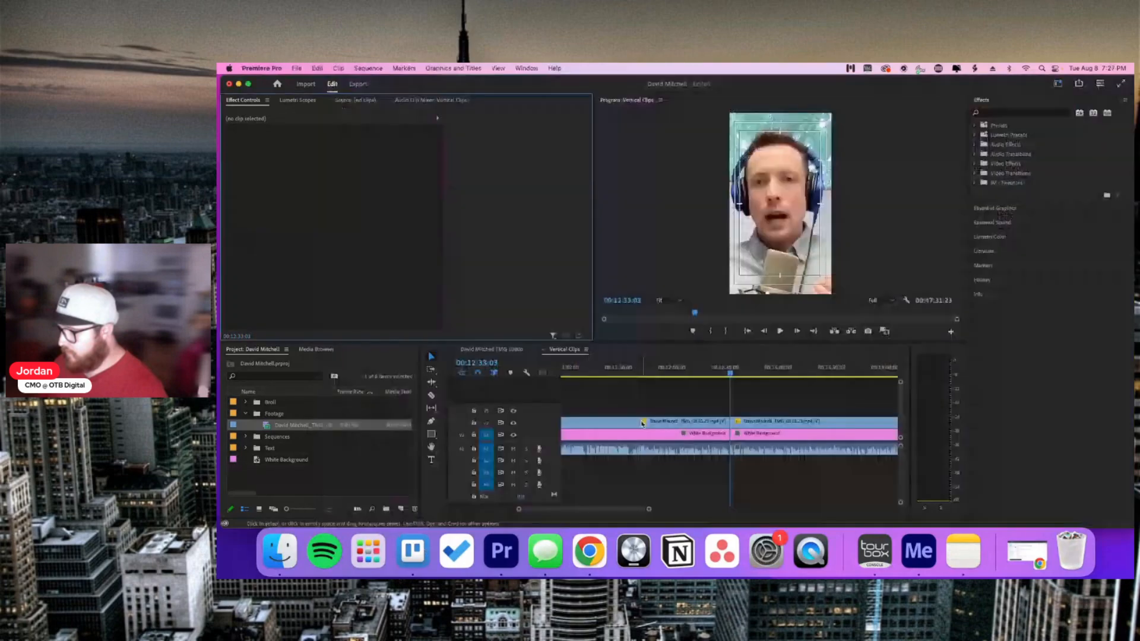
scroll(652, 424, "down", 5)
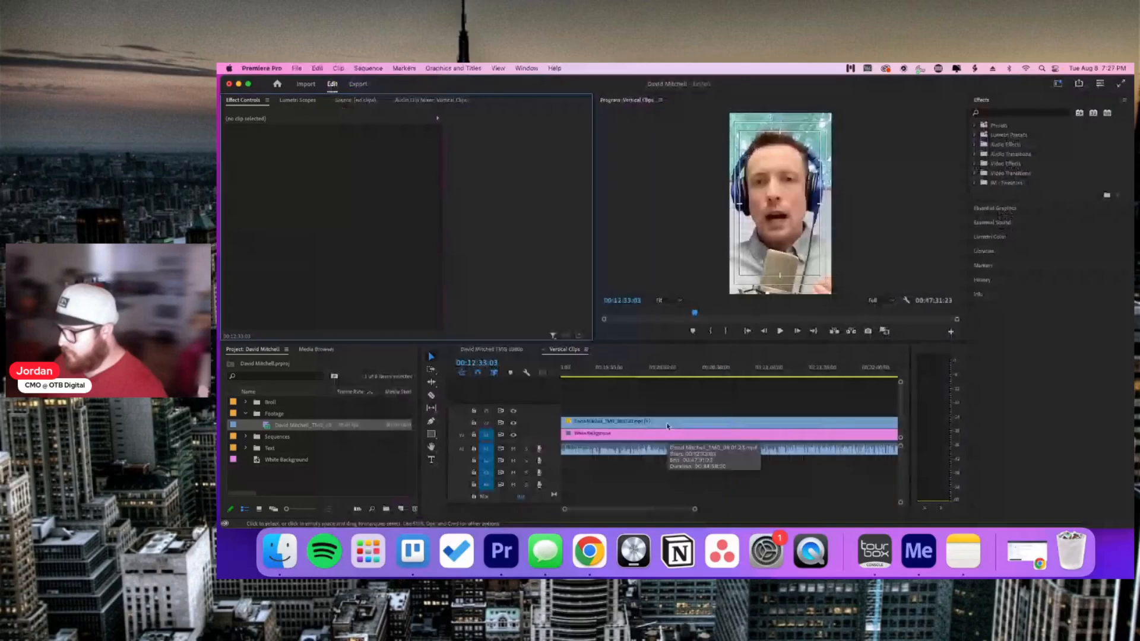
scroll(668, 425, "up", 3)
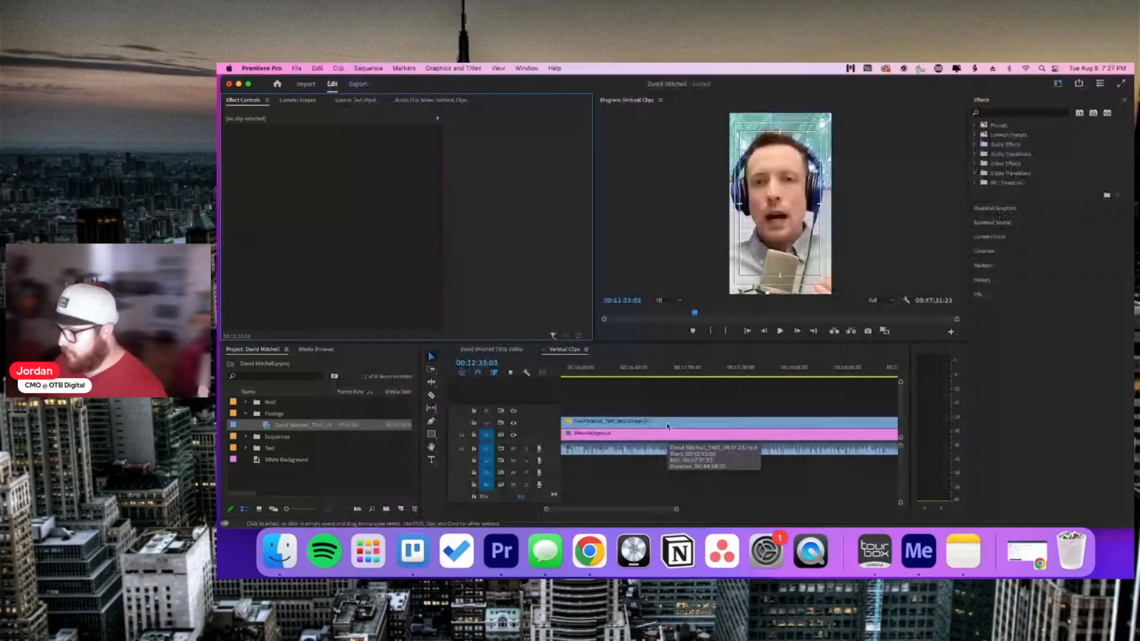
scroll(669, 414, "up", 3)
Step: Scrub and play around 00:14:20 to find the section end at 00:14:25:14
left_click(632, 371)
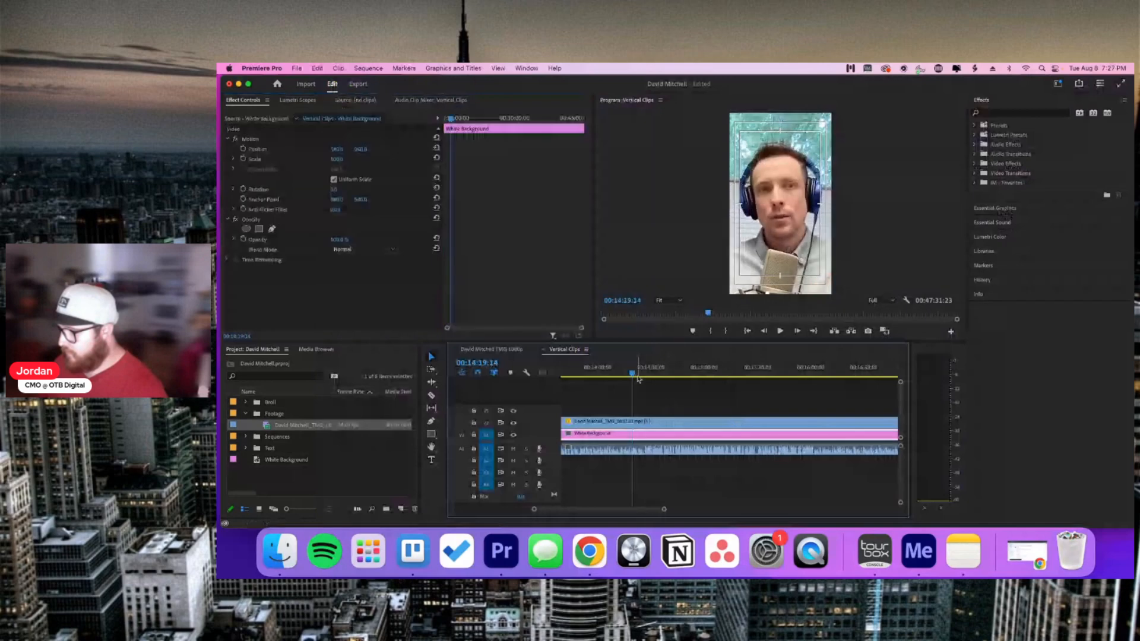
left_click(655, 374)
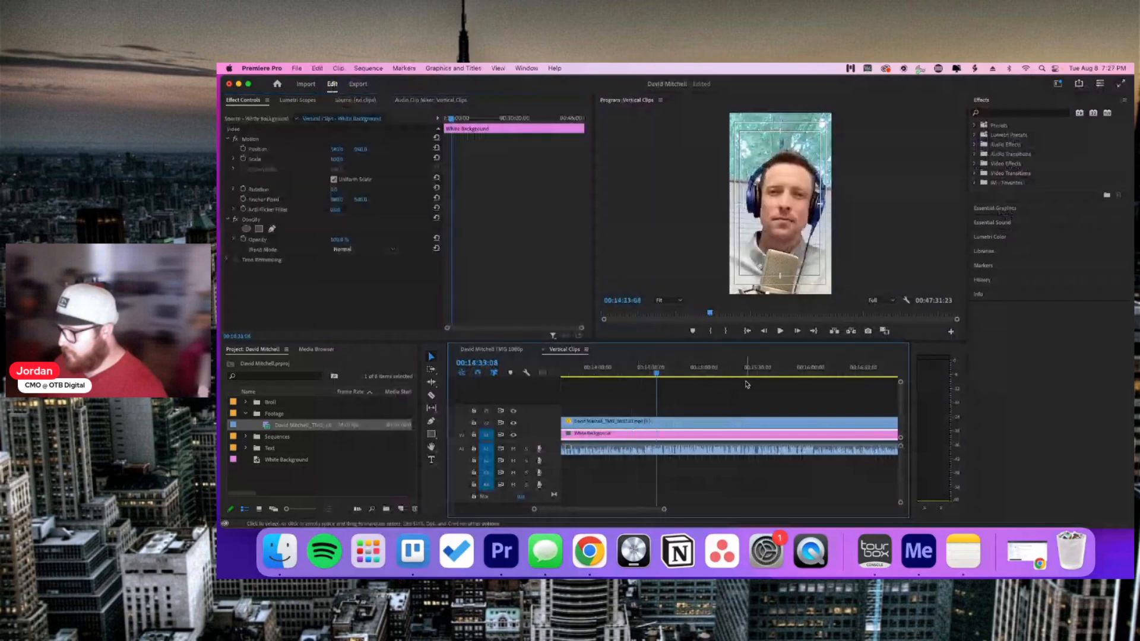
left_click(686, 373)
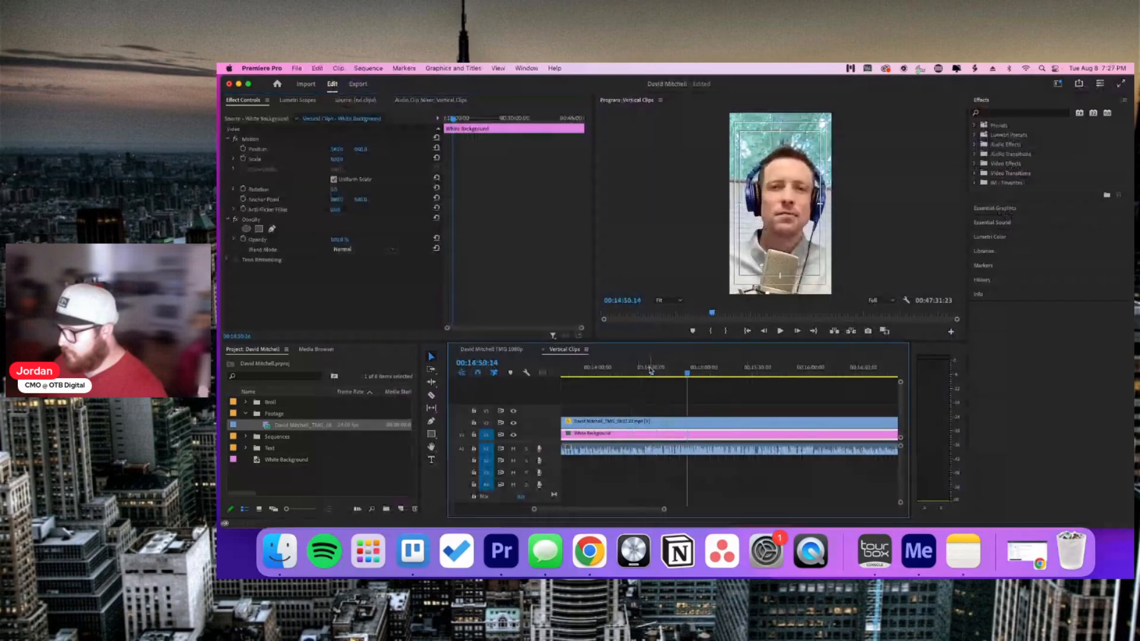
left_click(634, 373)
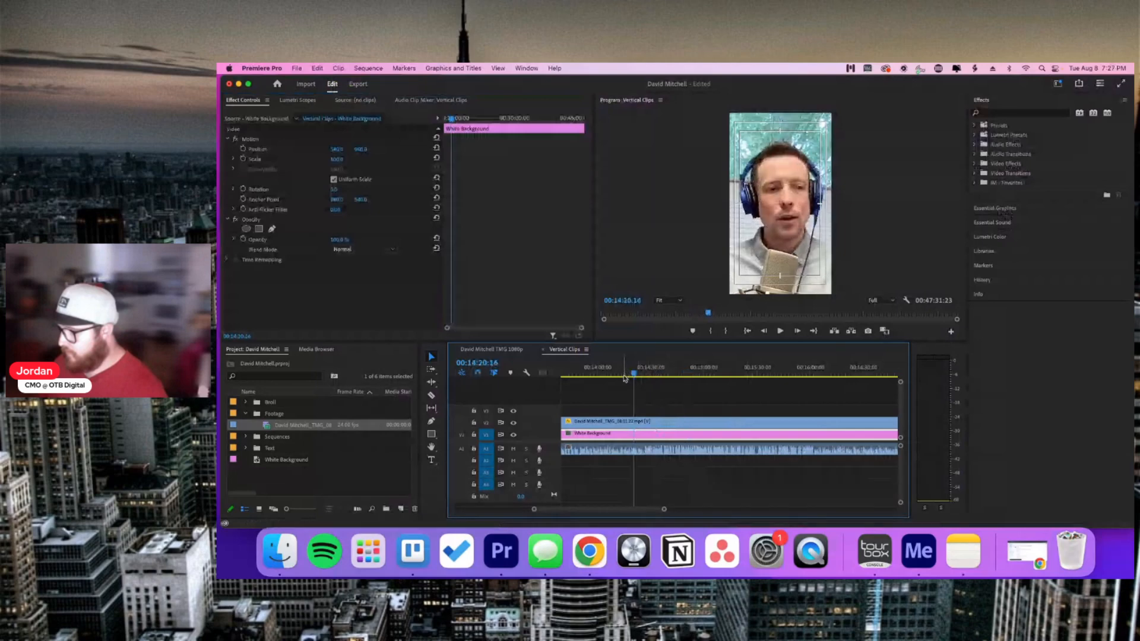
left_click(622, 375)
key("space")
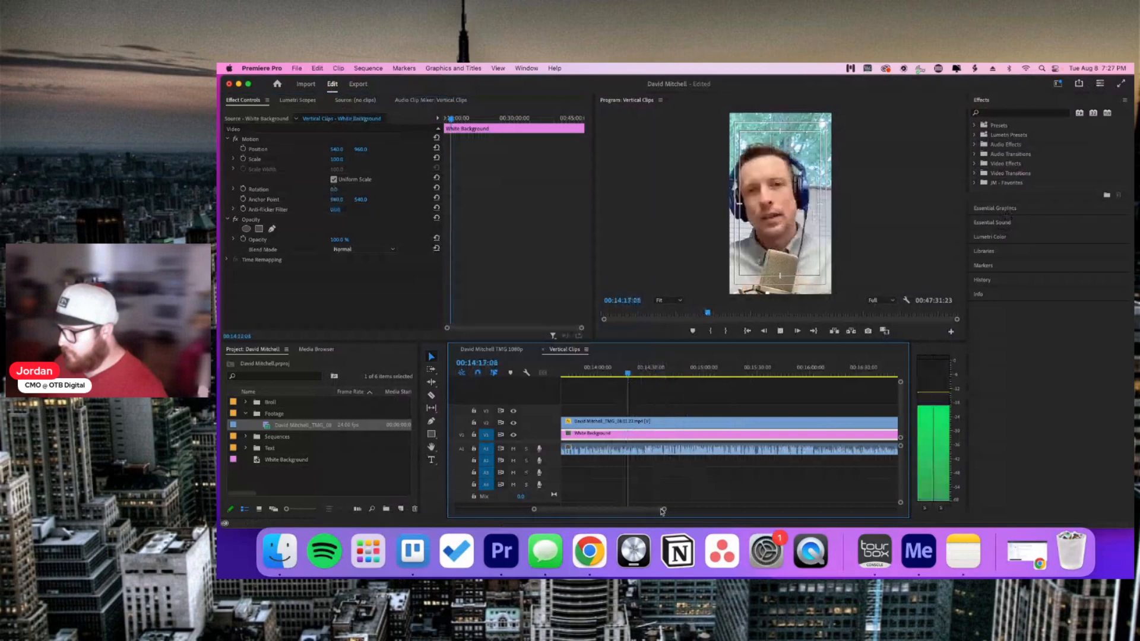
left_click_drag(662, 512, 659, 509)
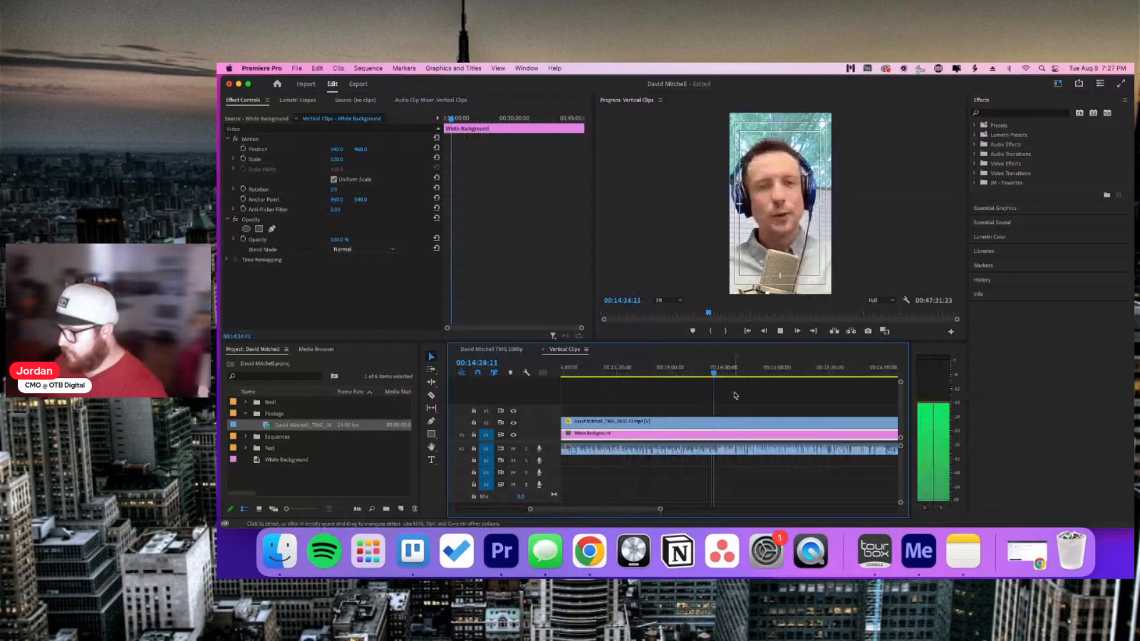
key("space")
Step: Cut both the interview clip and the White Background clip at 00:14:25:14
left_click(751, 383)
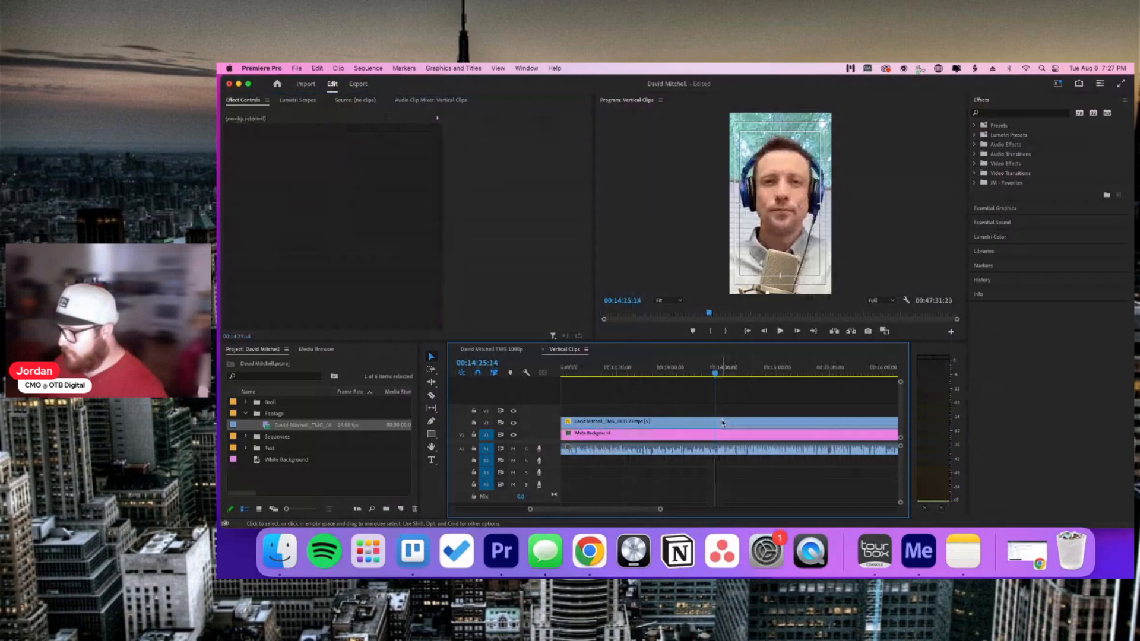
key("c")
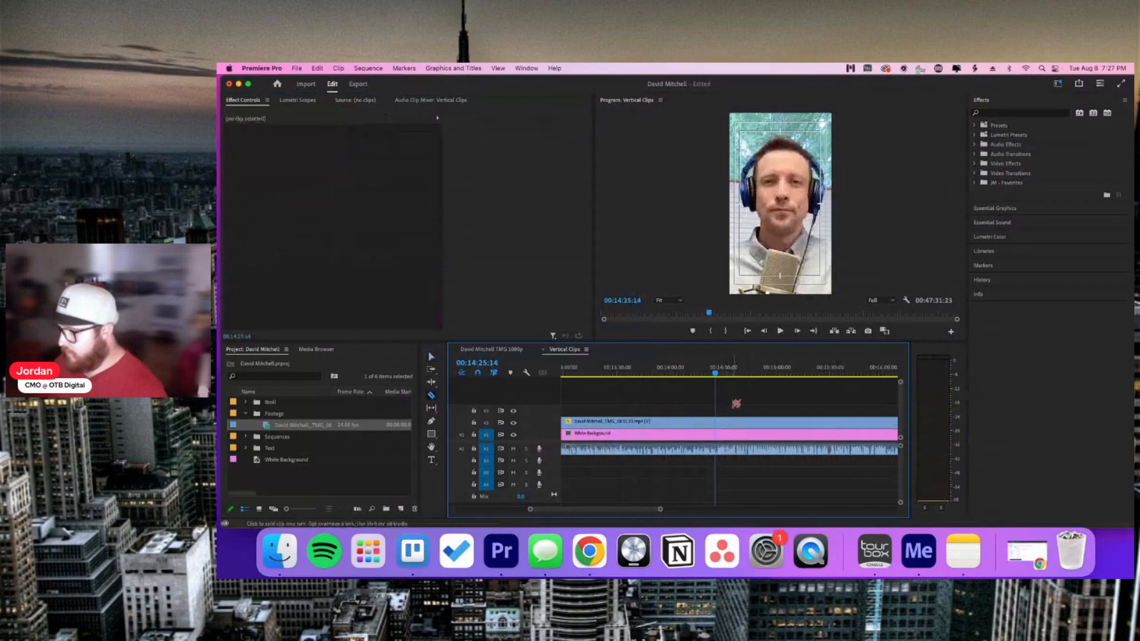
left_click(718, 421)
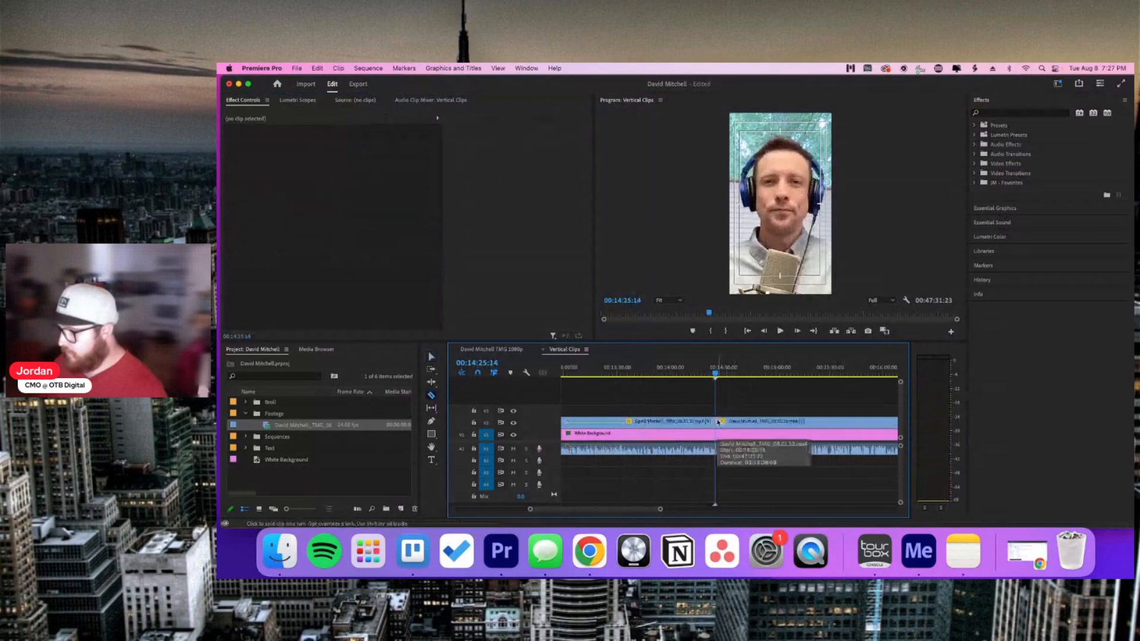
left_click(718, 433)
Step: Lift the middle 12:33–14:25 interview section up onto the track above
key("v")
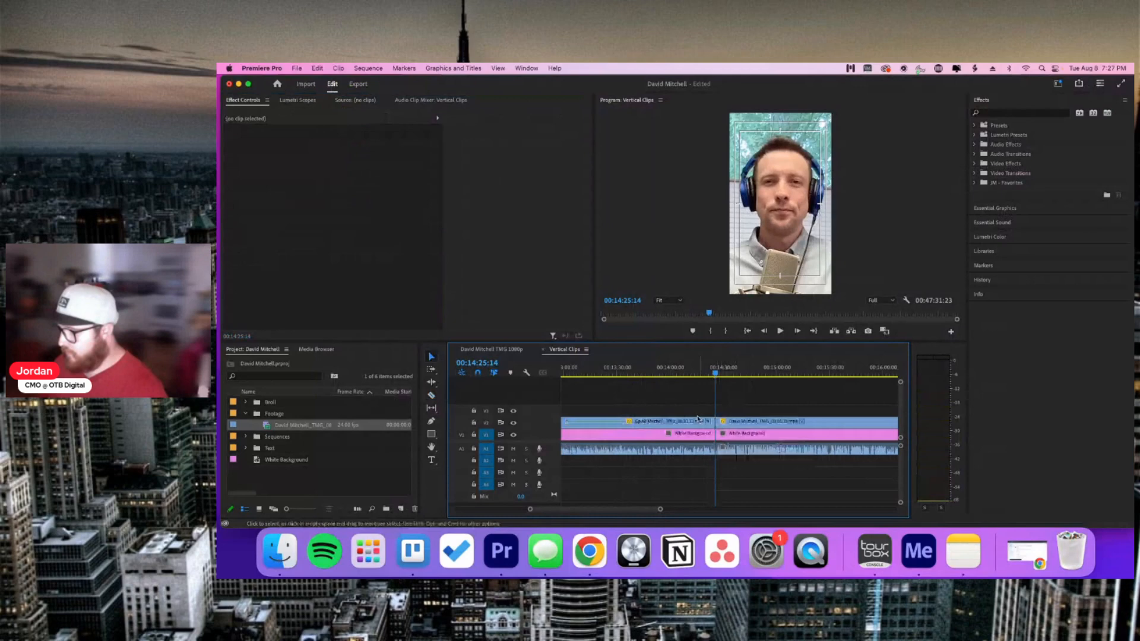
left_click_drag(530, 509, 512, 509)
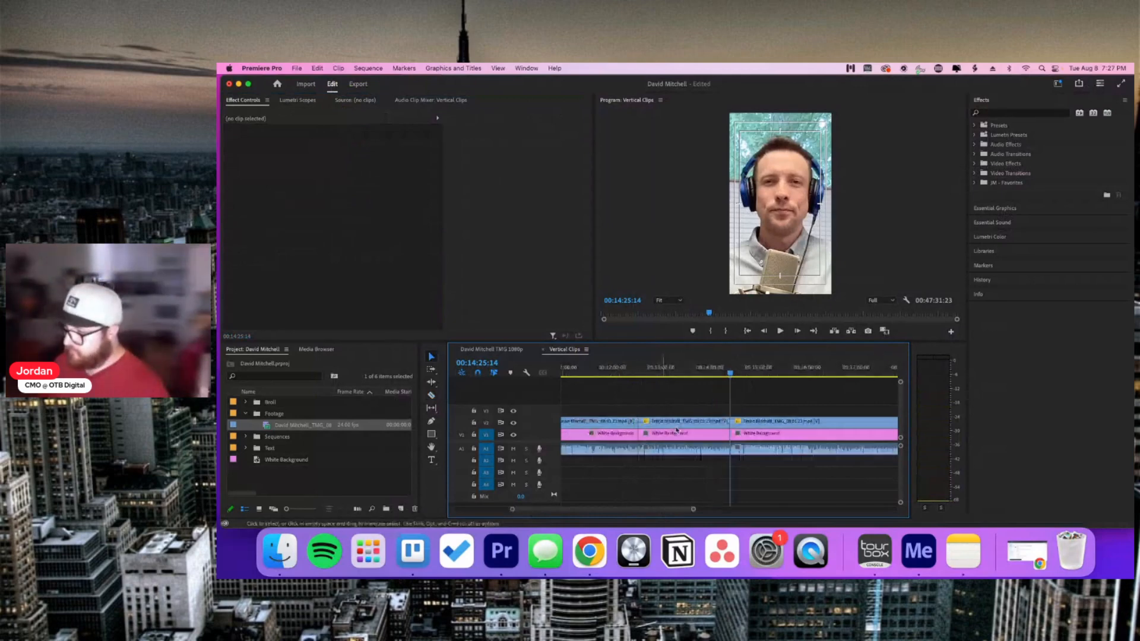
left_click_drag(681, 424, 687, 411)
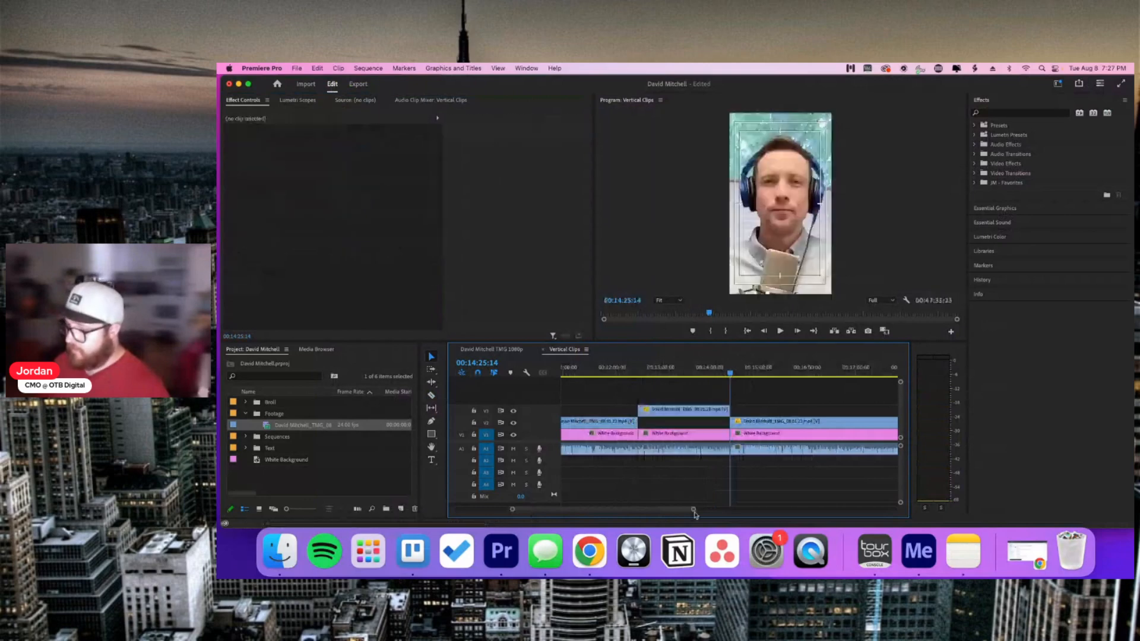
left_click_drag(693, 509, 820, 510)
left_click_drag(951, 505, 875, 503)
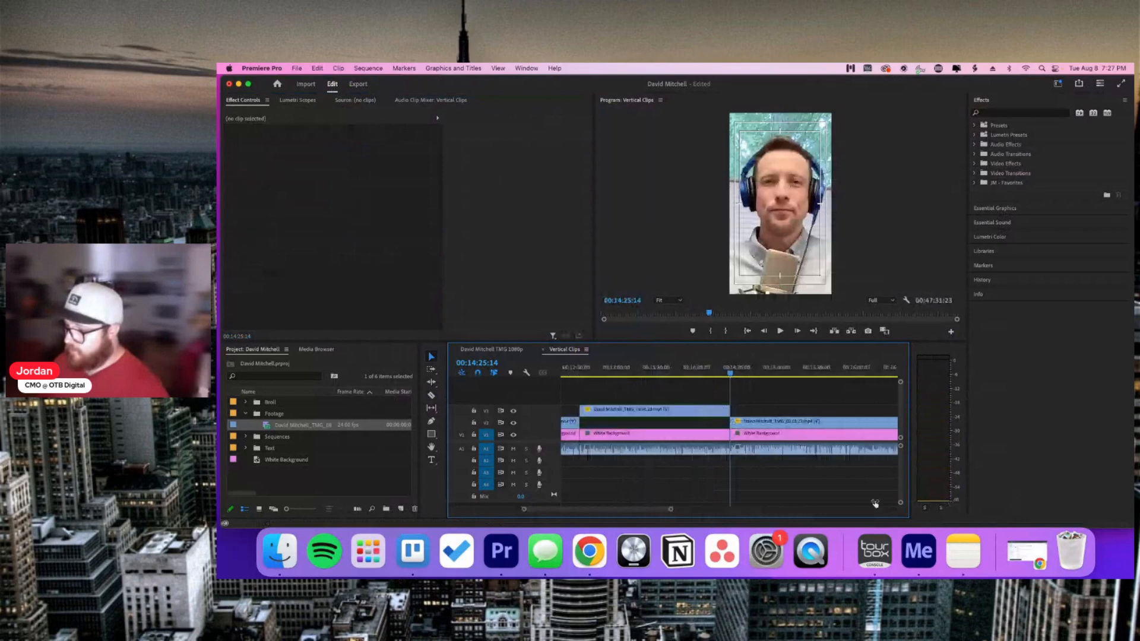
Step: Add a marker at the section start, 00:12:33:02, and recheck the Trello timestamps
left_click(583, 372)
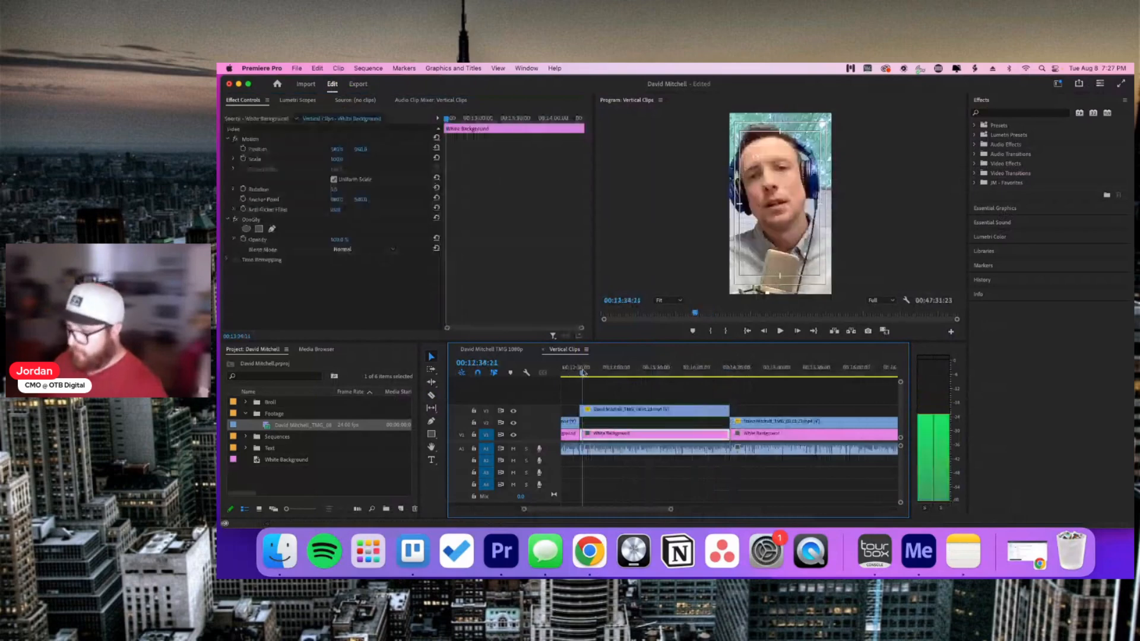
key("Up")
left_click(601, 386)
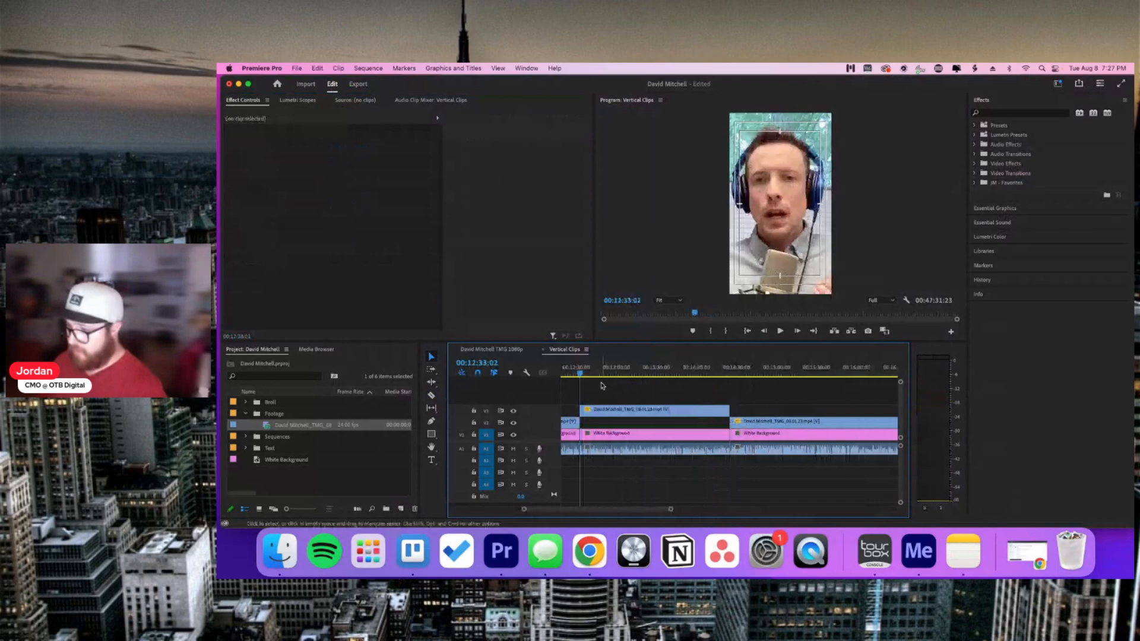
key("m")
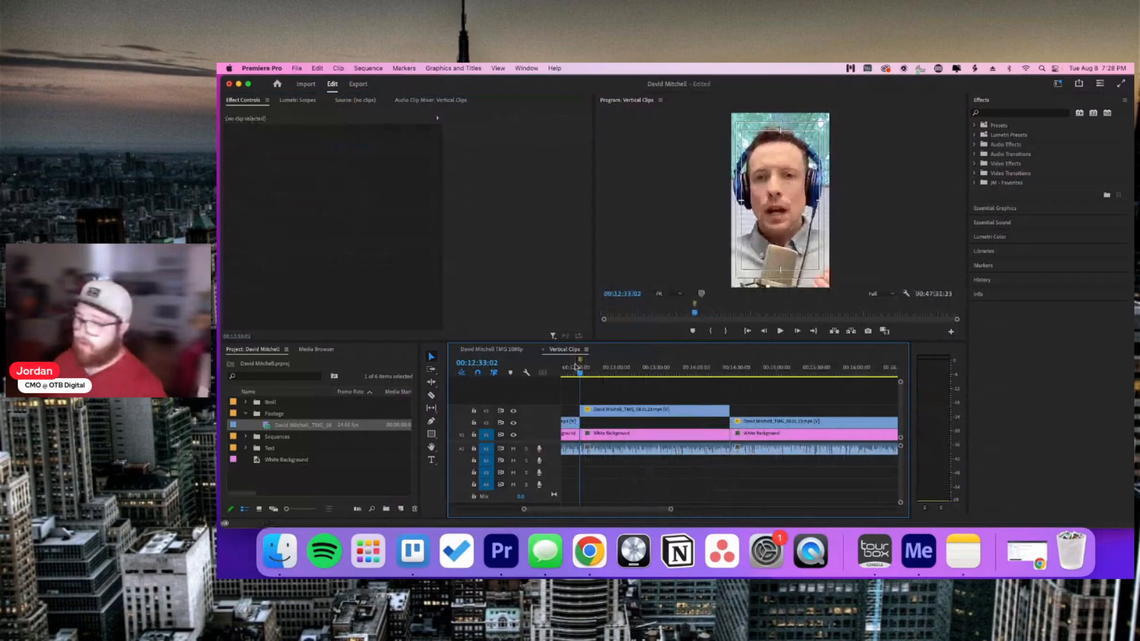
left_click_drag(670, 509, 864, 515)
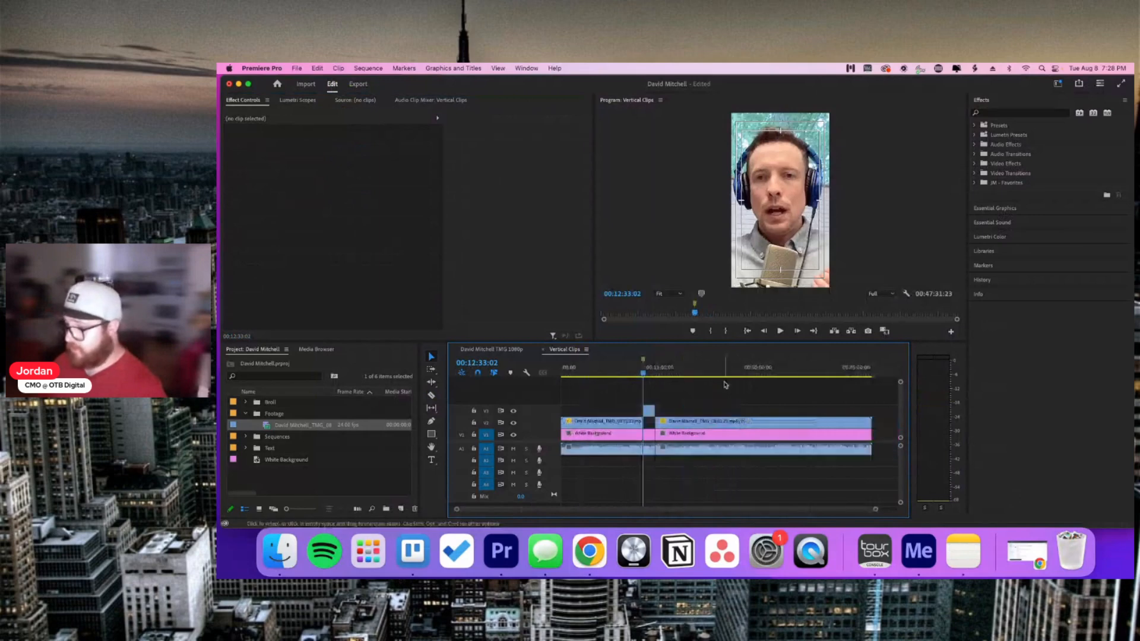
left_click(766, 370)
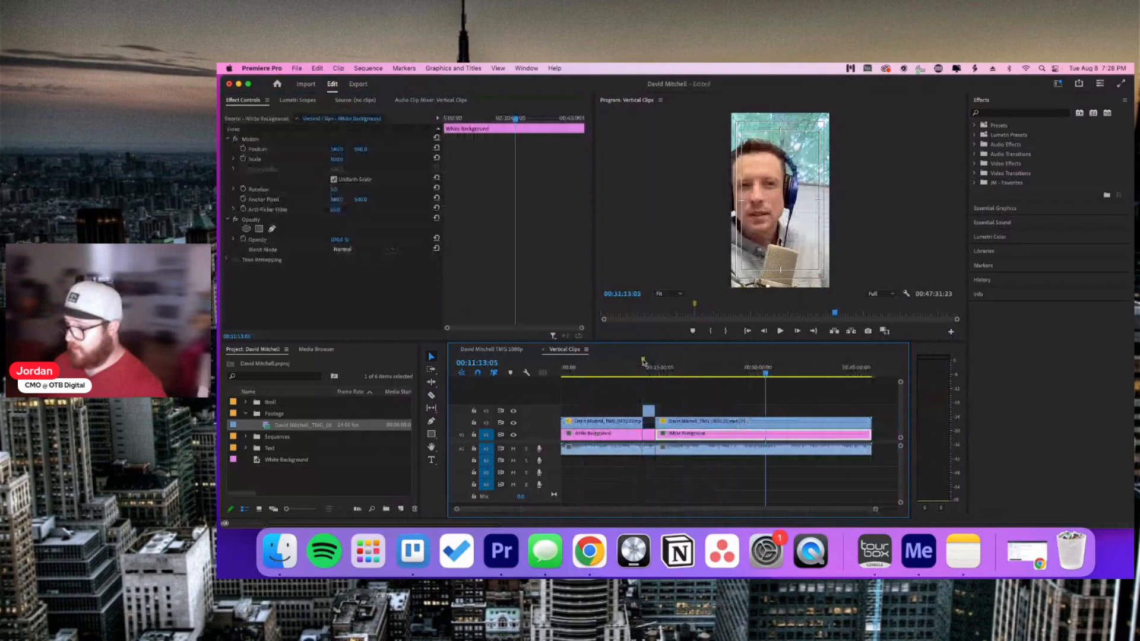
left_click(643, 363)
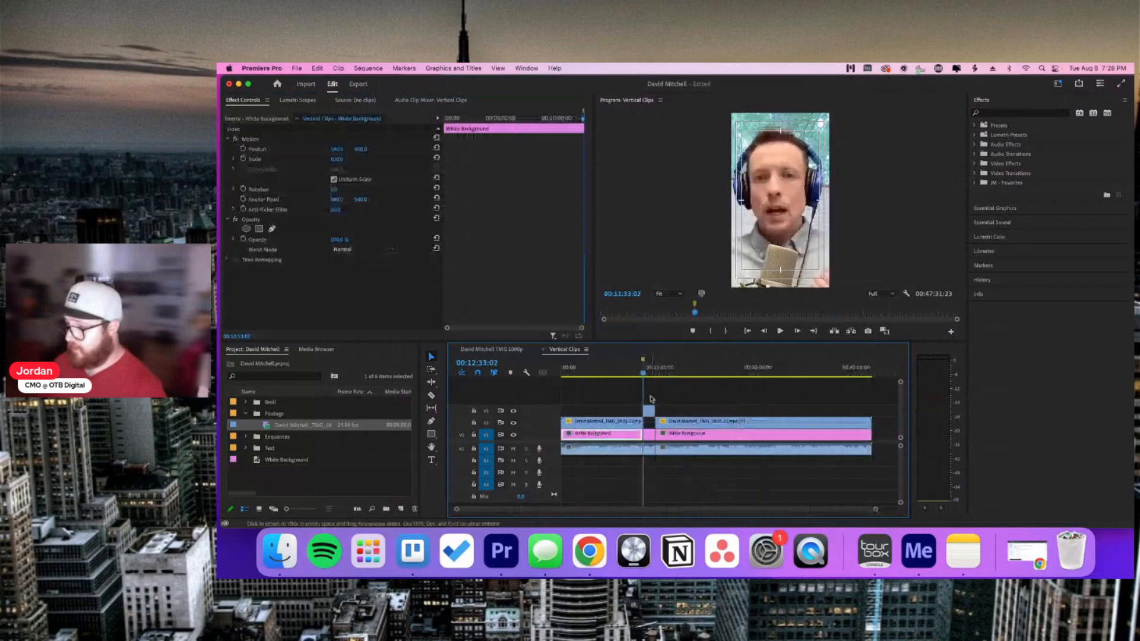
left_click(676, 396)
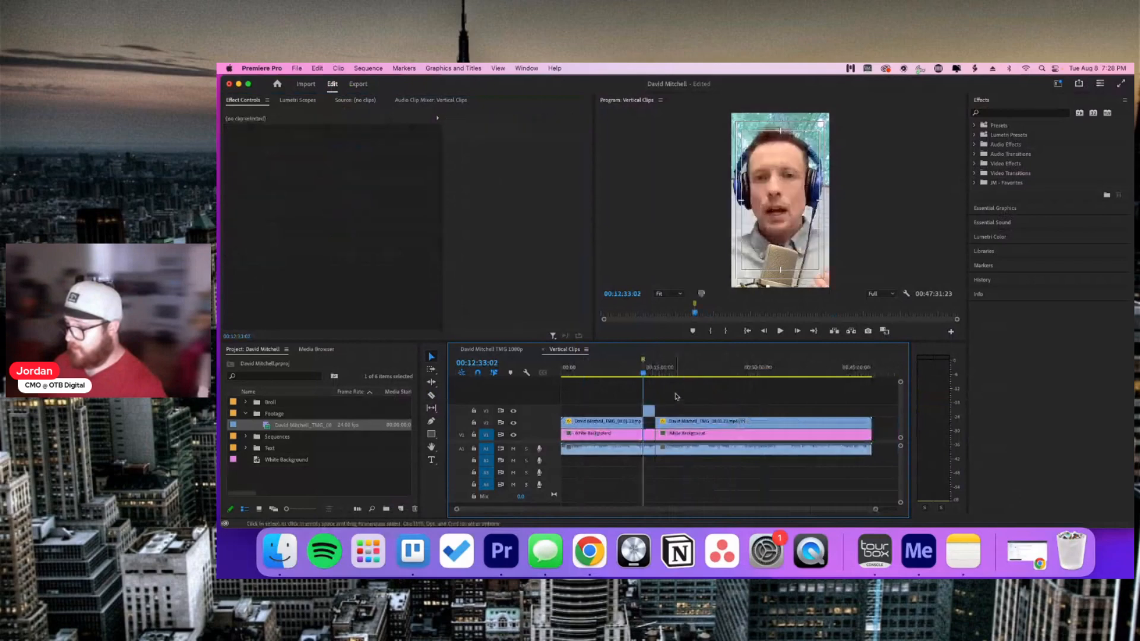
left_click(413, 550)
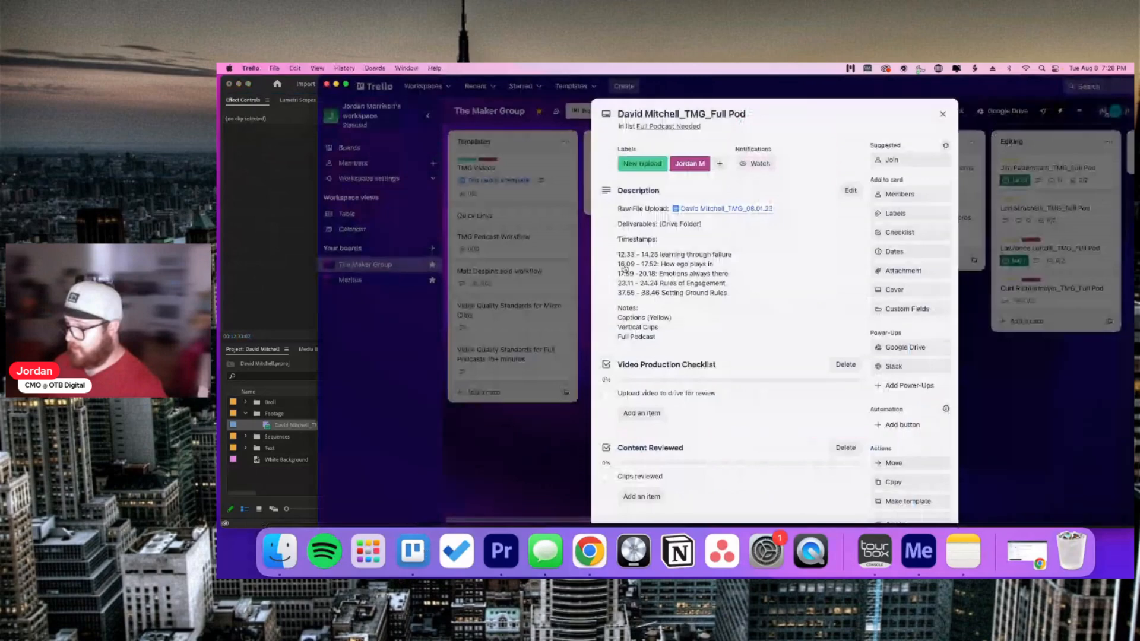
left_click(289, 299)
Step: Zoom in and play around 00:16:07 to locate the start of the 16:09 section
left_click(664, 370)
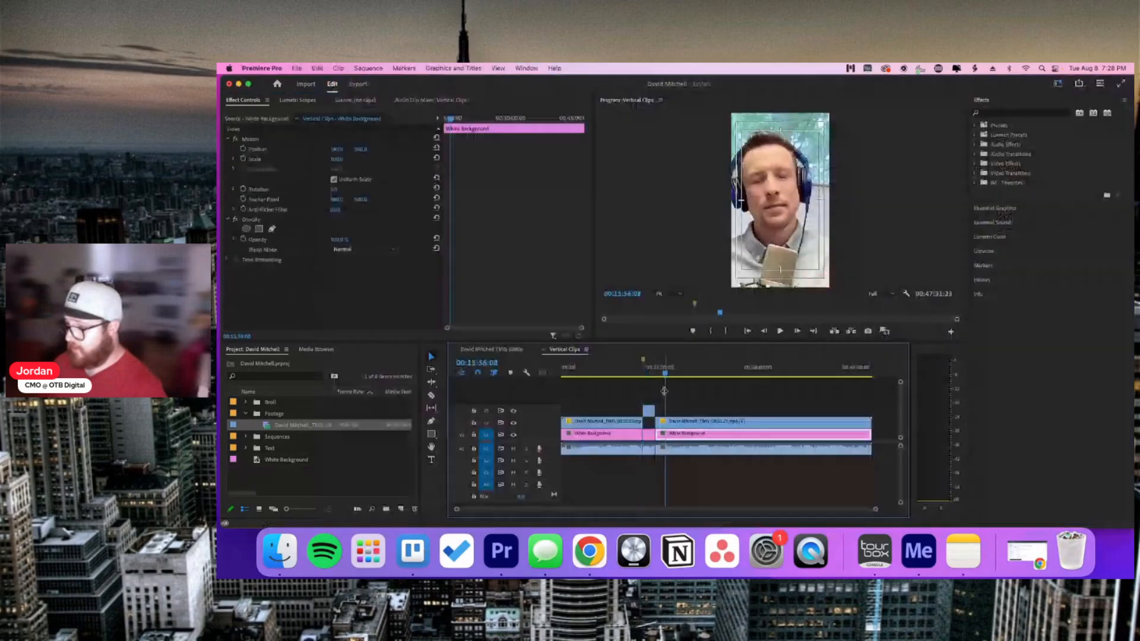
key("=")
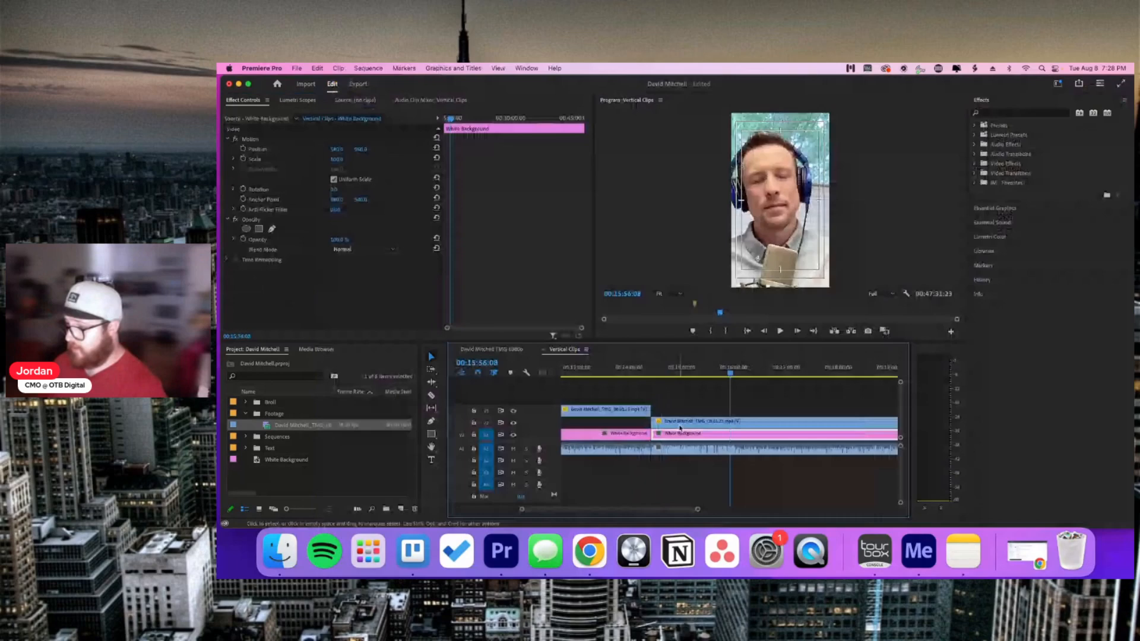
key("=")
left_click(753, 372)
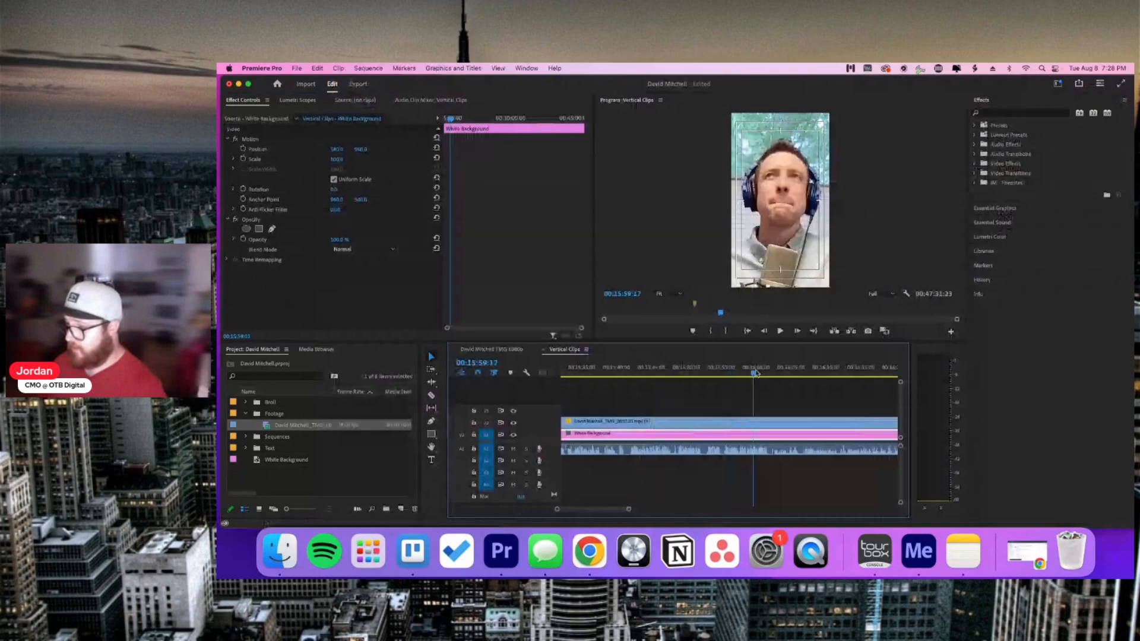
left_click_drag(755, 372, 808, 372)
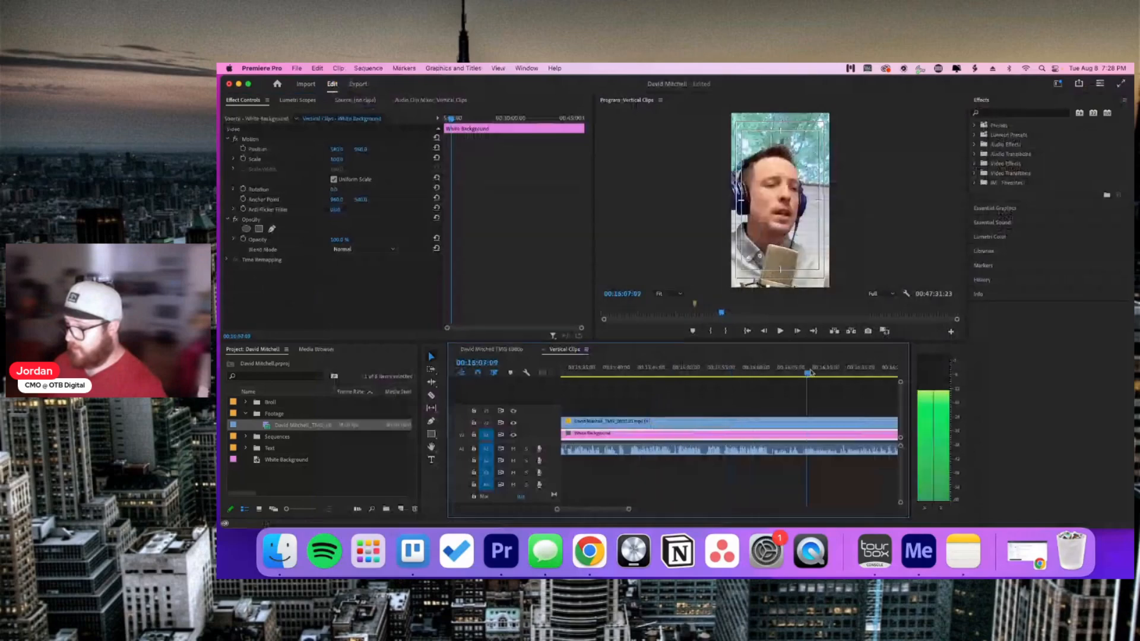
key("space")
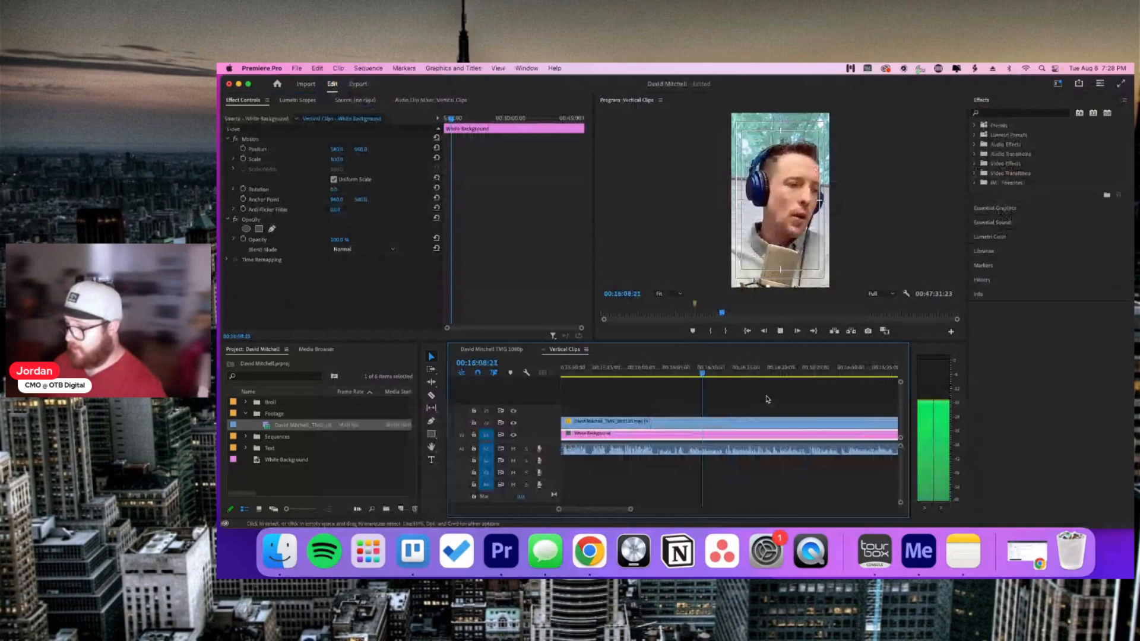
left_click(715, 380)
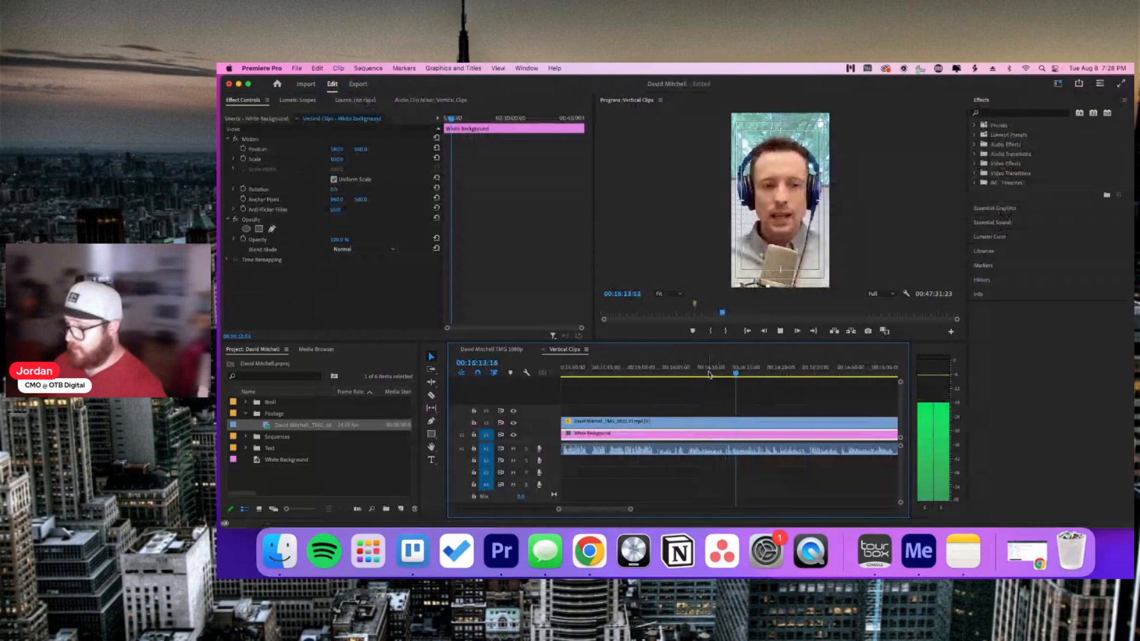
left_click(707, 373)
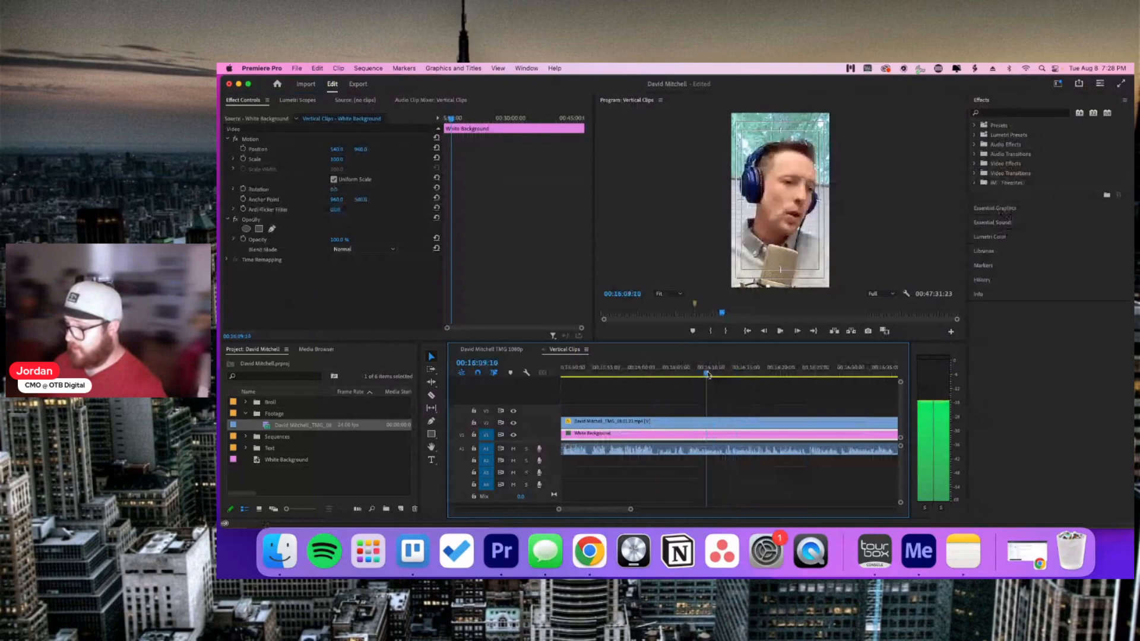
key("space")
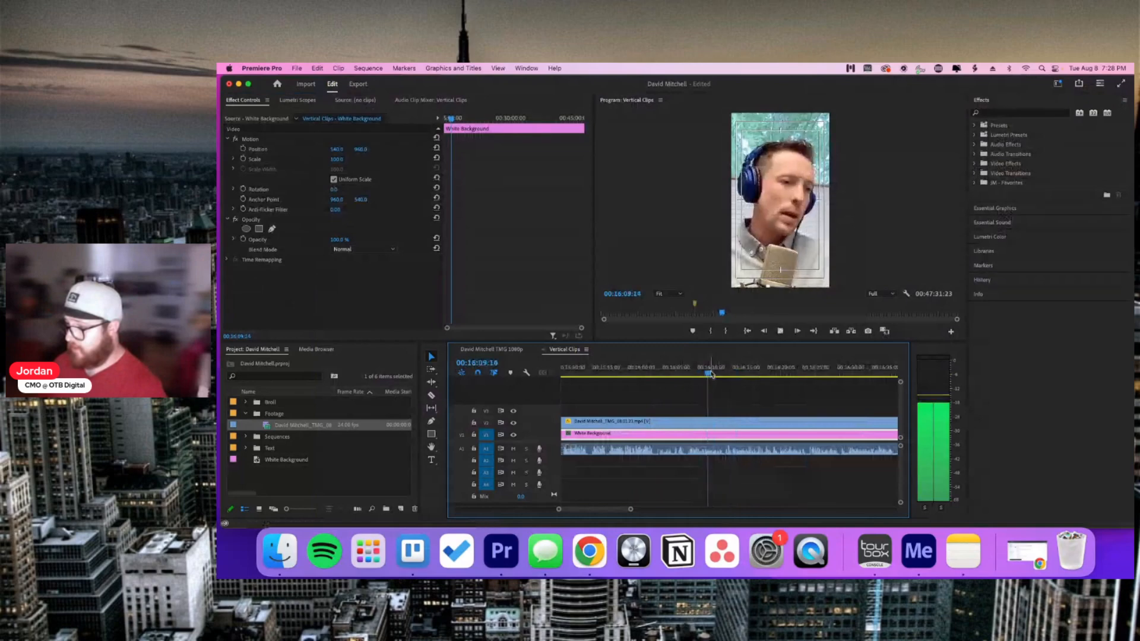
key("space")
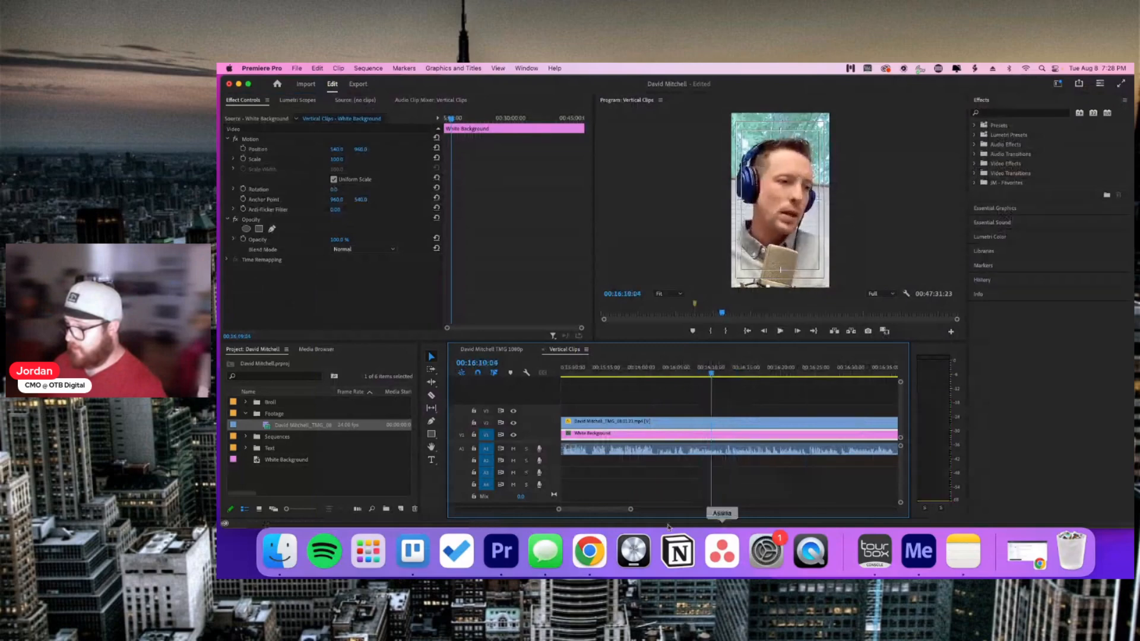
Step: Fine-tune the playhead to 00:16:09:10 by replaying the moment
key("=")
key("=")
left_click(707, 368)
key("space")
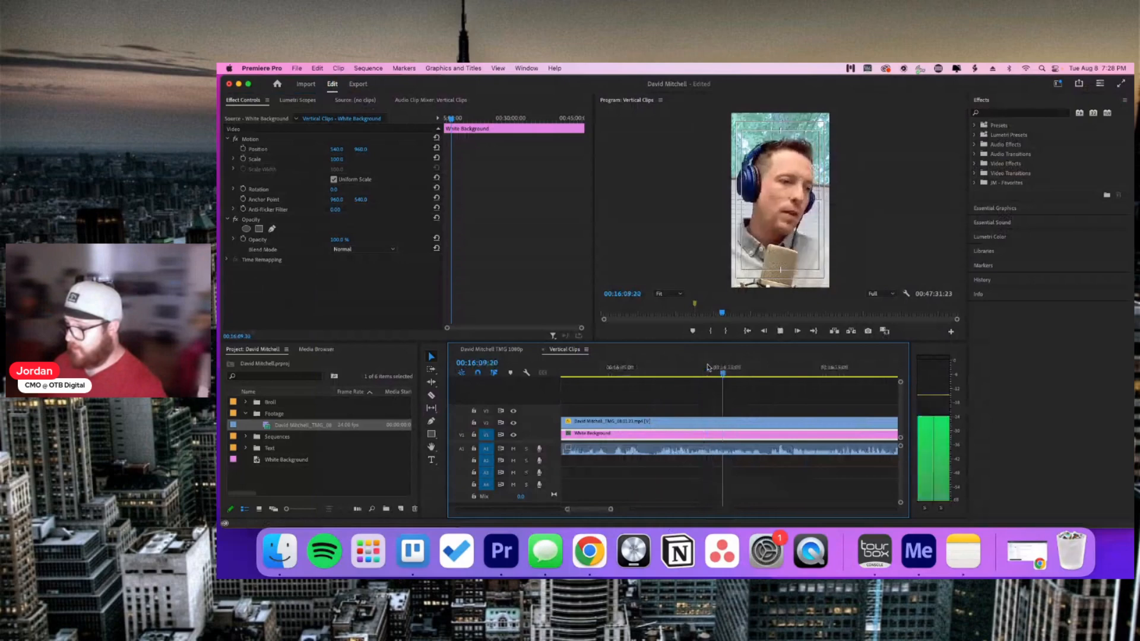
left_click(711, 368)
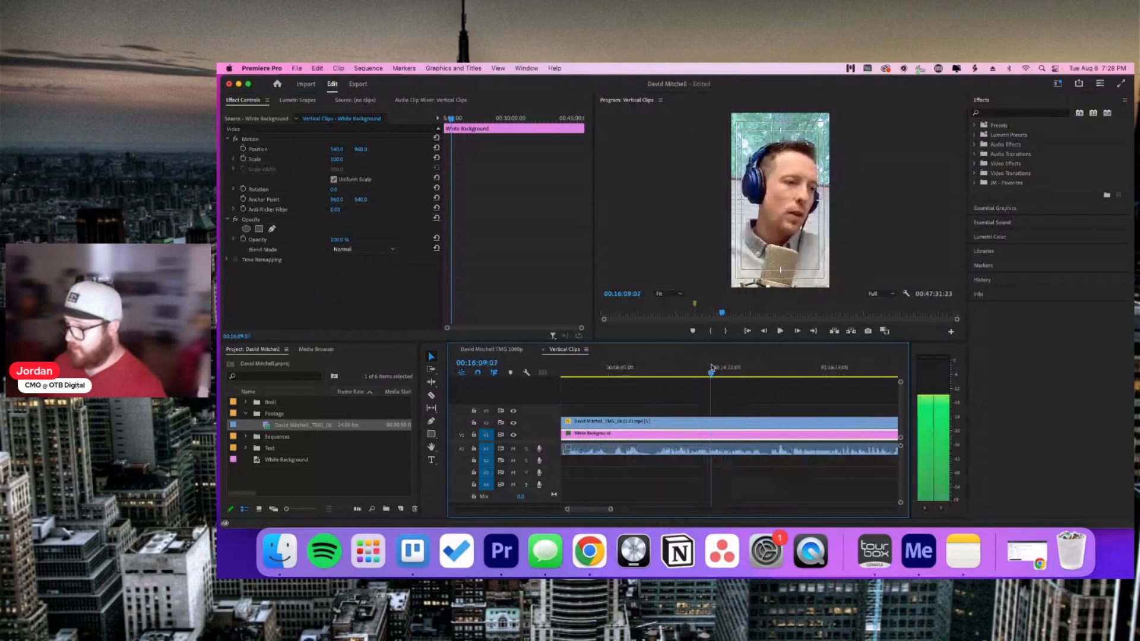
key("space")
left_click(716, 368)
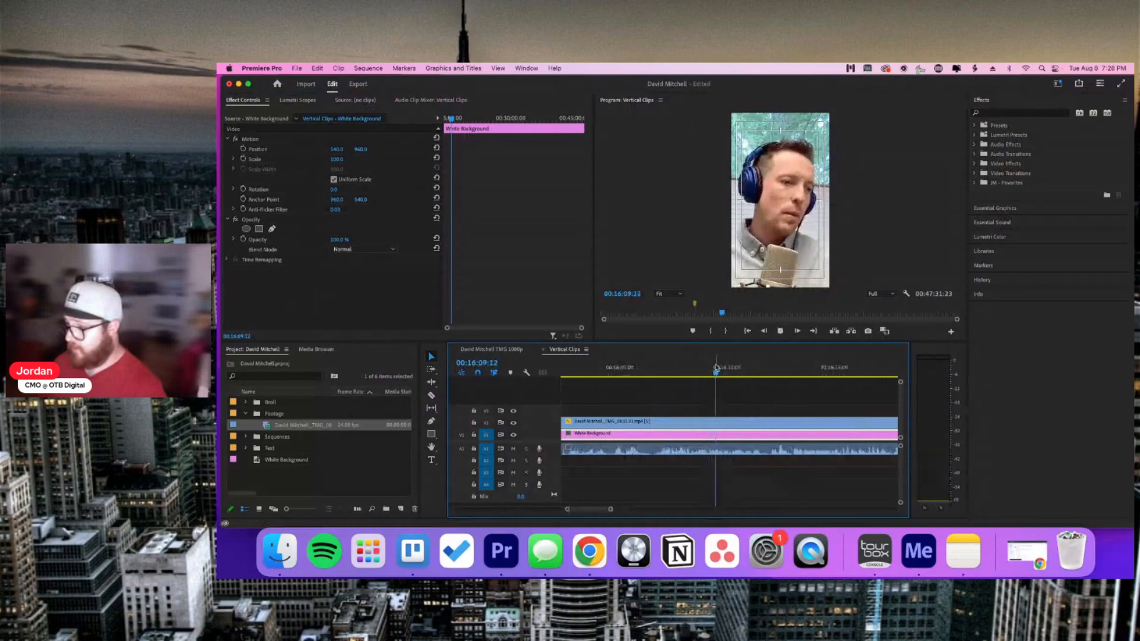
left_click(714, 368)
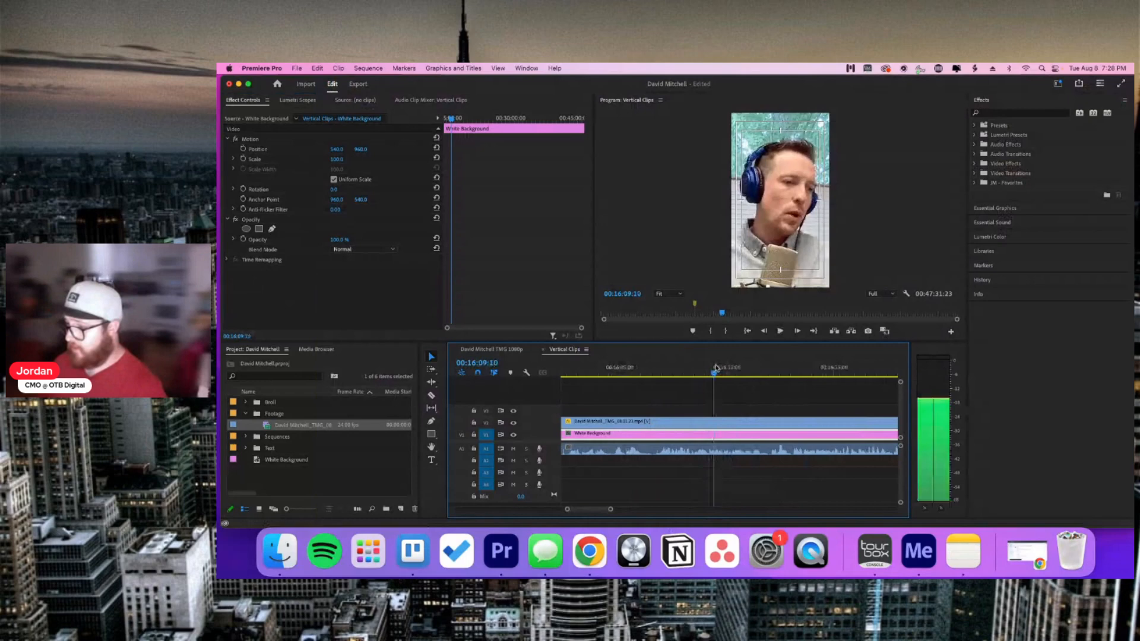
Step: Cut the footage and White Background clips at 00:16:09 and add a marker there
left_click(736, 406)
key("c")
left_click(716, 430)
left_click(716, 433)
key("v")
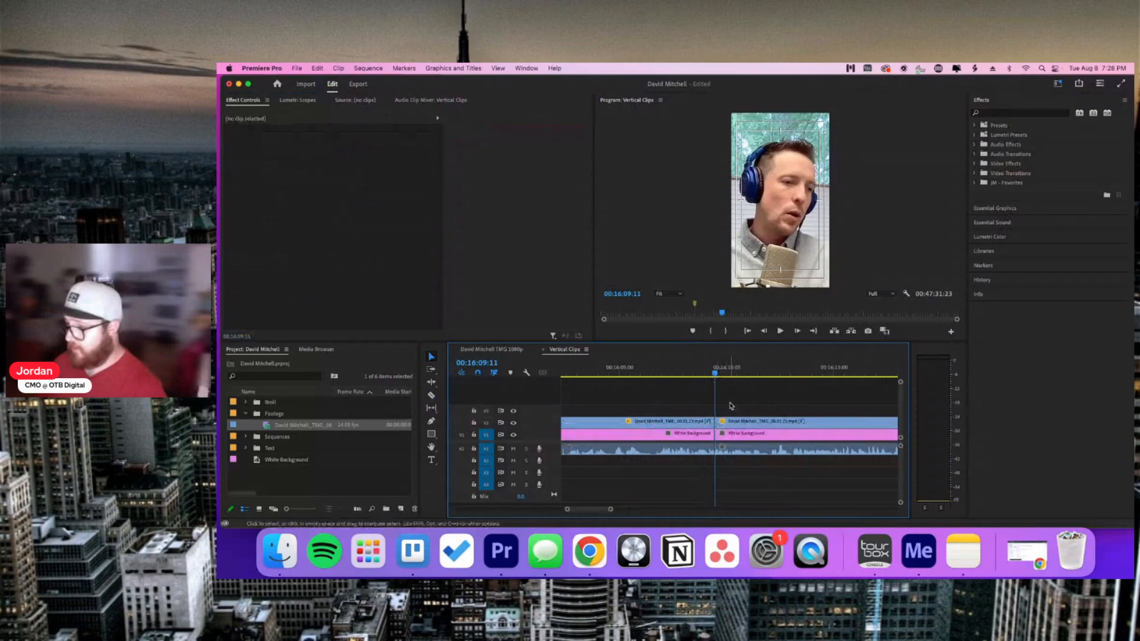
key("m")
Step: Zoom the timeline out and check the timestamps on the Trello card
left_click_drag(610, 509, 763, 517)
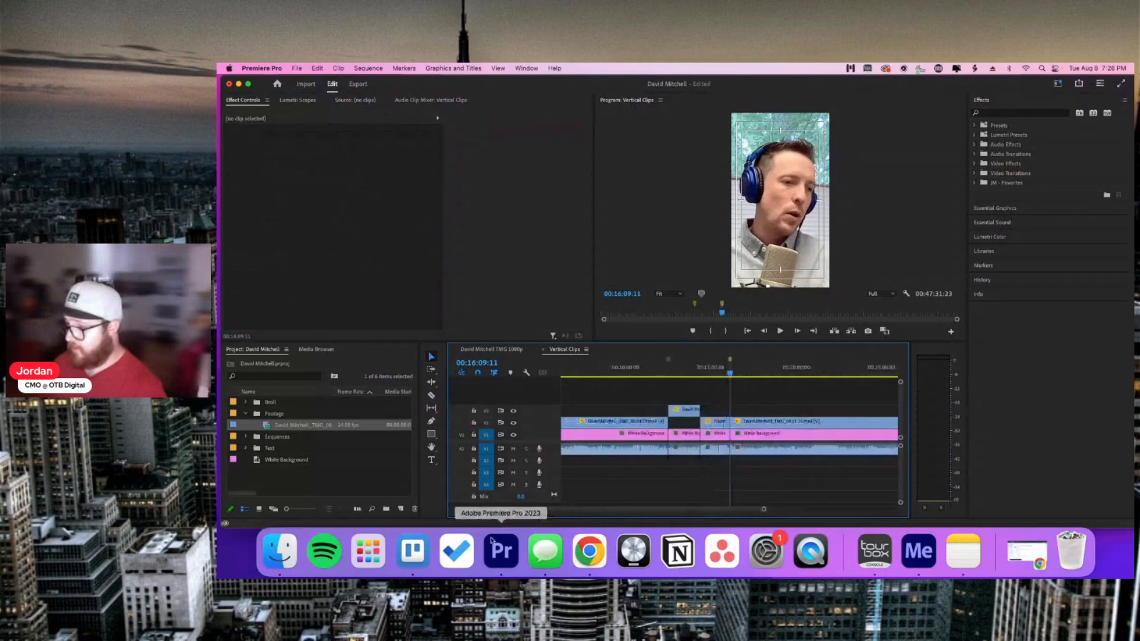
left_click(417, 549)
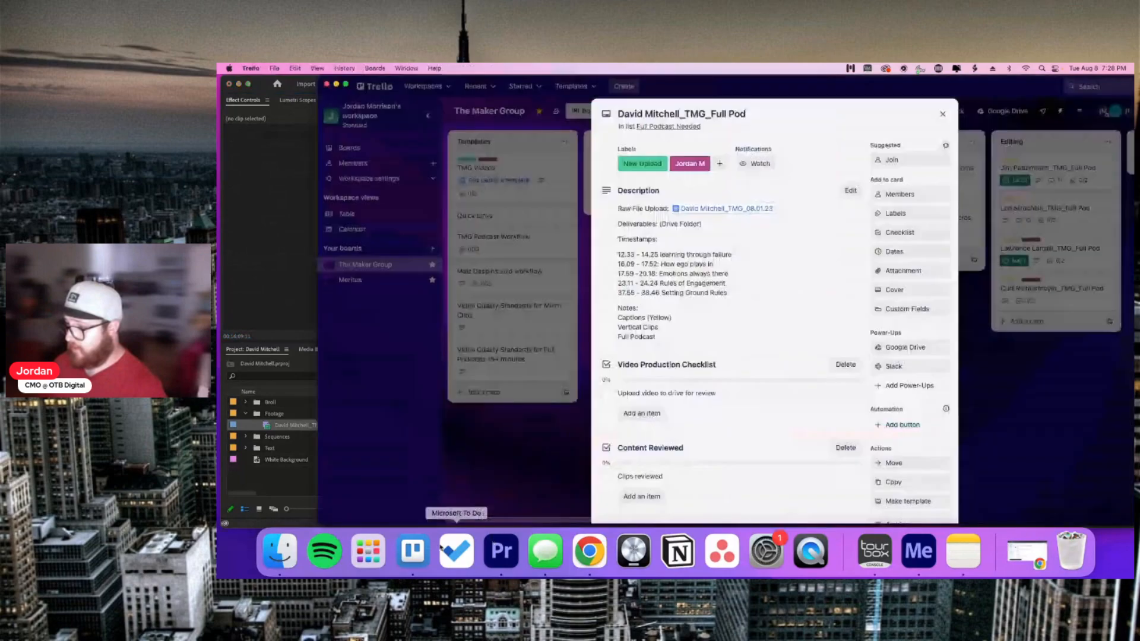
left_click(500, 550)
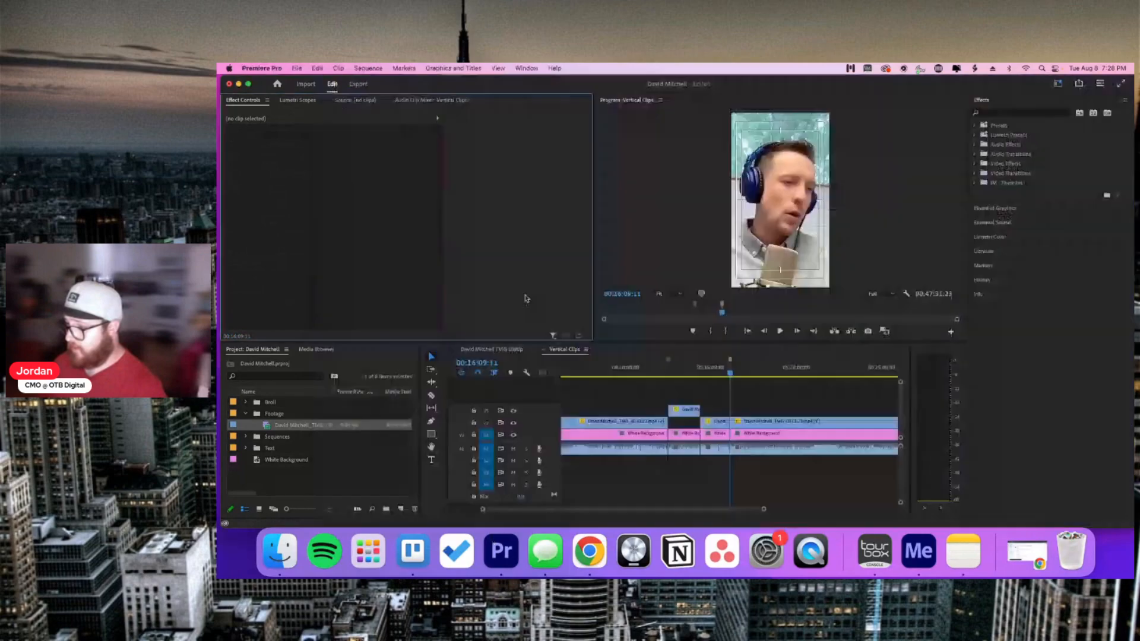
Step: Expand the Sequences folder to show the six topic sequences and bring up the Trello timestamp list
left_click_drag(759, 506, 661, 508)
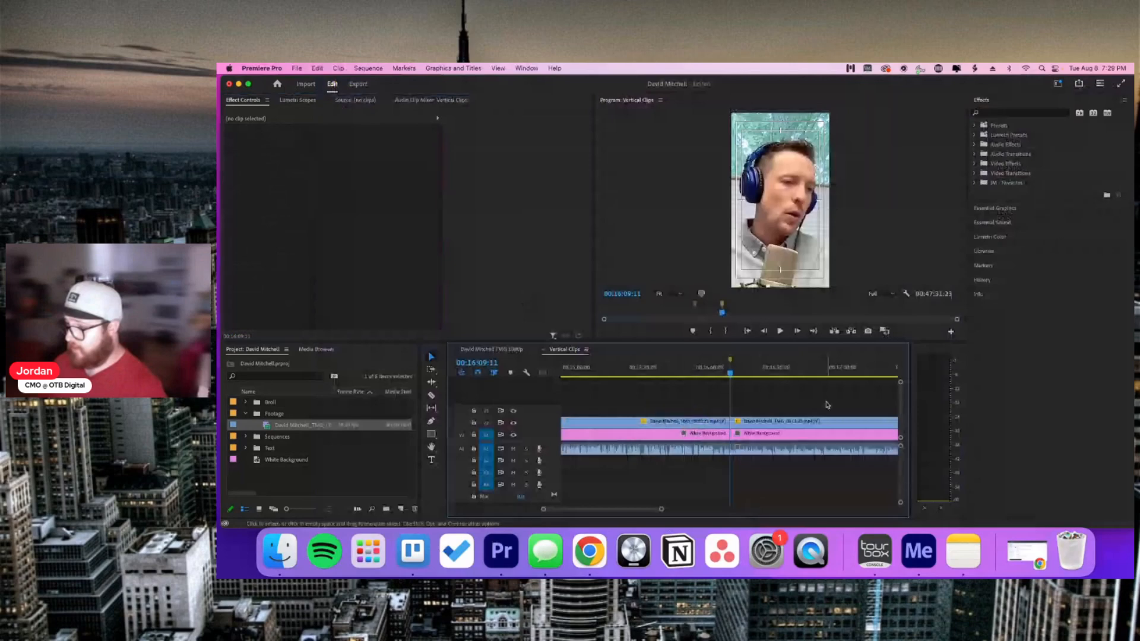
scroll(710, 372, "right", 3)
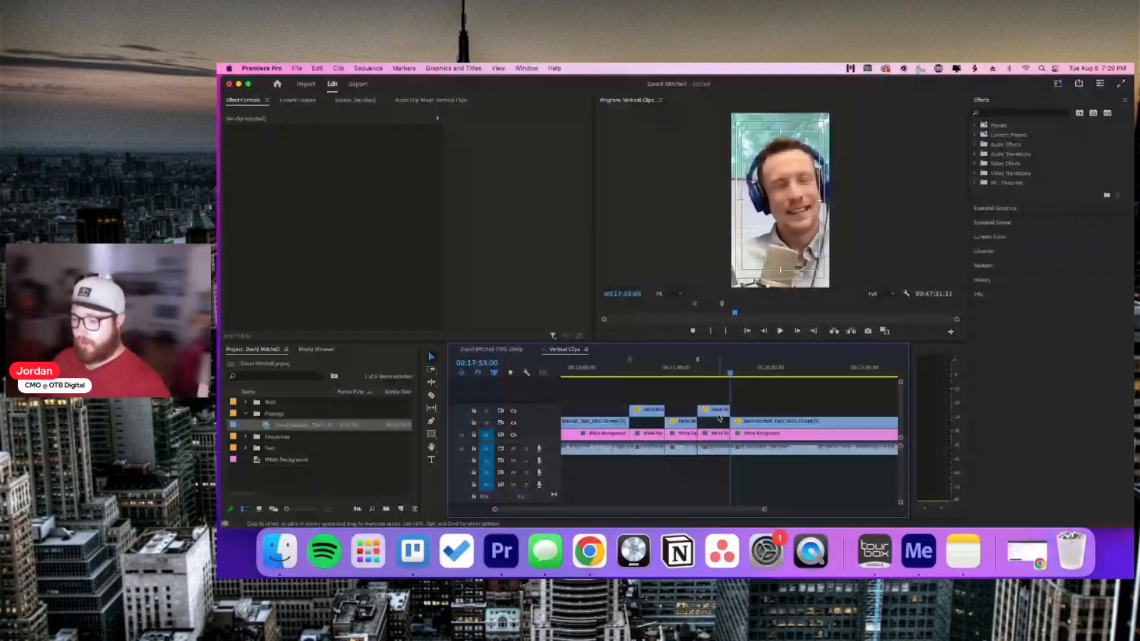
scroll(736, 404, "right", 2)
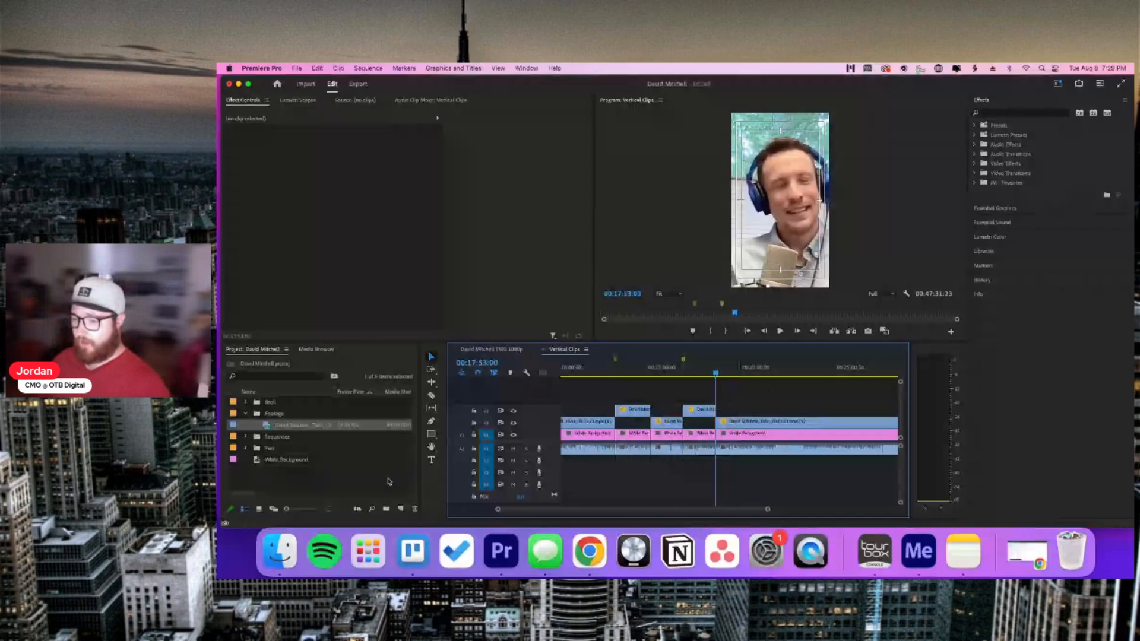
left_click(245, 438)
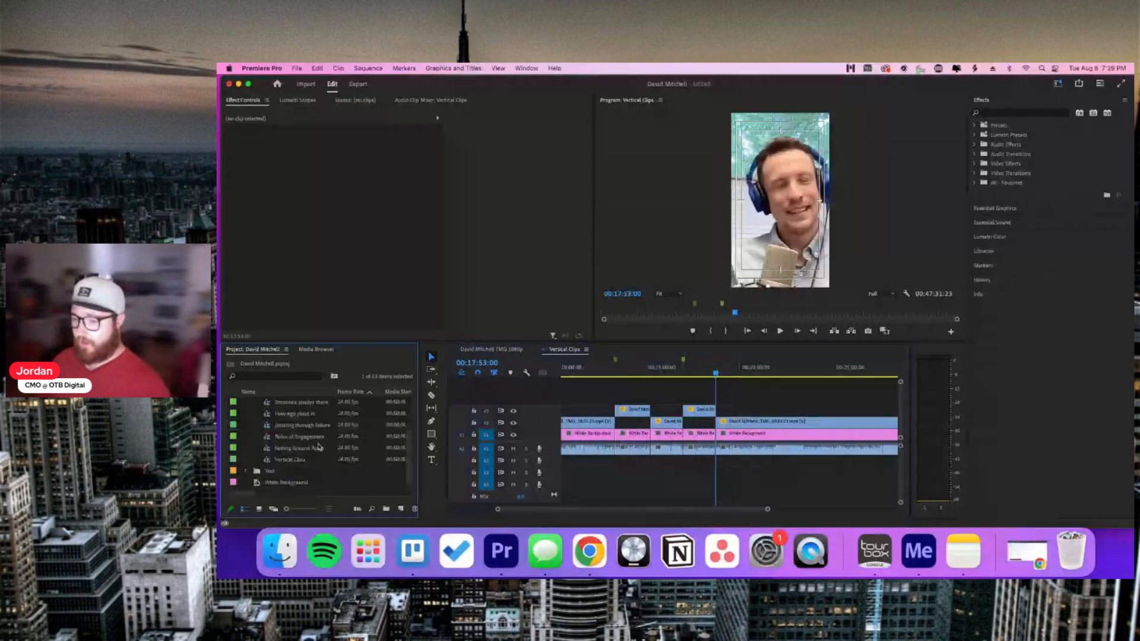
left_click(574, 567)
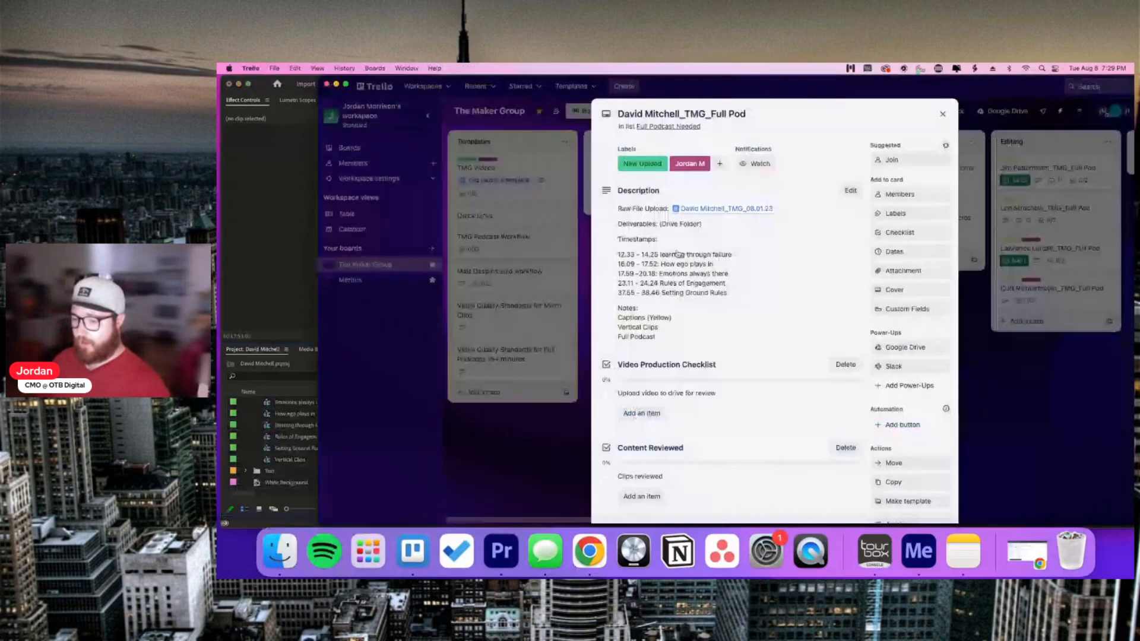
Step: Open the learning through failure sequence from the Sequences folder
left_click(312, 426)
key("Down")
key("Down")
key("Down")
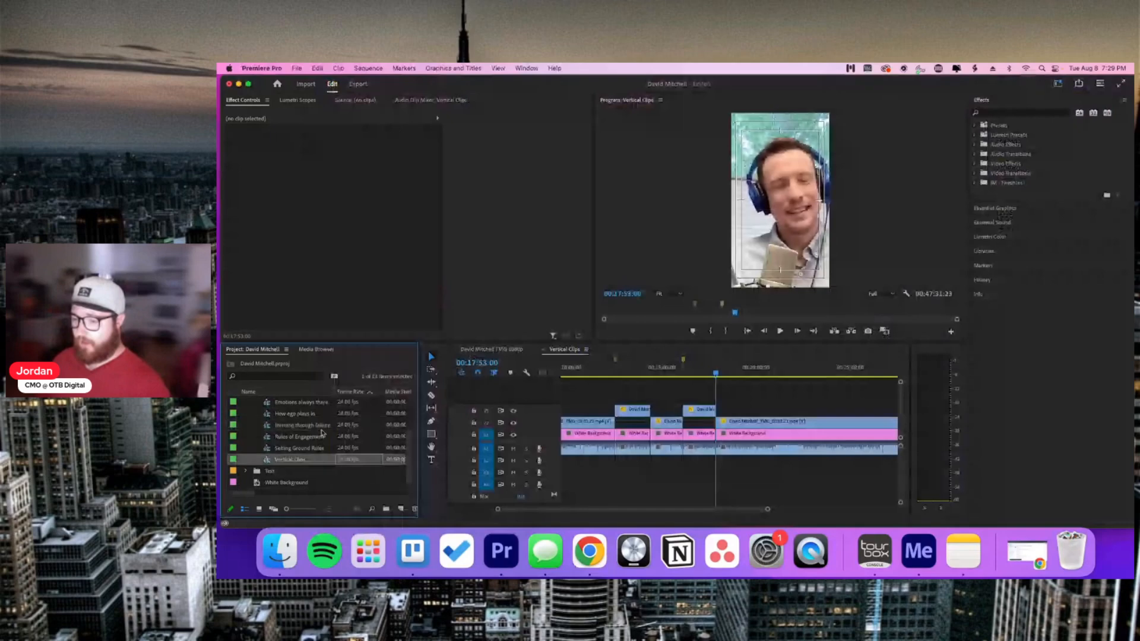
double_click(315, 426)
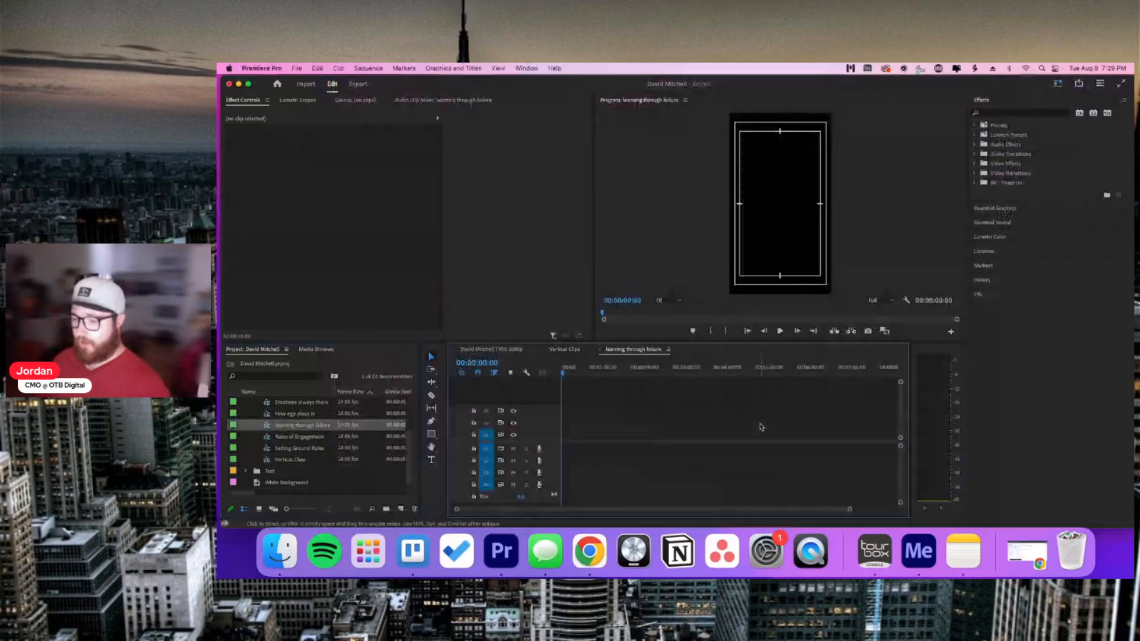
Step: Select and copy the 00:13:20 section's clips from the Vertical Clips sequence
left_click(564, 350)
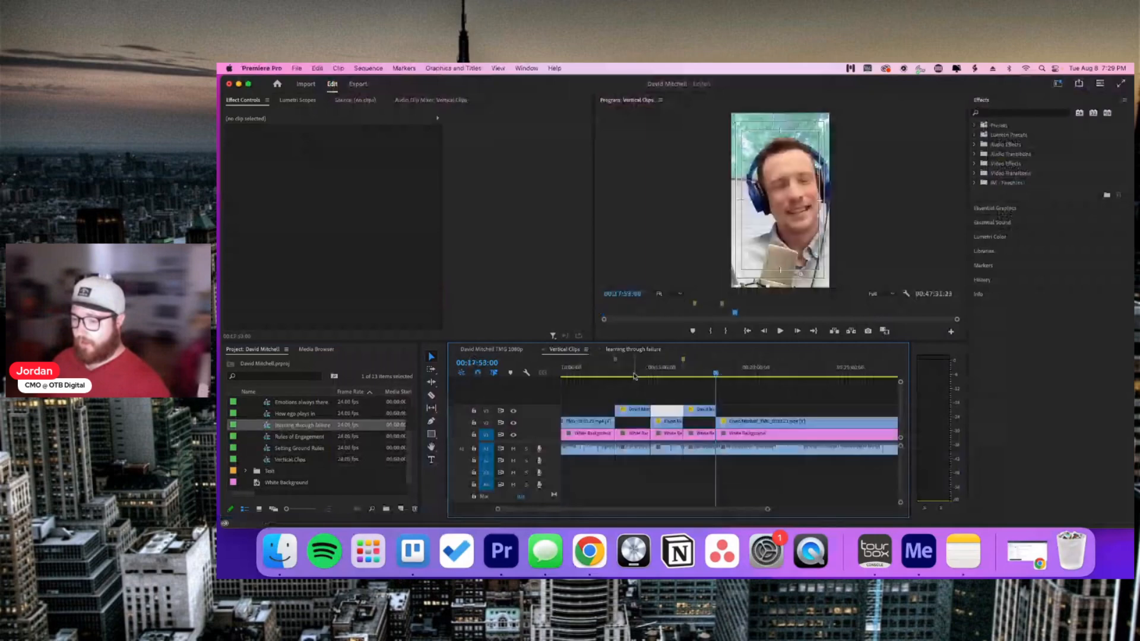
left_click(634, 376)
left_click(640, 451)
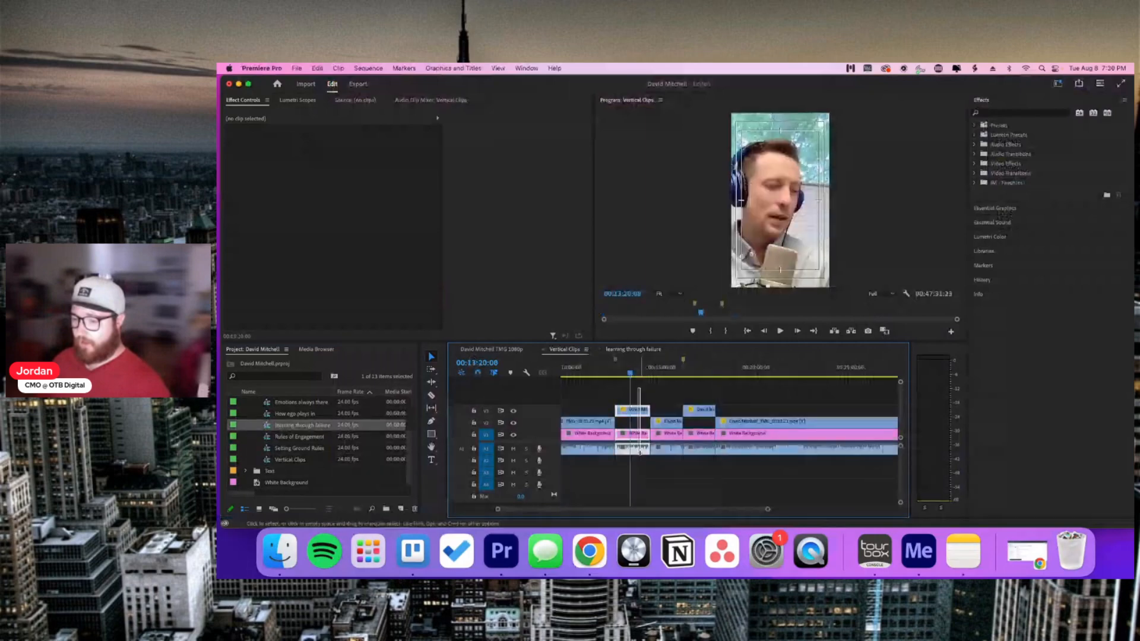
left_click_drag(639, 451, 644, 463)
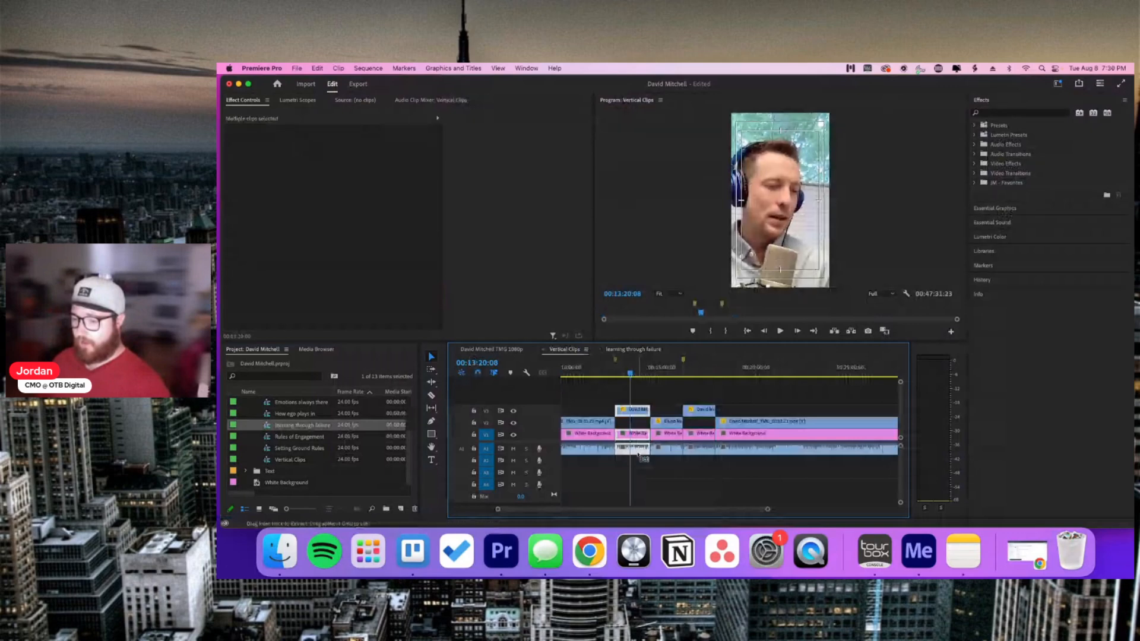
left_click(630, 350)
Step: Paste the copied section into learning through failure, with the footage on V2
key("super+v")
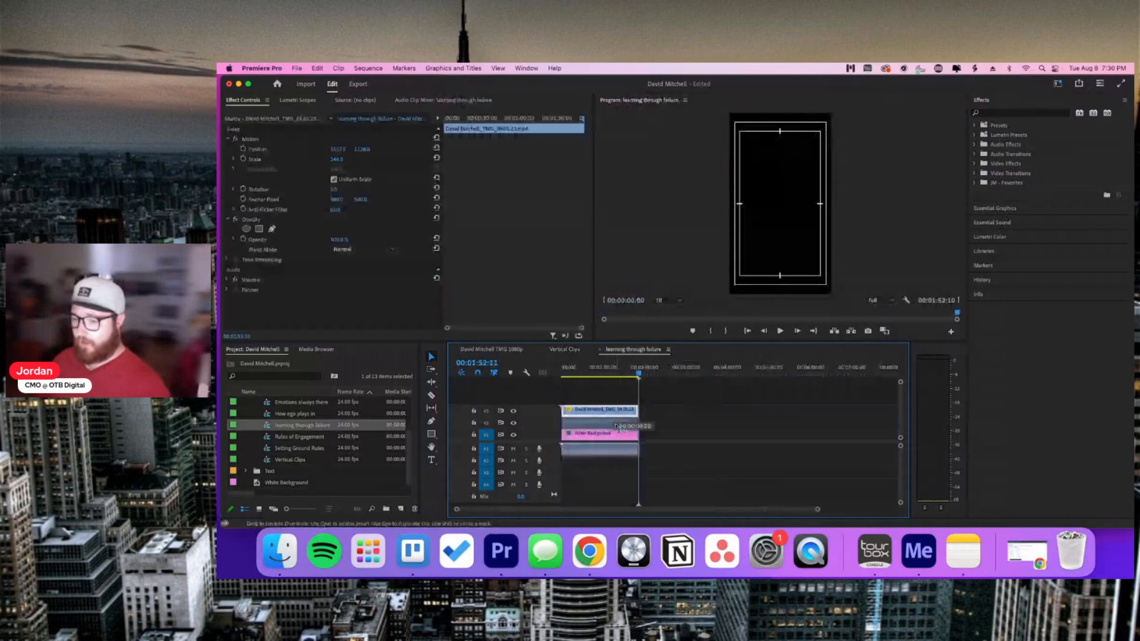
left_click_drag(619, 427, 619, 422)
key("Home")
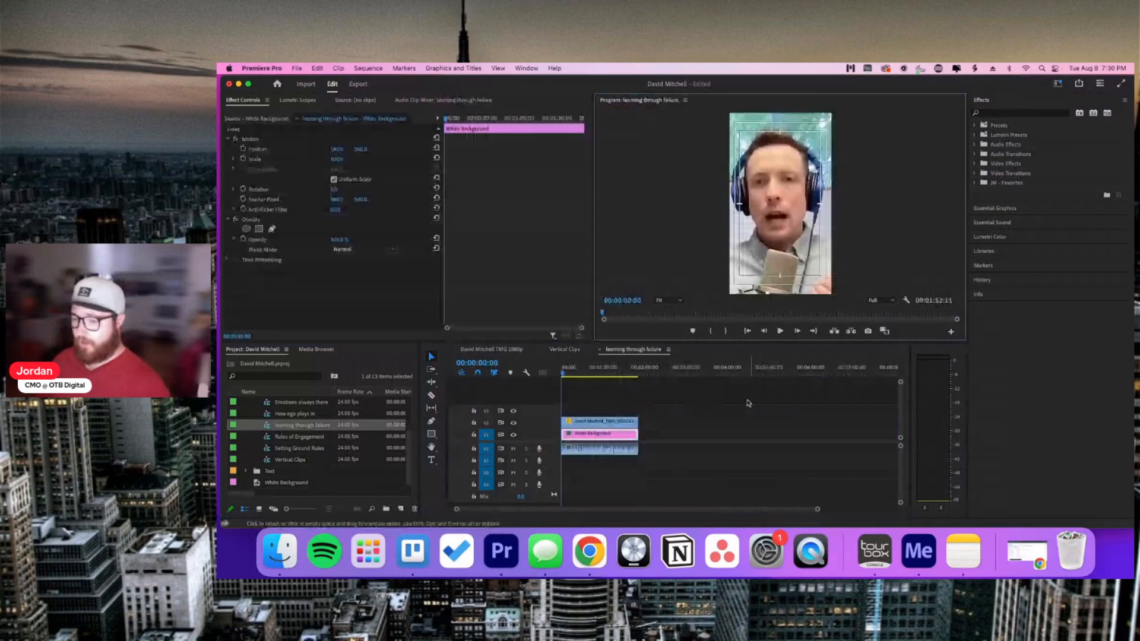
left_click(744, 434)
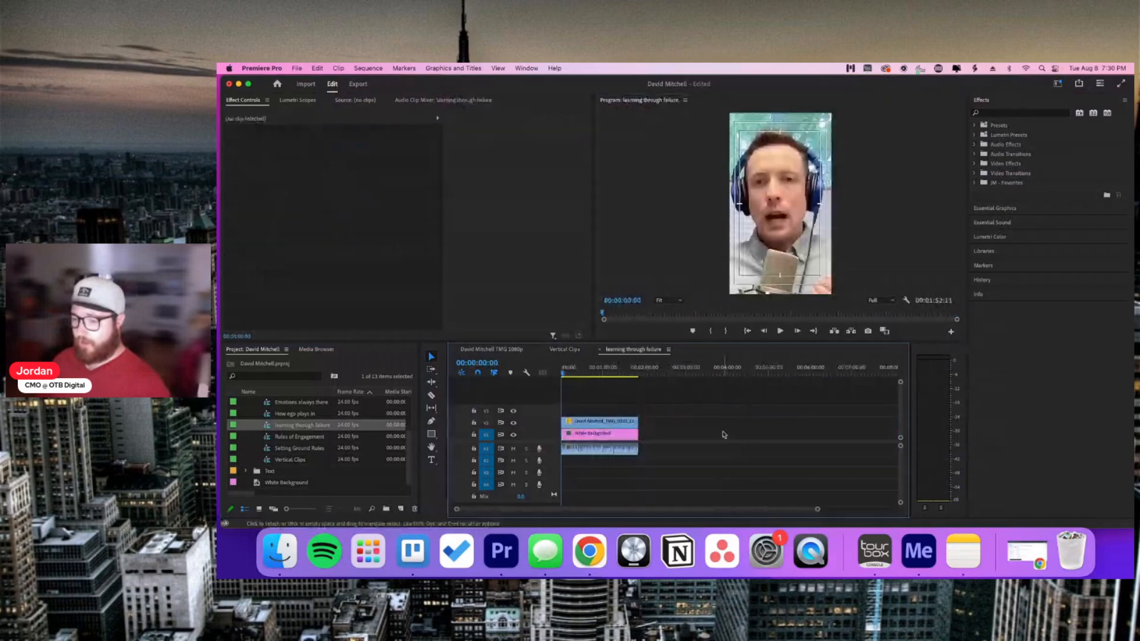
Step: Review the pasted clip by playing and scrubbing from 00:00:33:22 to about 00:01:34
left_click(585, 371)
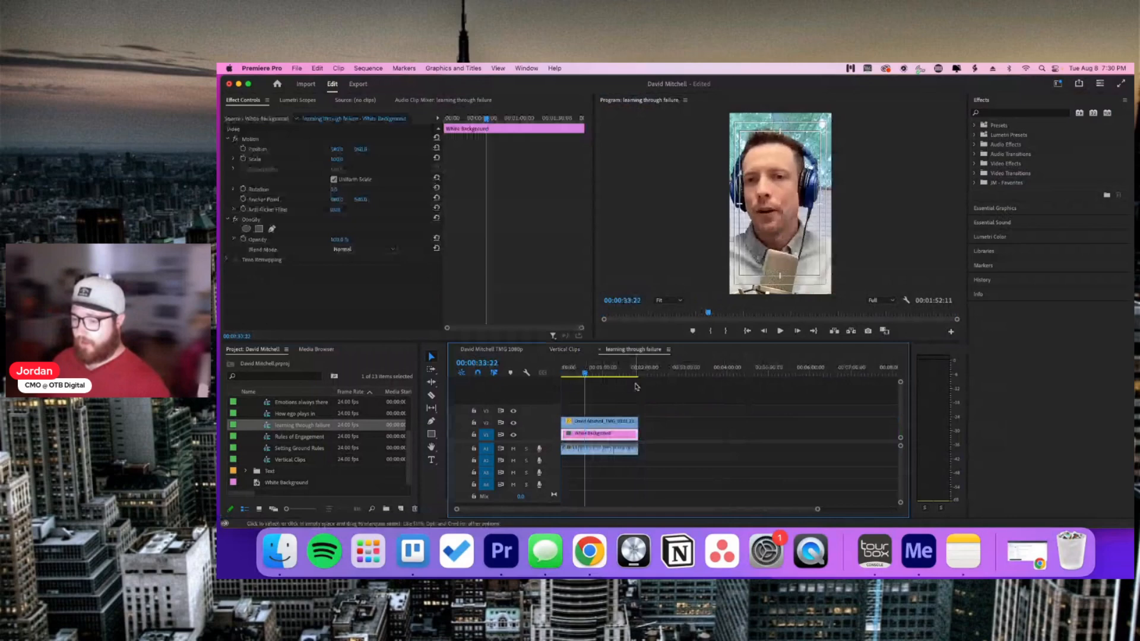
key("space")
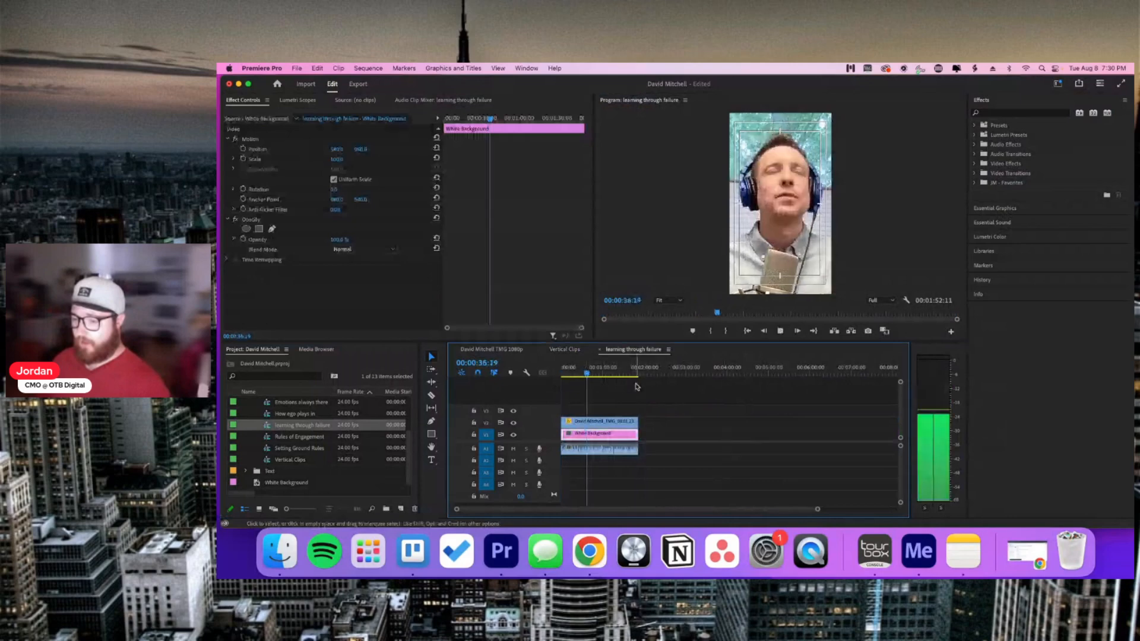
left_click(597, 373)
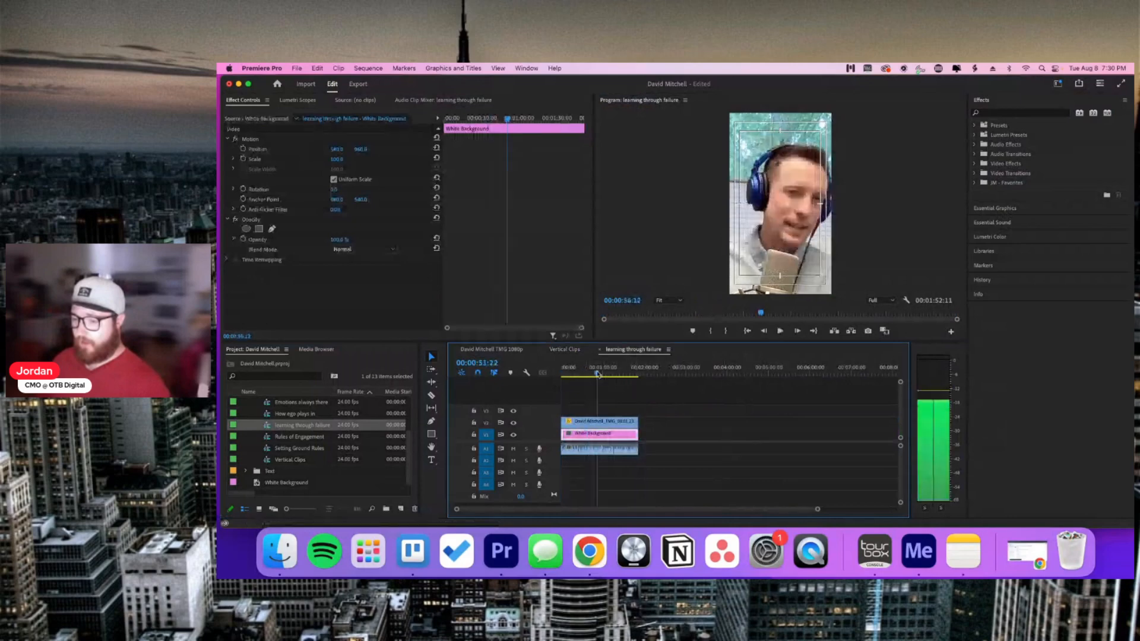
left_click_drag(597, 372, 630, 374)
left_click(651, 447)
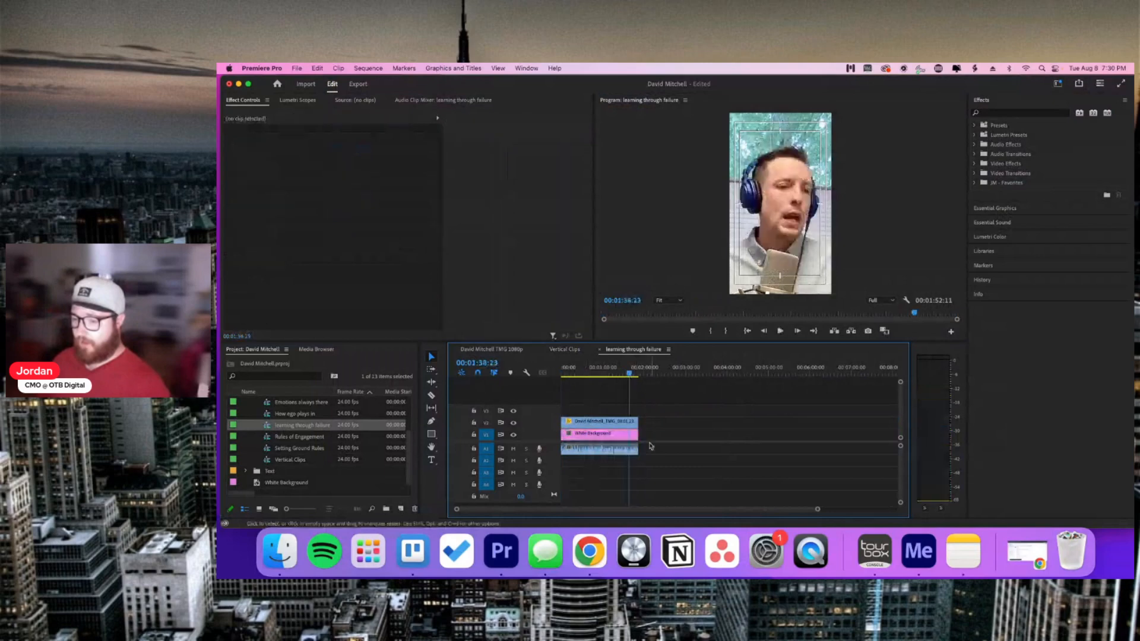
Step: Delete the White Background clip and move the footage down onto V1
left_click(611, 434)
key("Delete")
left_click_drag(610, 423, 611, 435)
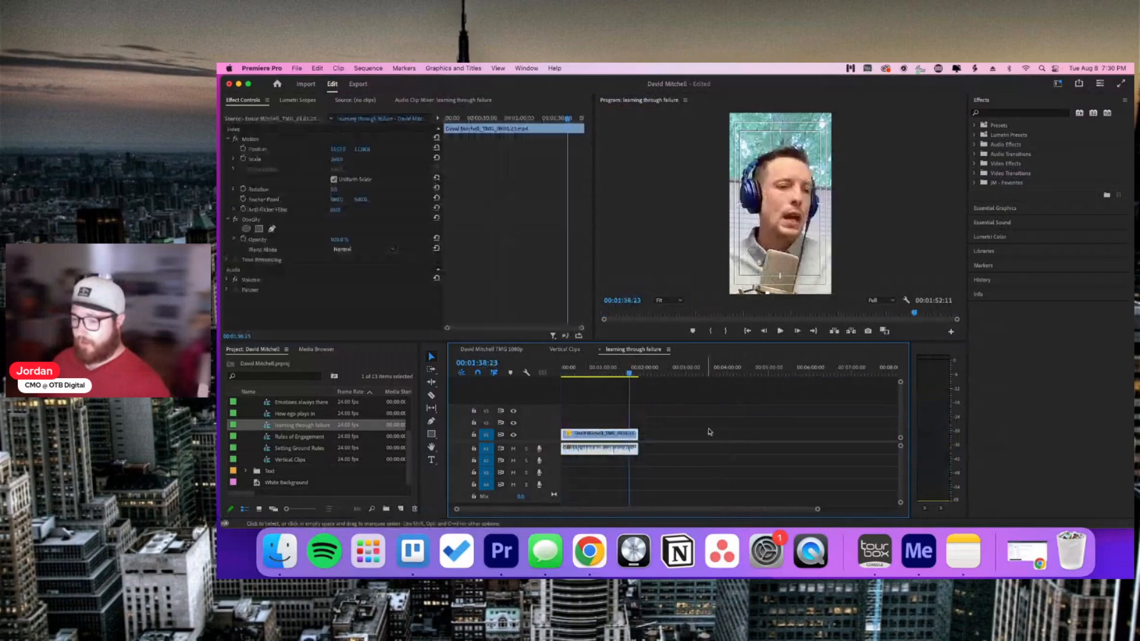
left_click(708, 432)
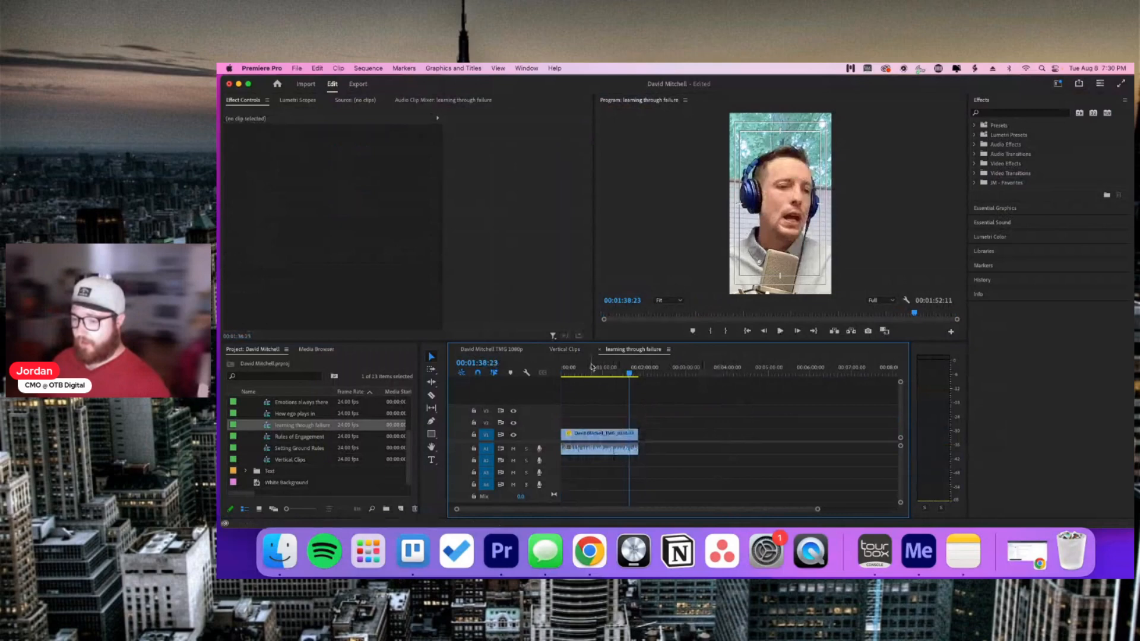
Step: Play the learning through failure sequence from its start to review the opening
scroll(590, 367, "right", 2)
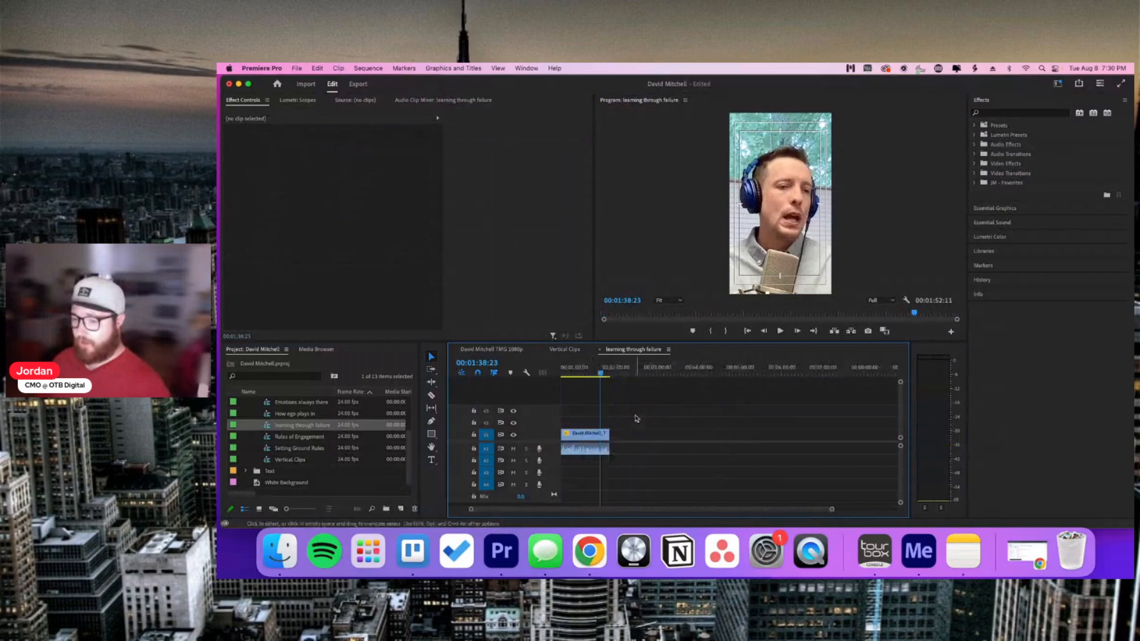
left_click(747, 335)
left_click(747, 333)
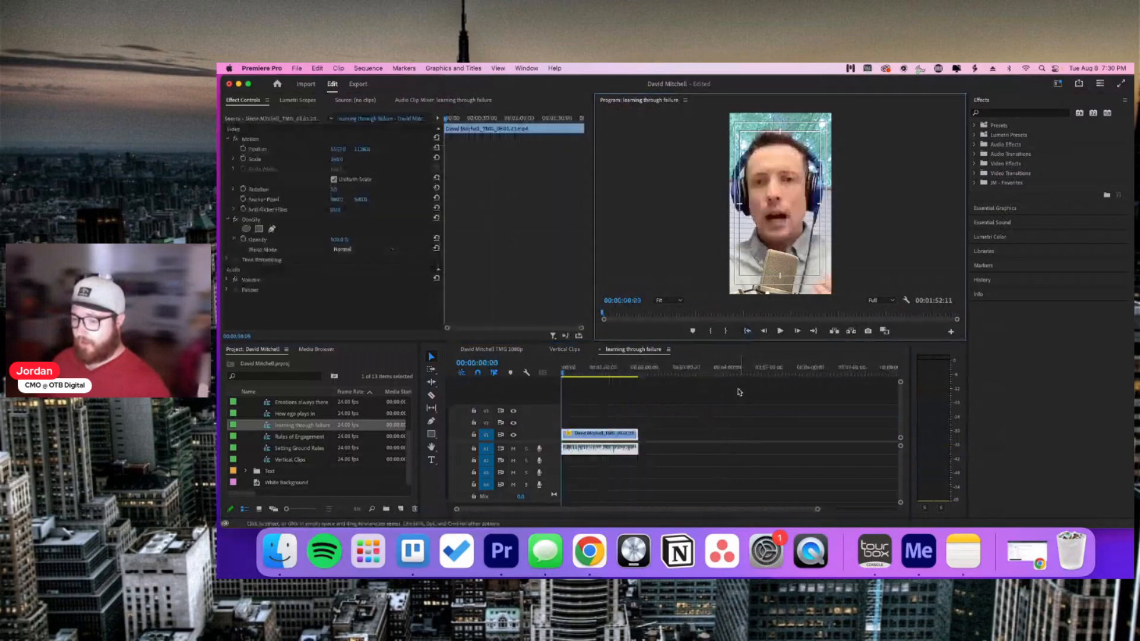
left_click(739, 391)
key("space")
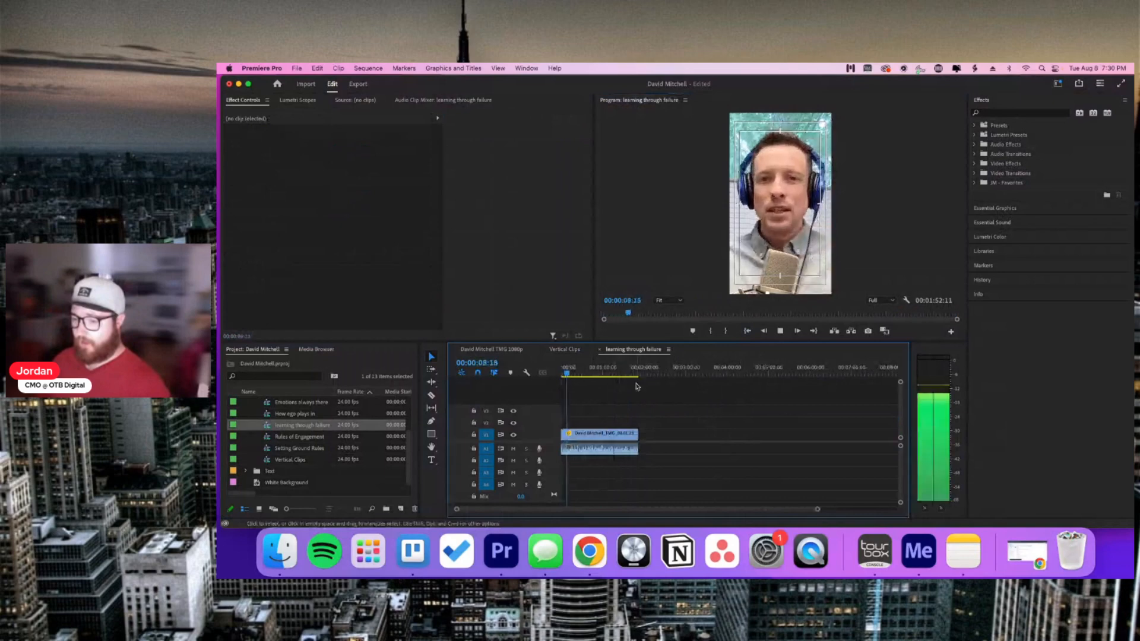
key("space")
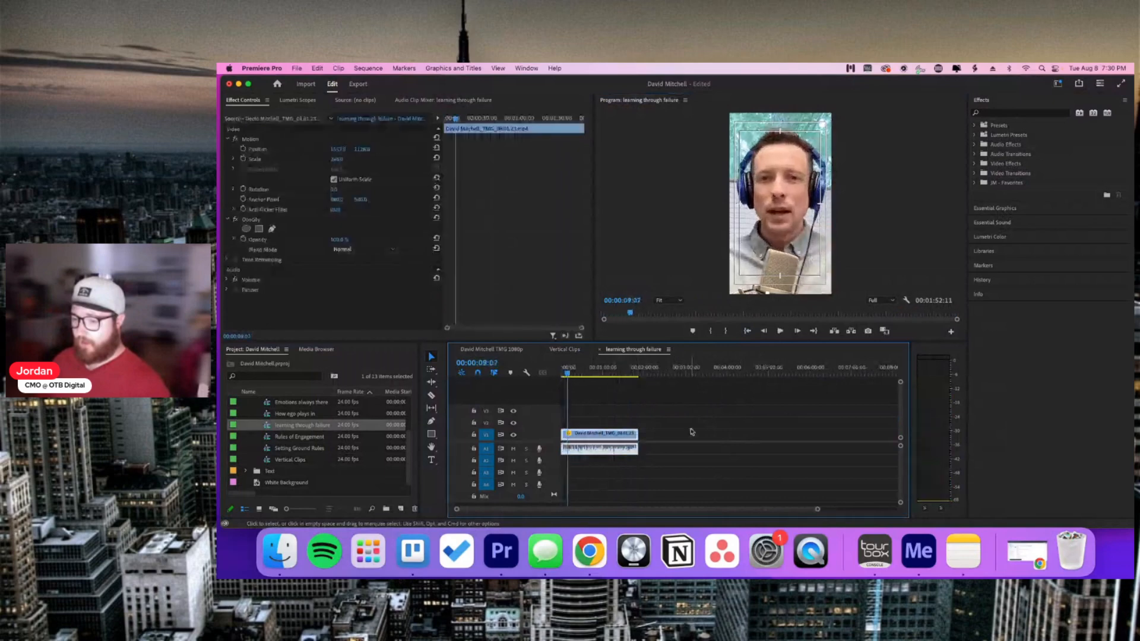
left_click(690, 431)
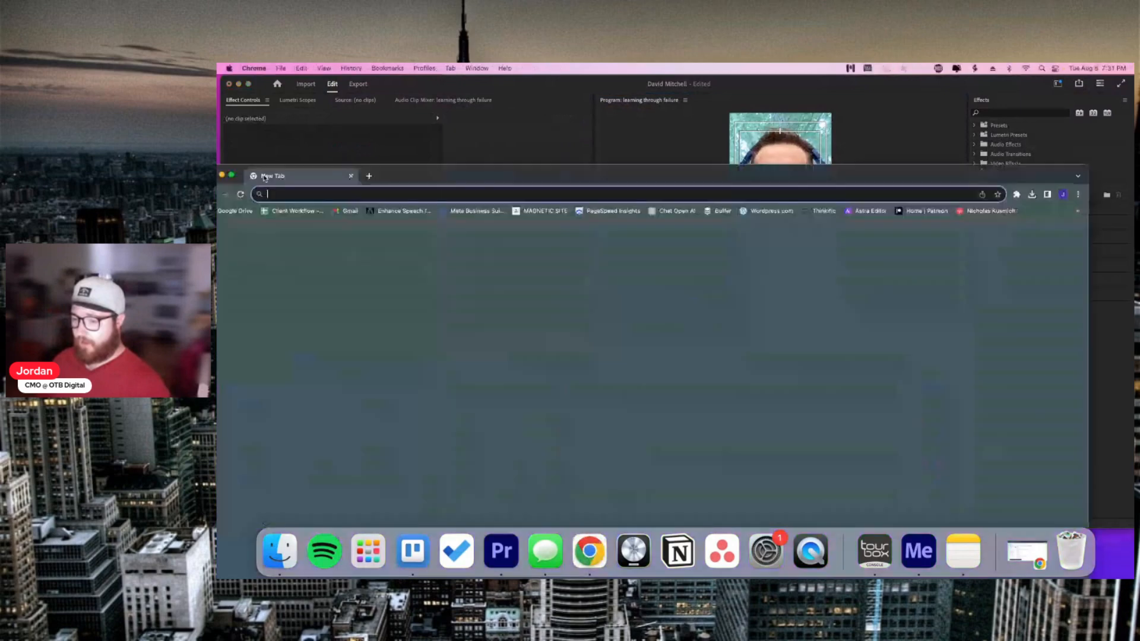
Step: Go to storyblocks.com and look over its home page
type("s")
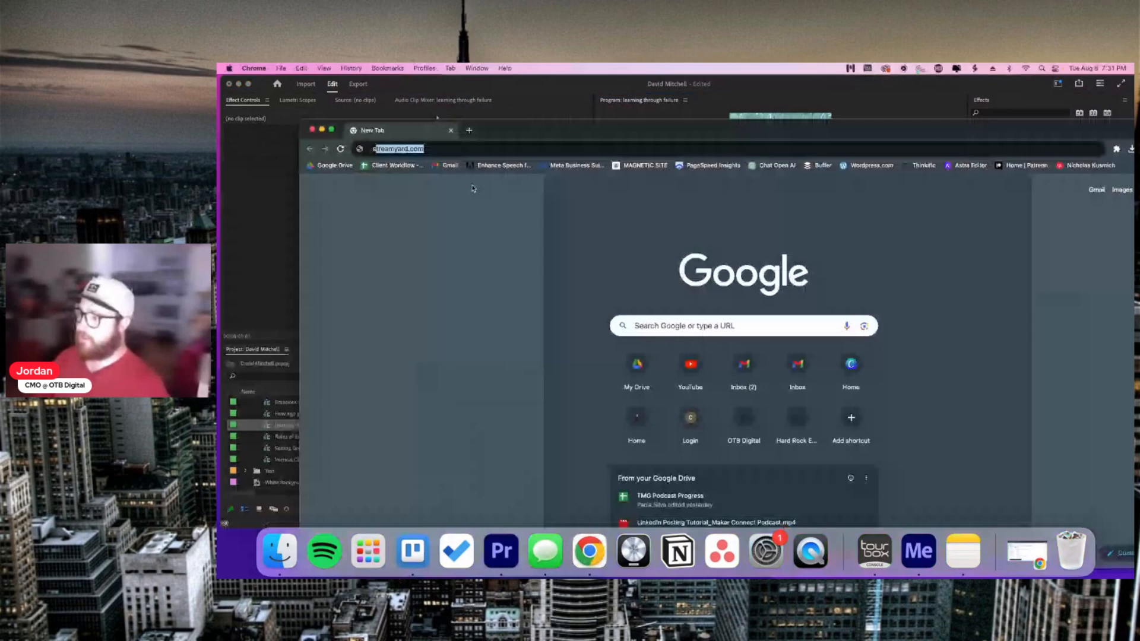
type("toryblocks.com")
key("Return")
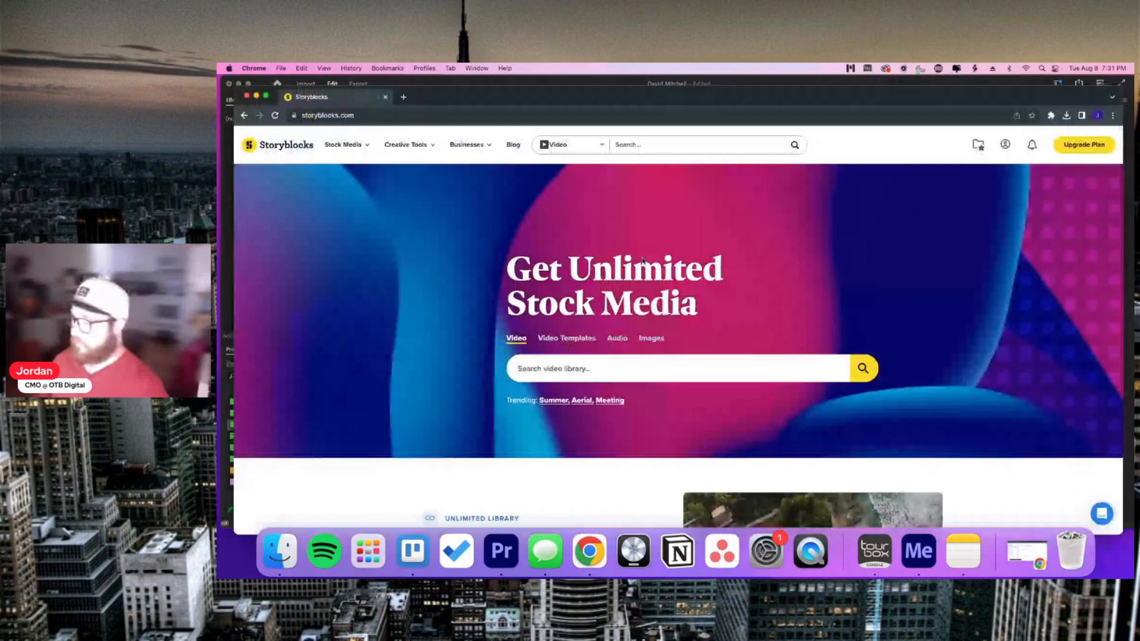
scroll(635, 264, "down", 10)
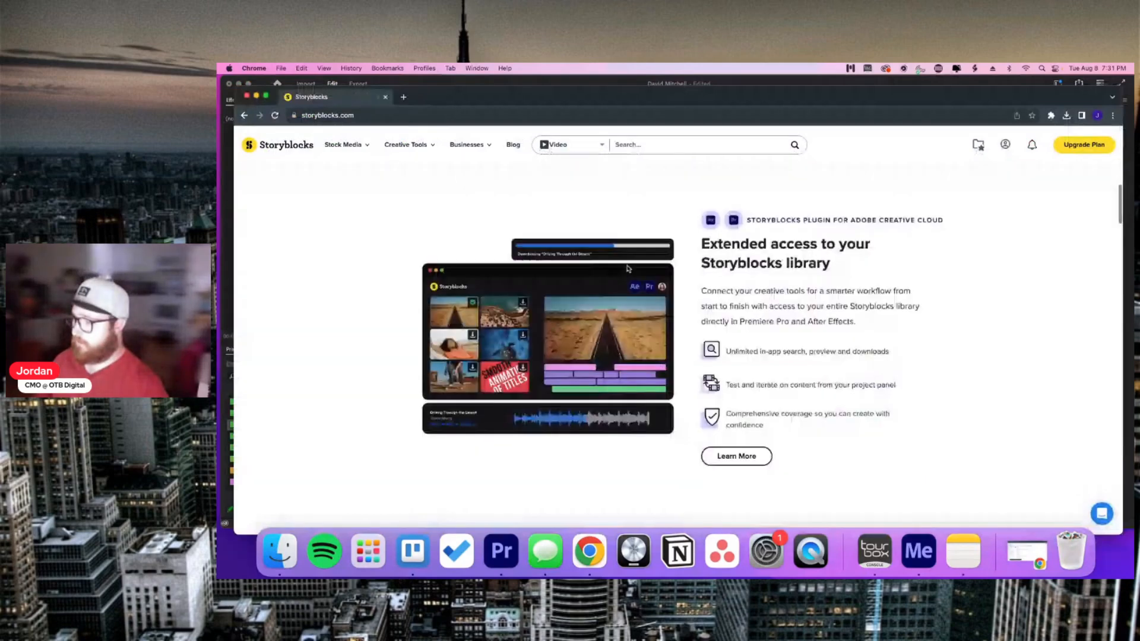
scroll(628, 269, "up", 10)
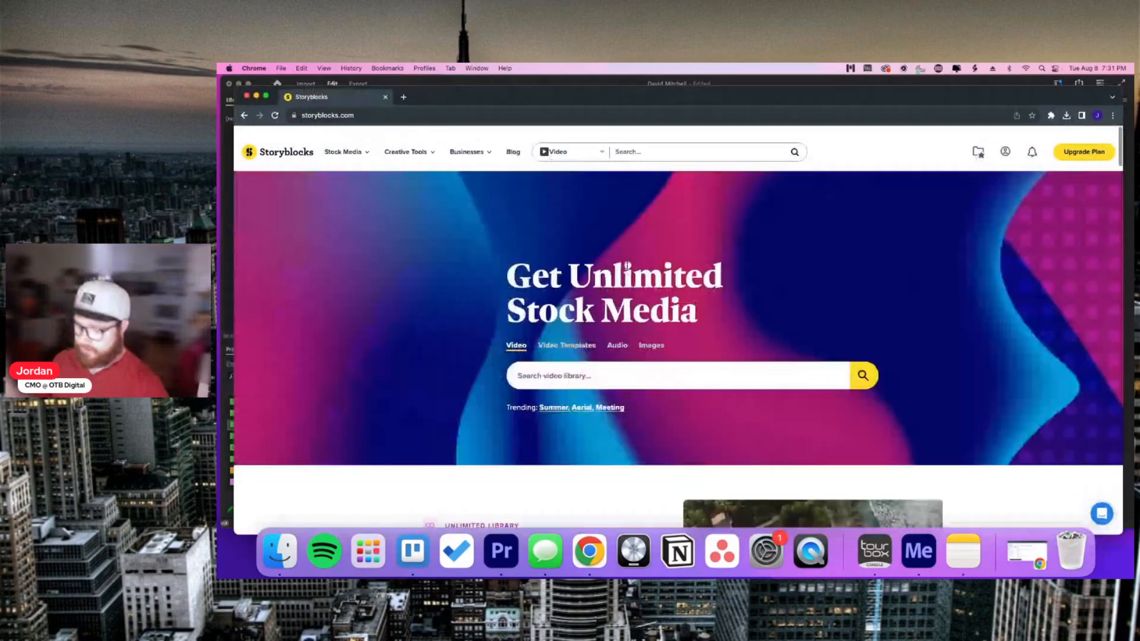
Step: Search the video library for 'entrepreneur', replacing the misspelled 'confience' query
left_click(582, 369)
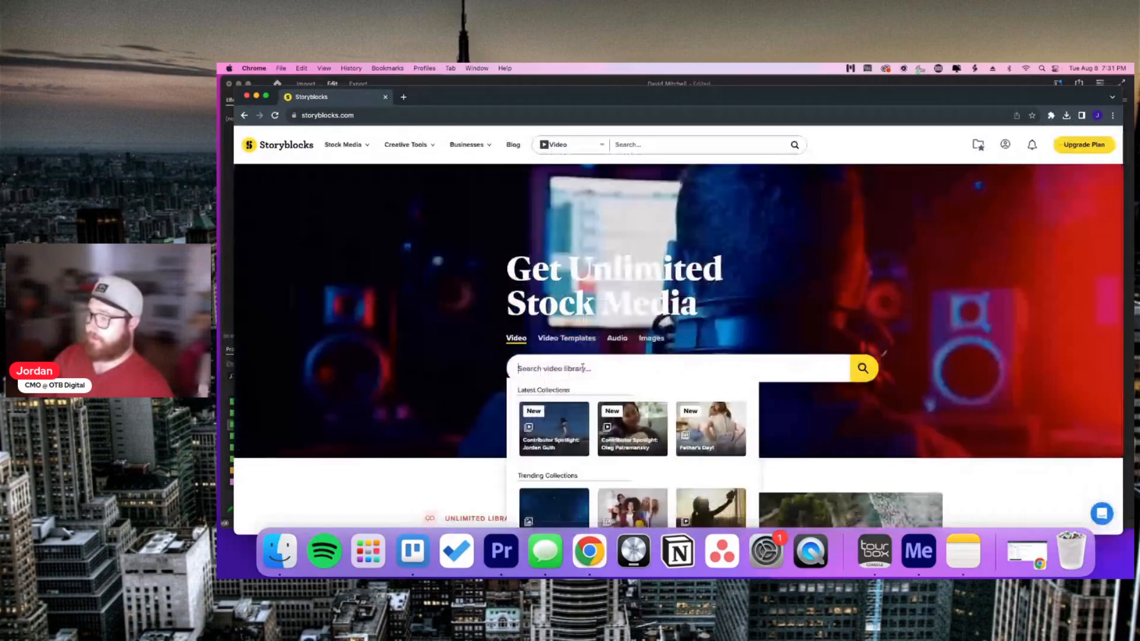
type("con")
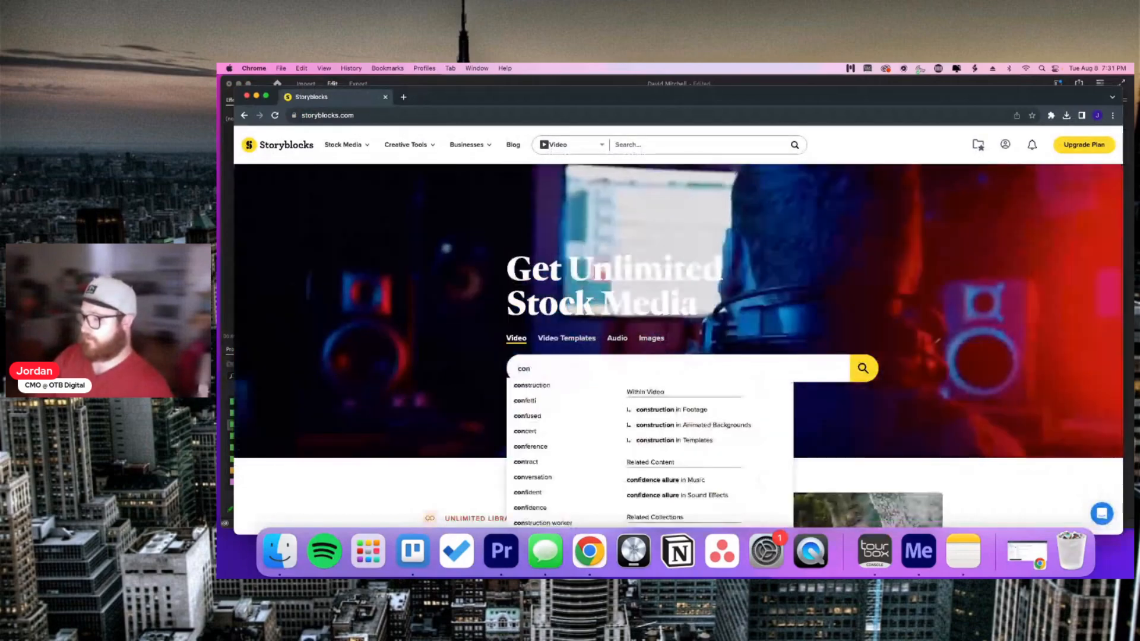
type("fience")
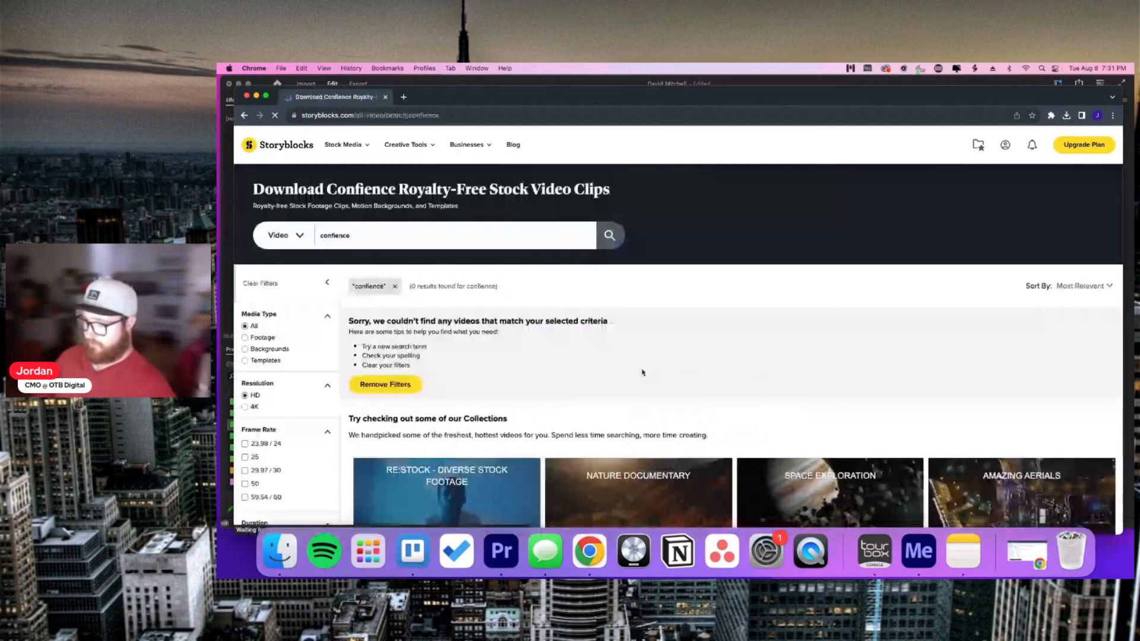
double_click(363, 238)
key("BackSpace")
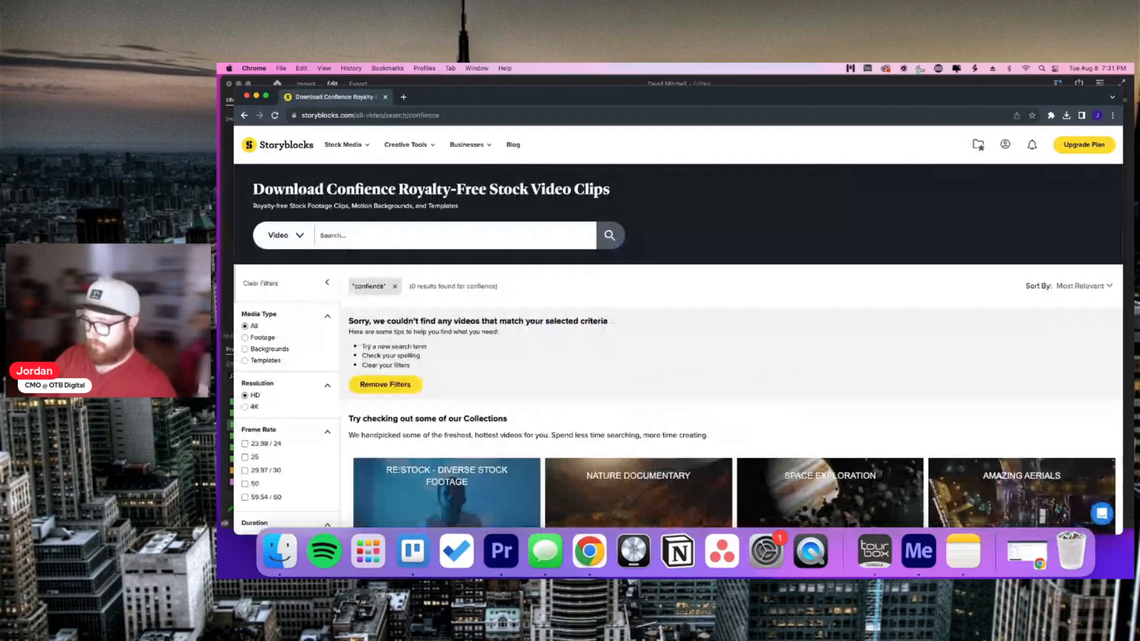
type("entre")
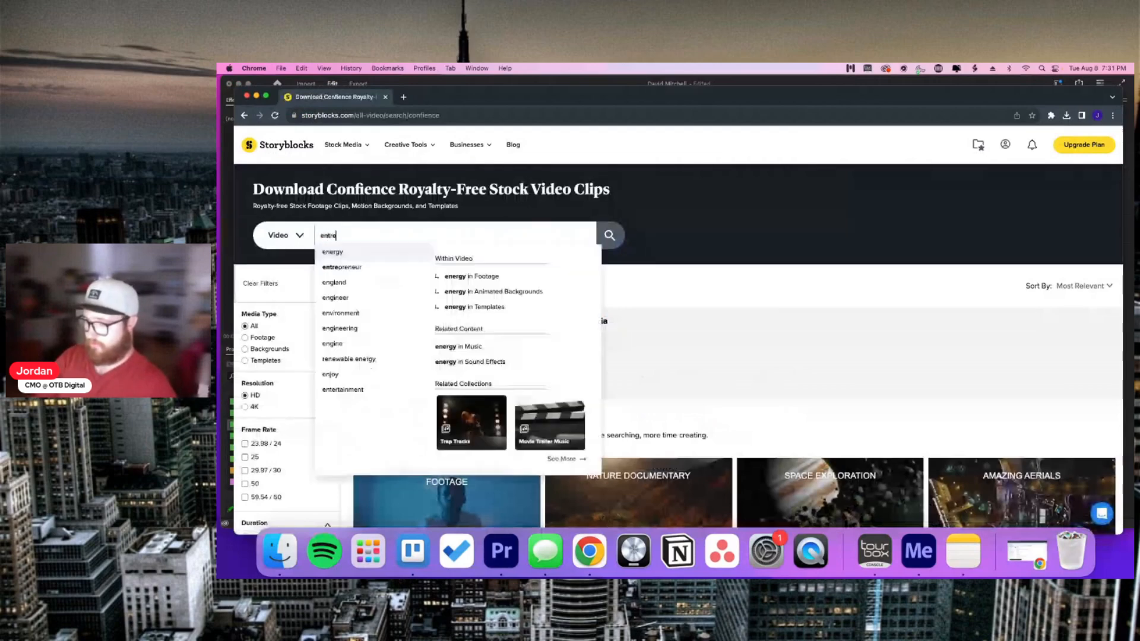
left_click(355, 267)
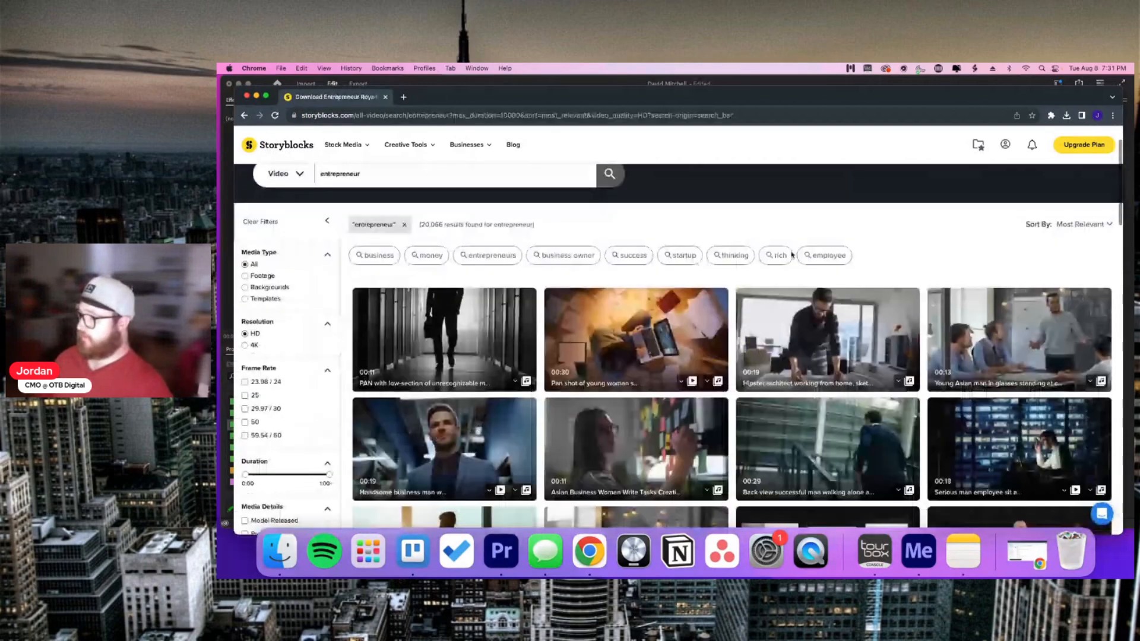
Step: Show the download resolution options for the young man in glasses at the chalkboard clip
scroll(915, 239, "down", 1)
scroll(880, 265, "down", 2)
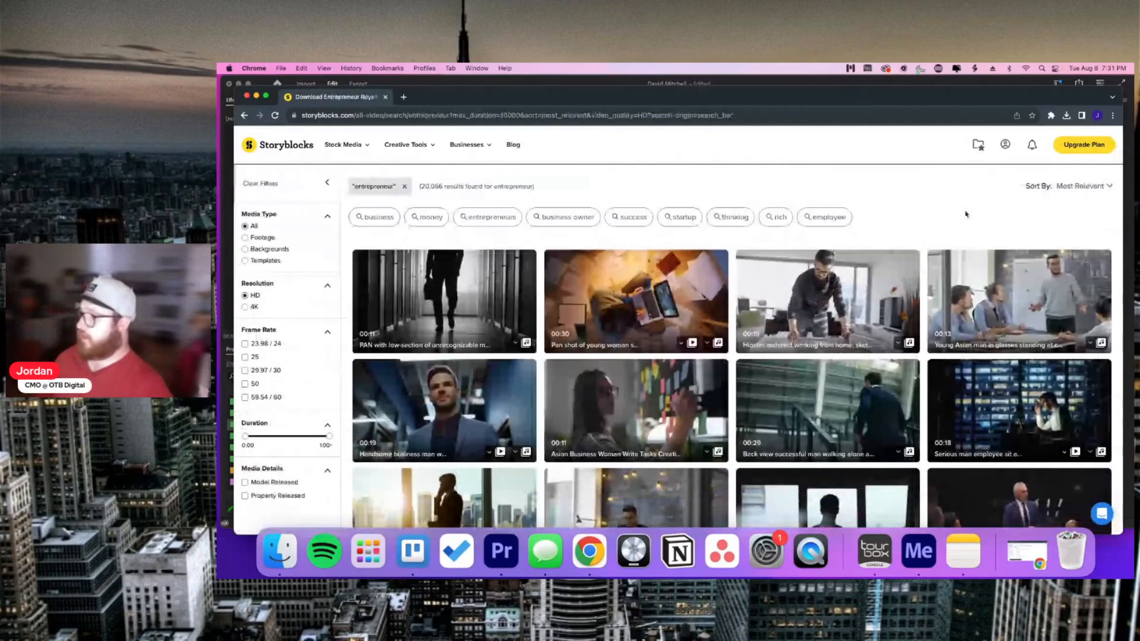
scroll(965, 214, "down", 3)
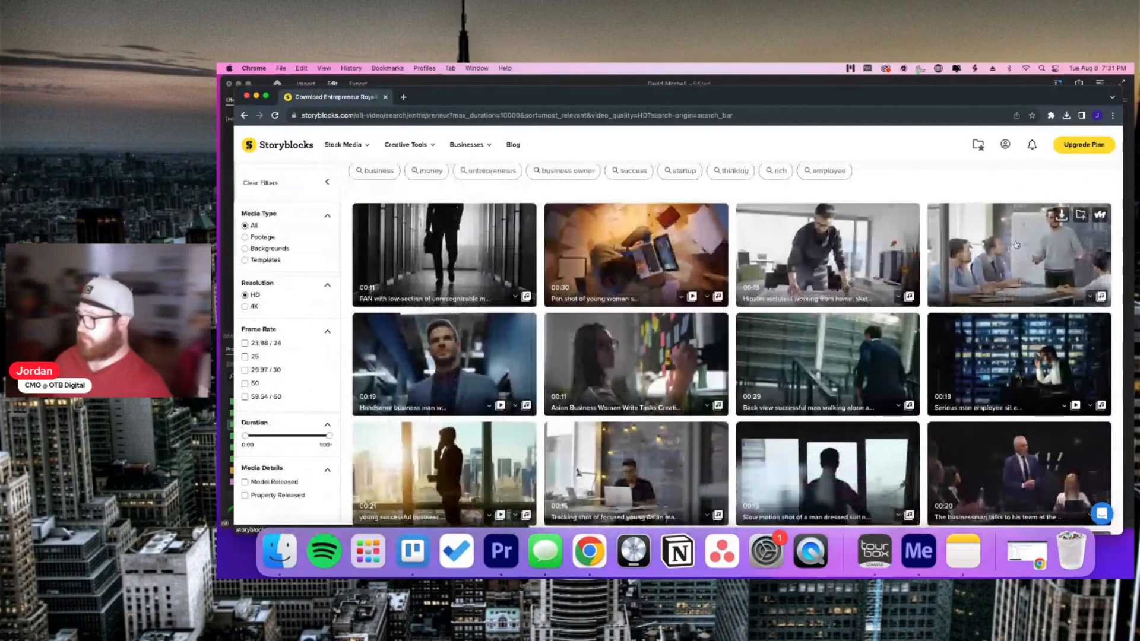
scroll(1016, 245, "up", 1)
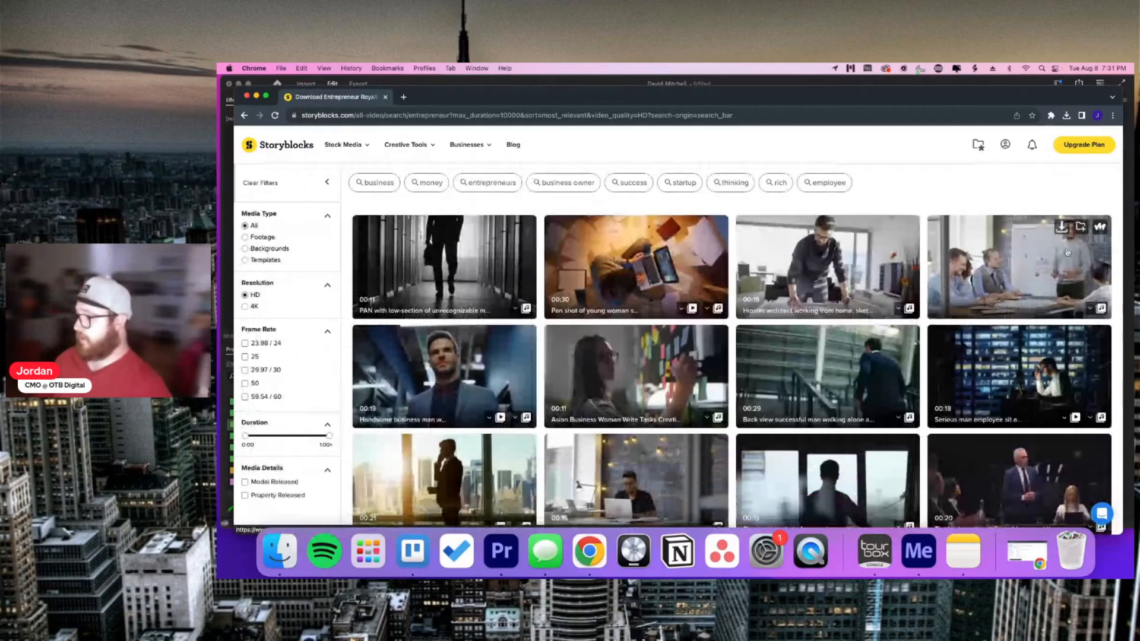
left_click(1061, 227)
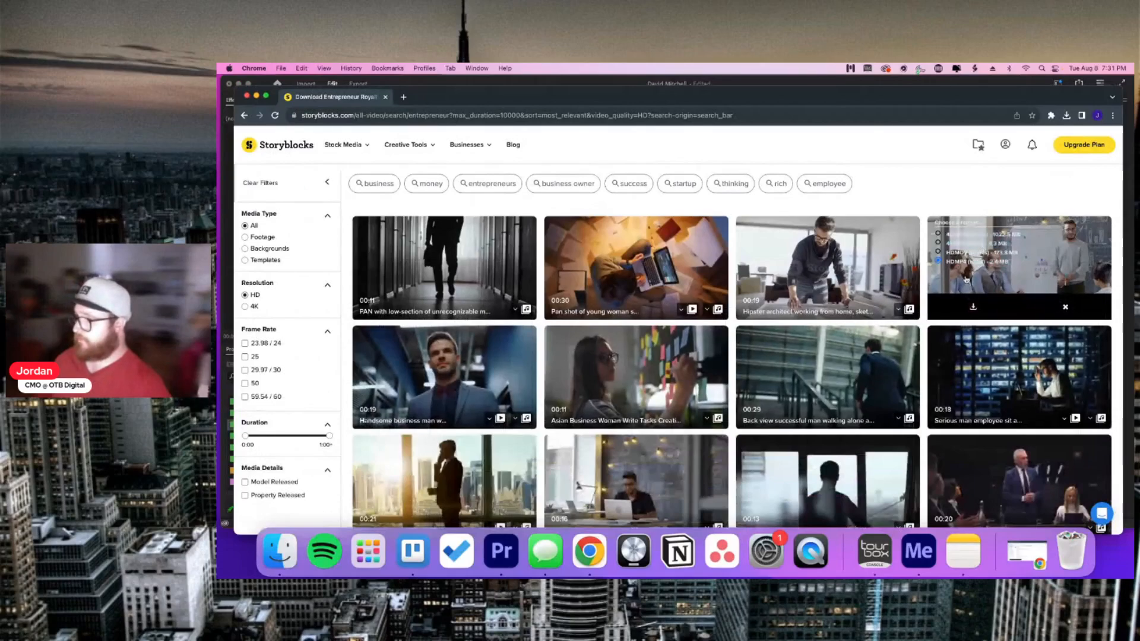
Step: Save the chalkboard clip into a new 'broll' folder in Client Work > Magnetic > Client Video Folders > project folder
left_click(977, 310)
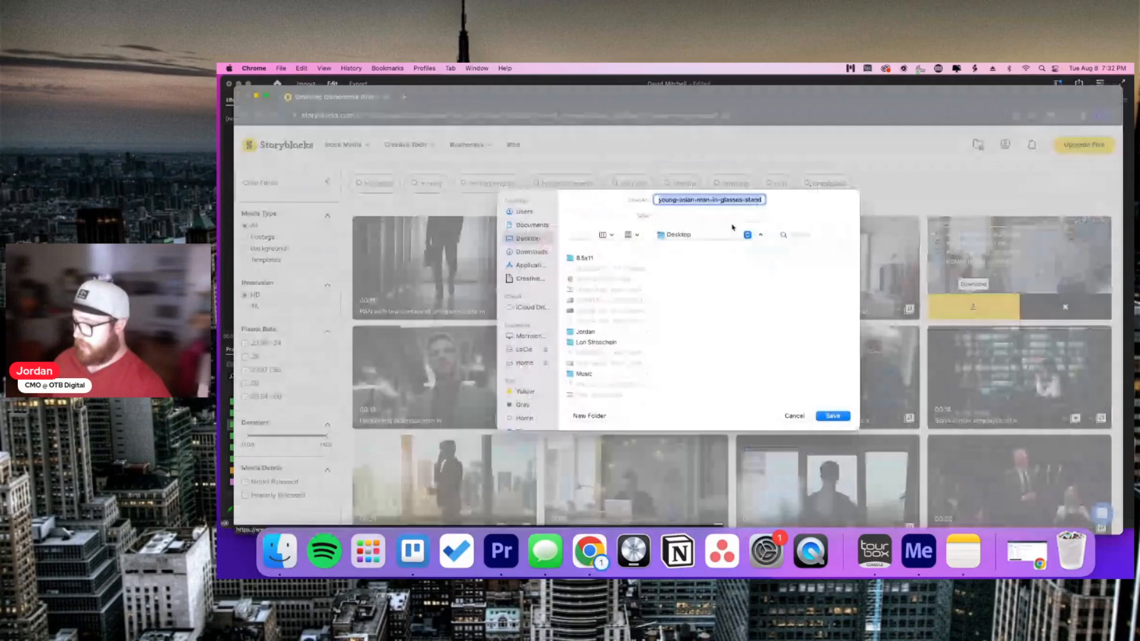
left_click(555, 362)
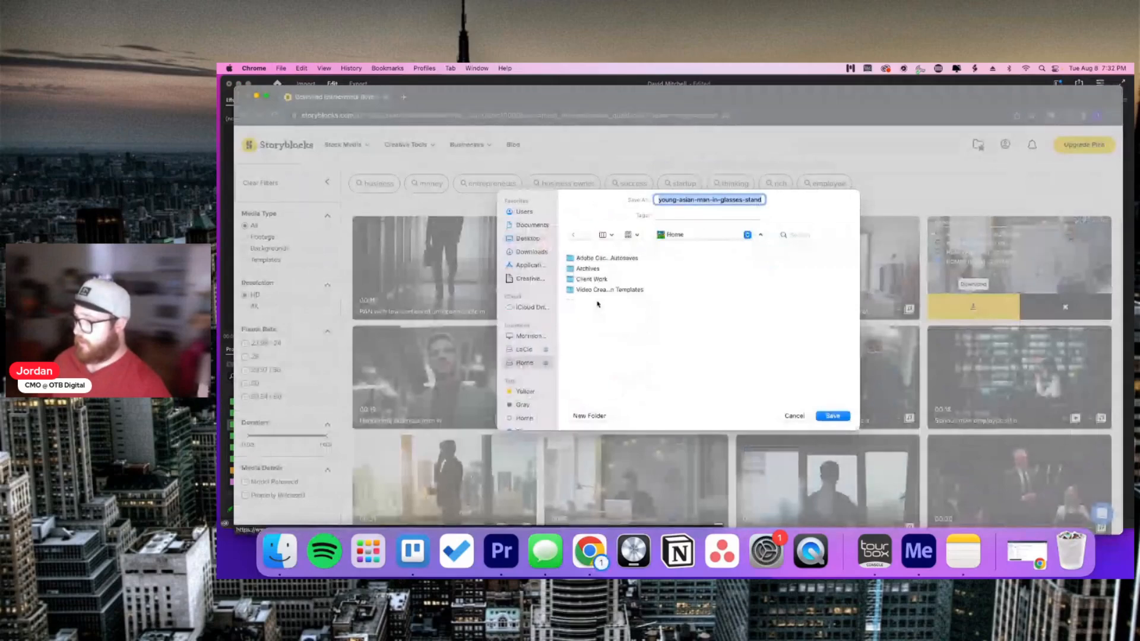
left_click(592, 279)
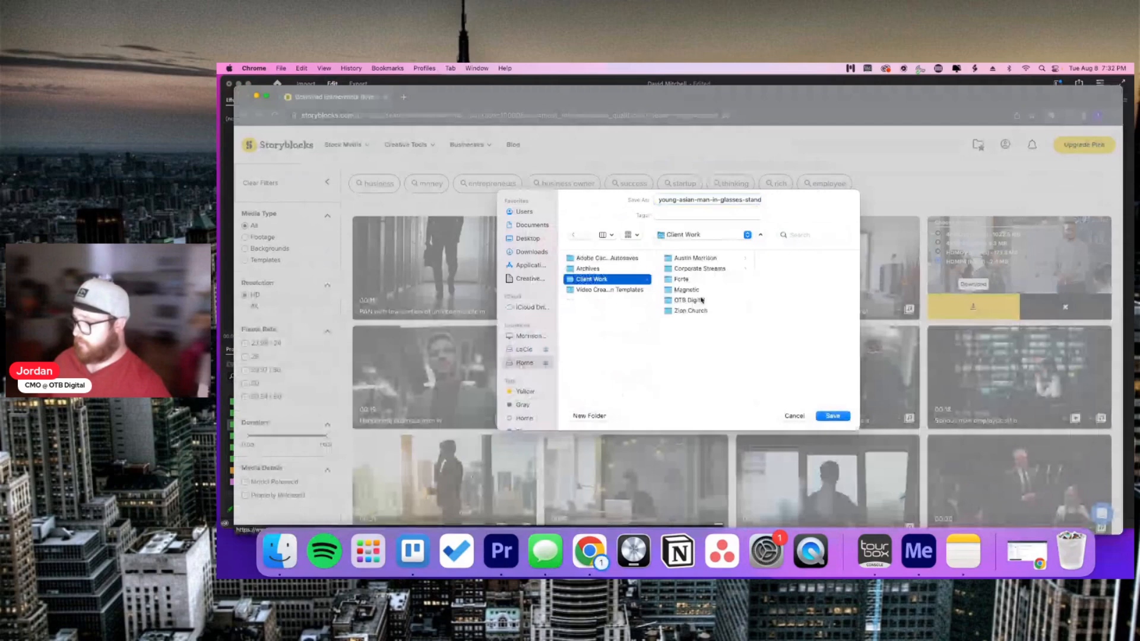
left_click(694, 289)
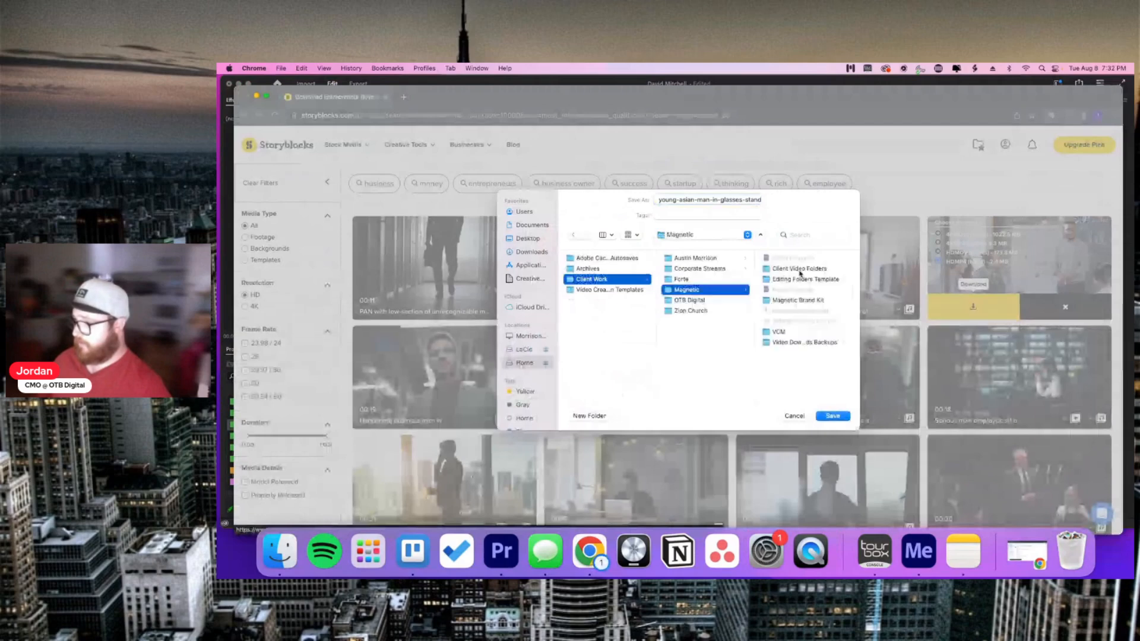
left_click(800, 270)
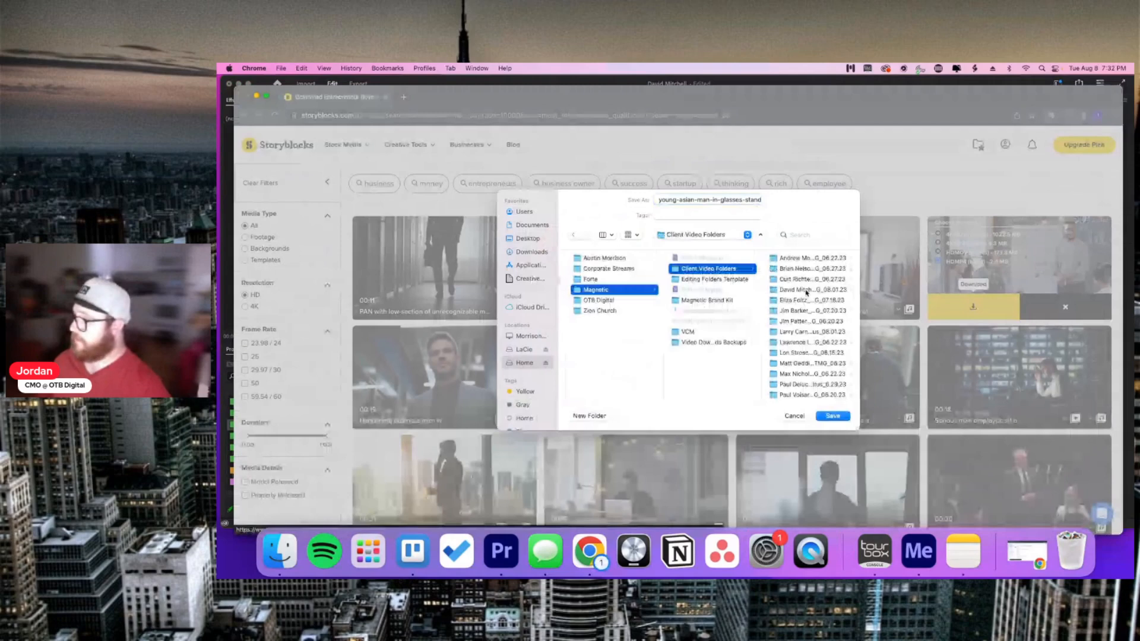
left_click(806, 291)
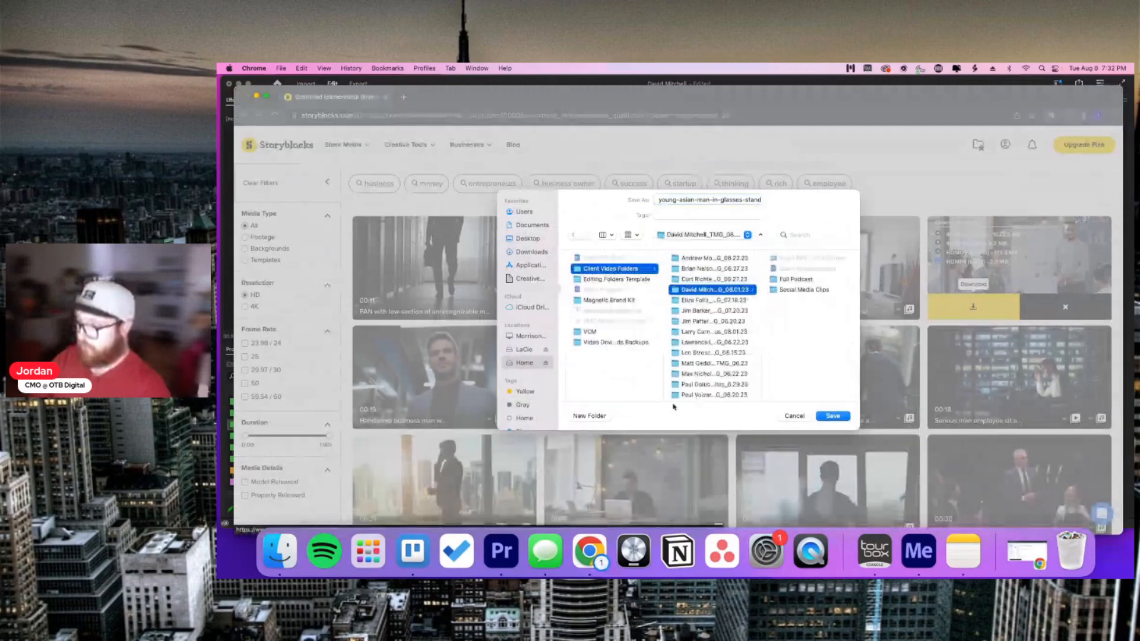
left_click(588, 415)
type("broll")
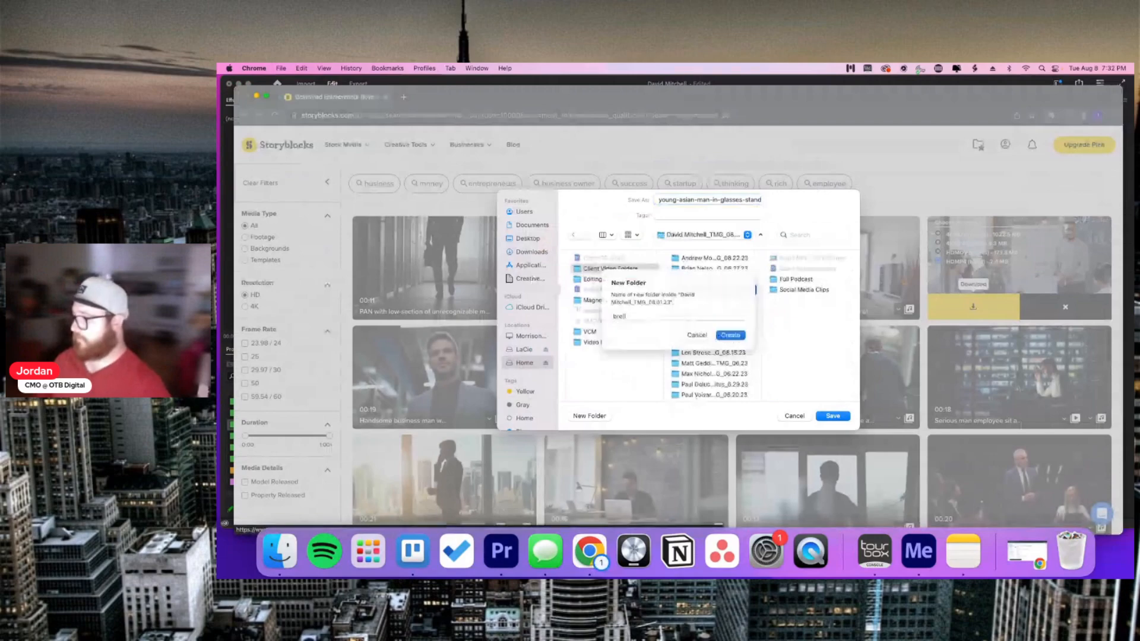
key("Return")
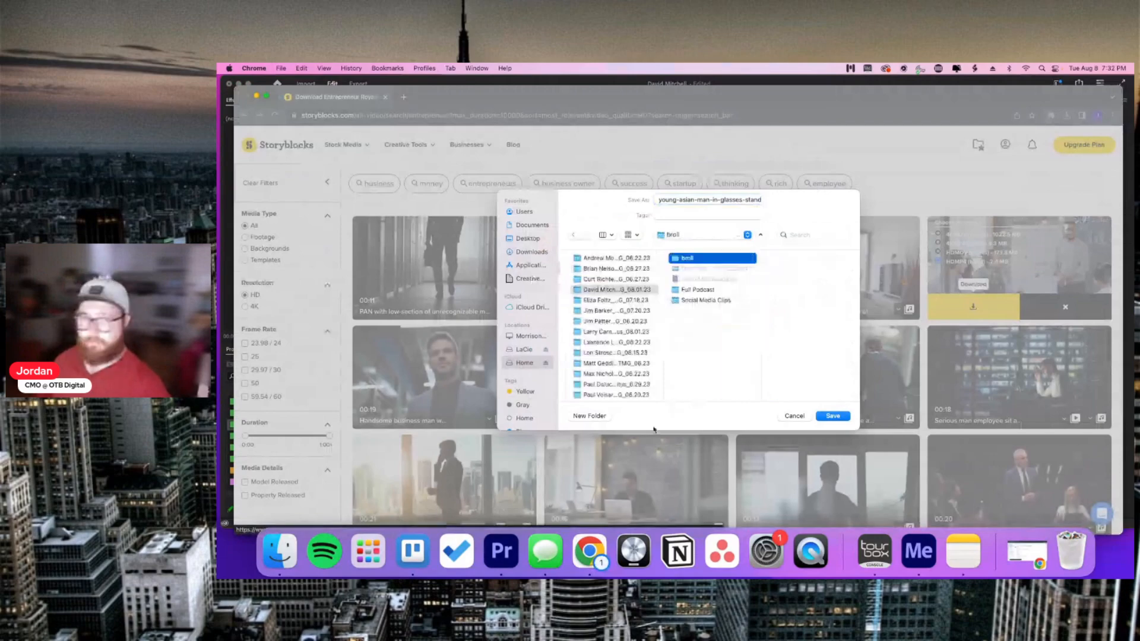
left_click(833, 416)
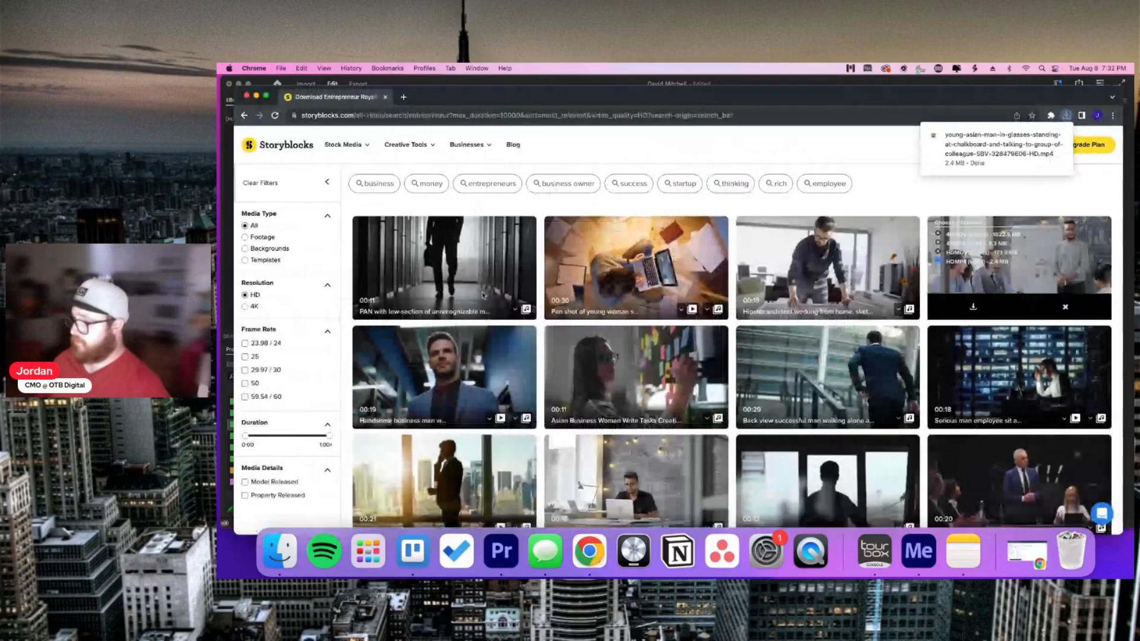
Step: Download the laptop tracking shot in its 2.4 MB HD version into broll
scroll(682, 374, "down", 1)
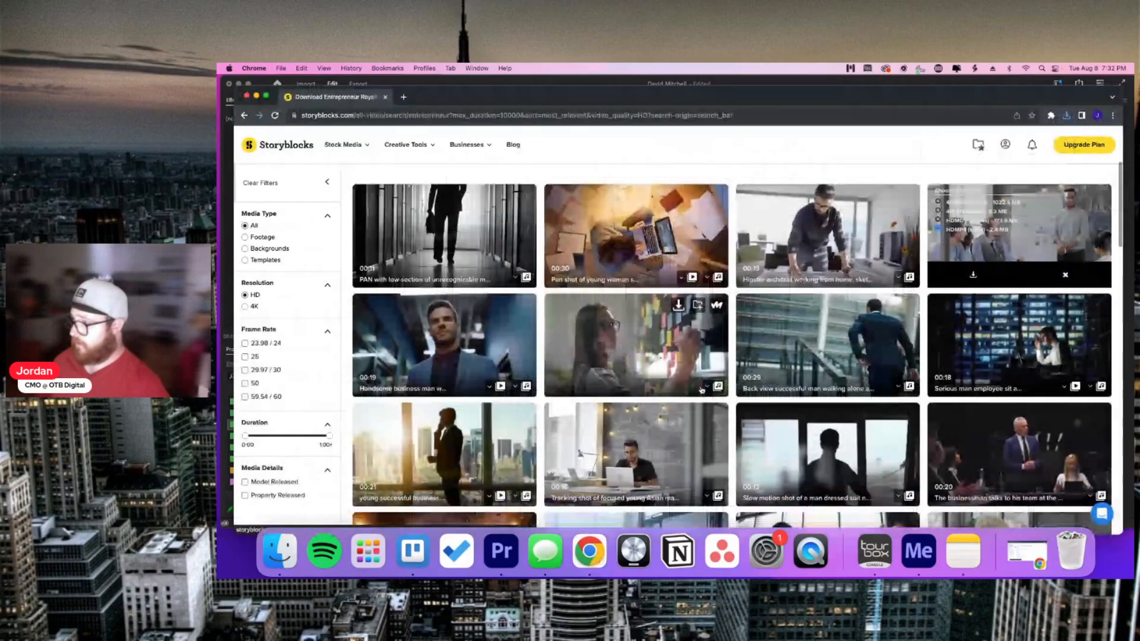
scroll(667, 315, "down", 4)
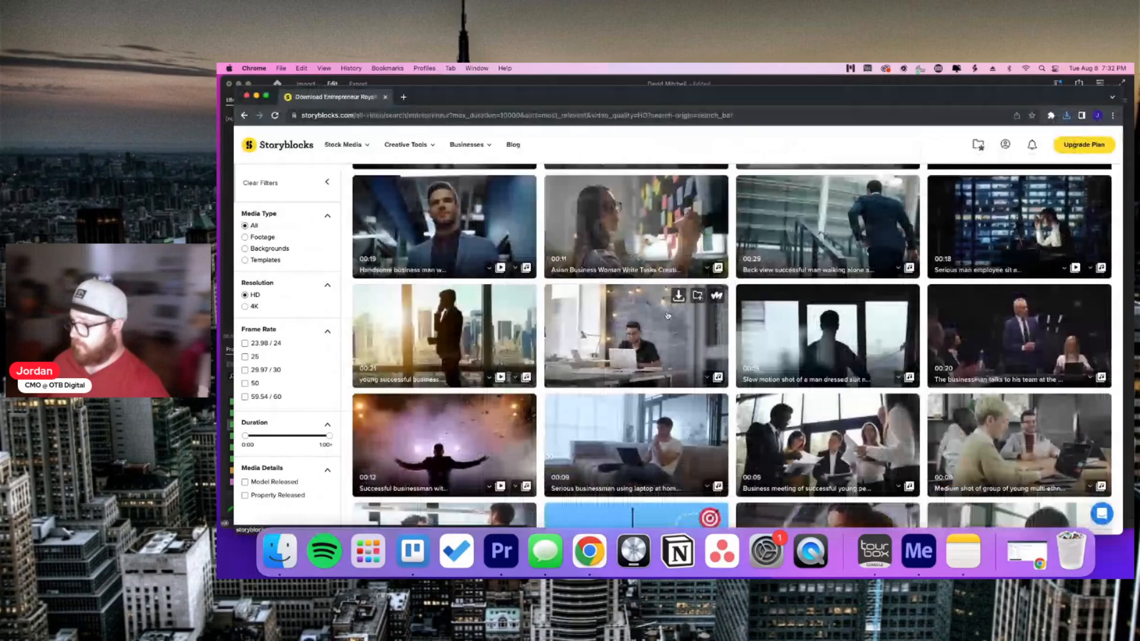
left_click(678, 295)
left_click(583, 330)
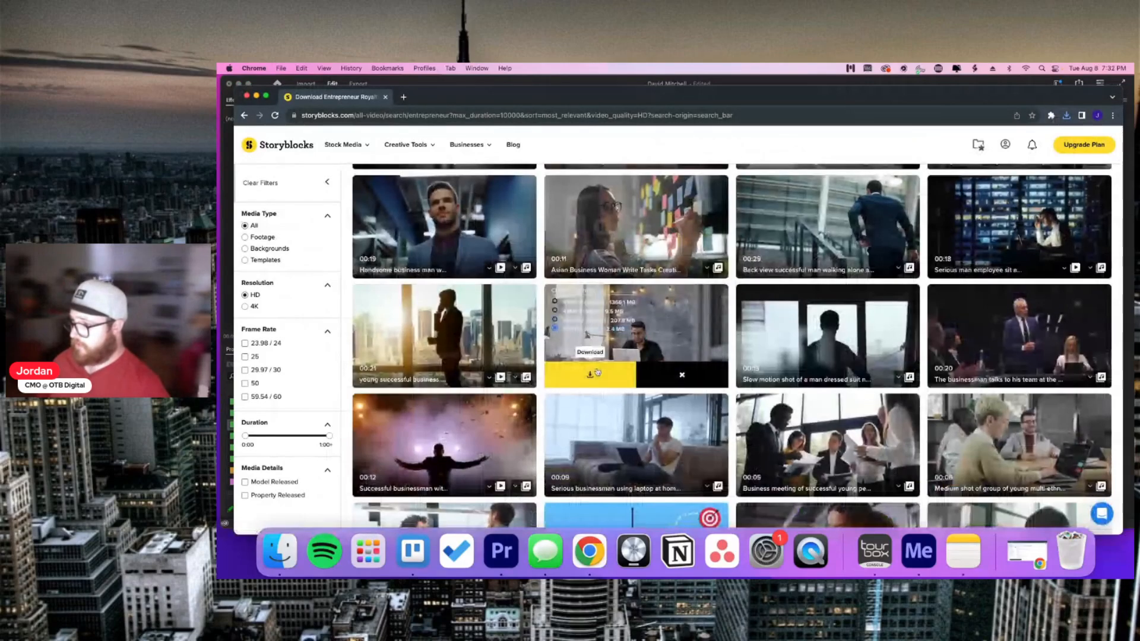
left_click(595, 372)
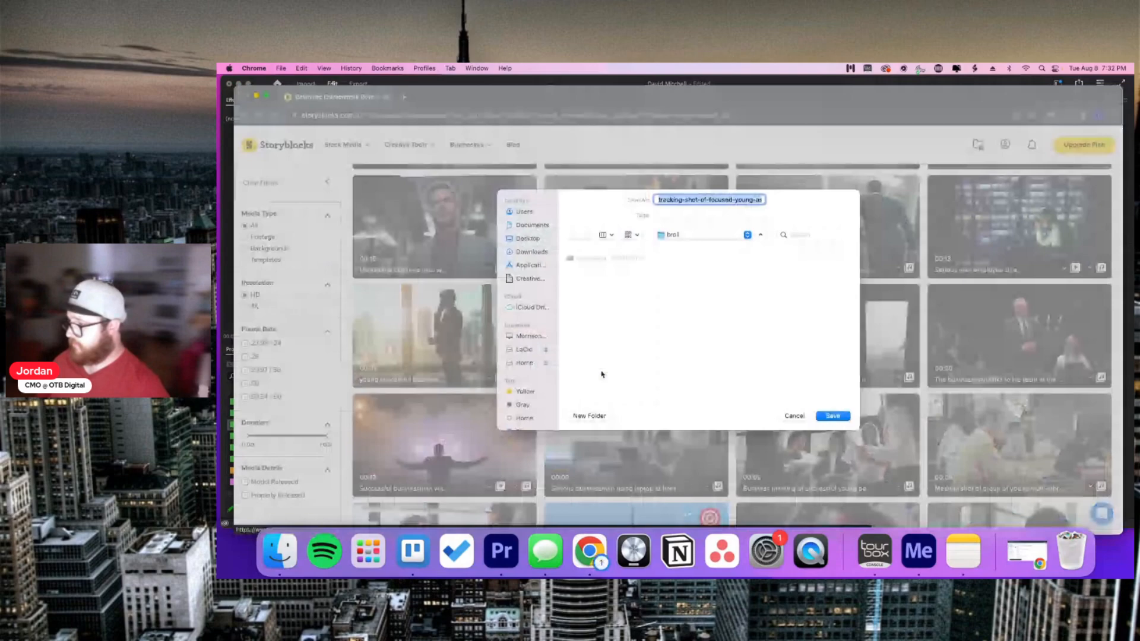
left_click(834, 416)
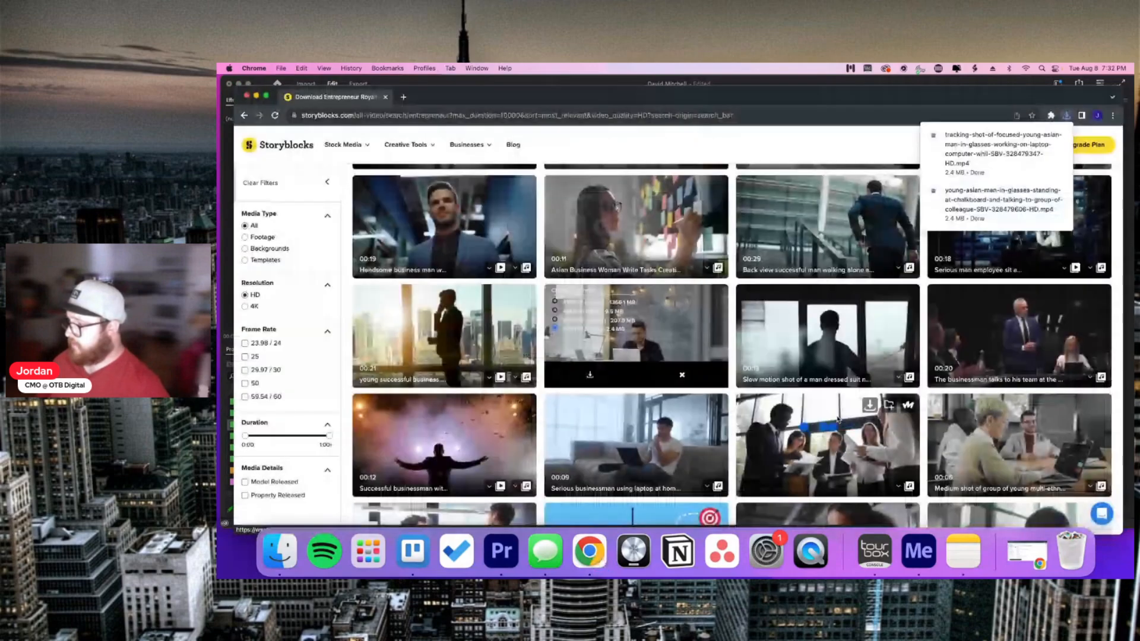
Step: Download the flat-lay clip in HDMP4 format into broll
scroll(838, 419, "down", 2)
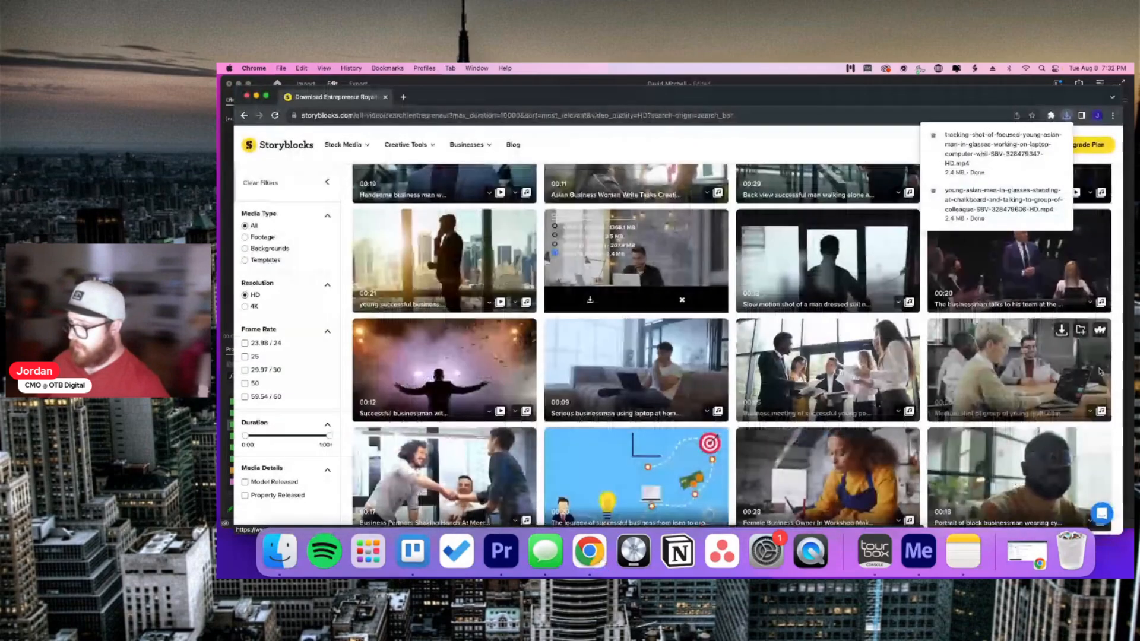
scroll(1068, 363, "down", 1)
scroll(1047, 356, "down", 5)
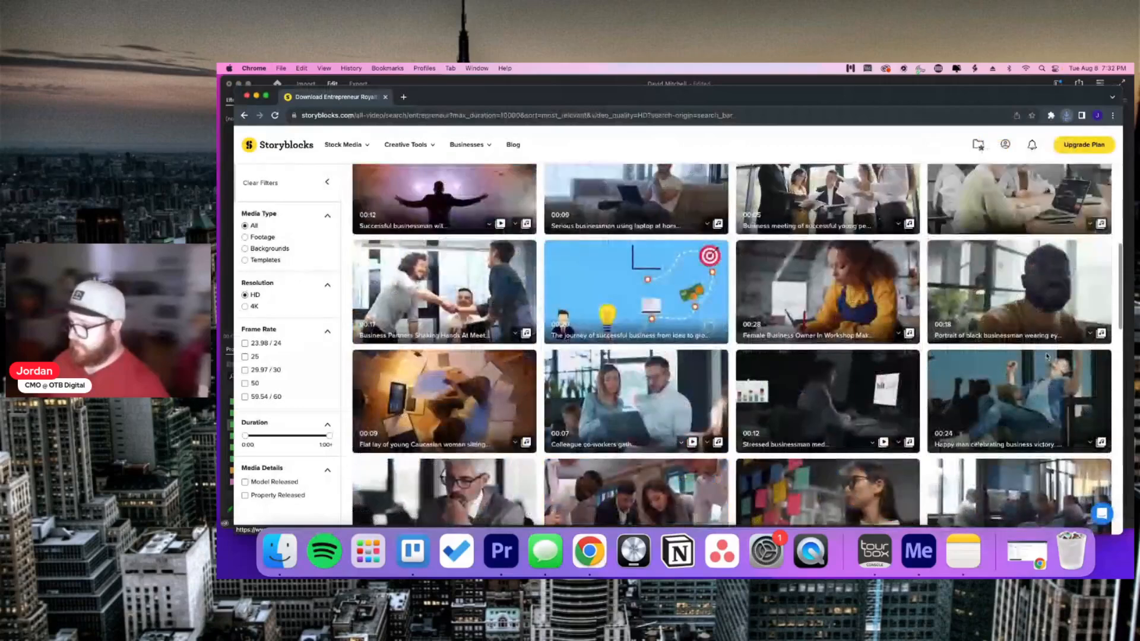
scroll(1047, 356, "down", 3)
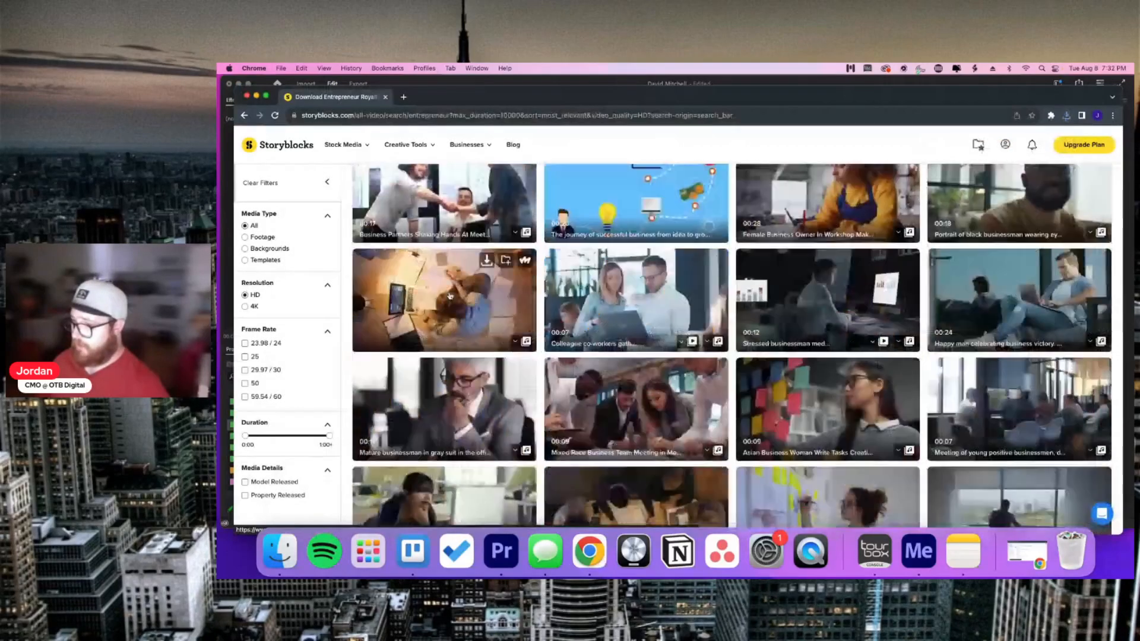
left_click(486, 260)
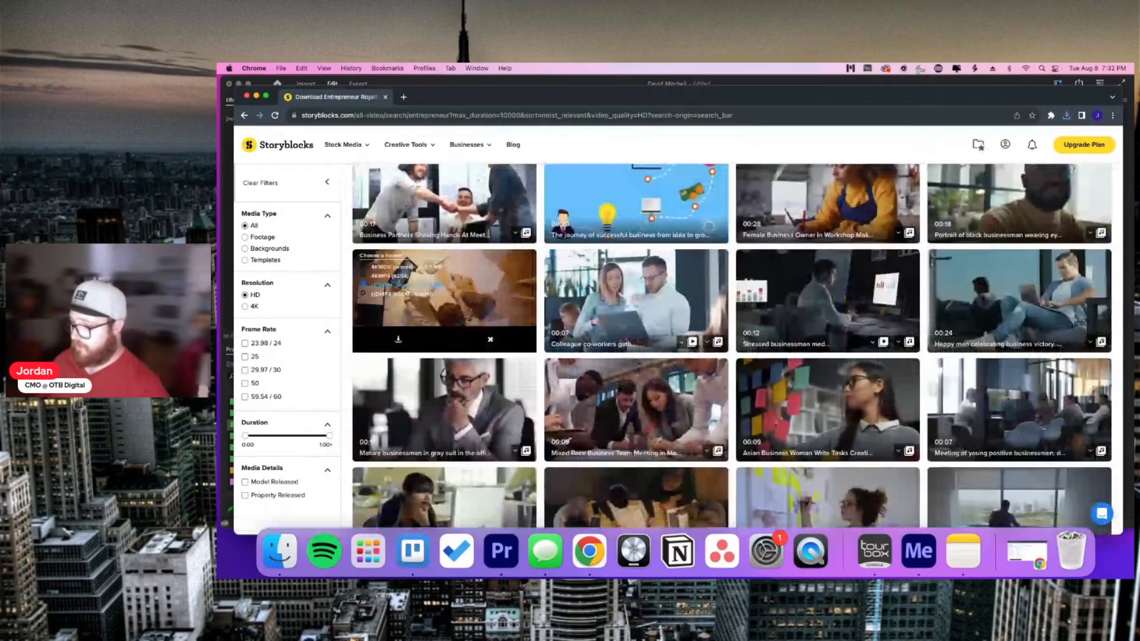
left_click(409, 293)
left_click(401, 335)
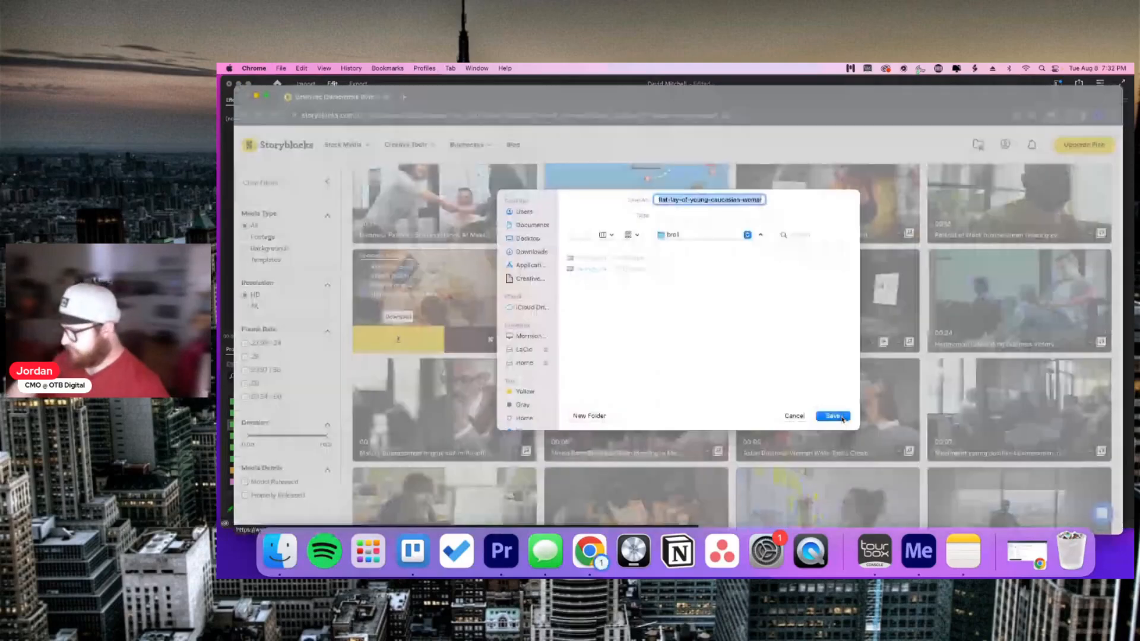
left_click(834, 416)
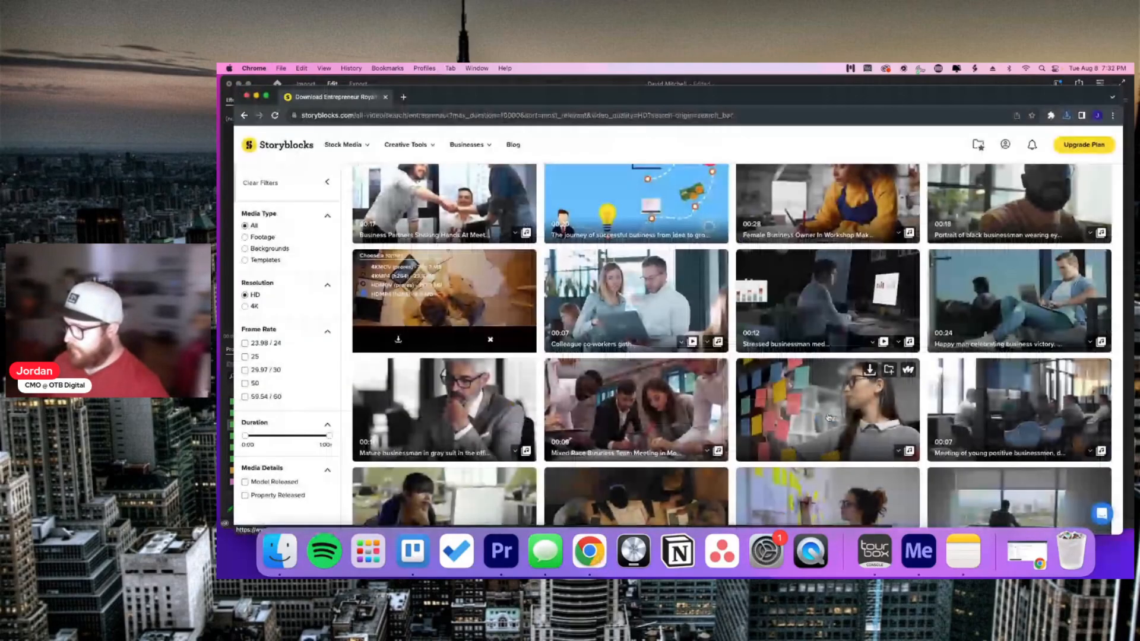
Step: Download the Colleague co-workers clip into broll, then minimize Chrome
left_click(651, 293)
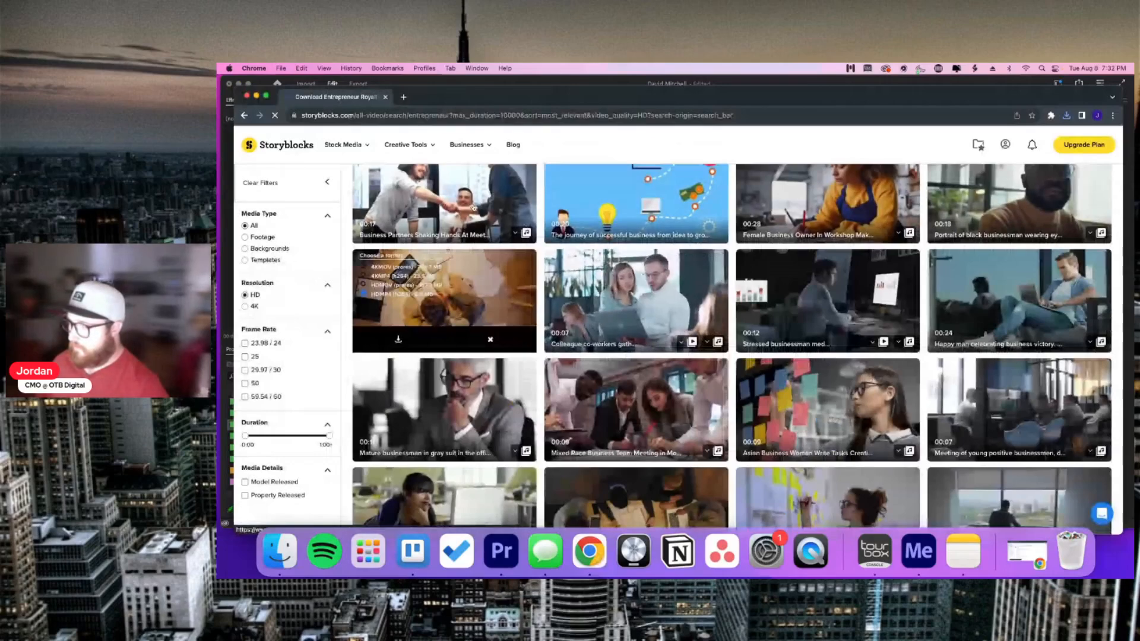
mouse_move(346, 145)
left_click(244, 115)
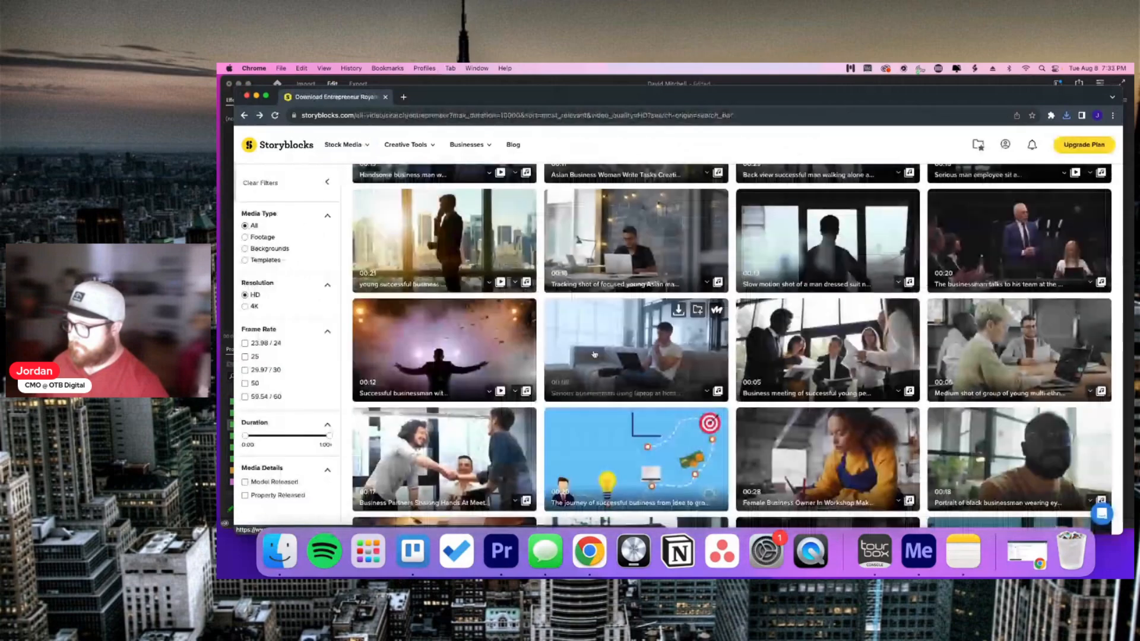
scroll(594, 355, "down", 5)
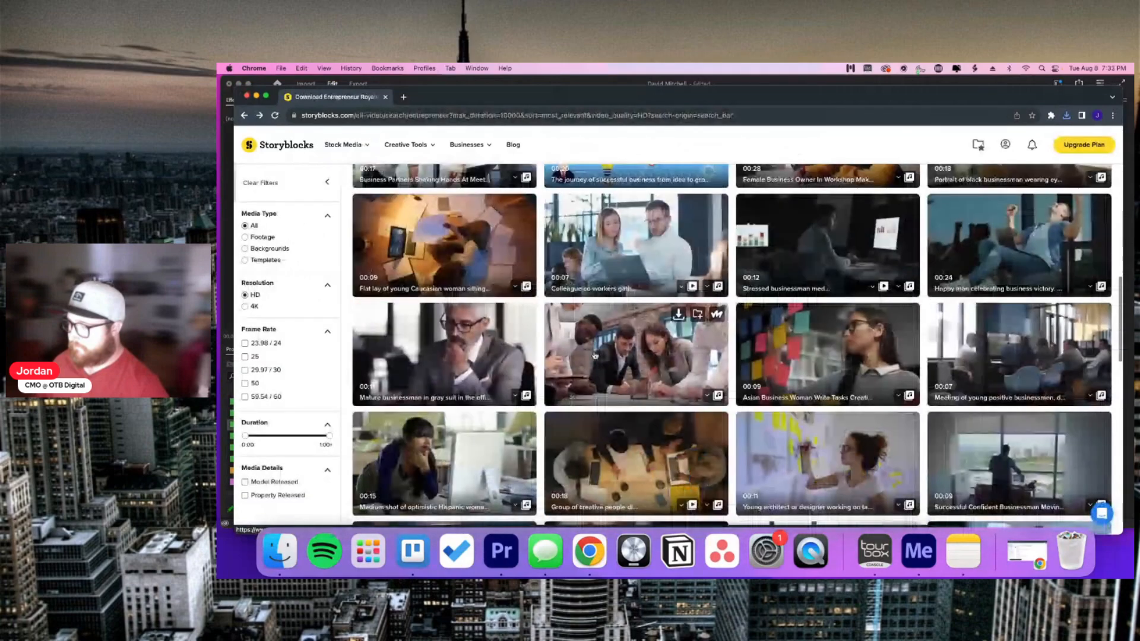
scroll(594, 354, "up", 1)
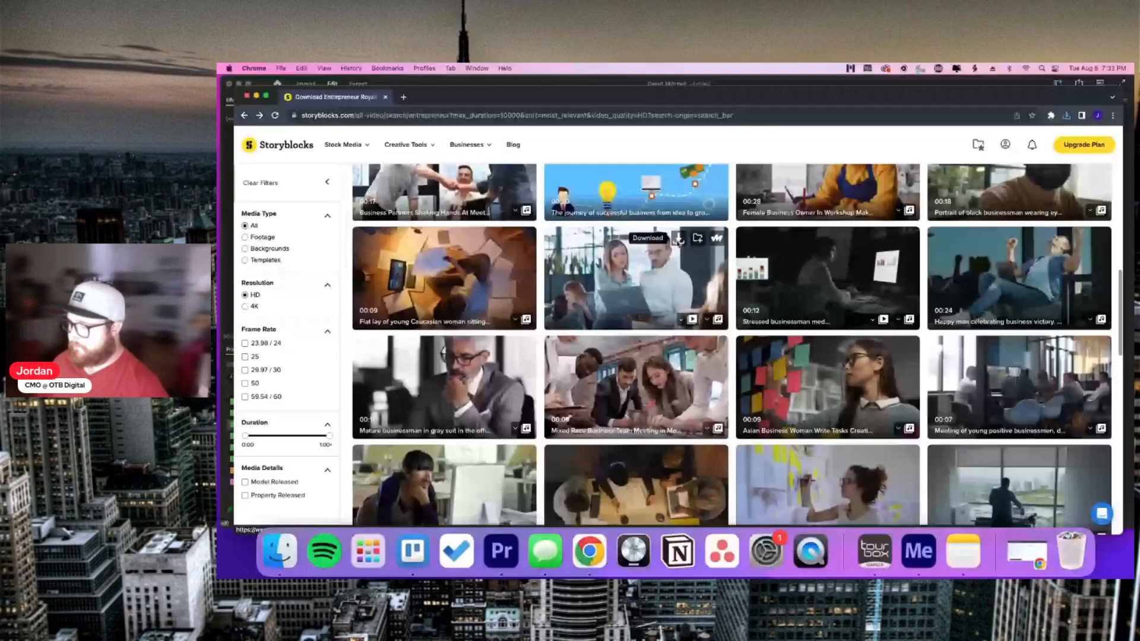
left_click(678, 239)
left_click(606, 320)
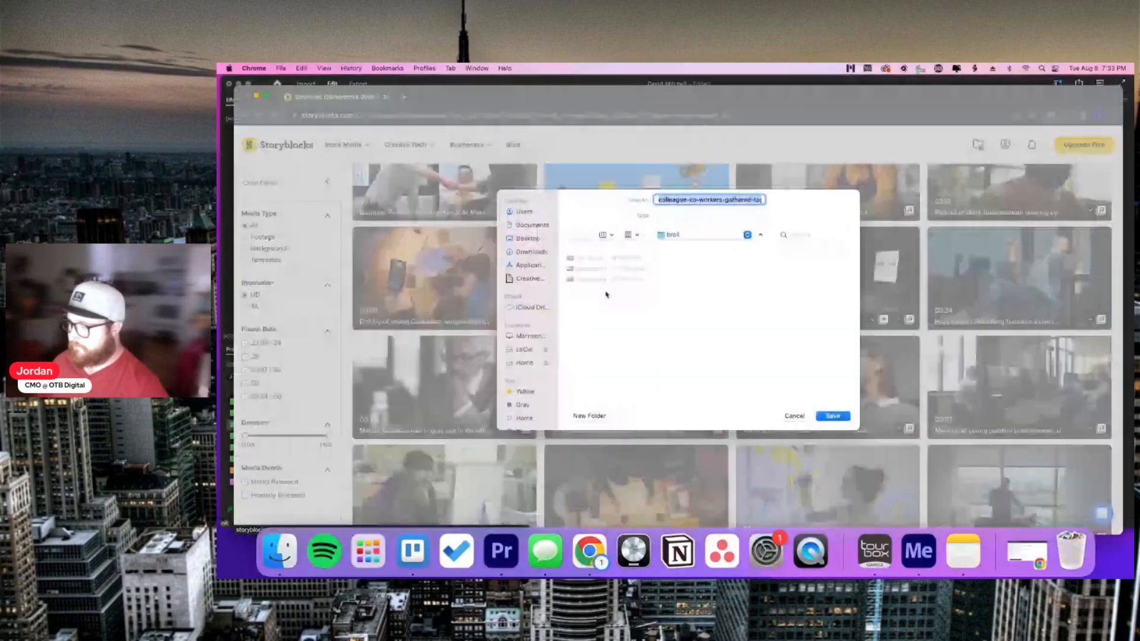
key("Return")
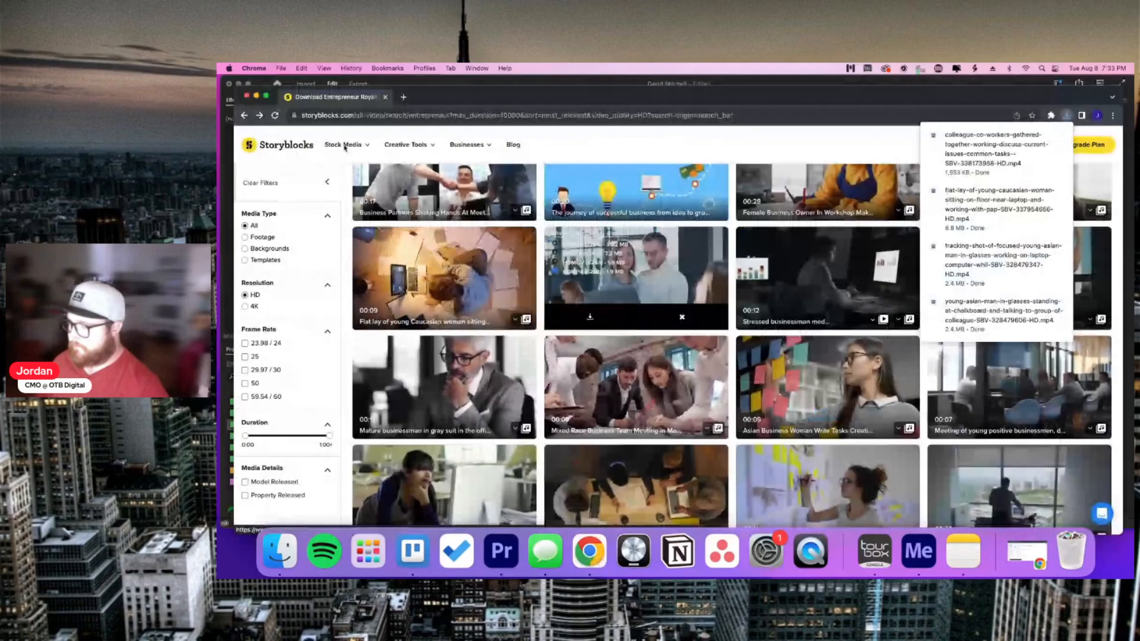
mouse_move(397, 137)
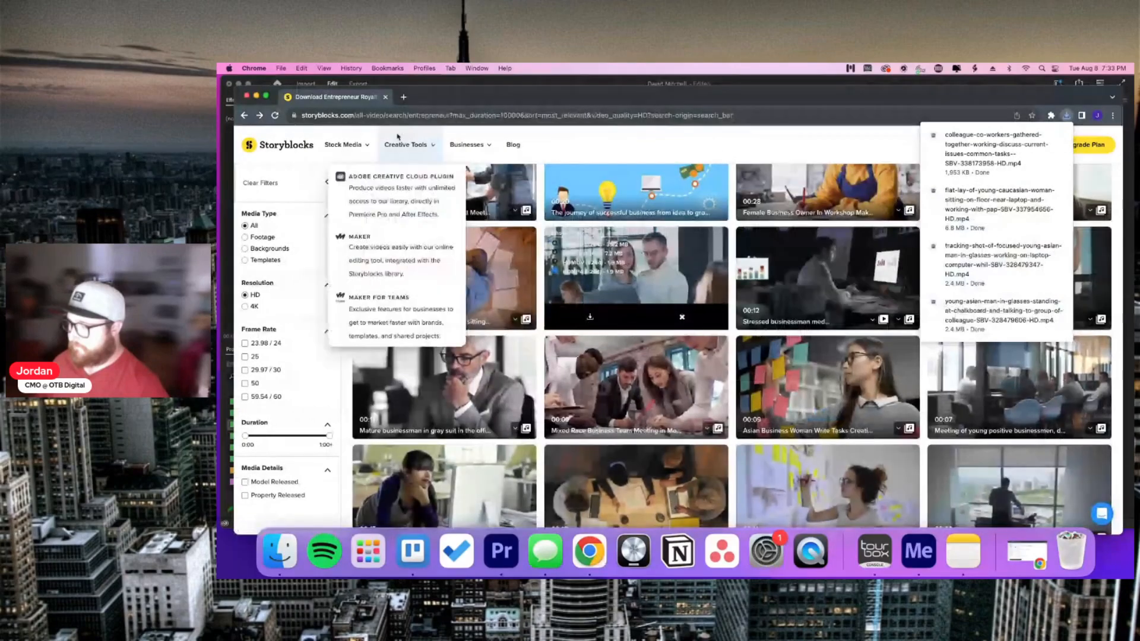
key("super+m")
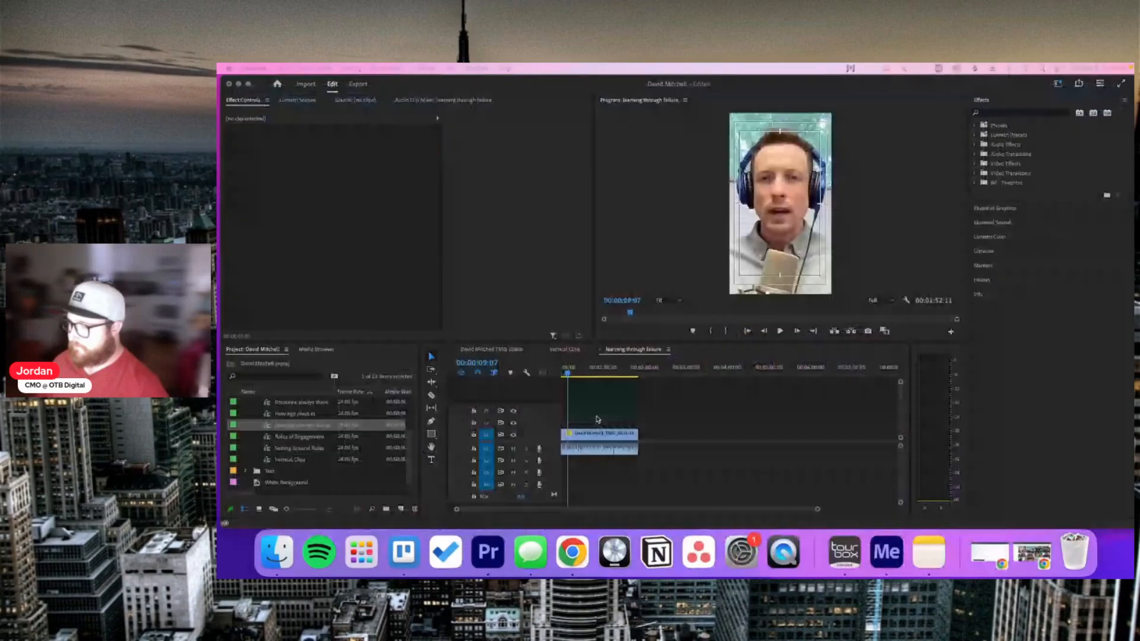
Step: Collapse the Sequences and Footage bins and arrange the Premiere and Finder windows side by side
scroll(309, 437, "up", 3)
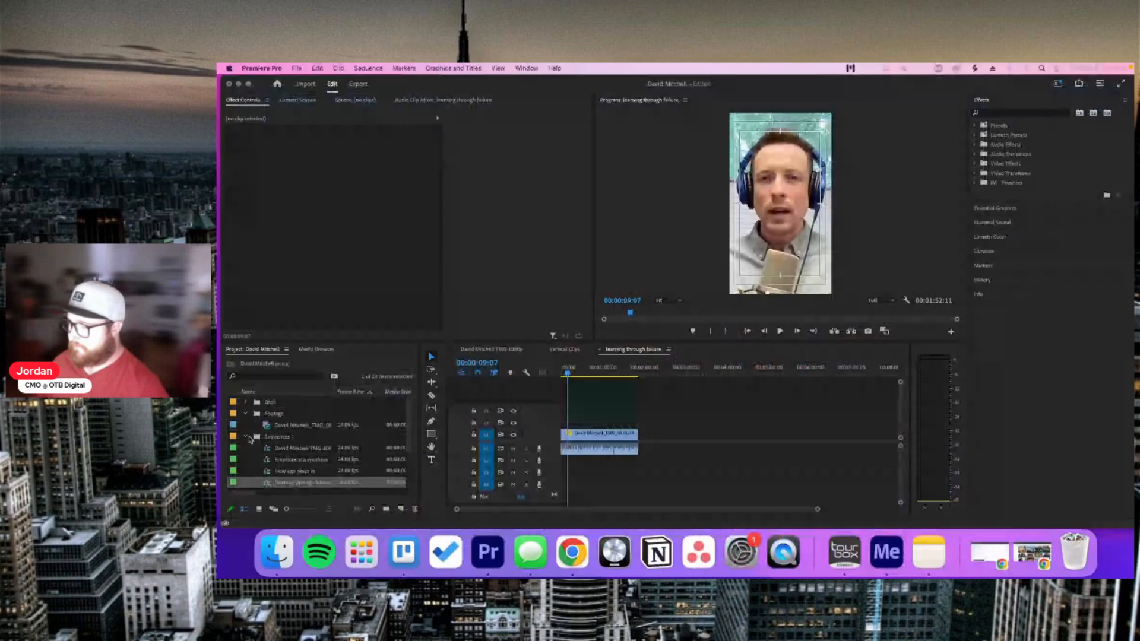
left_click(246, 437)
left_click(246, 414)
left_click_drag(412, 89, 633, 190)
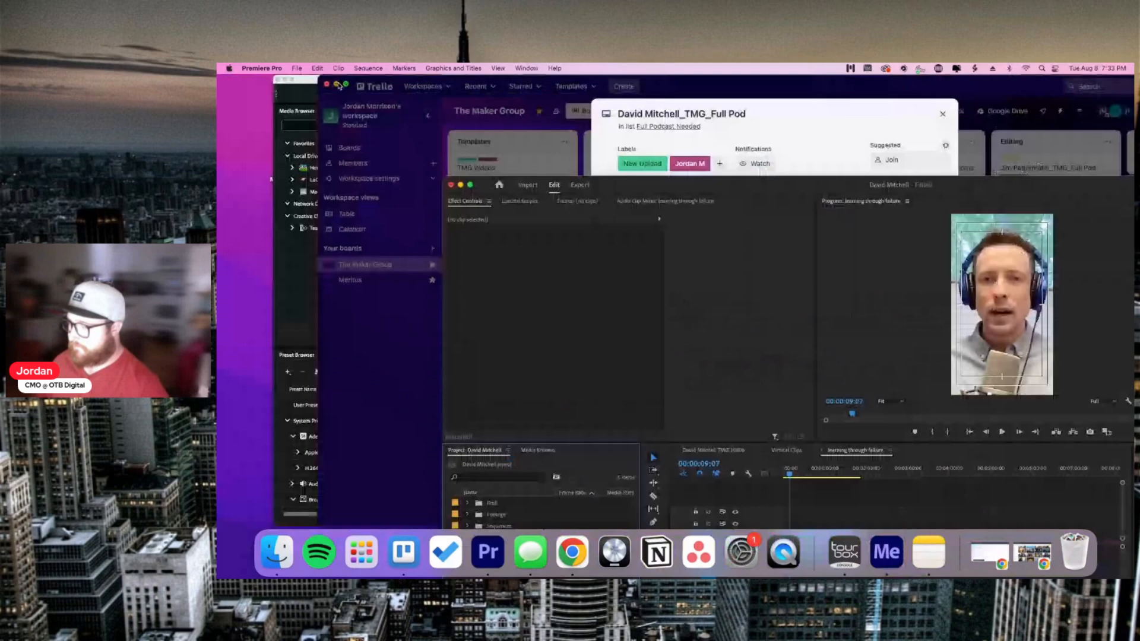
left_click(336, 85)
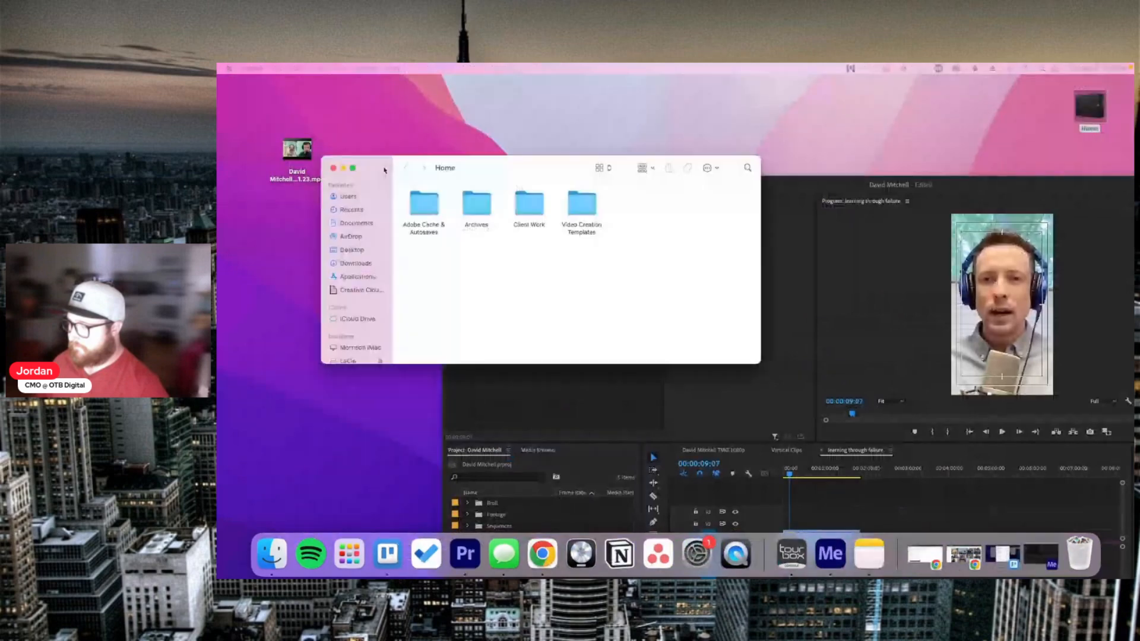
left_click_drag(384, 170, 324, 112)
Step: Drag the broll folder from Client Work > Client Video Folders > project folder into the Project panel
double_click(473, 159)
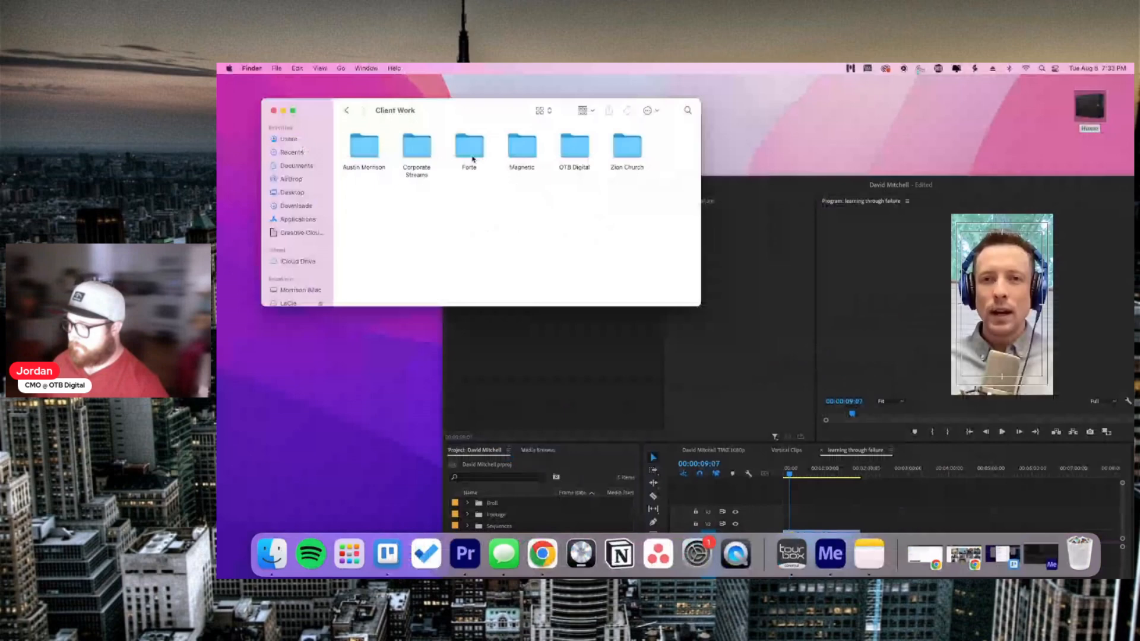
double_click(419, 149)
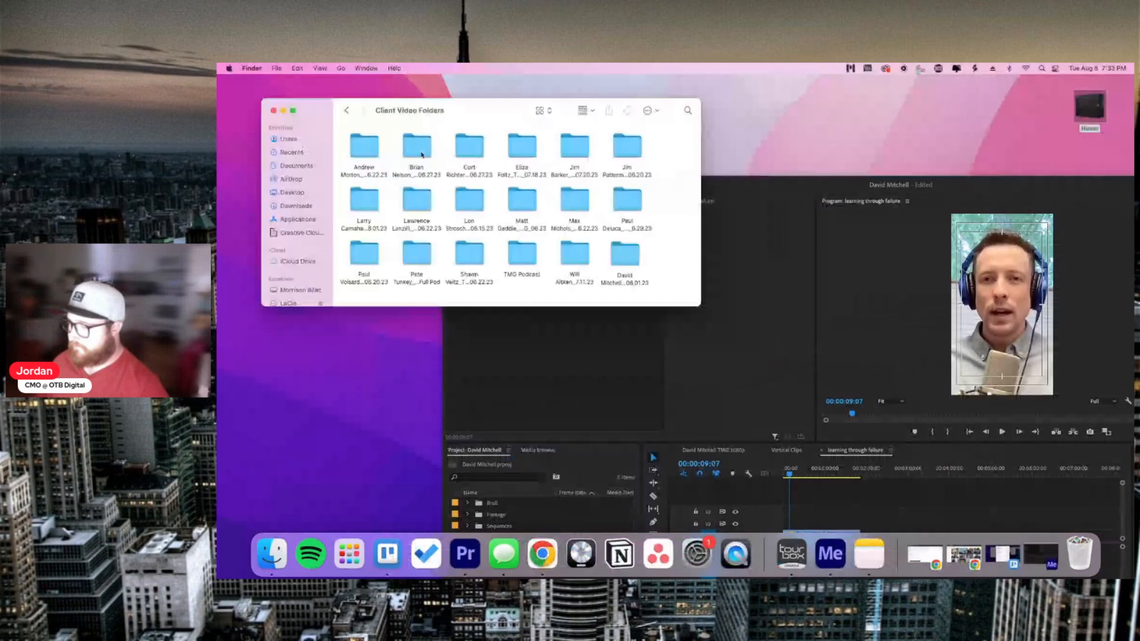
double_click(624, 256)
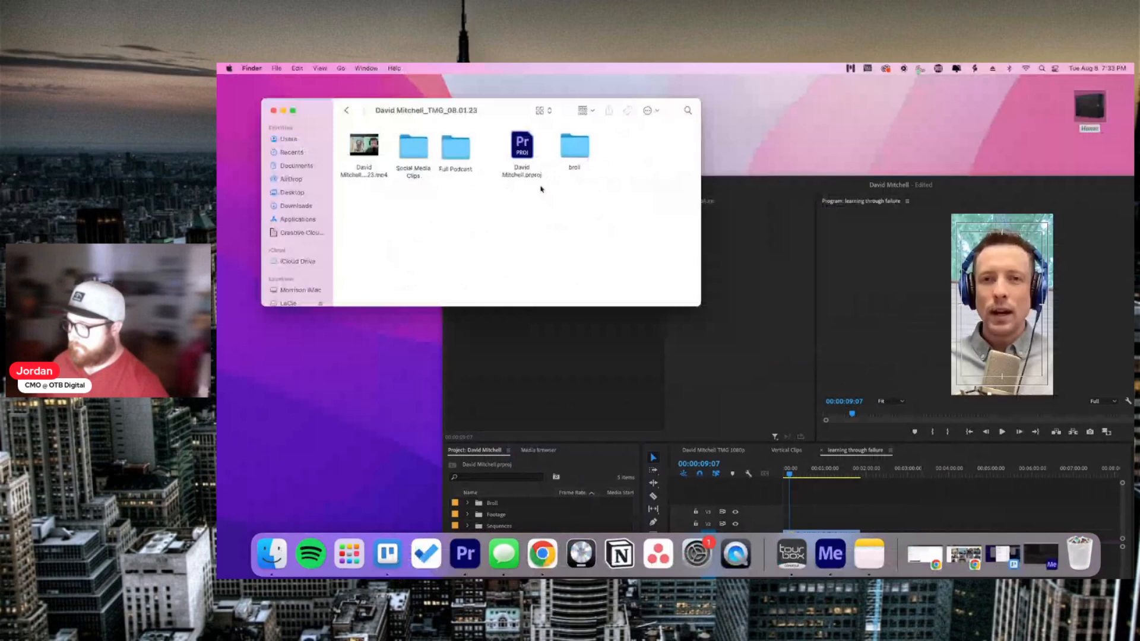
double_click(574, 147)
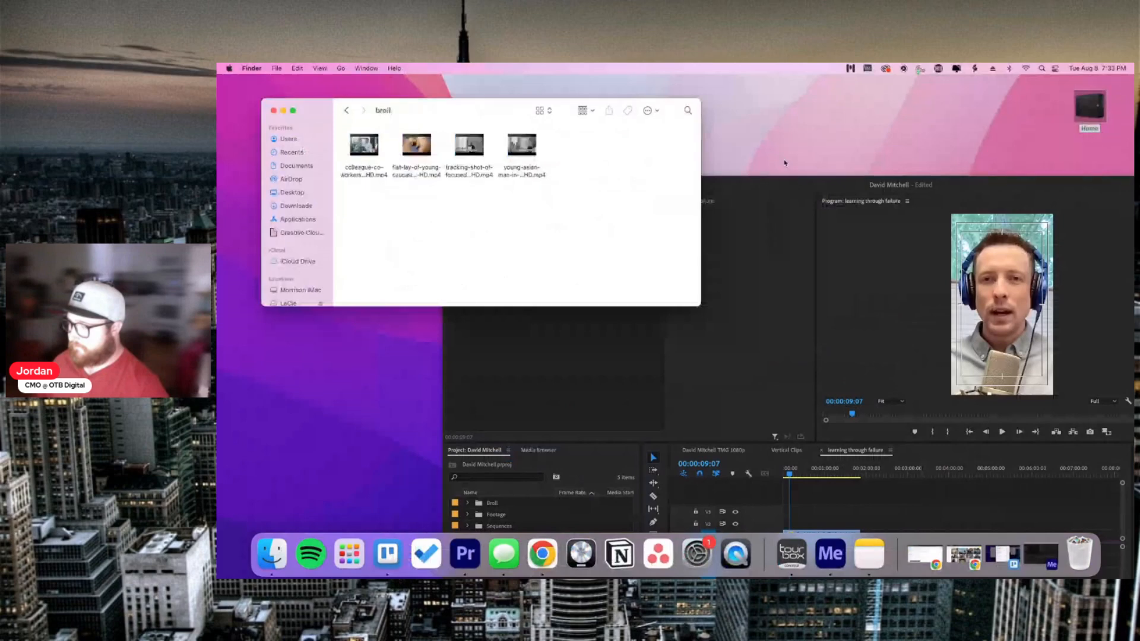
left_click_drag(781, 182, 915, 82)
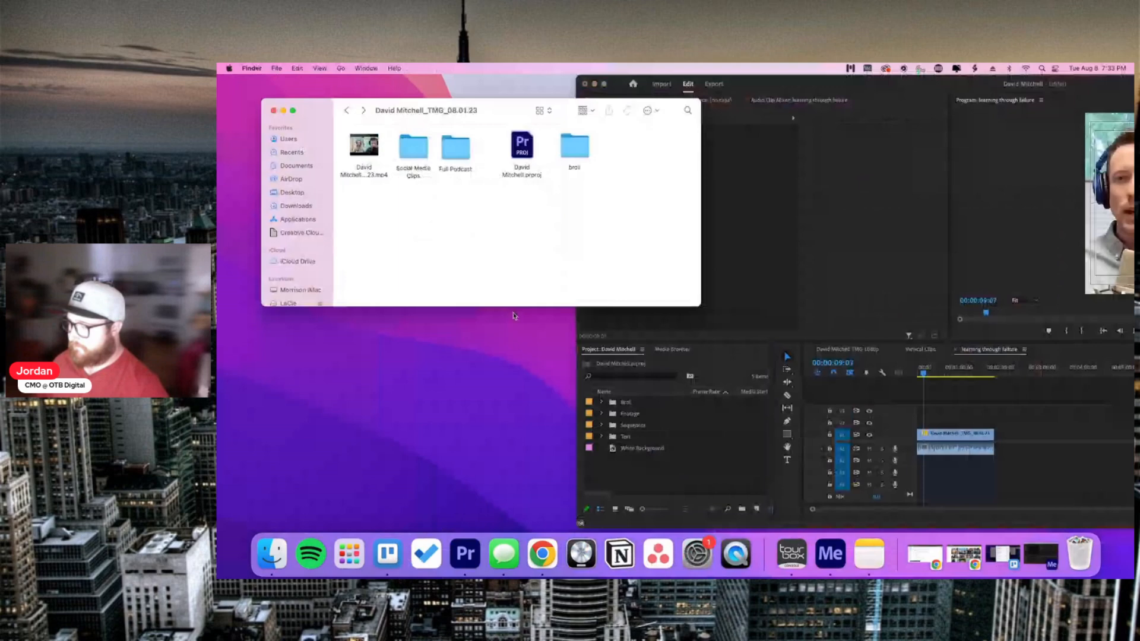
left_click_drag(574, 147, 628, 462)
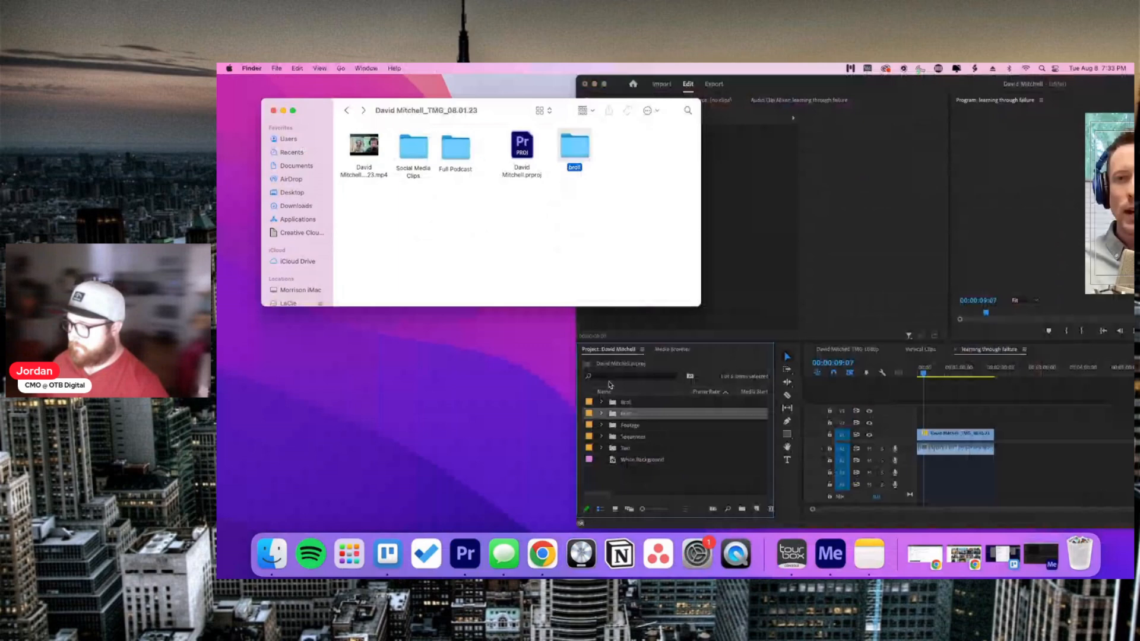
key("super+w")
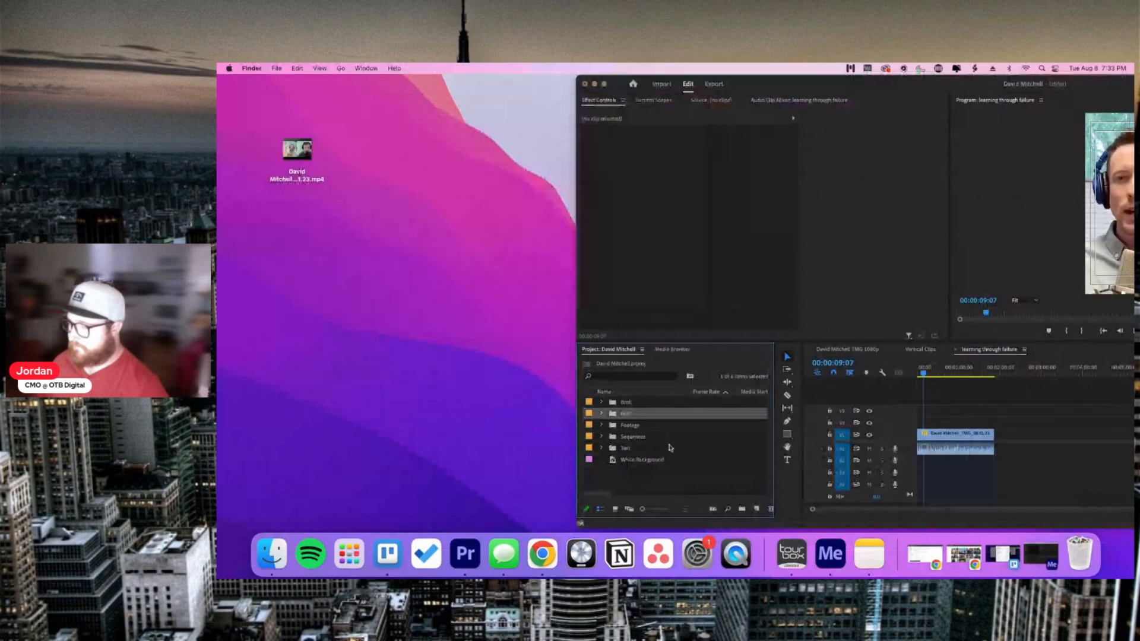
left_click(647, 408)
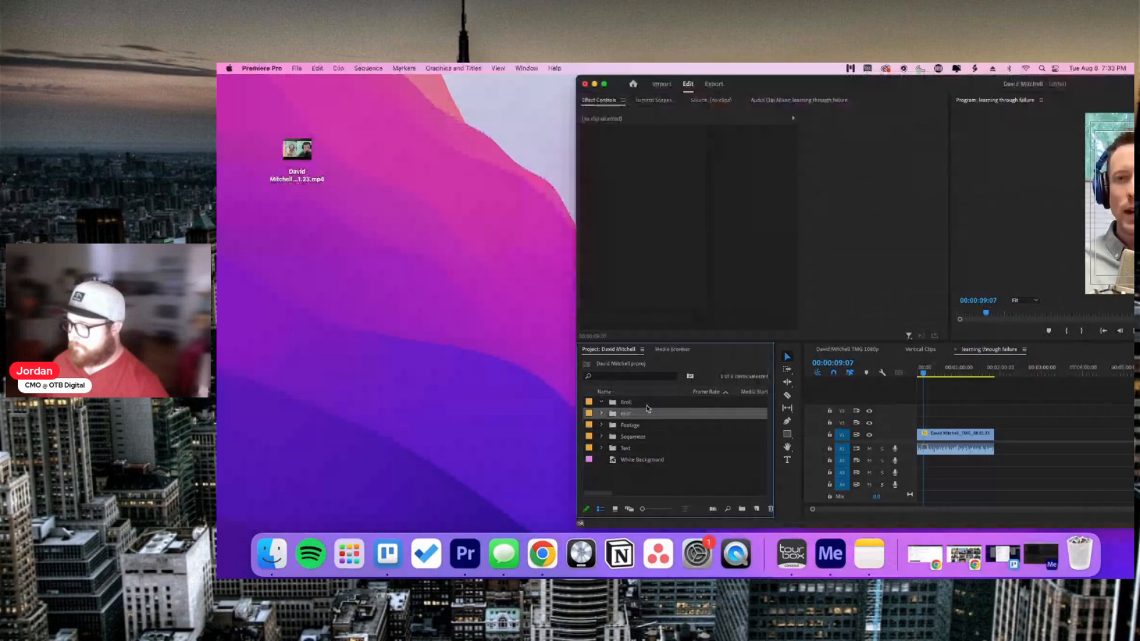
Step: Delete the extra nested bin and expand the broll bin to show its four clips
key("Delete")
double_click(628, 403)
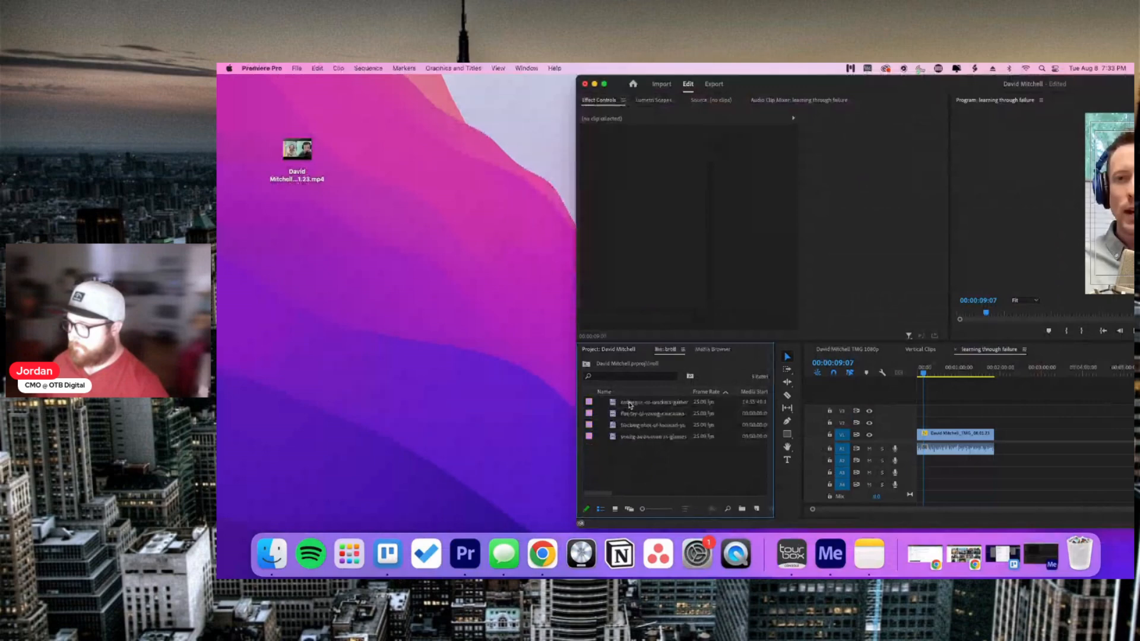
left_click(608, 349)
left_click_drag(791, 82, 463, 78)
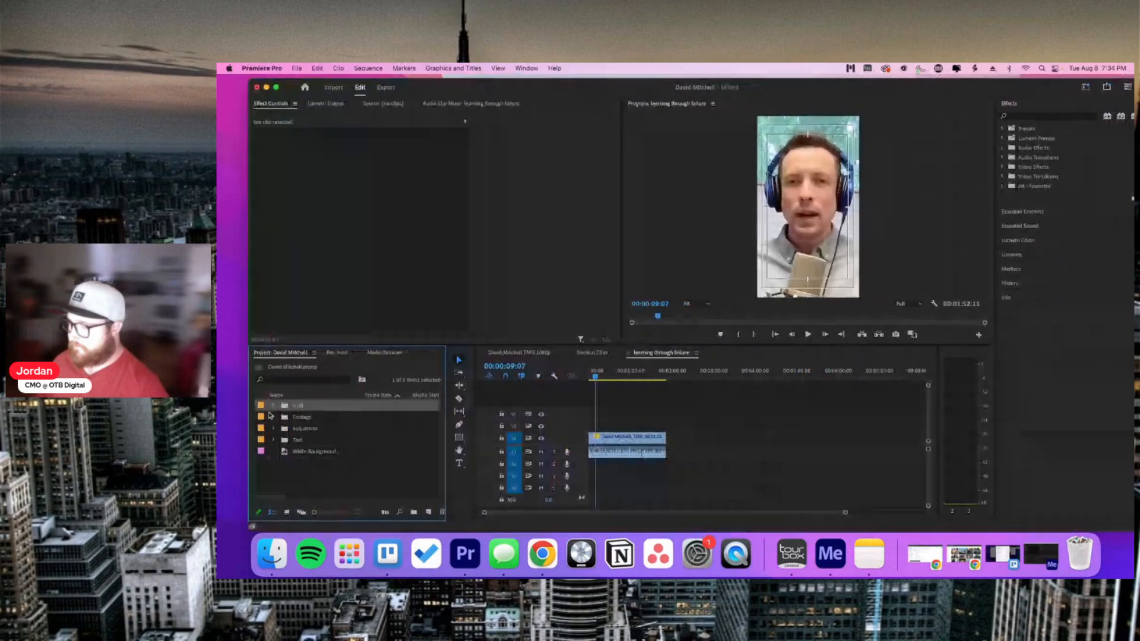
left_click(272, 405)
left_click(609, 399)
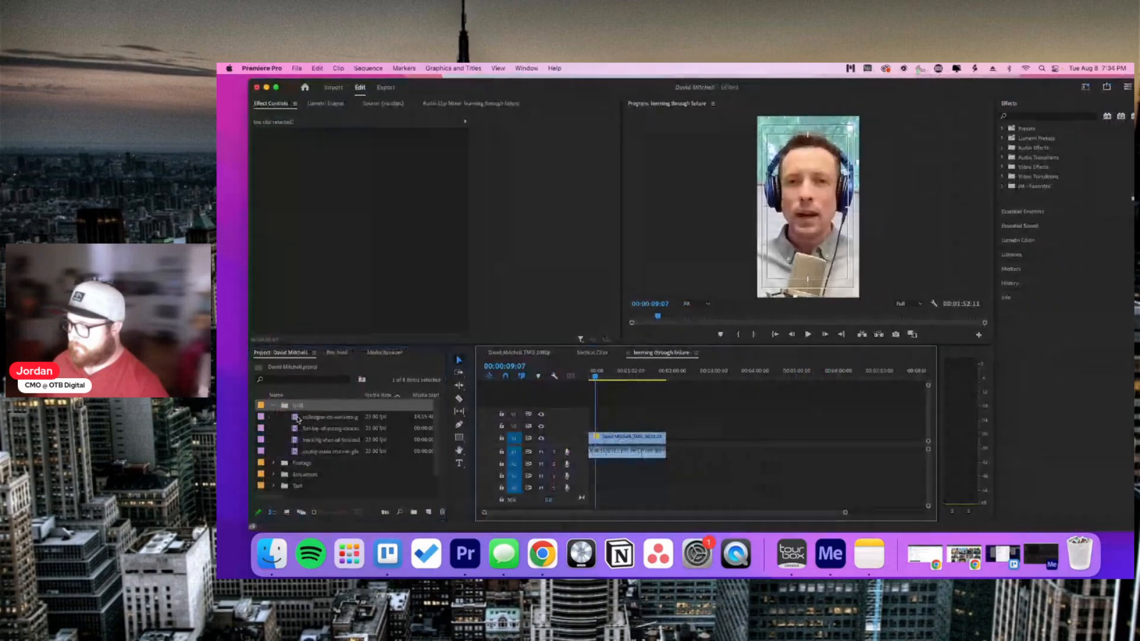
Step: Place the colleague b-roll on V2 about four seconds later and trim its end shorter
left_click_drag(298, 419, 604, 425)
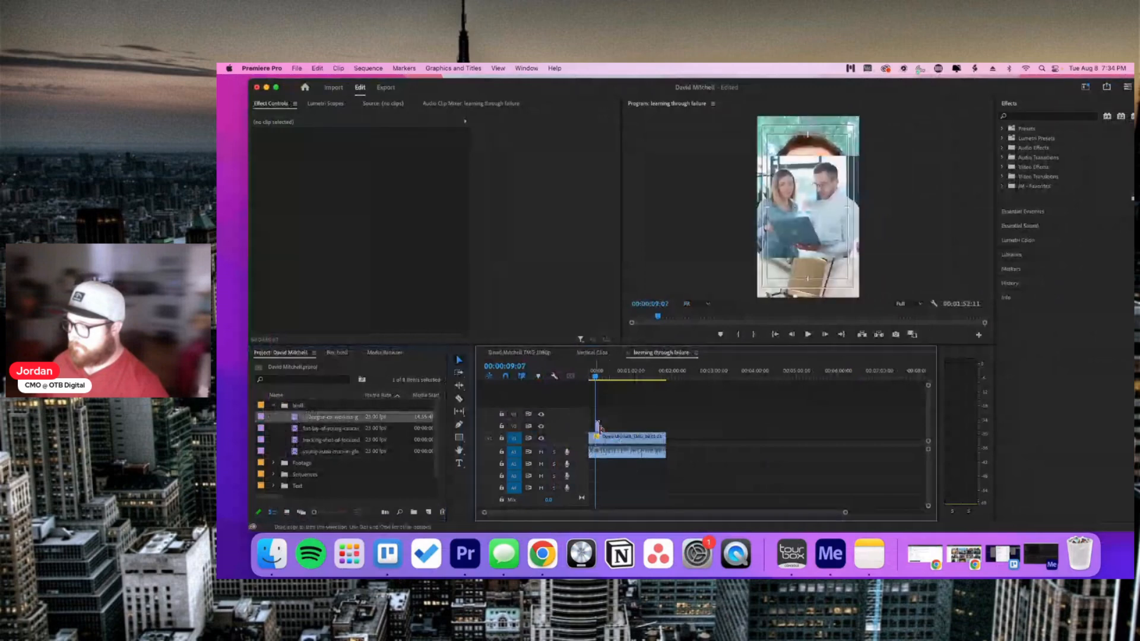
key("=")
key("=")
key("minus")
left_click_drag(640, 427, 670, 426)
key("=")
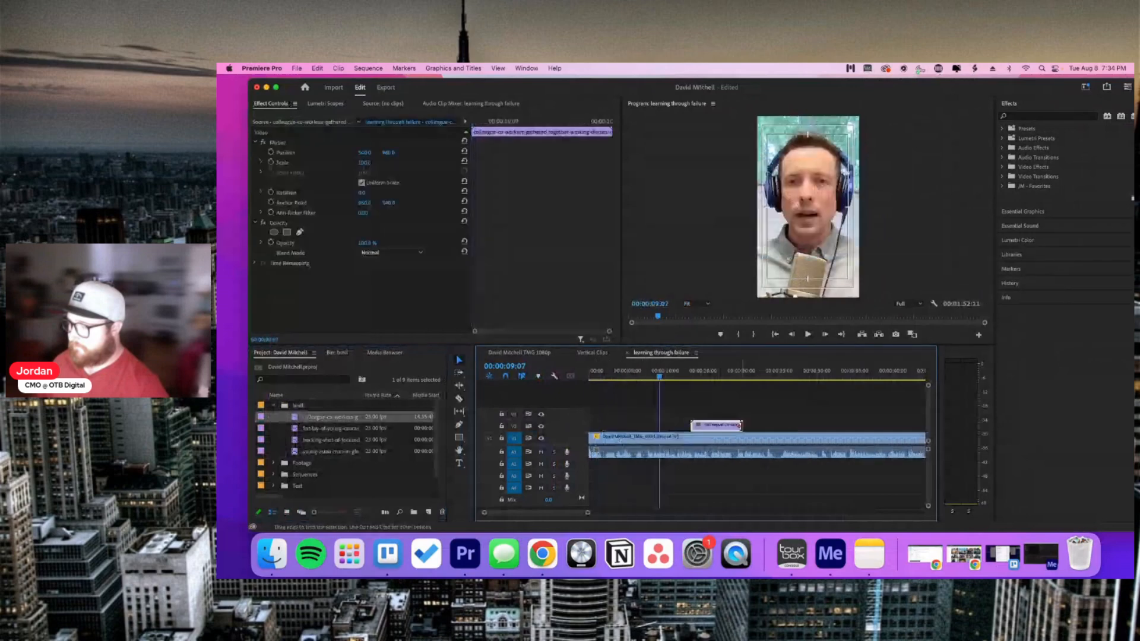
left_click(739, 421)
left_click_drag(715, 424, 719, 425)
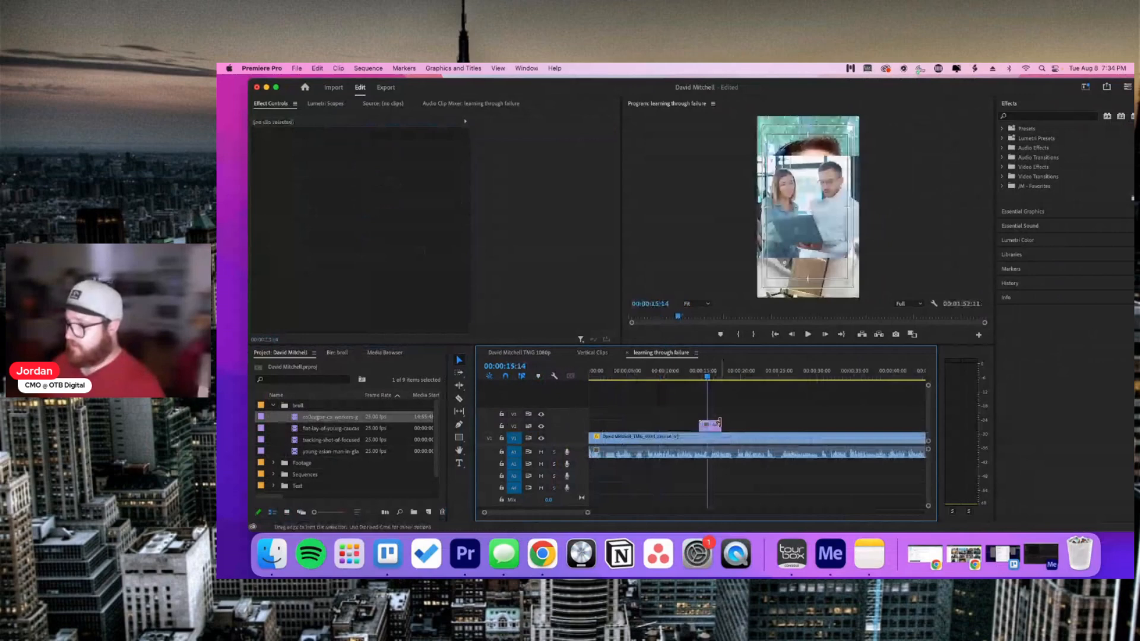
left_click(718, 424)
Step: Scale the colleague b-roll to about 208% so it fills the vertical frame
left_click_drag(362, 163, 323, 152)
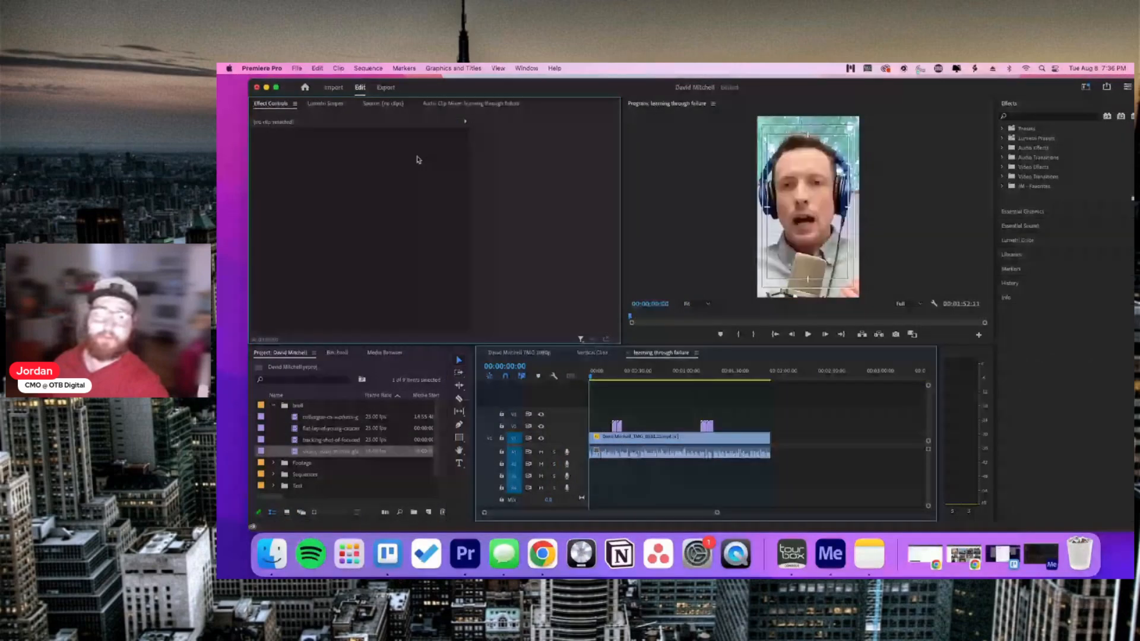
left_click(525, 68)
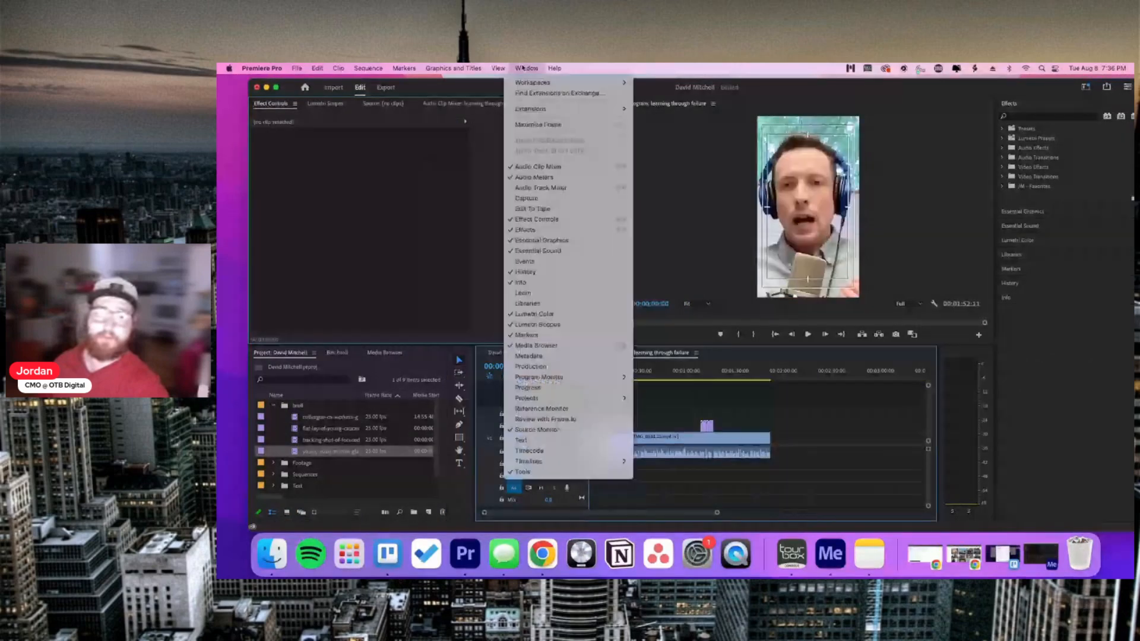
Step: Switch to the Captions and Graphics workspace and open the Transcript tab's options menu
mouse_move(535, 85)
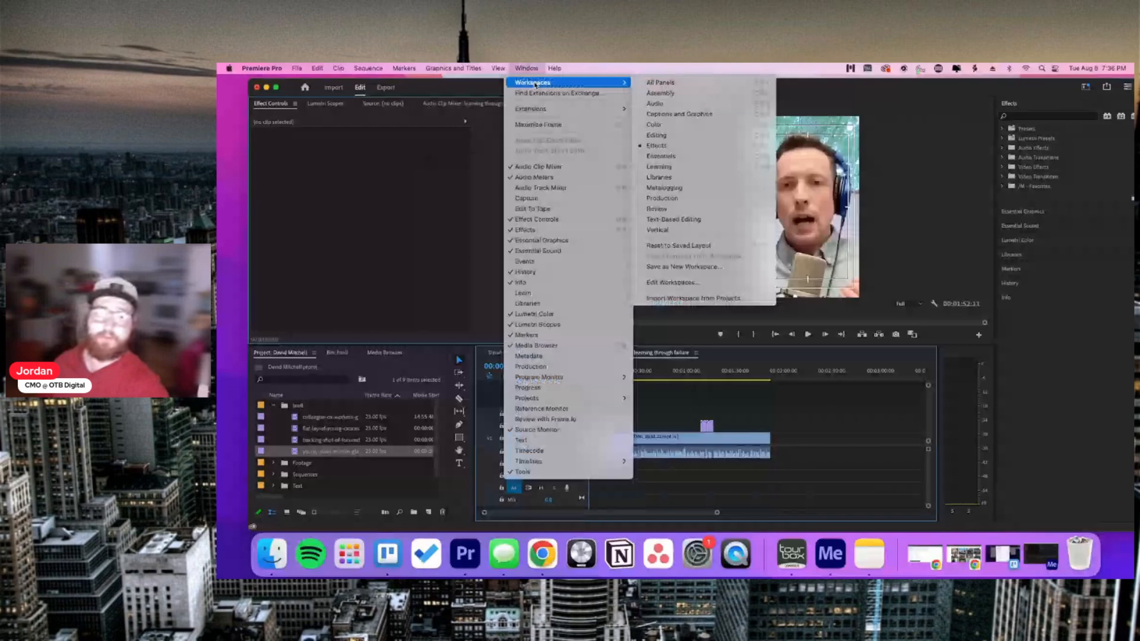
left_click(676, 113)
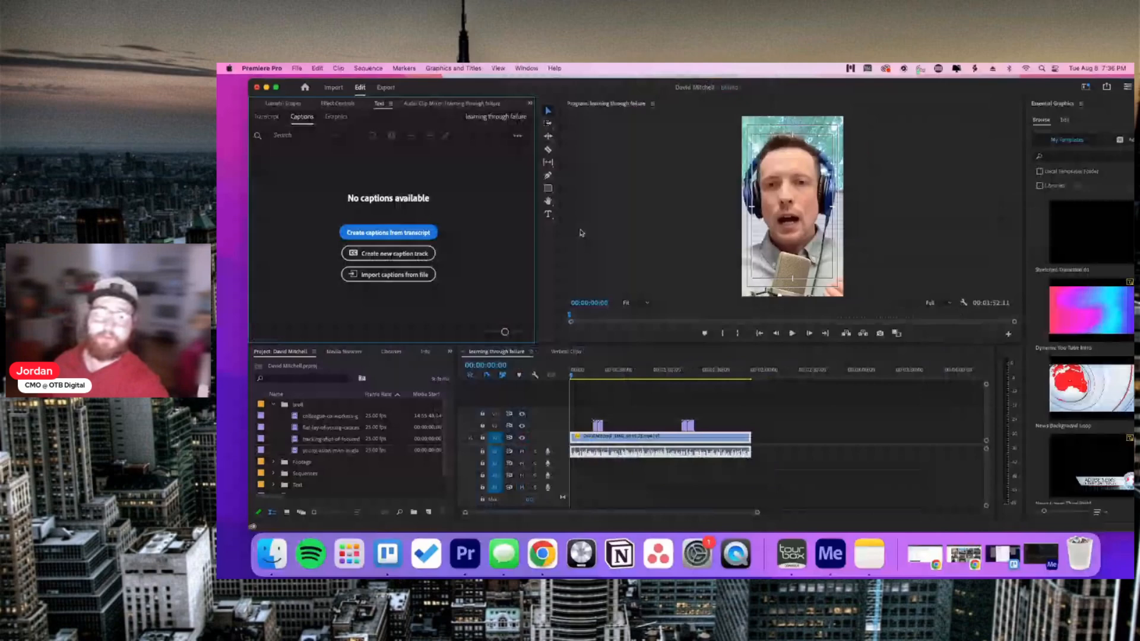
left_click(266, 117)
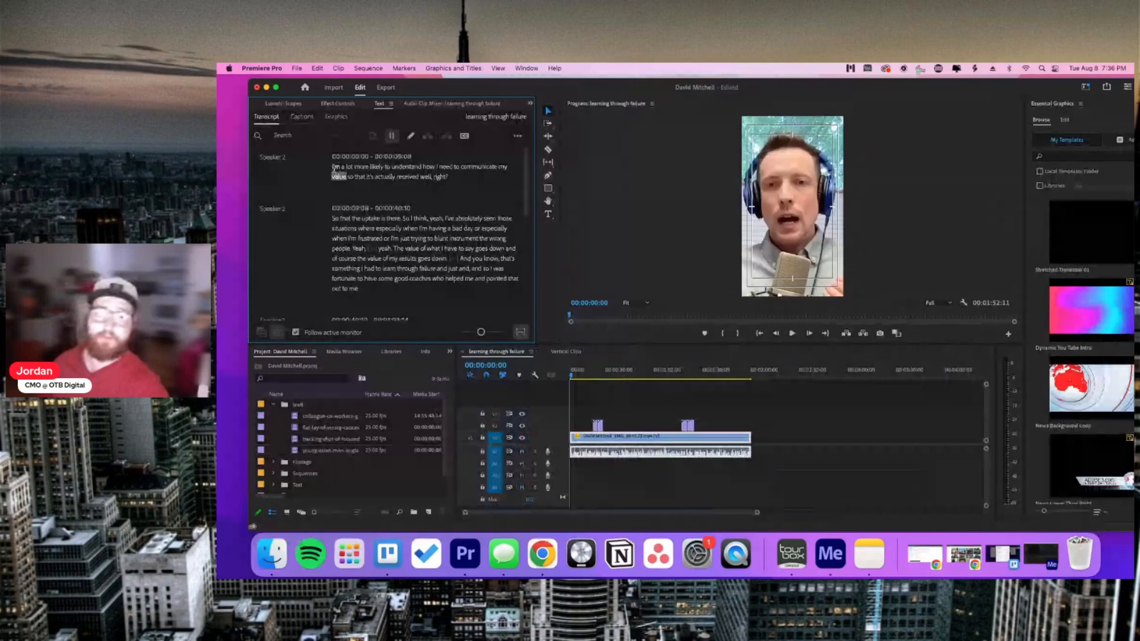
left_click(518, 137)
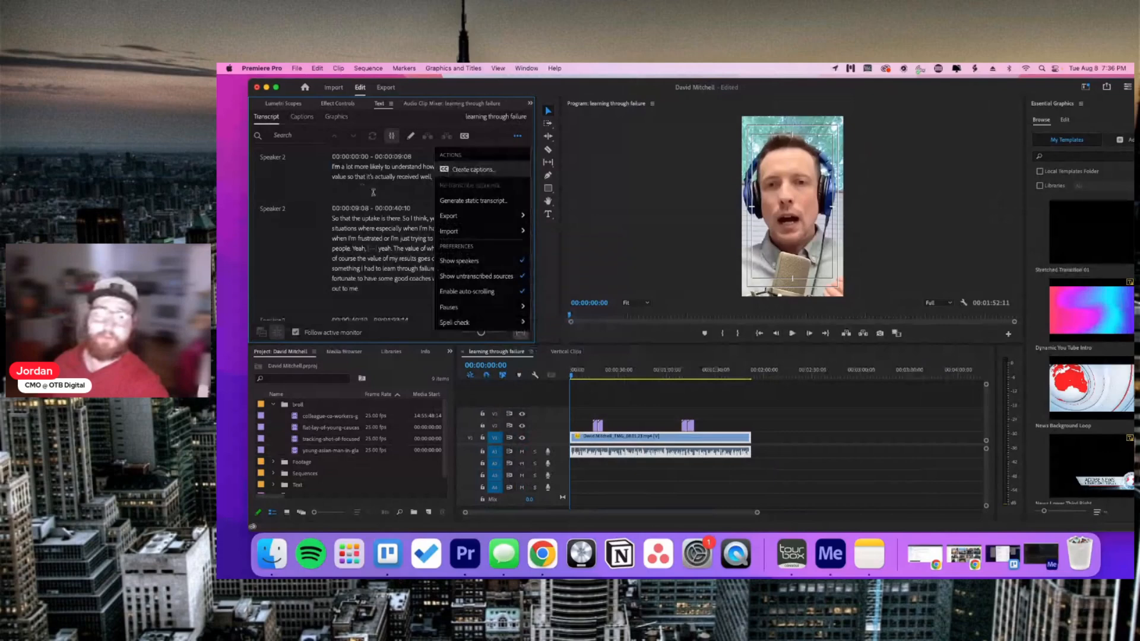
left_click(335, 167)
key("space")
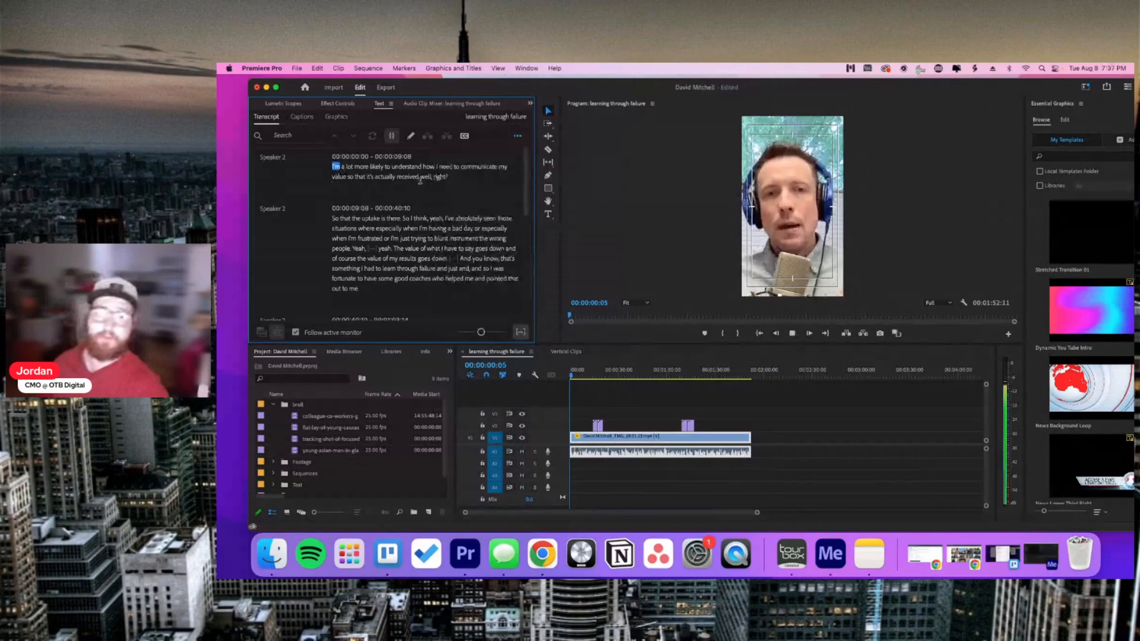
key("space")
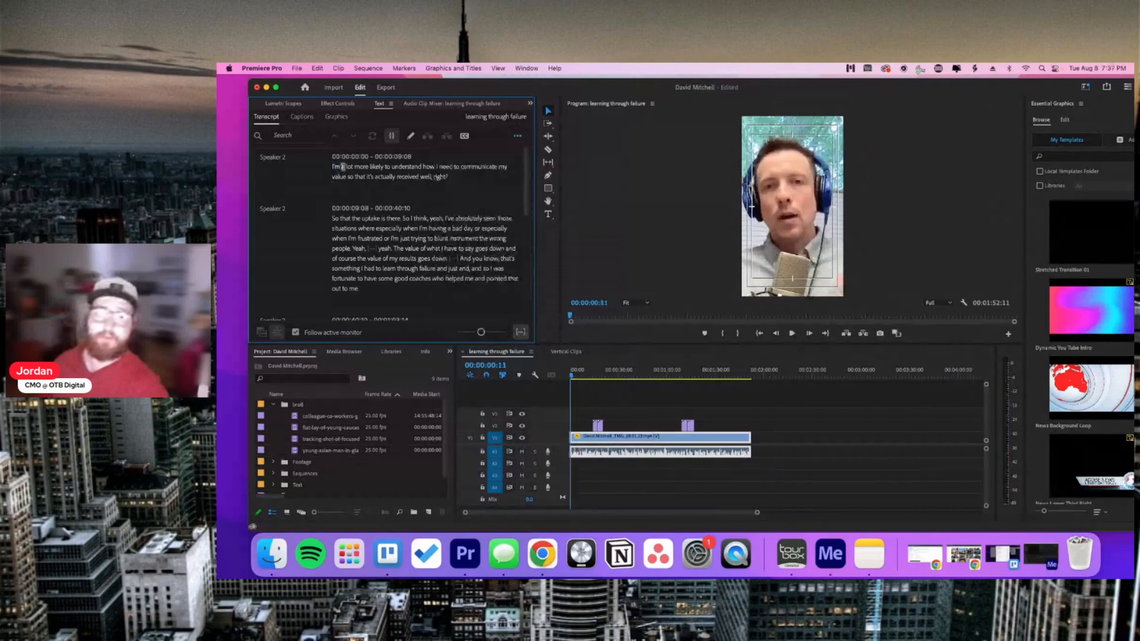
scroll(403, 213, "down", 2)
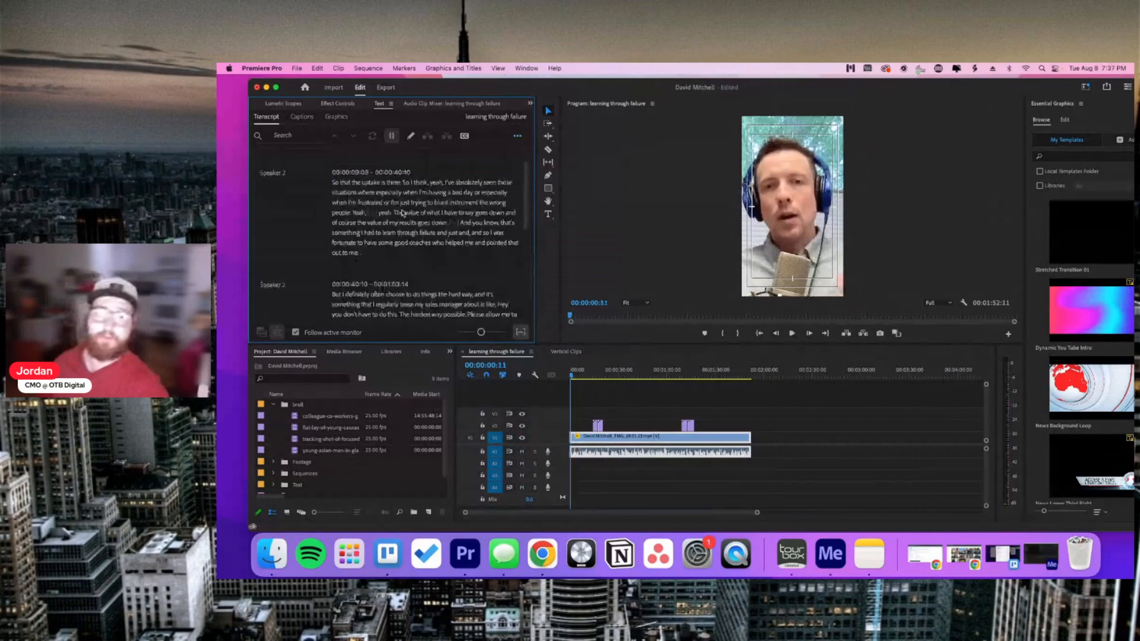
scroll(403, 213, "down", 10)
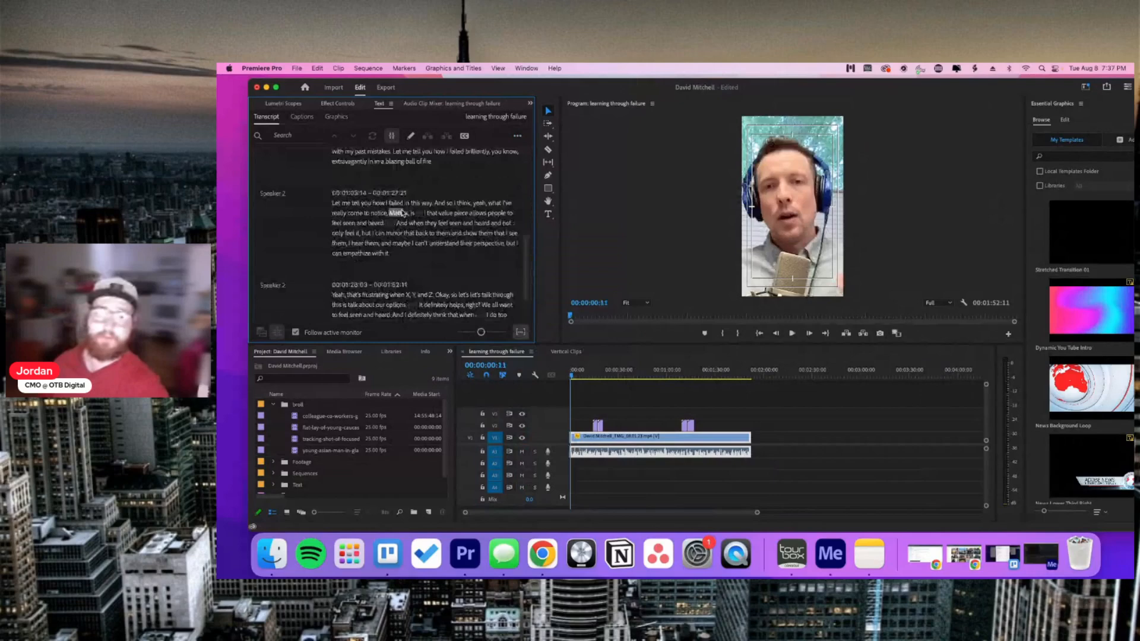
key("space")
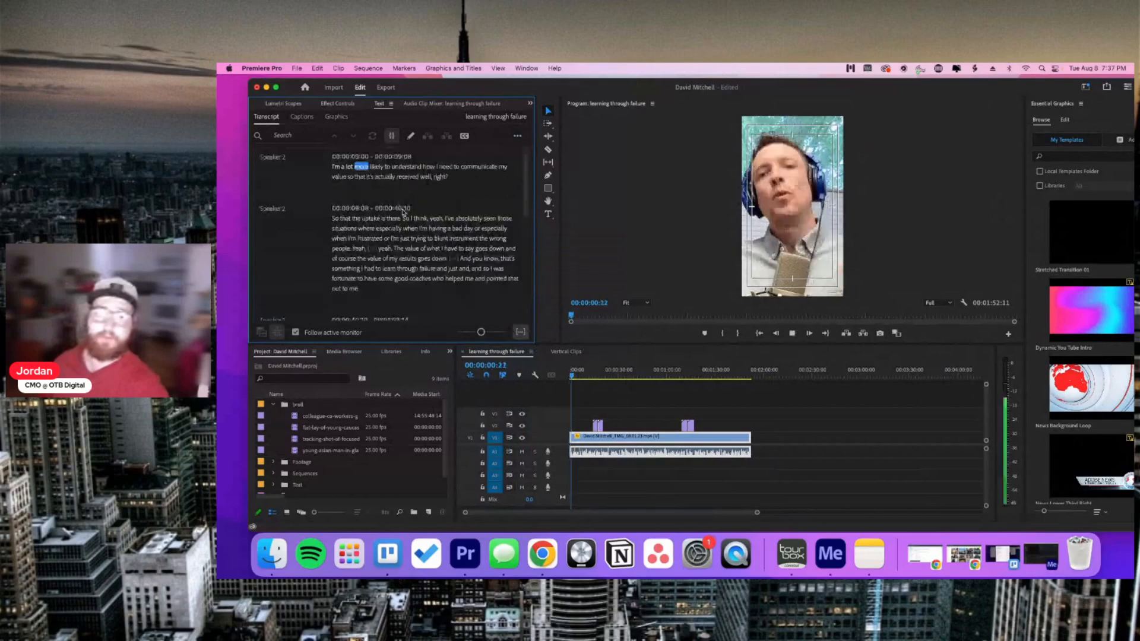
key("space")
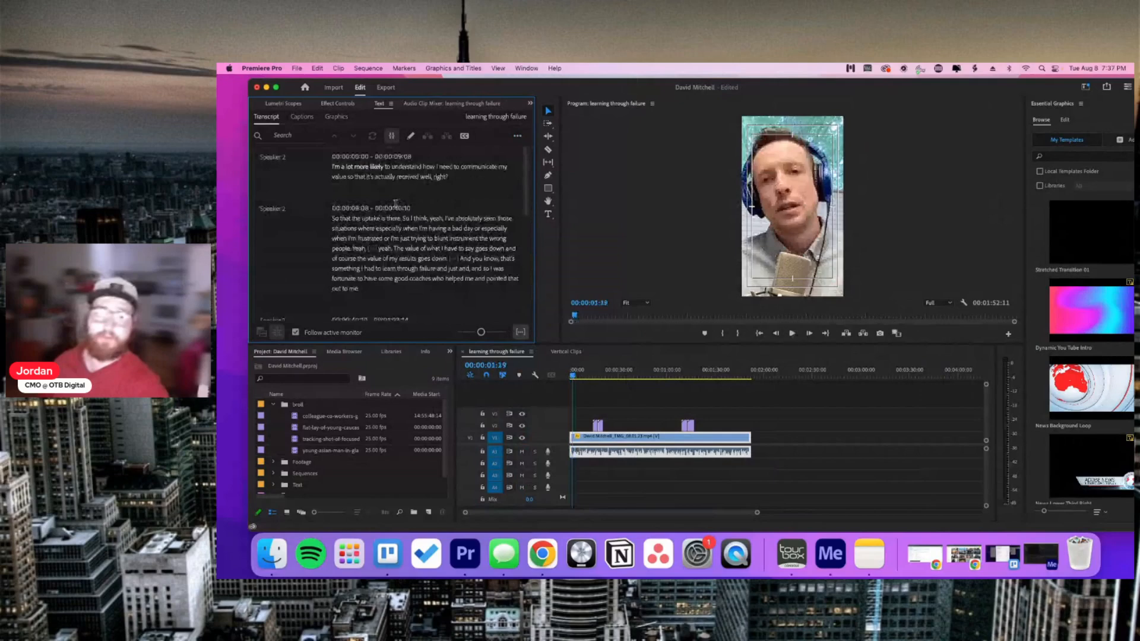
key("space")
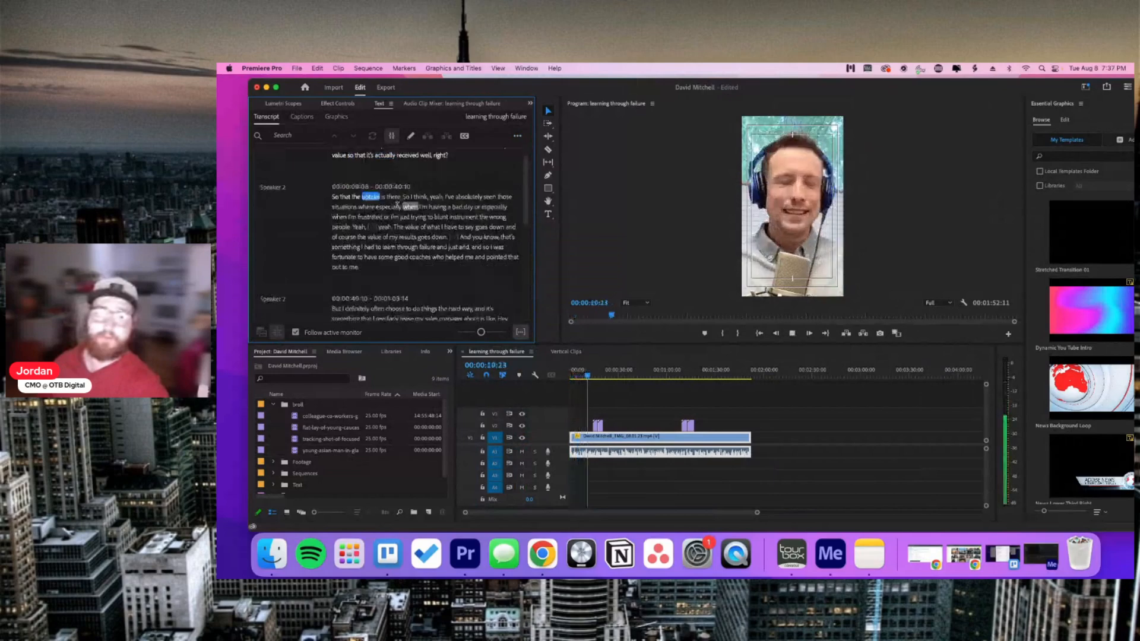
key("space")
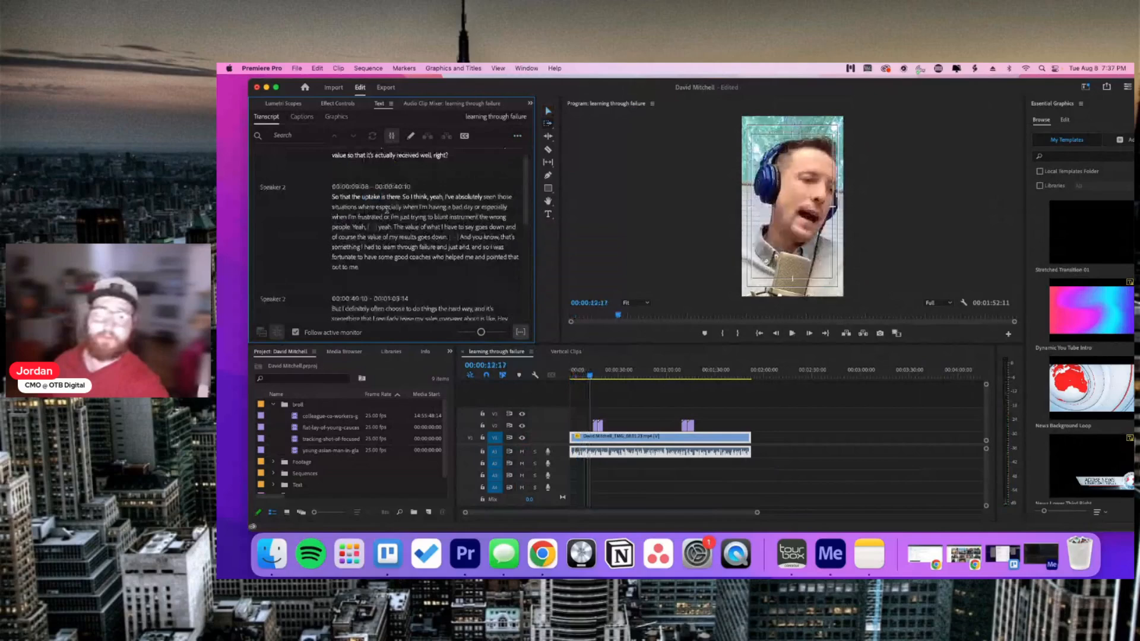
scroll(456, 206, "up", 1)
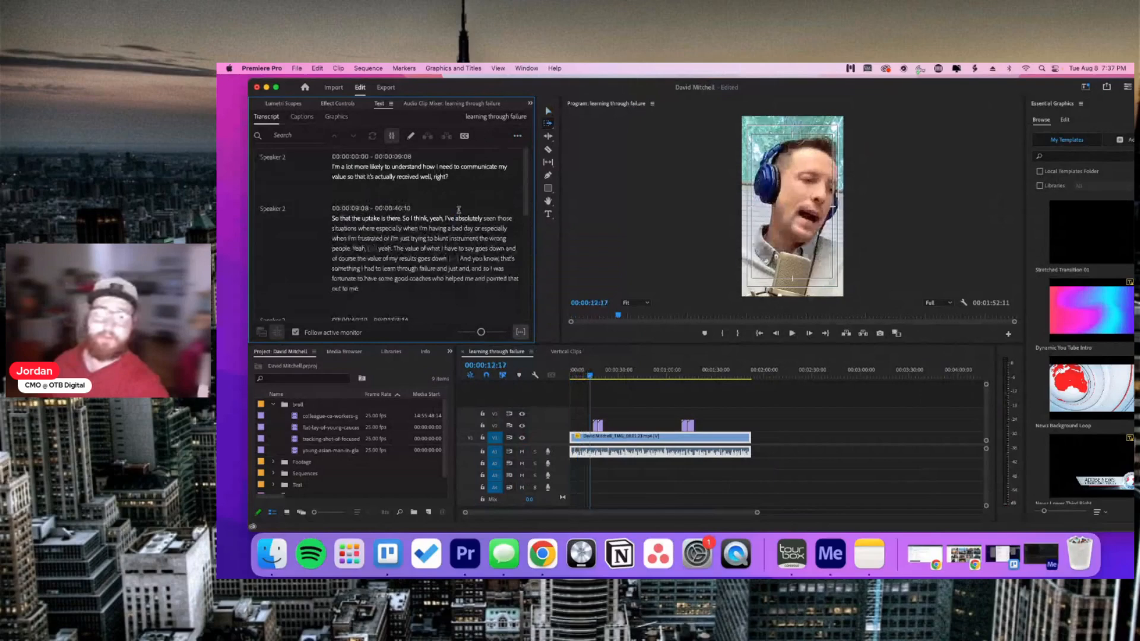
Step: Create single-line captions with a 28-character maximum length and 2-second minimum duration
left_click(464, 137)
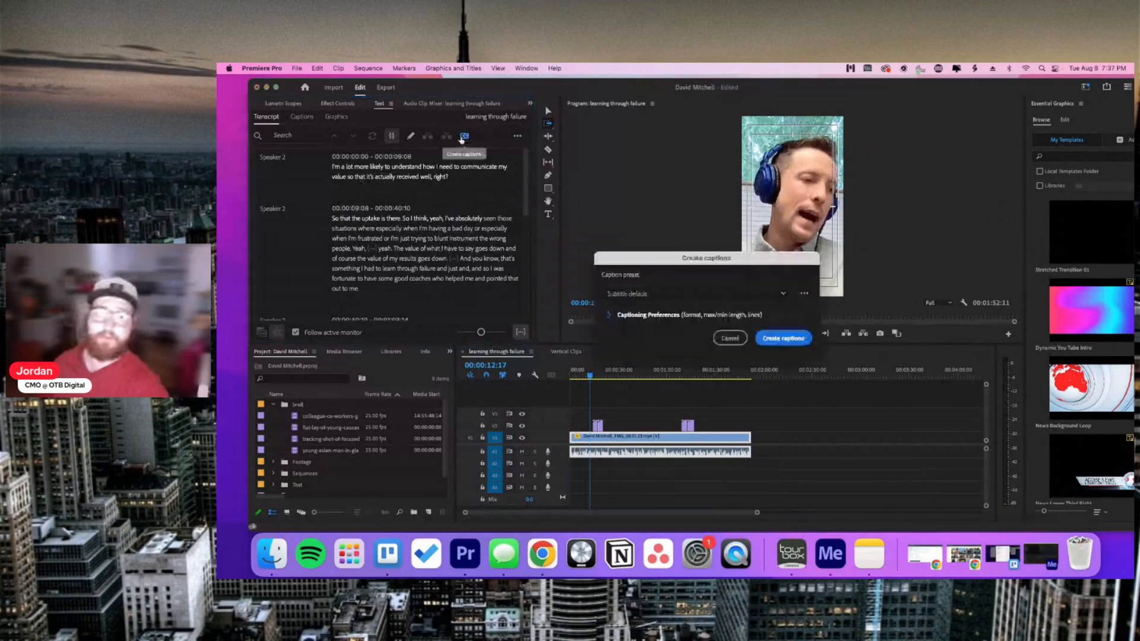
left_click(611, 316)
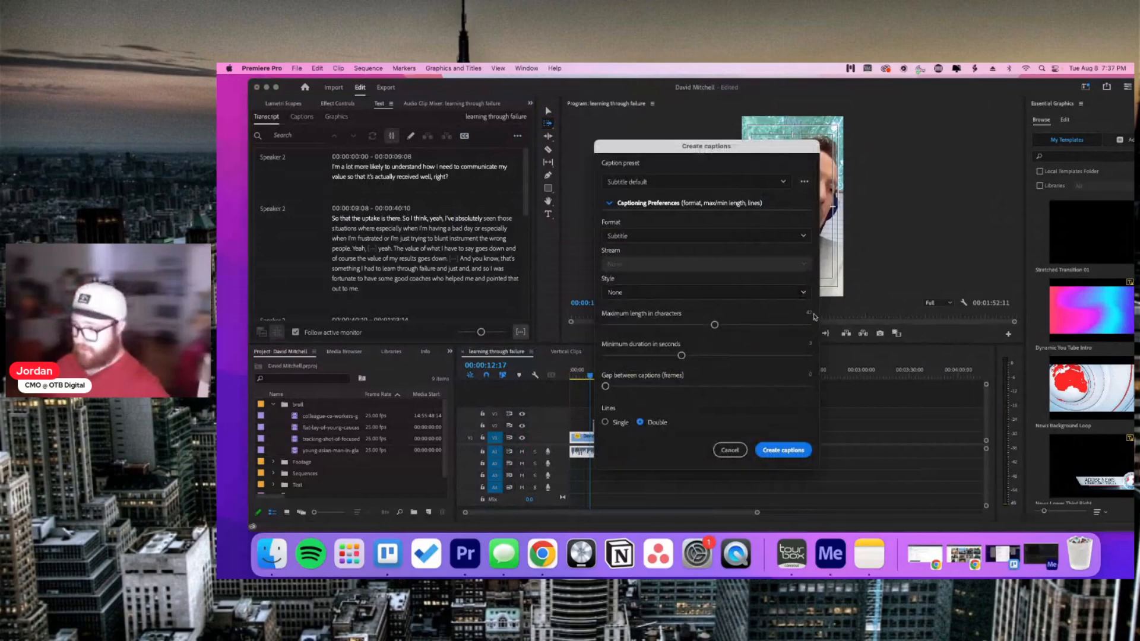
left_click_drag(714, 324, 629, 327)
left_click_drag(681, 355, 637, 355)
left_click(614, 423)
left_click(765, 451)
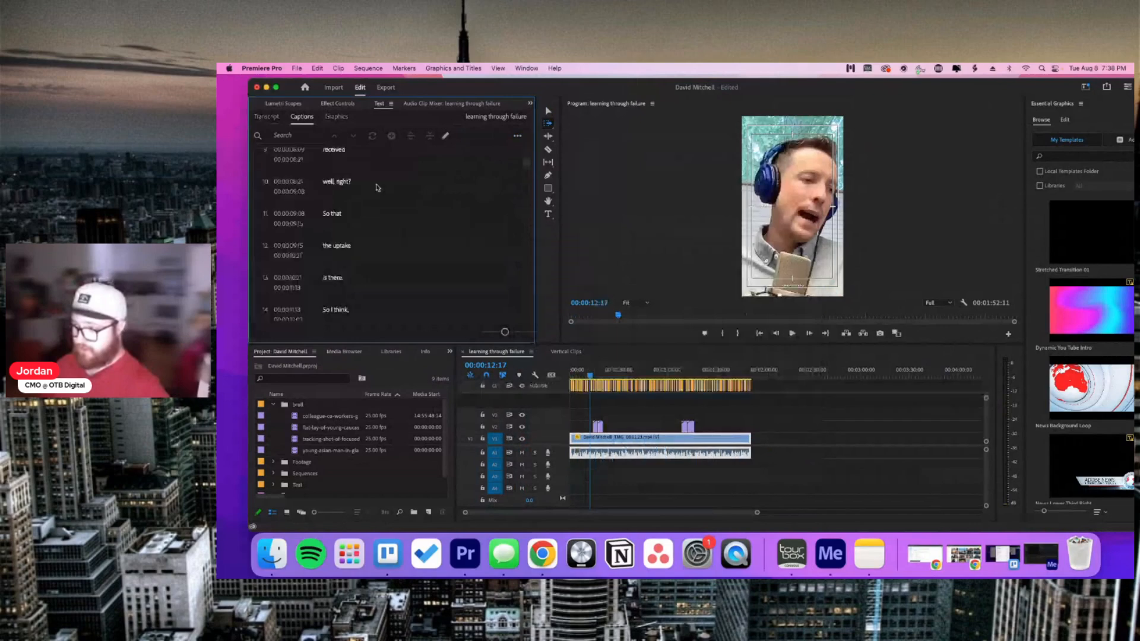
Step: Jump to the first caption, keep playback at Full resolution, and turn off Safe Margins
scroll(372, 177, "up", 5)
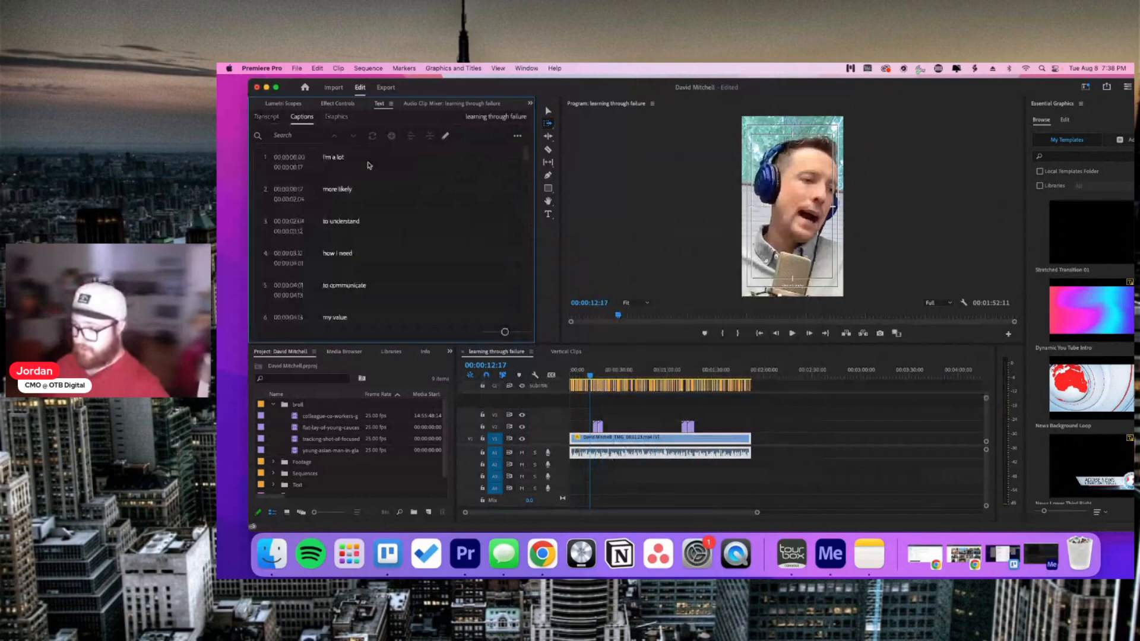
left_click(368, 165)
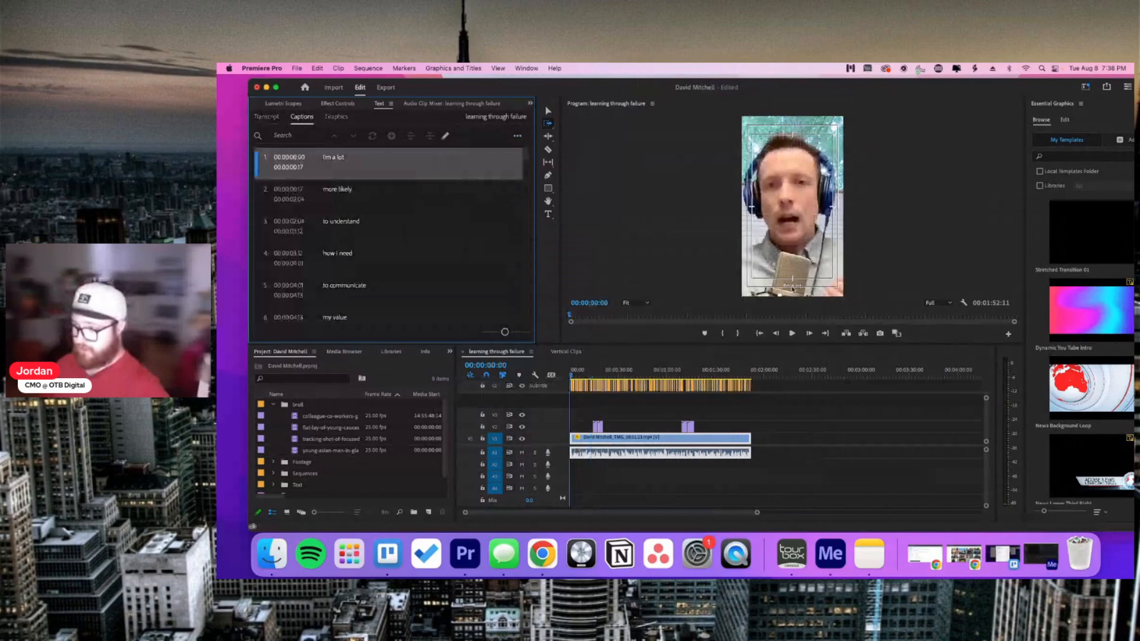
left_click(934, 302)
left_click(936, 304)
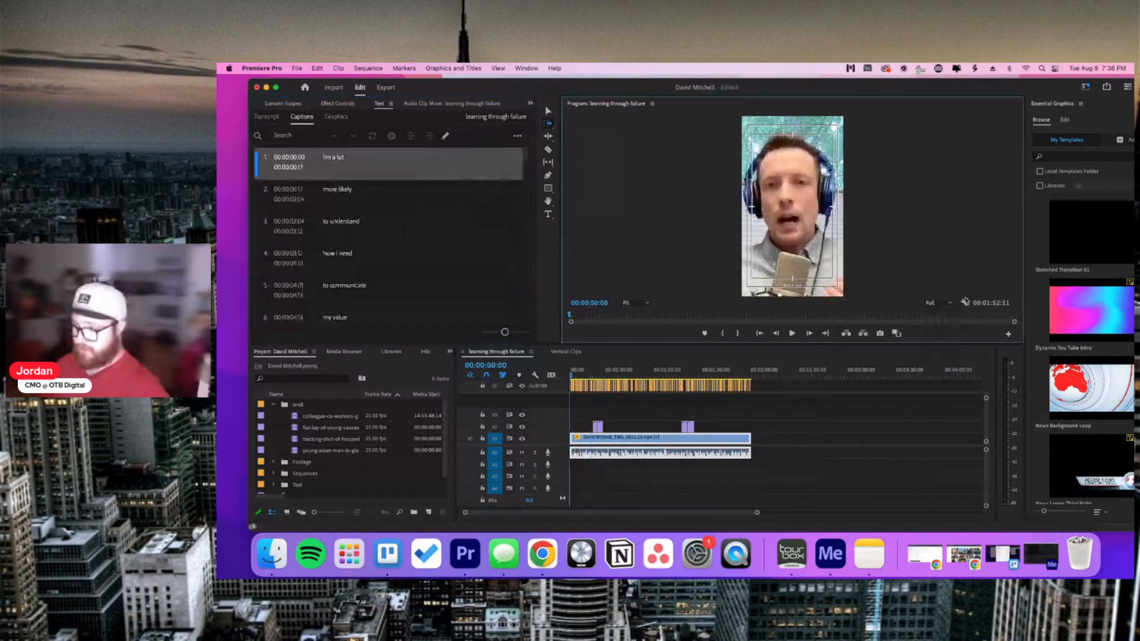
left_click(964, 302)
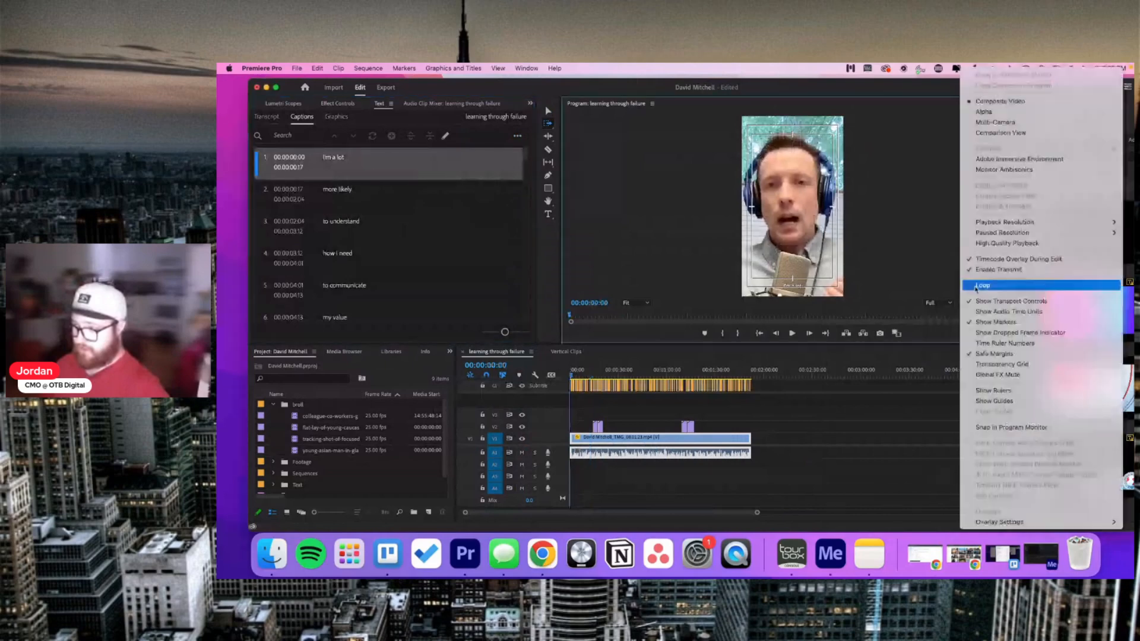
left_click(988, 354)
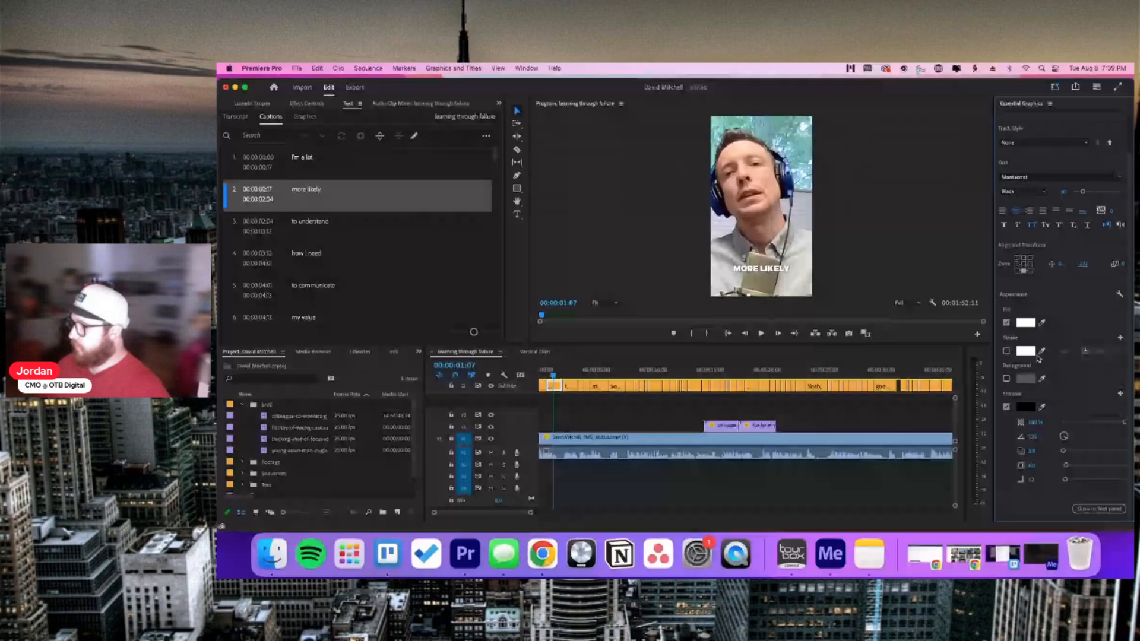
Step: Add a yellow outline stroke to the caption text
left_click(1006, 351)
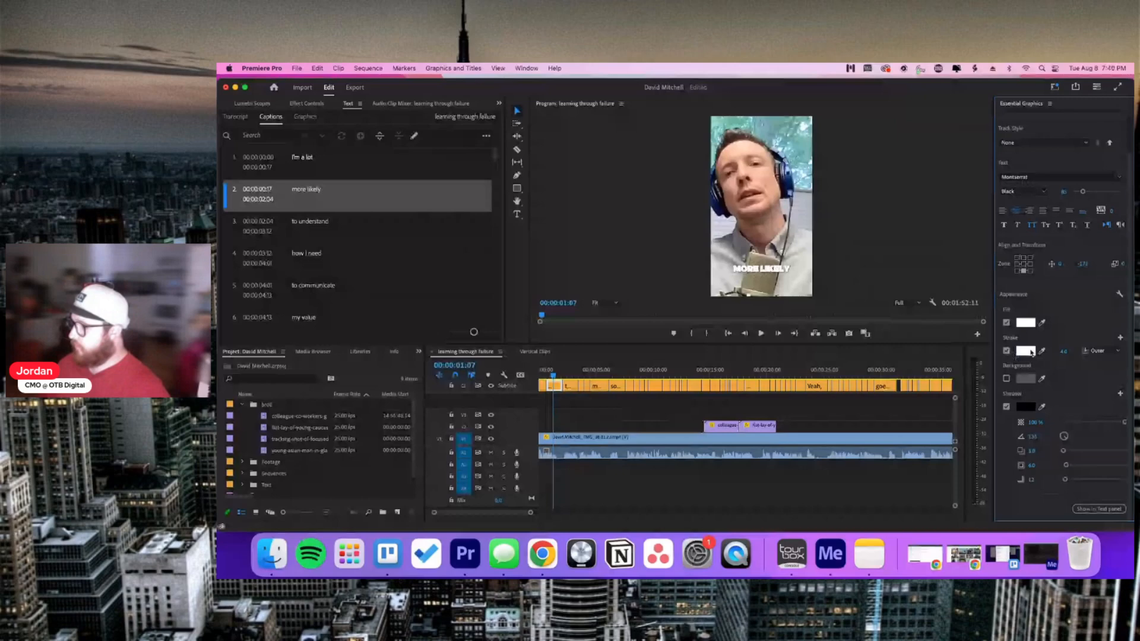
left_click(1030, 351)
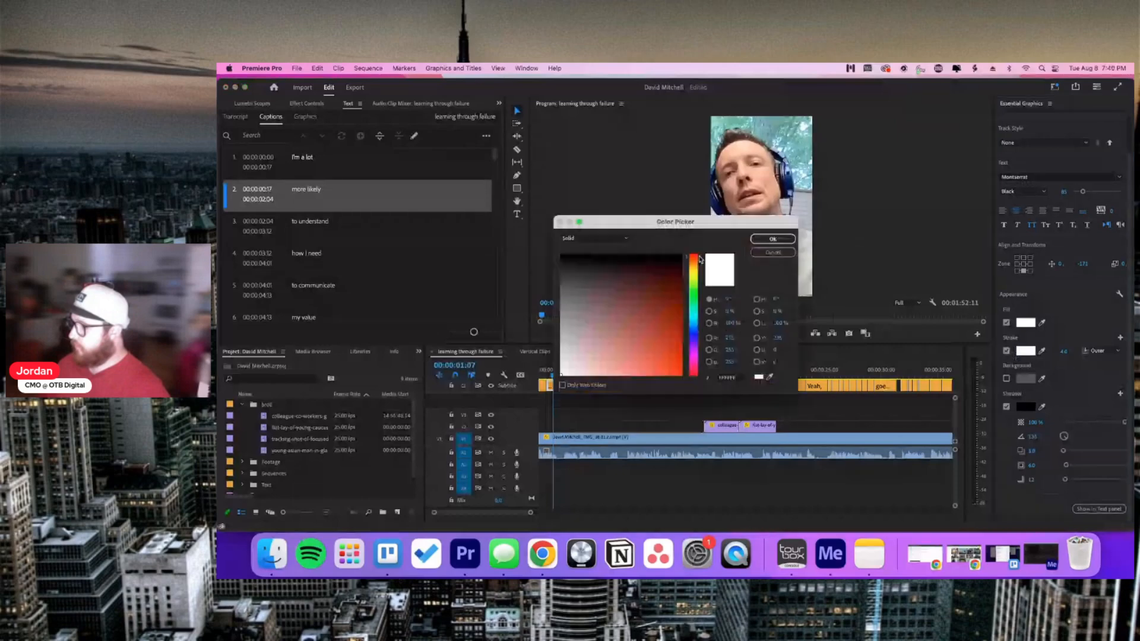
left_click_drag(700, 259, 699, 279)
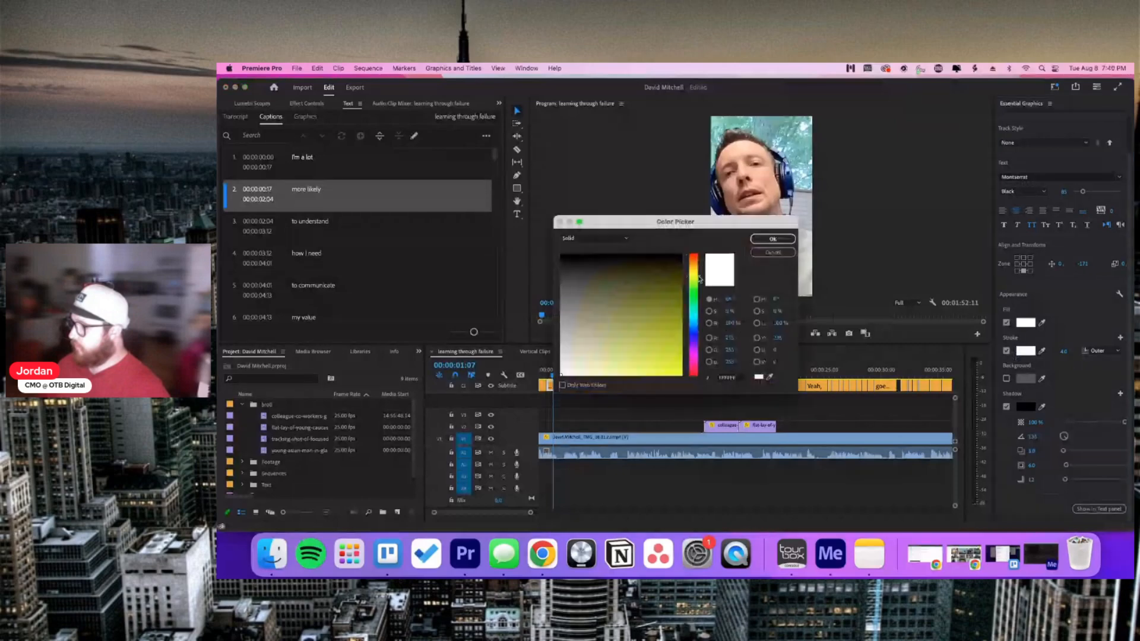
left_click(676, 374)
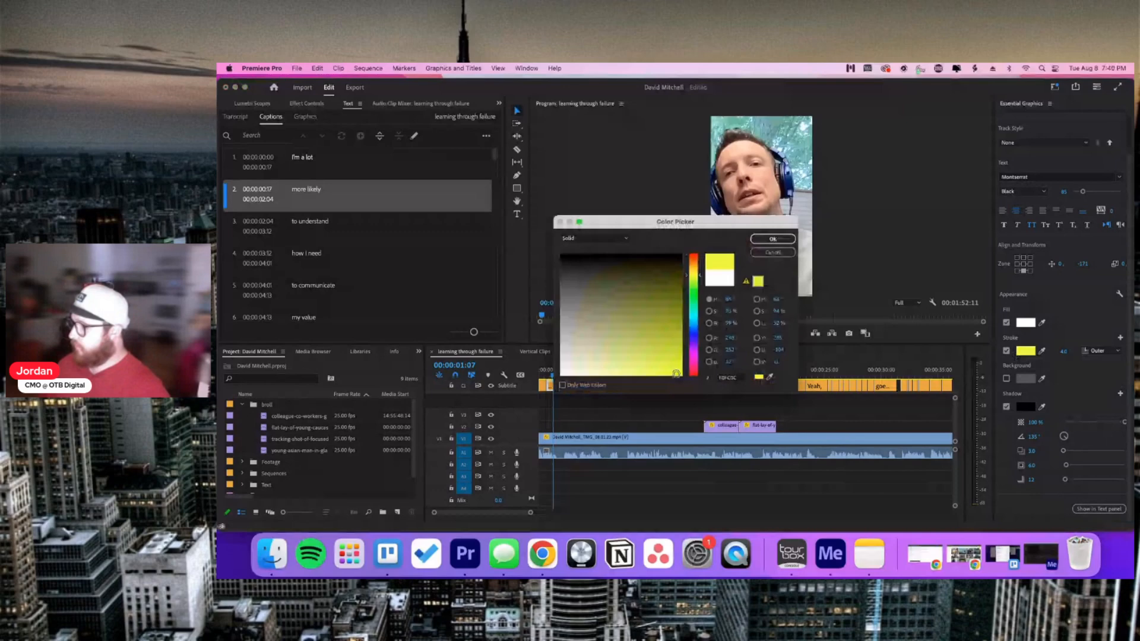
left_click(669, 370)
left_click(764, 241)
left_click(772, 239)
Step: Set the caption outline stroke width to 3.5
left_click(1075, 352)
type("2")
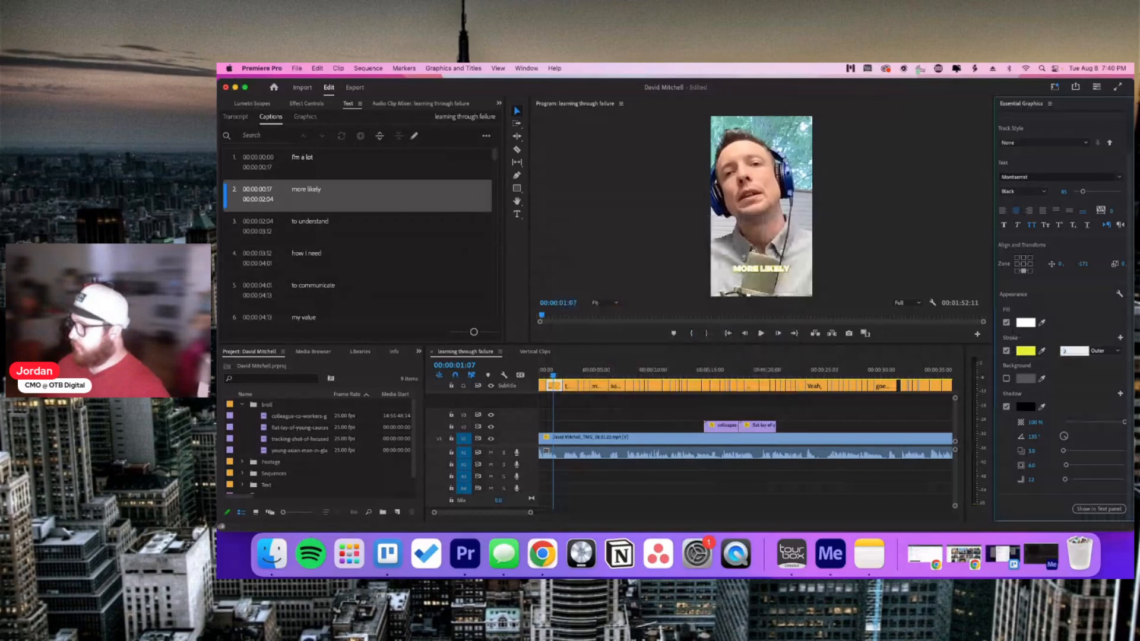
key("Return")
left_click(1064, 351)
type("3.5")
key("Return")
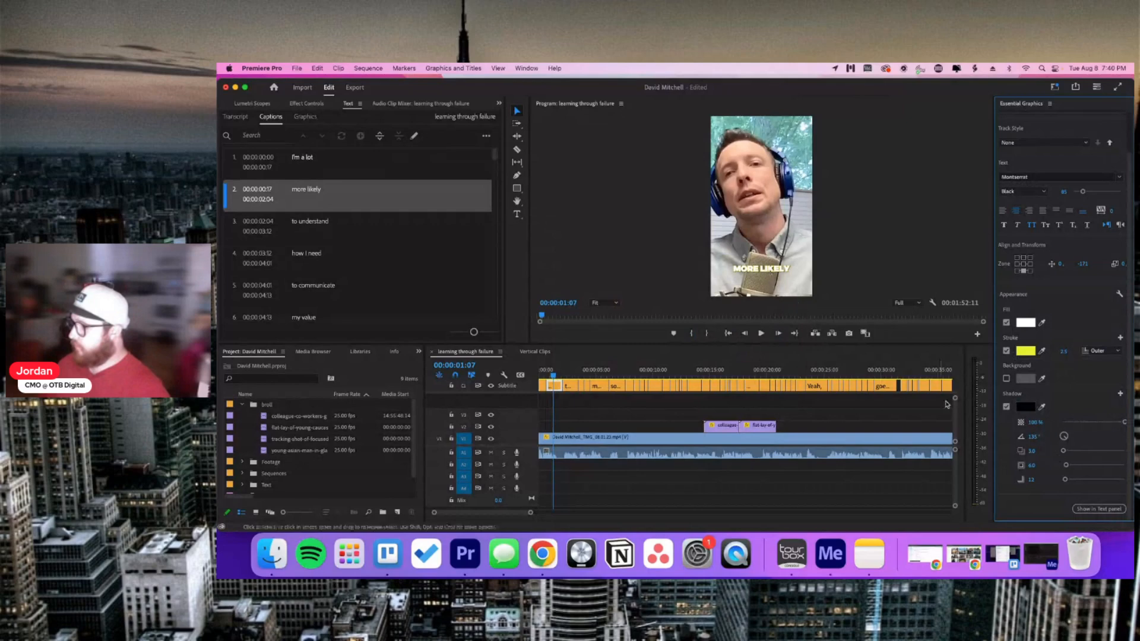
Step: Set the drop shadow distance to 15, adjust shadow size, and preview the styled caption
left_click_drag(1062, 450, 1066, 451)
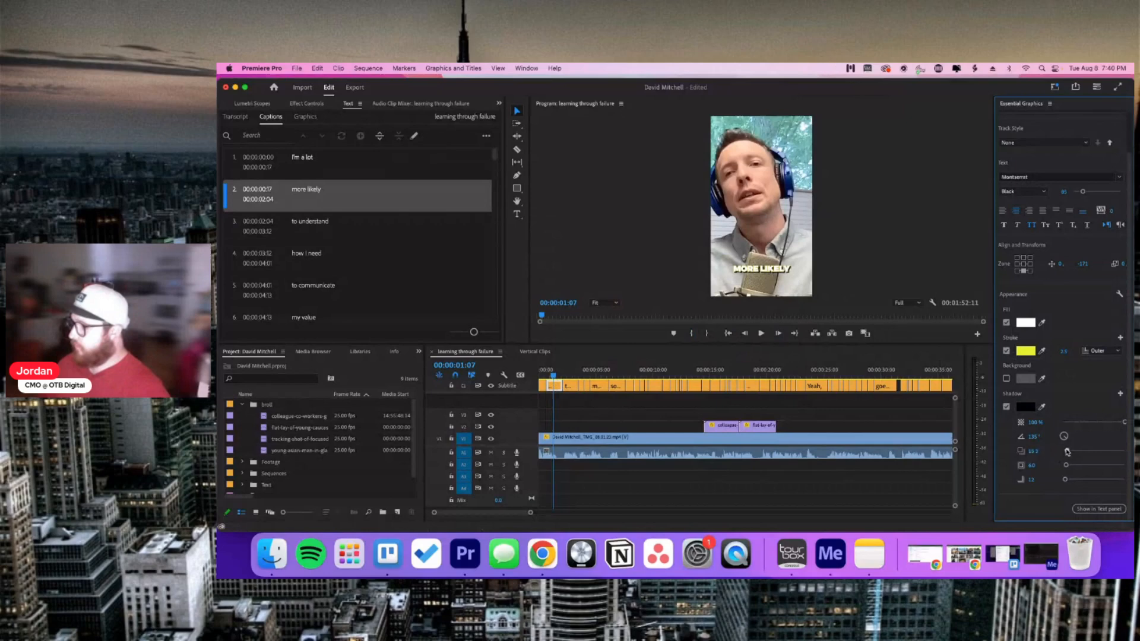
left_click(1035, 451)
type("15")
key("Return")
left_click(1048, 451)
key("Return")
left_click(1033, 465)
key("Return")
left_click_drag(555, 375, 559, 374)
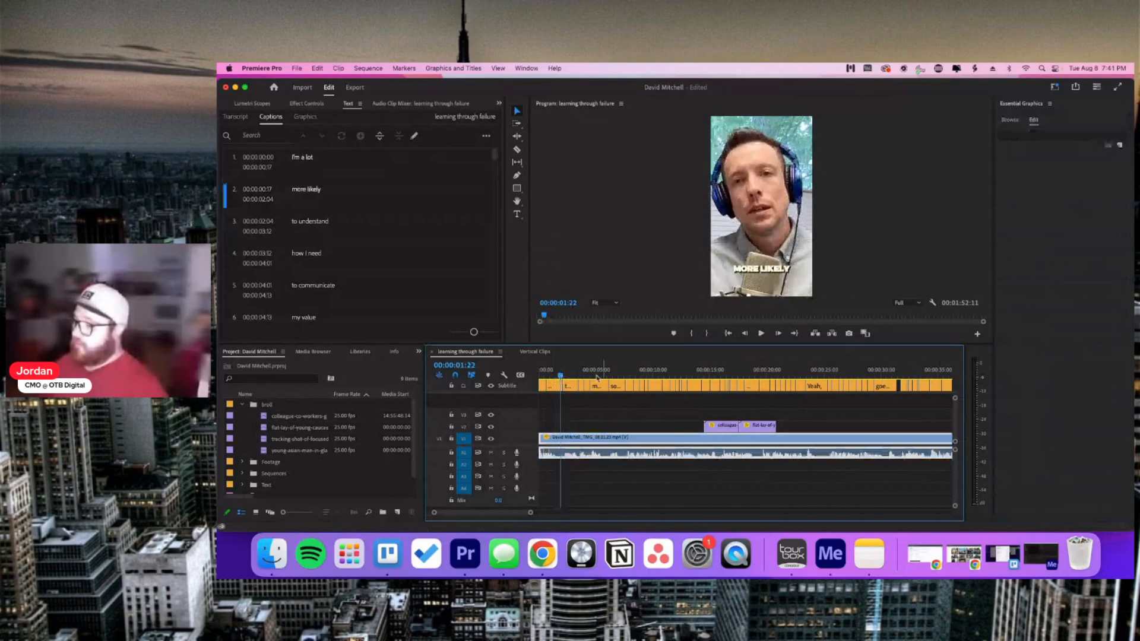
Step: Select the MORE LIKELY caption and save its look as a new 'Yellow Captions' track style
left_click(559, 401)
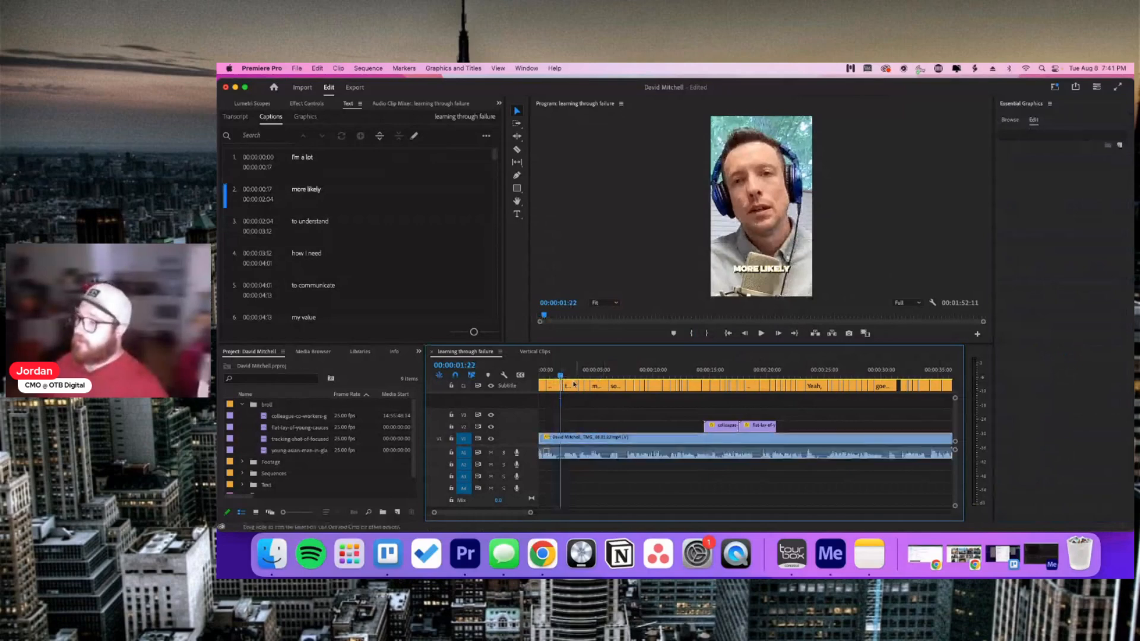
left_click(613, 374)
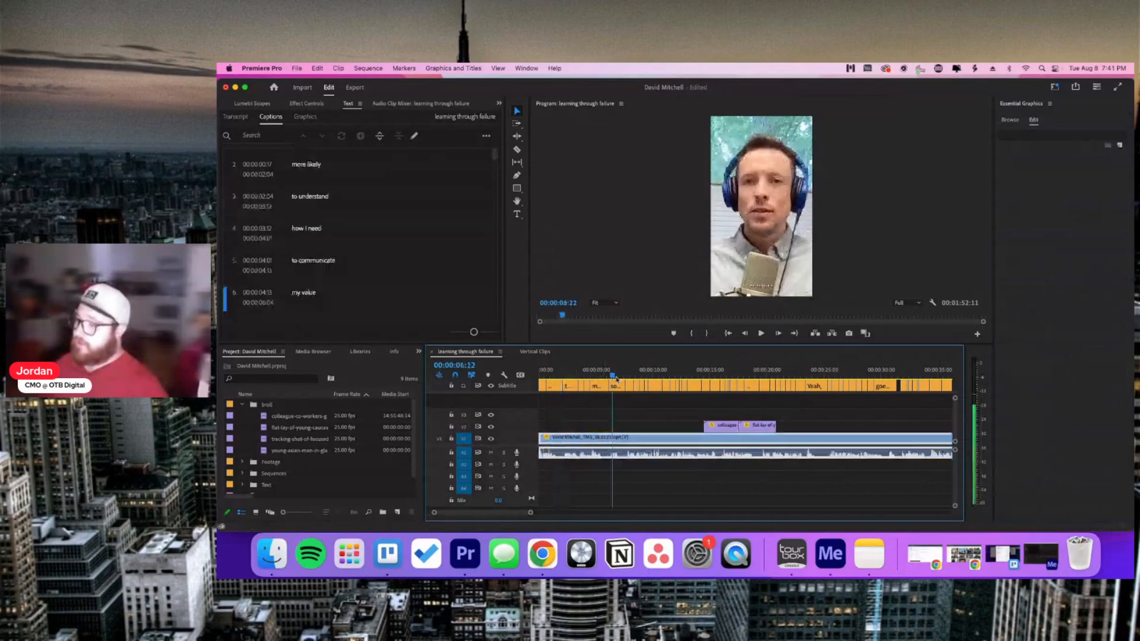
left_click_drag(615, 375, 552, 393)
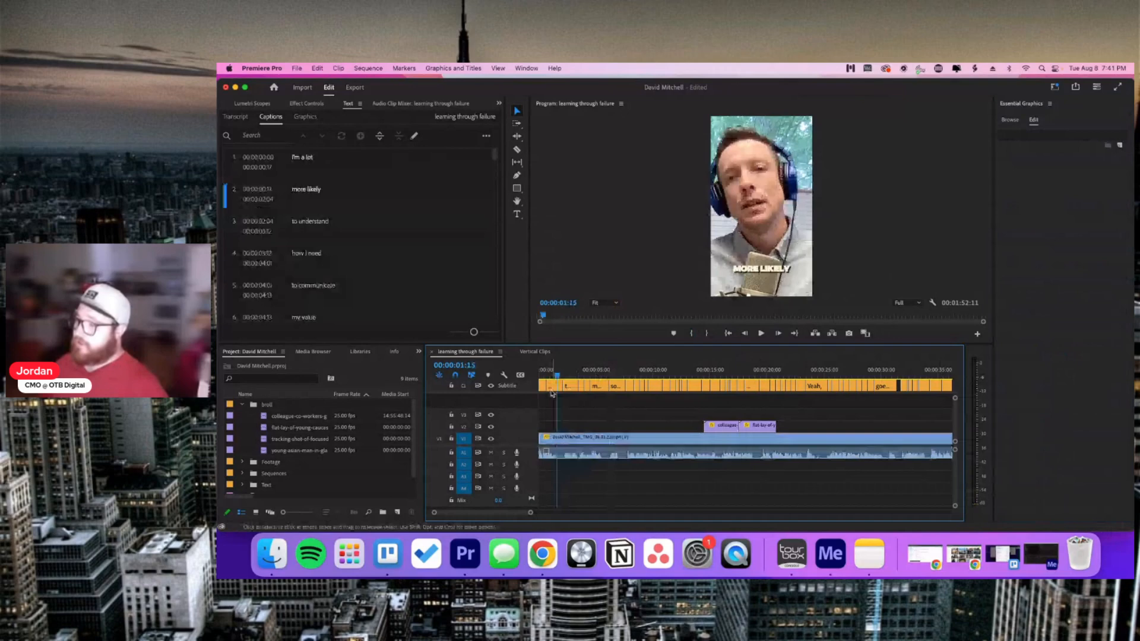
left_click(552, 387)
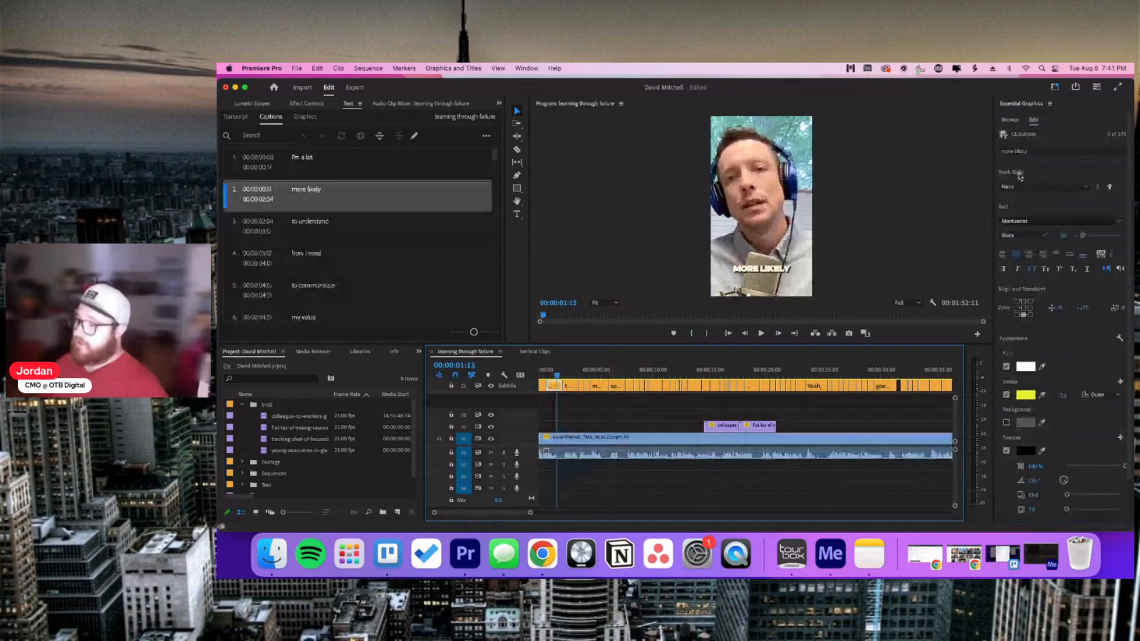
left_click(1046, 187)
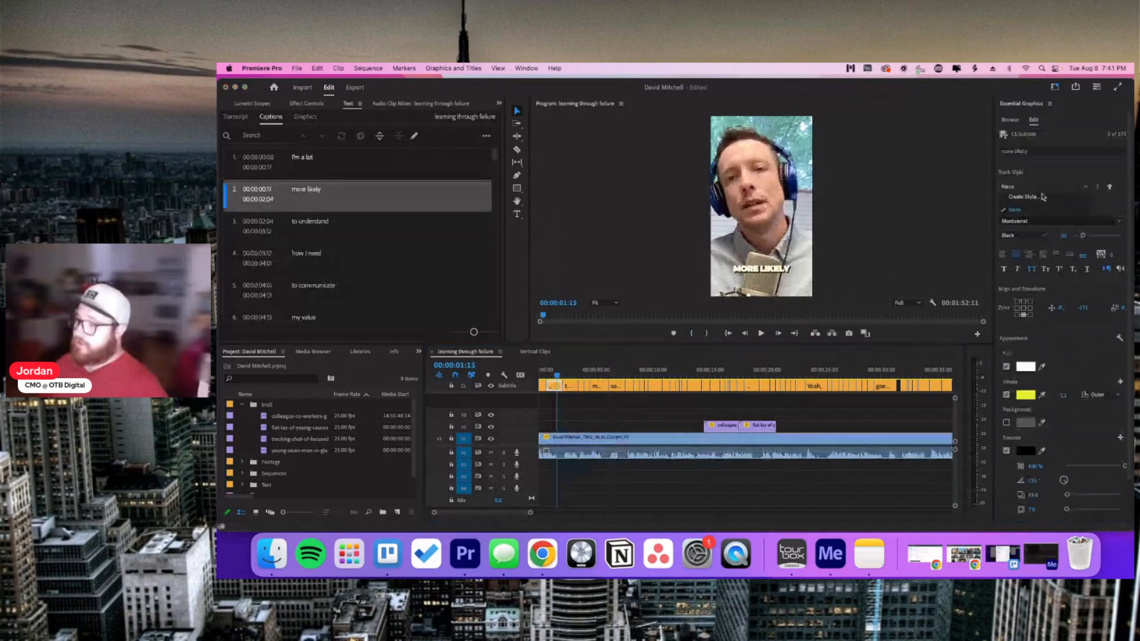
left_click(1025, 196)
type("Y")
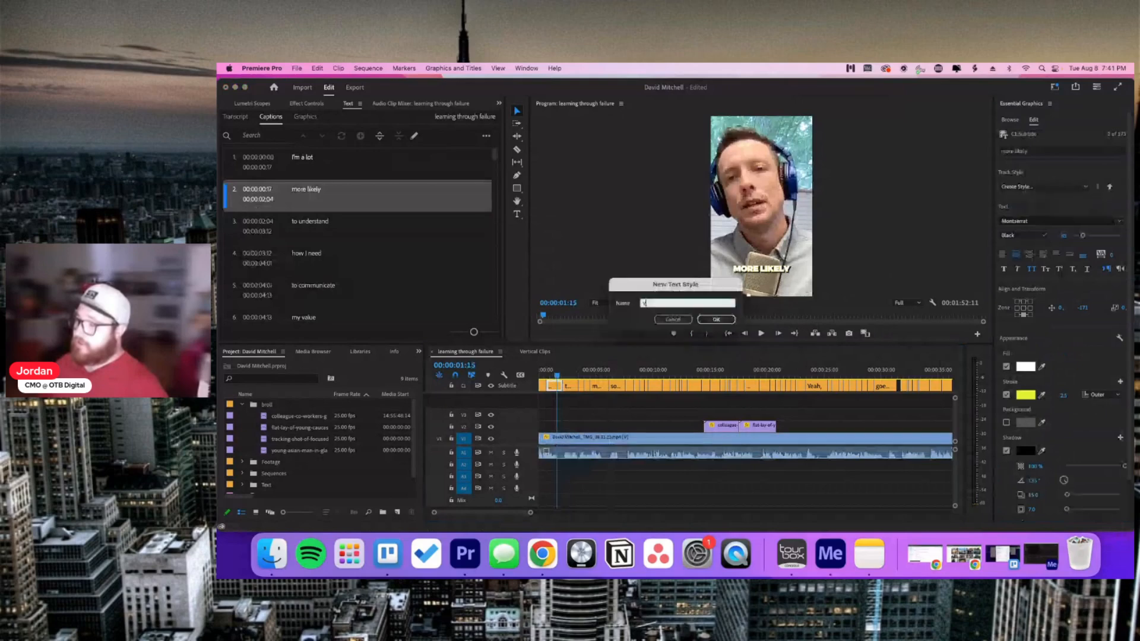
type("ellow Captions")
key("Return")
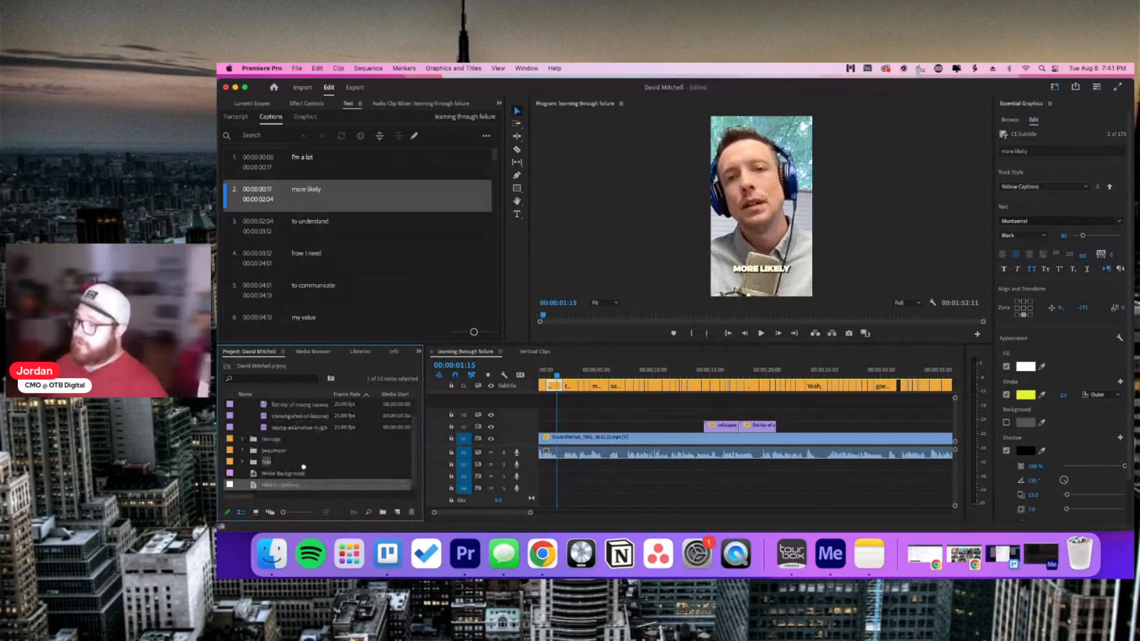
Step: Move the Yellow Captions style item into the project's Text bin
scroll(303, 427, "up", 1)
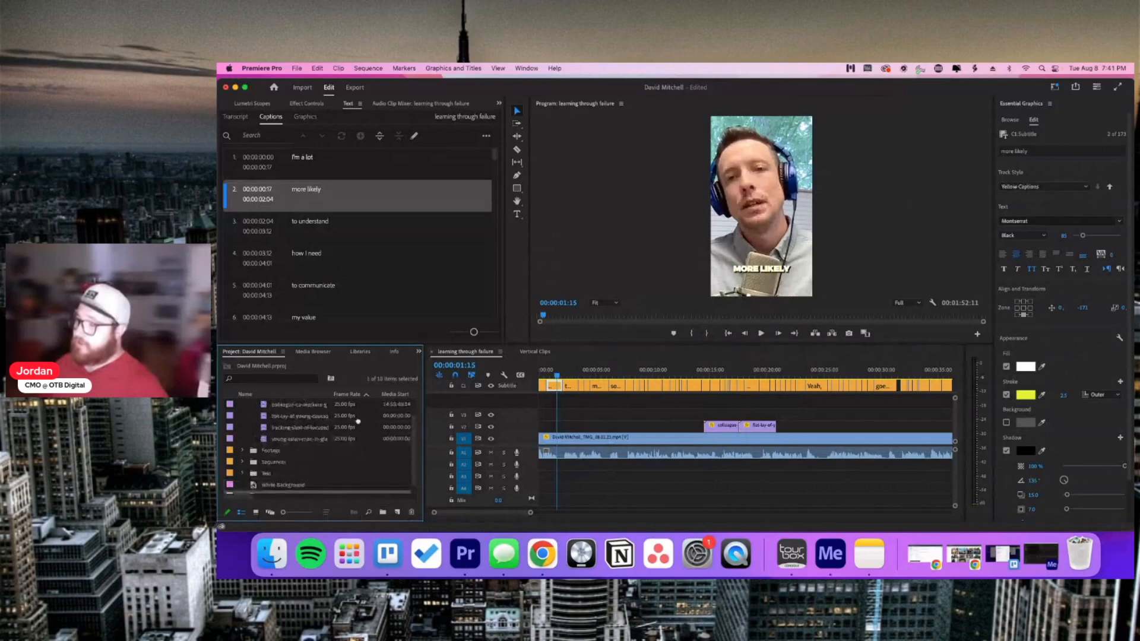
scroll(356, 394, "up", 1)
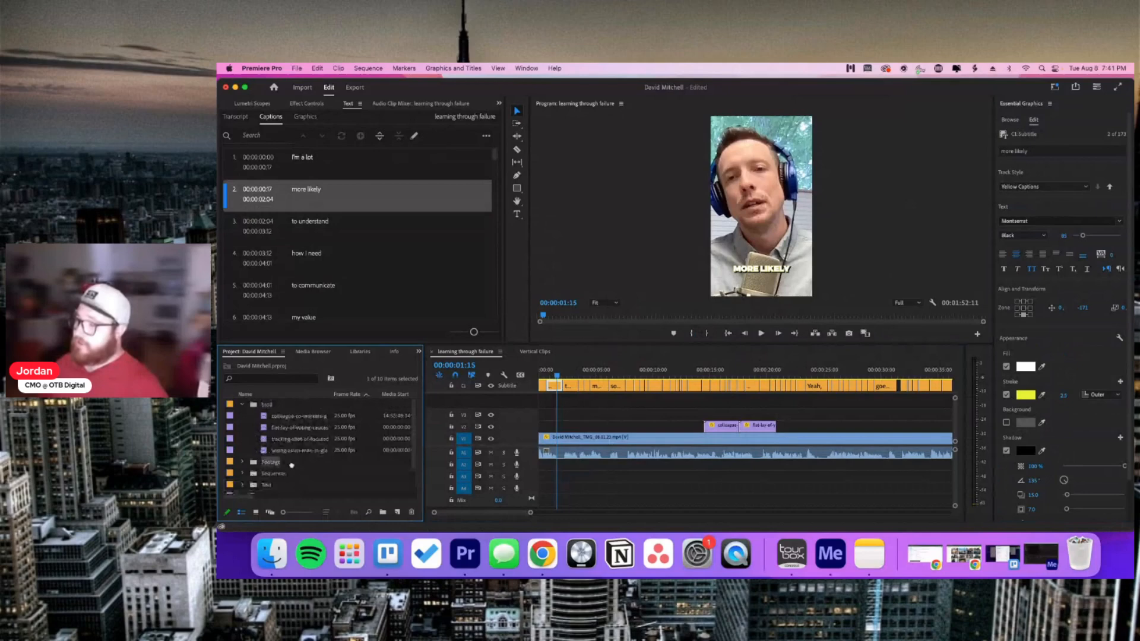
scroll(291, 465, "down", 2)
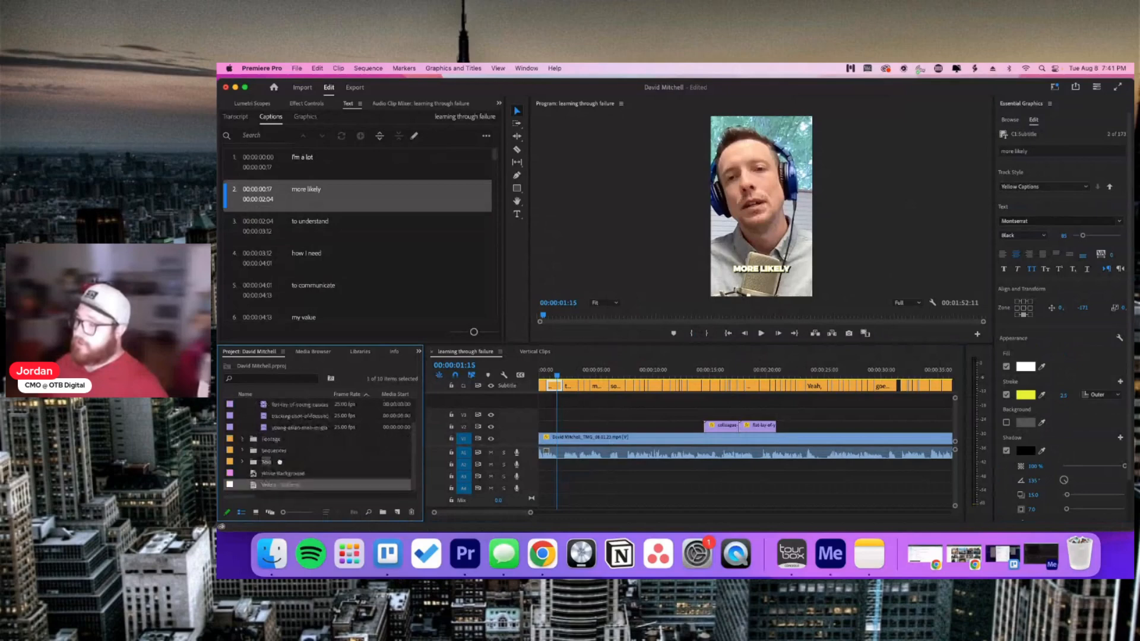
left_click_drag(280, 462, 279, 462)
left_click(244, 474)
scroll(245, 474, "down", 1)
Step: Select the Yellow Captions style and push it to all captions on the subtitle track
left_click(243, 464)
left_click(243, 474)
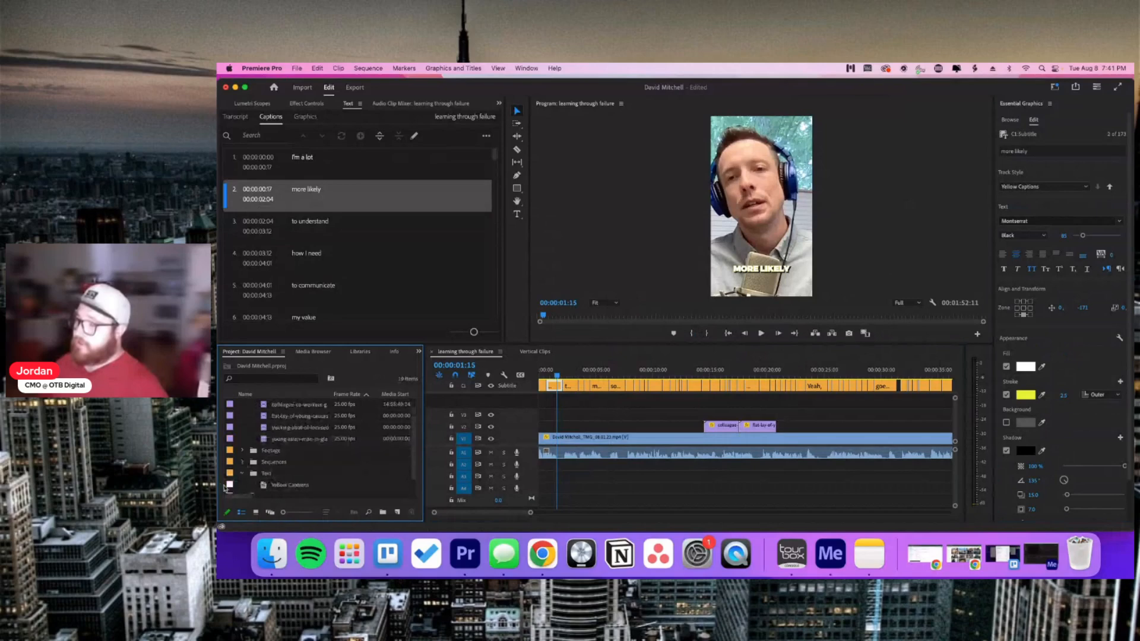
left_click(229, 486)
left_click(243, 473)
left_click(1109, 188)
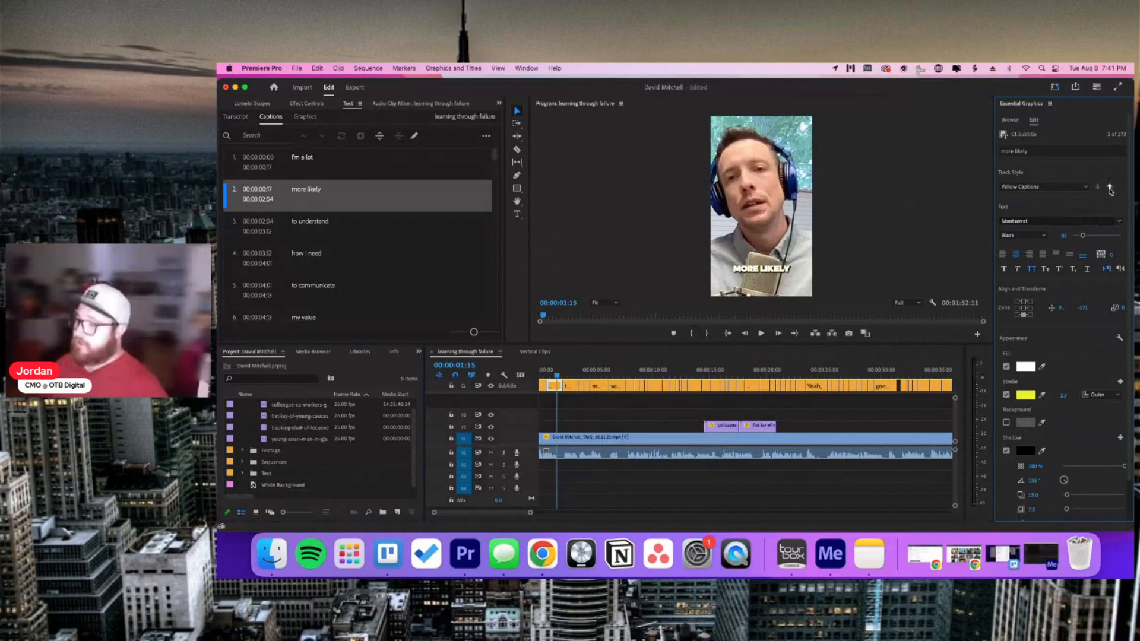
left_click(1110, 188)
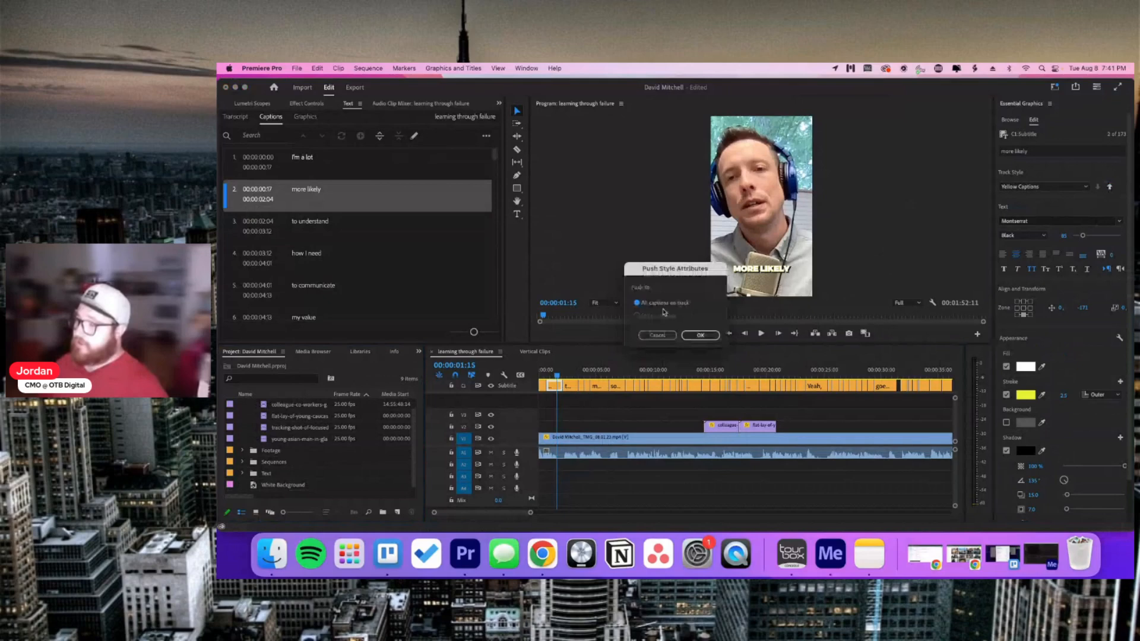
left_click(700, 335)
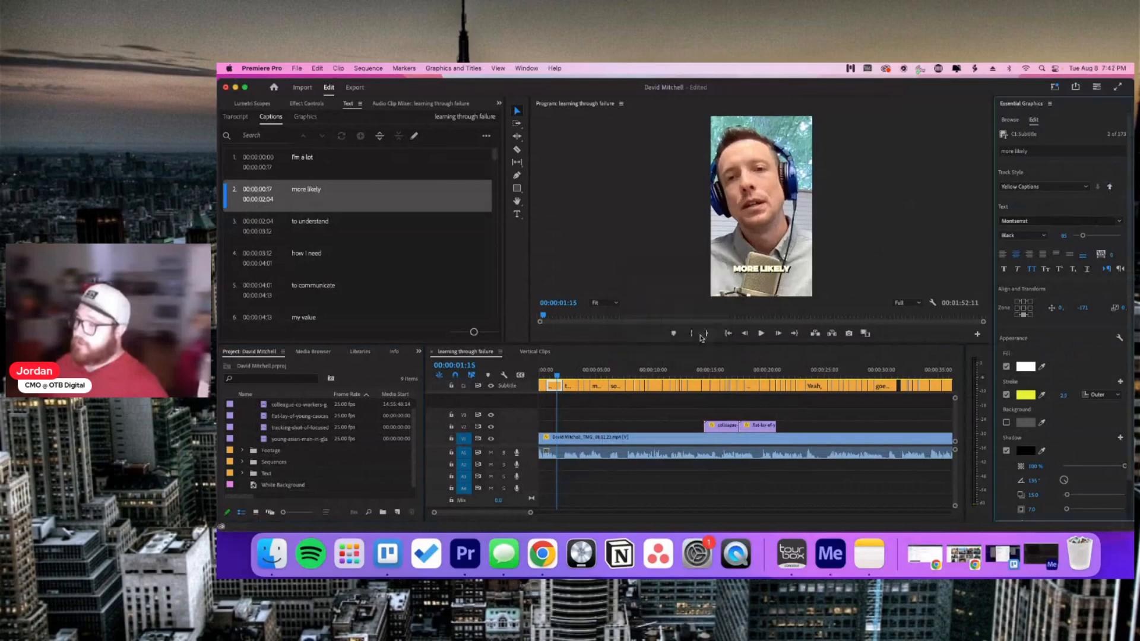
left_click(670, 422)
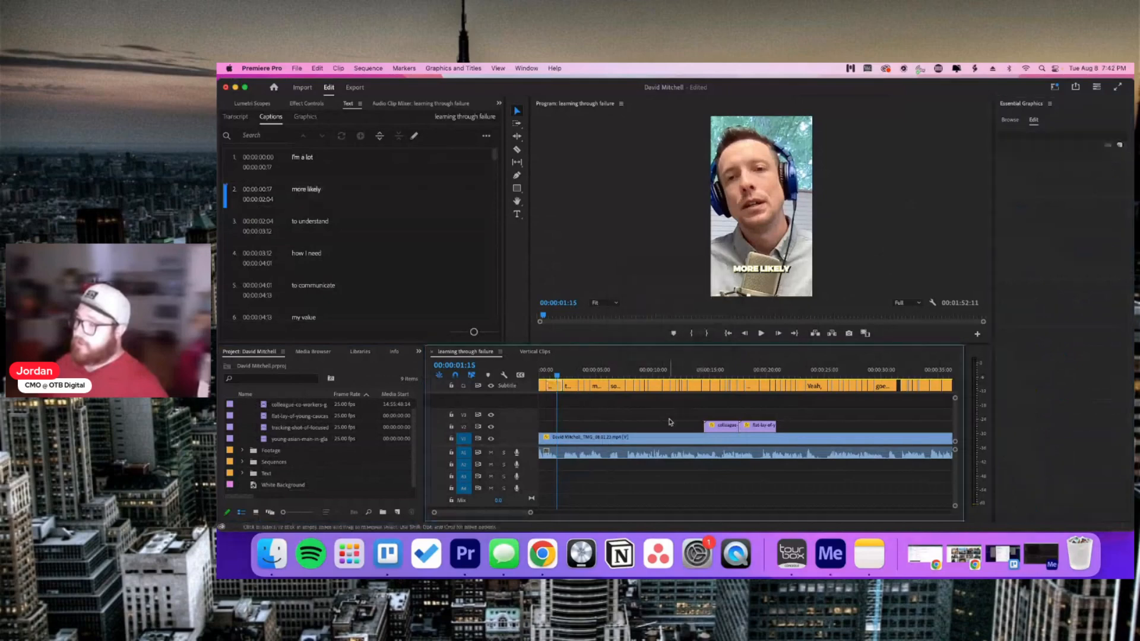
Step: Play through the styled captions, stopping on SITUATIONS at about 00:00:14:15
key("space")
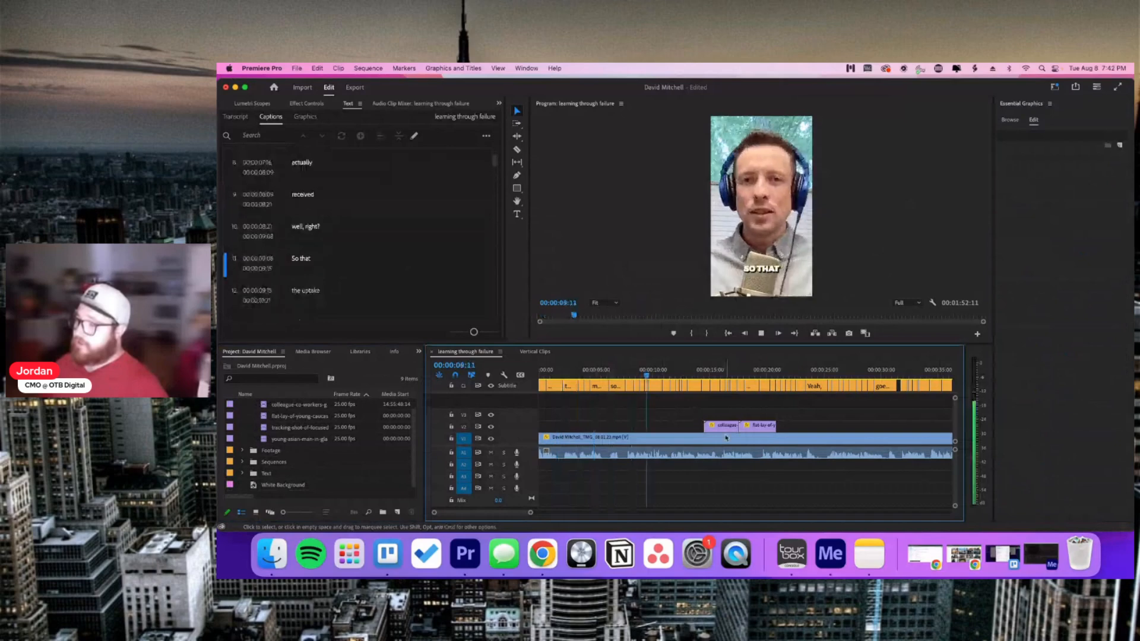
key("space")
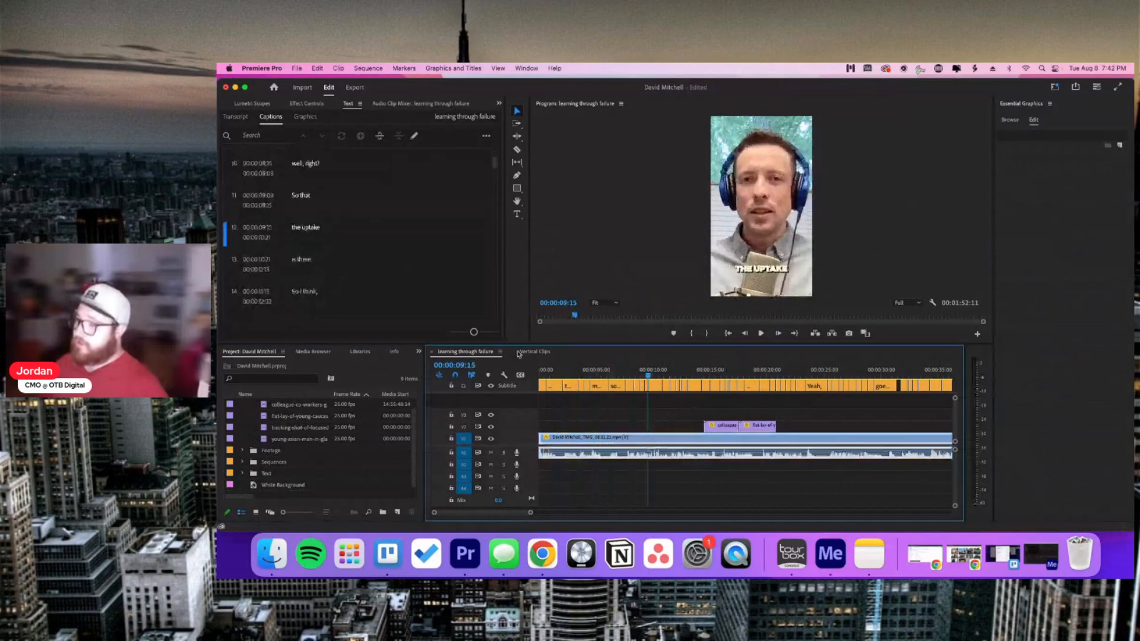
key("space")
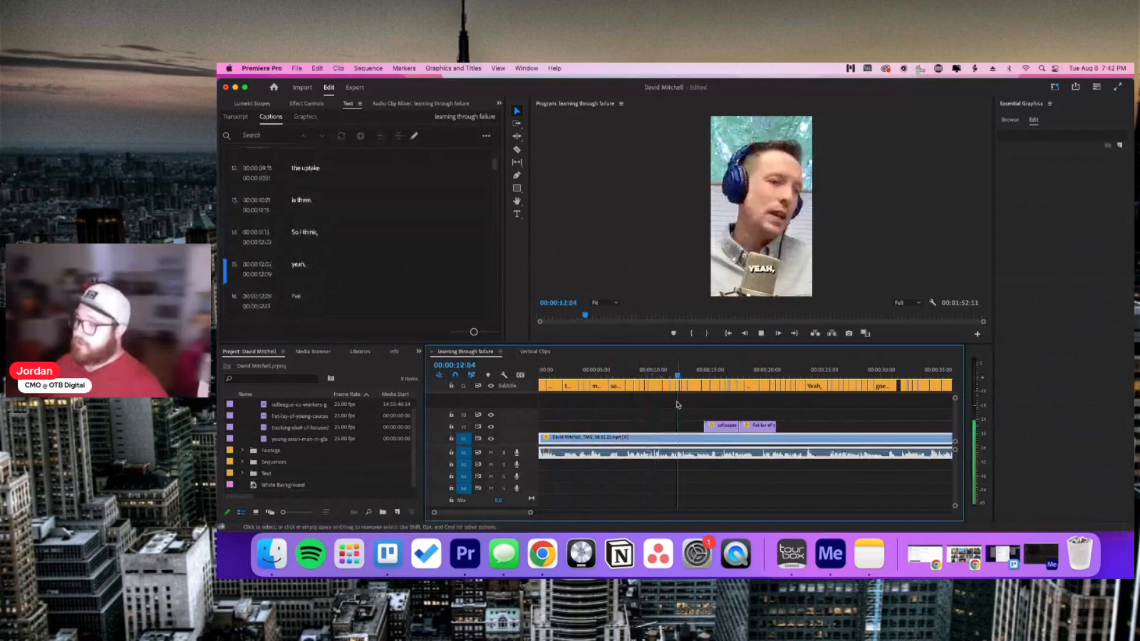
key("space")
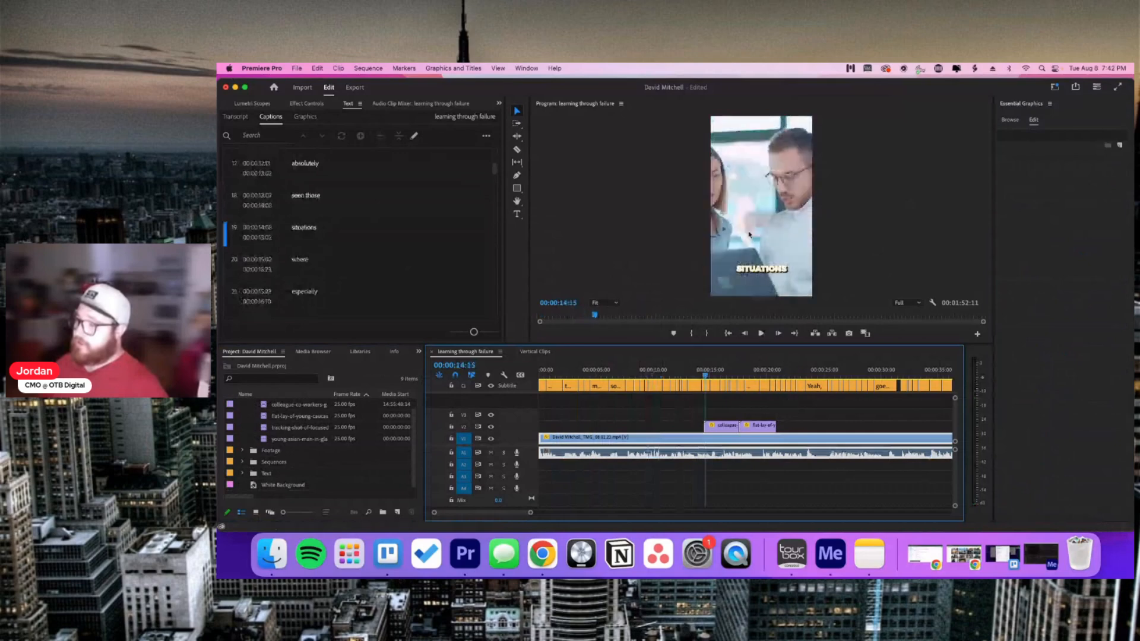
left_click(795, 411)
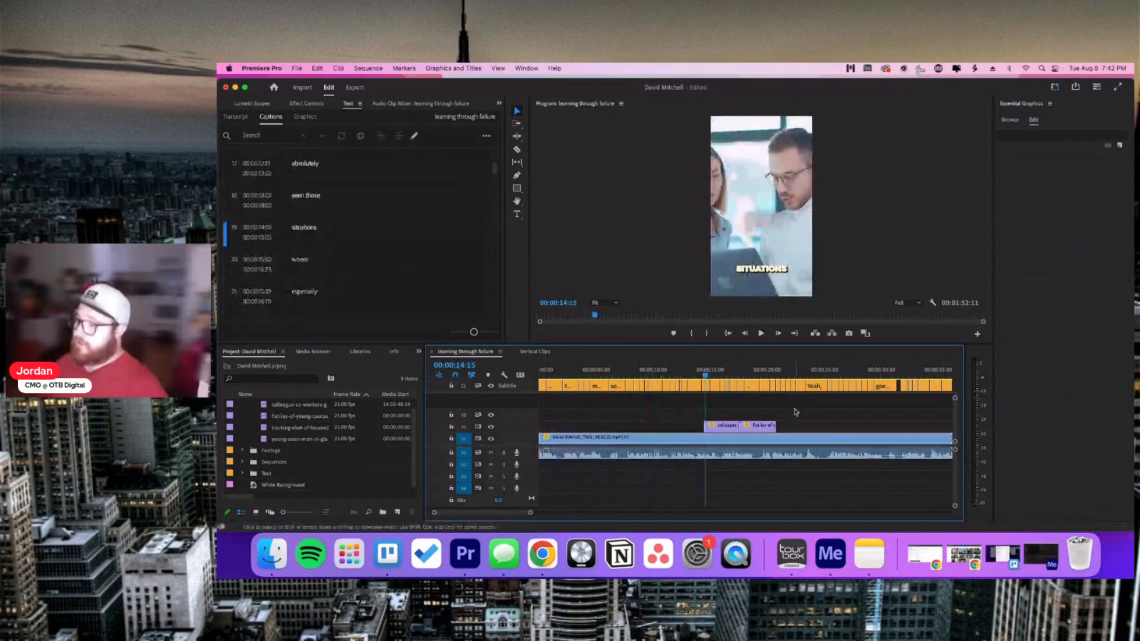
Step: Nudge the SITUATIONS caption lower, set caption font size to 90, and return to the sequence start
left_click(706, 387)
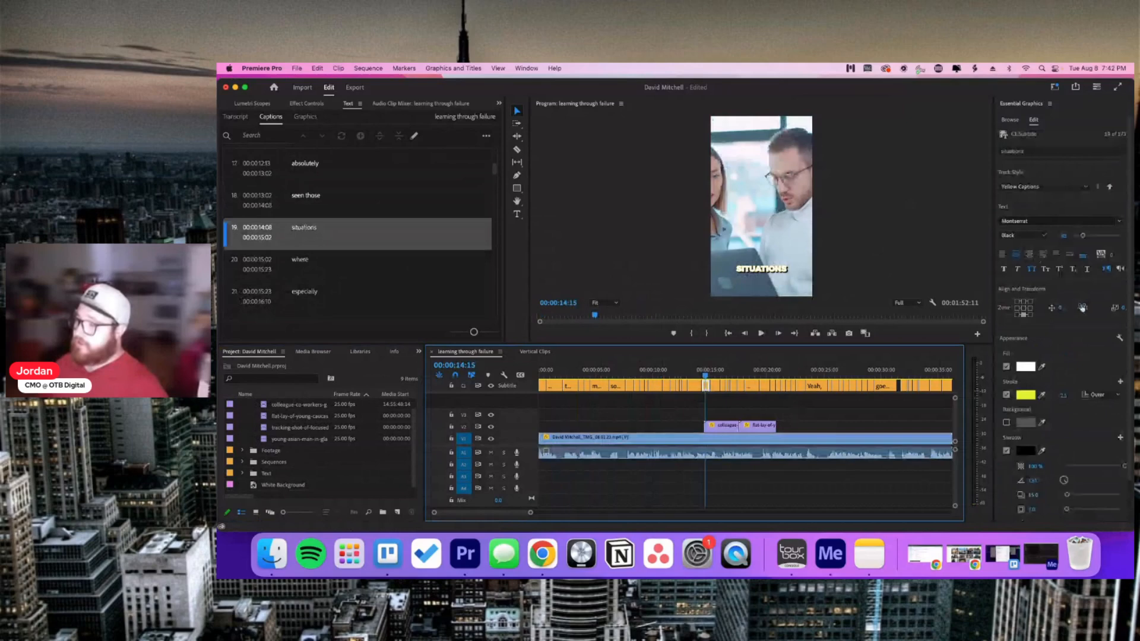
left_click_drag(1082, 307, 1089, 307)
left_click(1063, 235)
type("90")
key("Return")
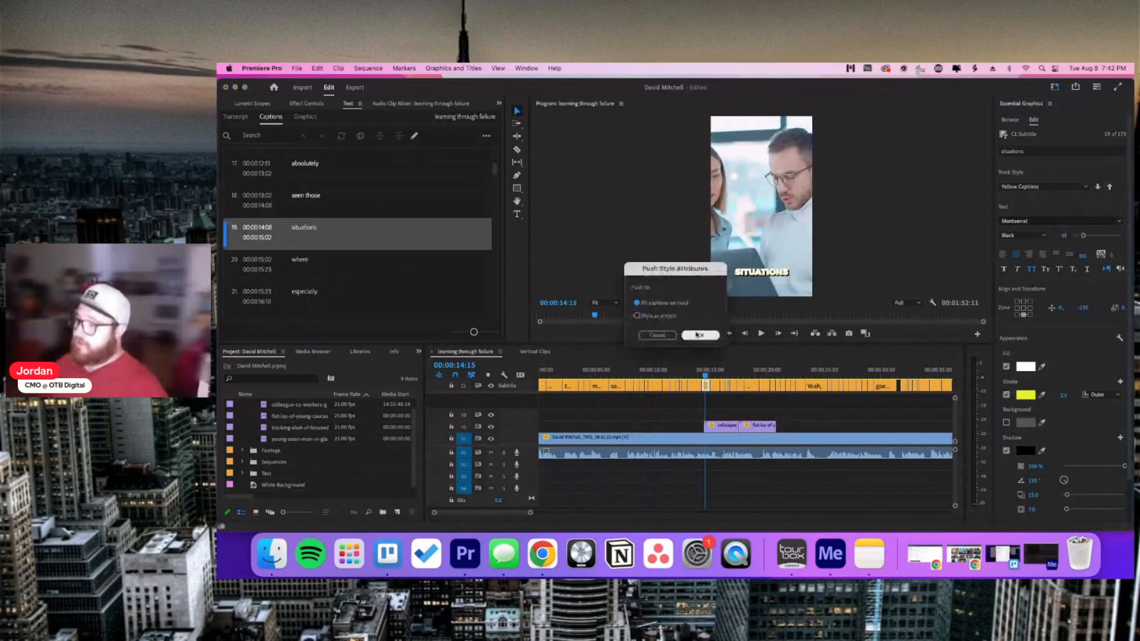
left_click(727, 333)
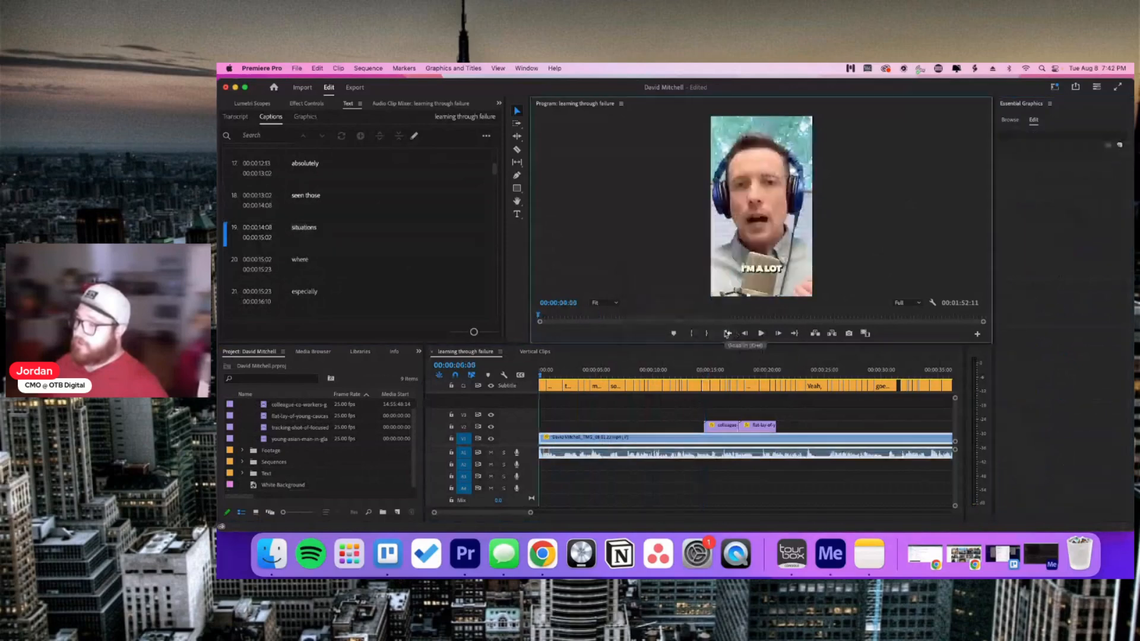
key("space")
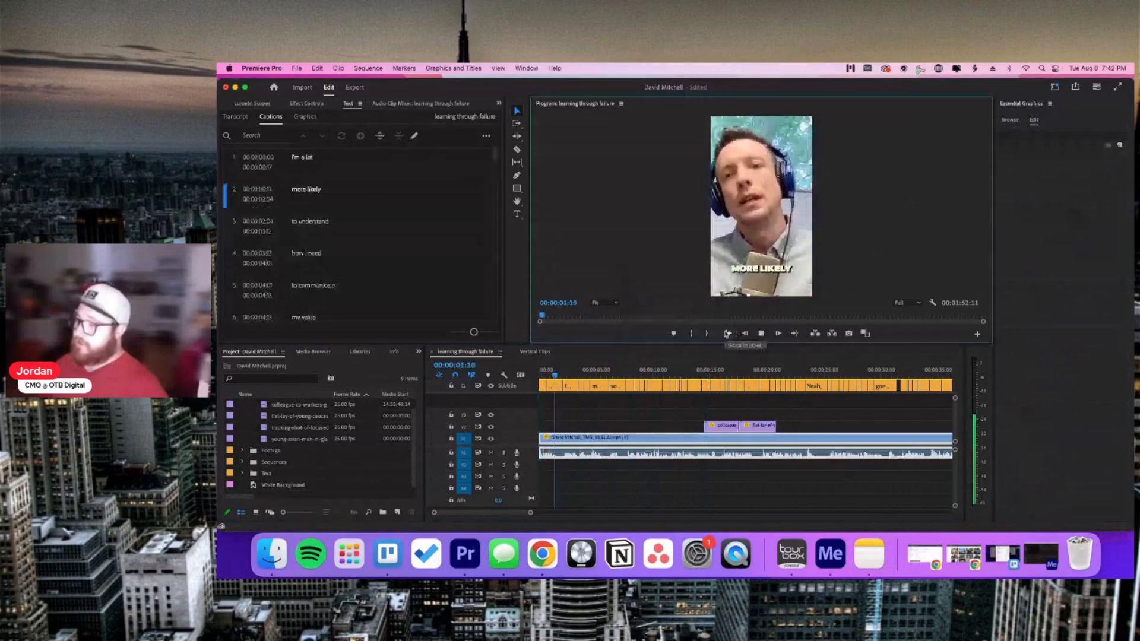
key("space")
left_click_drag(530, 513, 690, 512)
left_click(627, 424)
key("space")
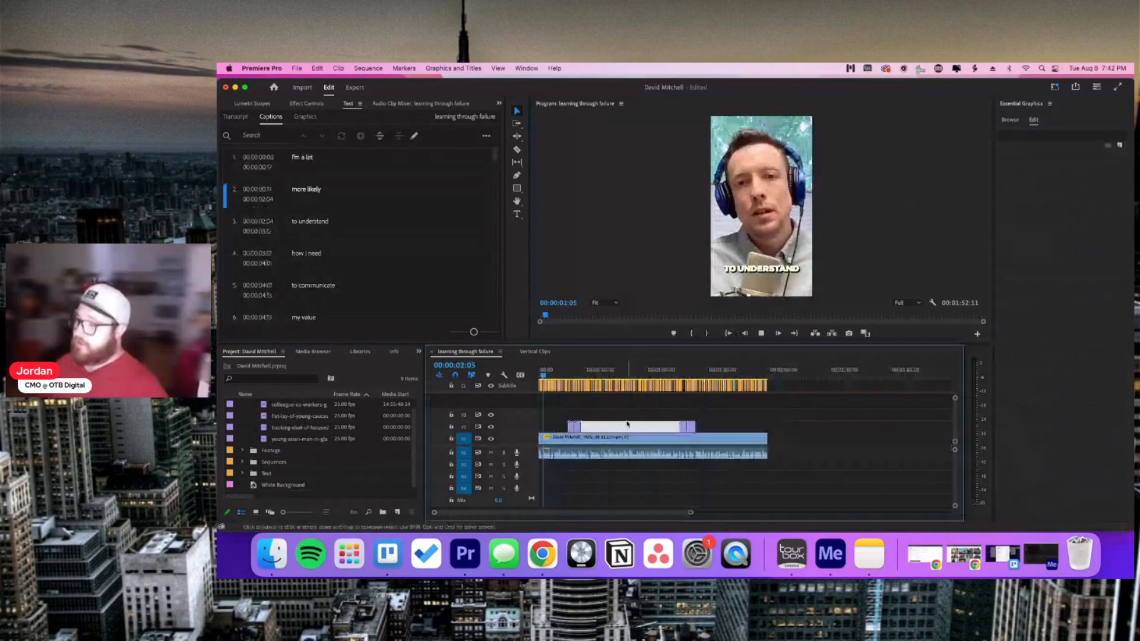
key("space")
left_click(568, 370)
key("space")
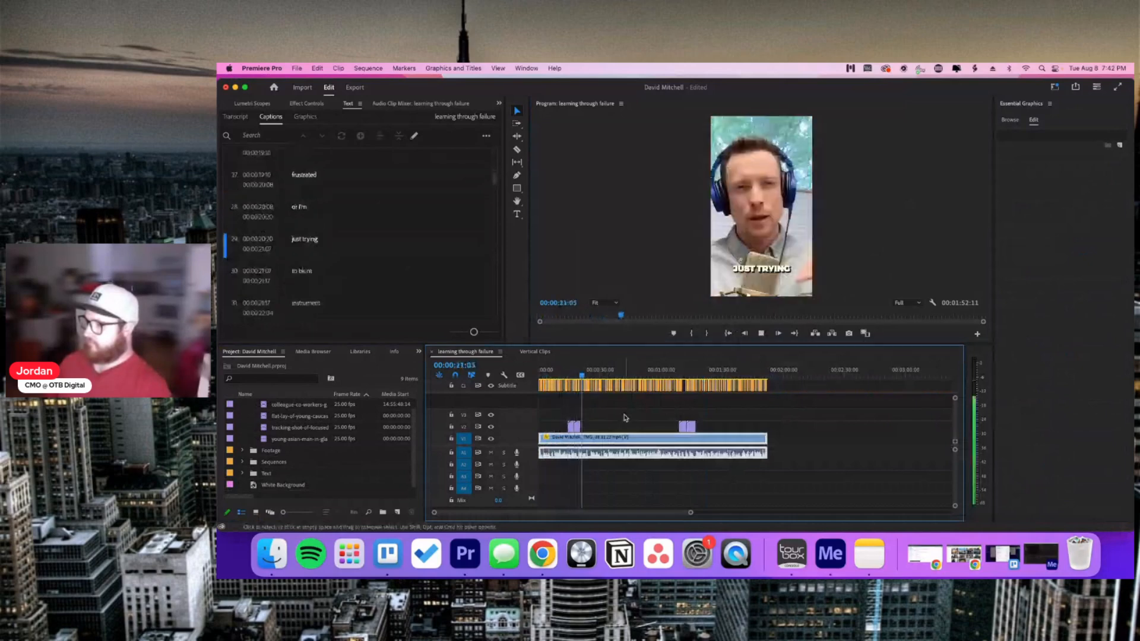
key("space")
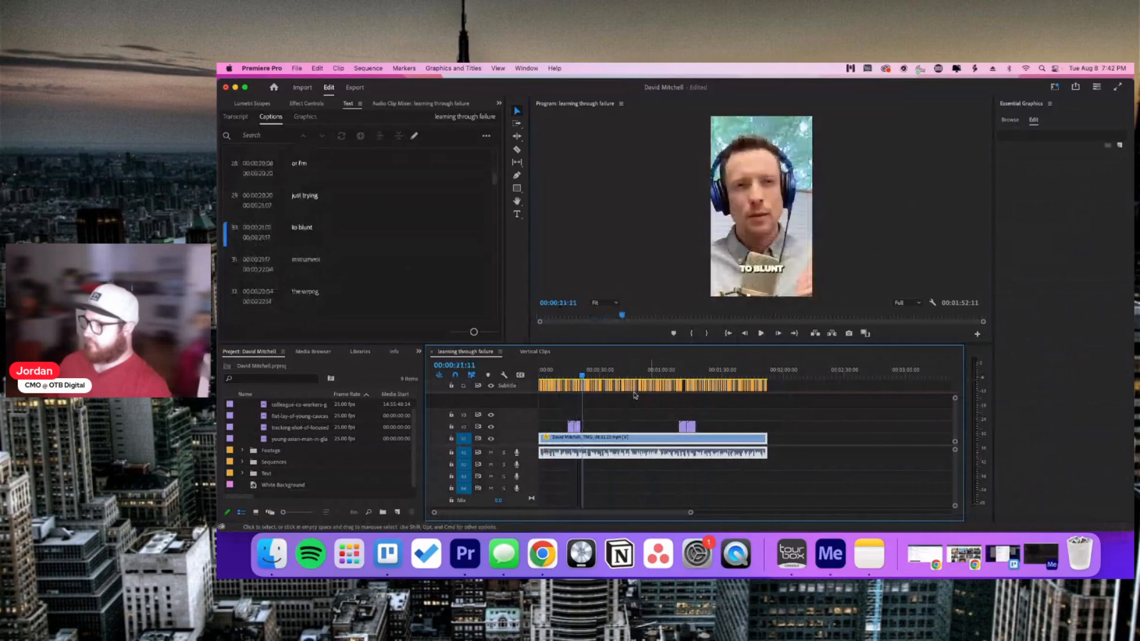
scroll(344, 257, "down", 1)
scroll(344, 257, "down", 4)
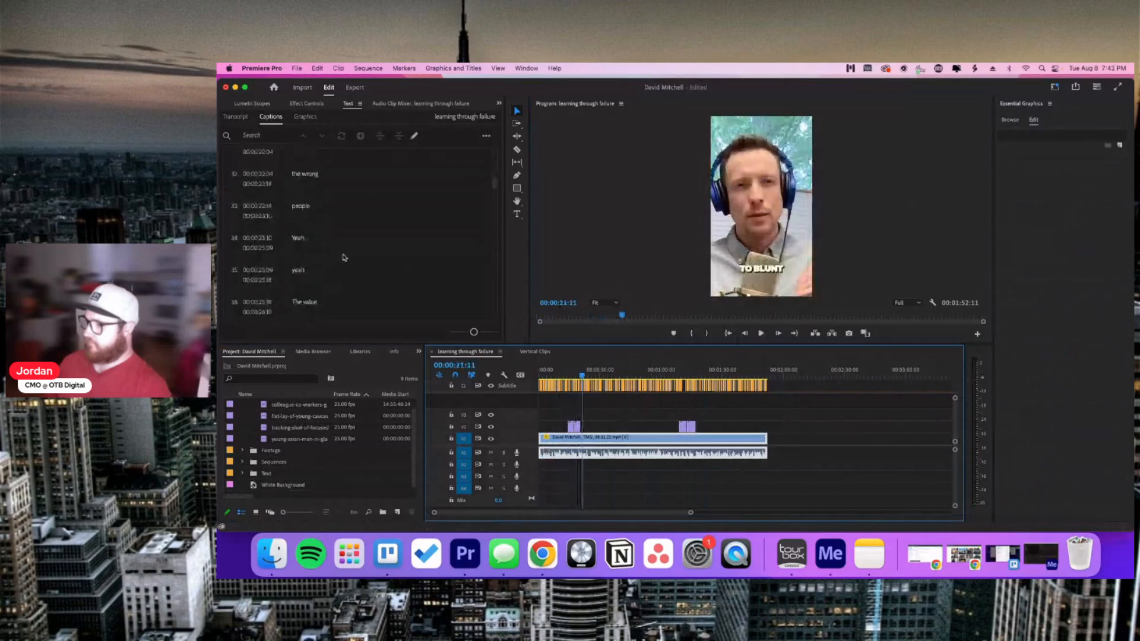
scroll(344, 257, "down", 10)
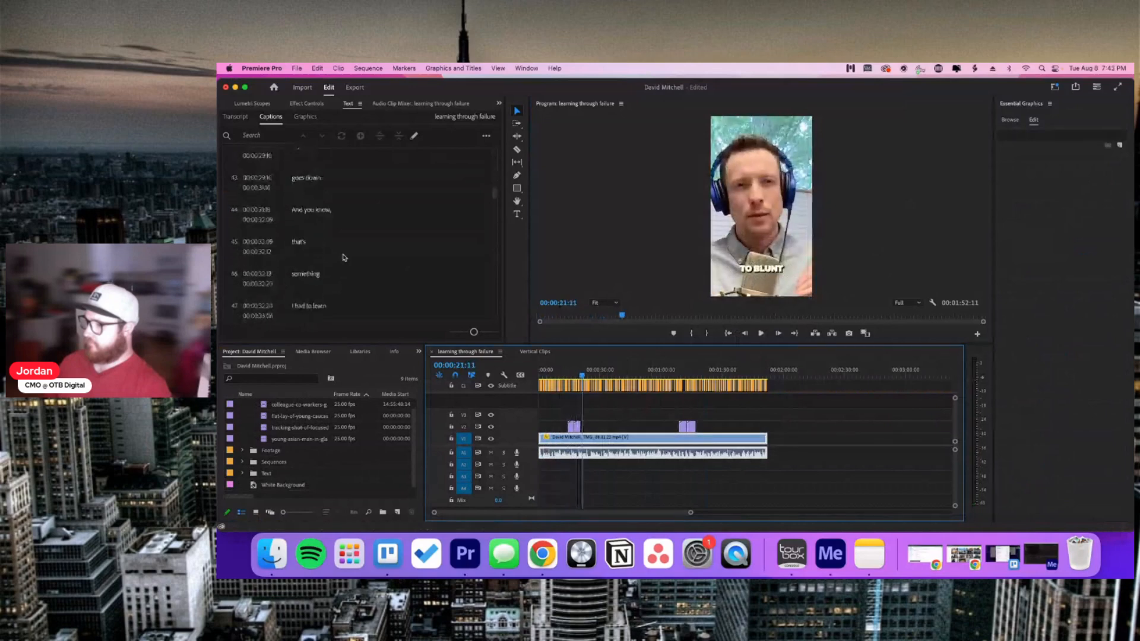
scroll(345, 257, "down", 4)
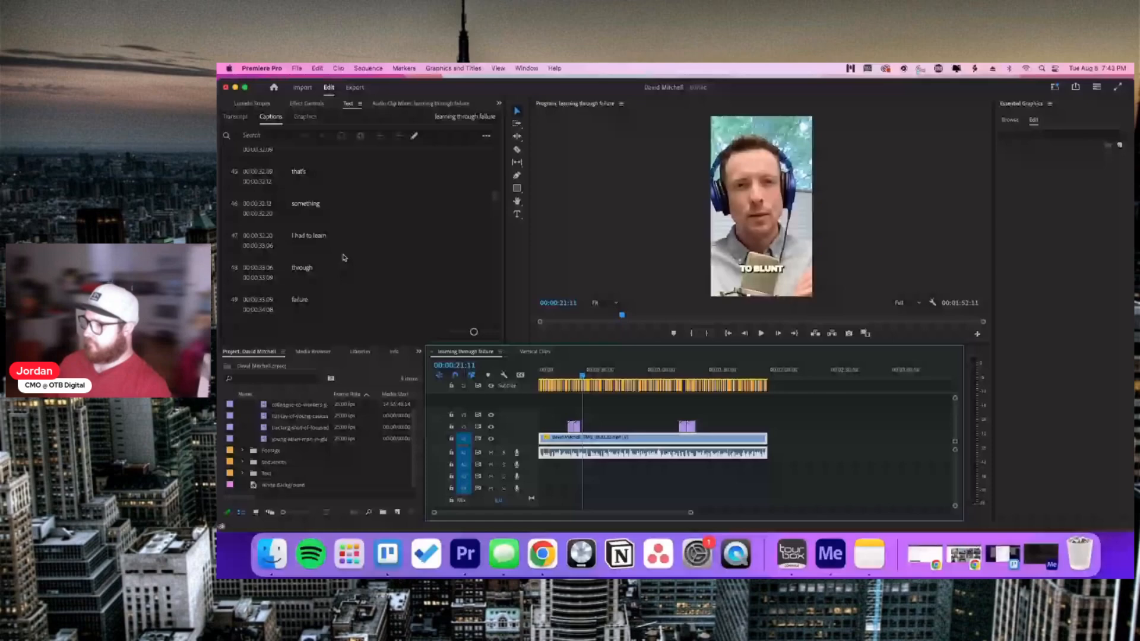
scroll(336, 243, "down", 5)
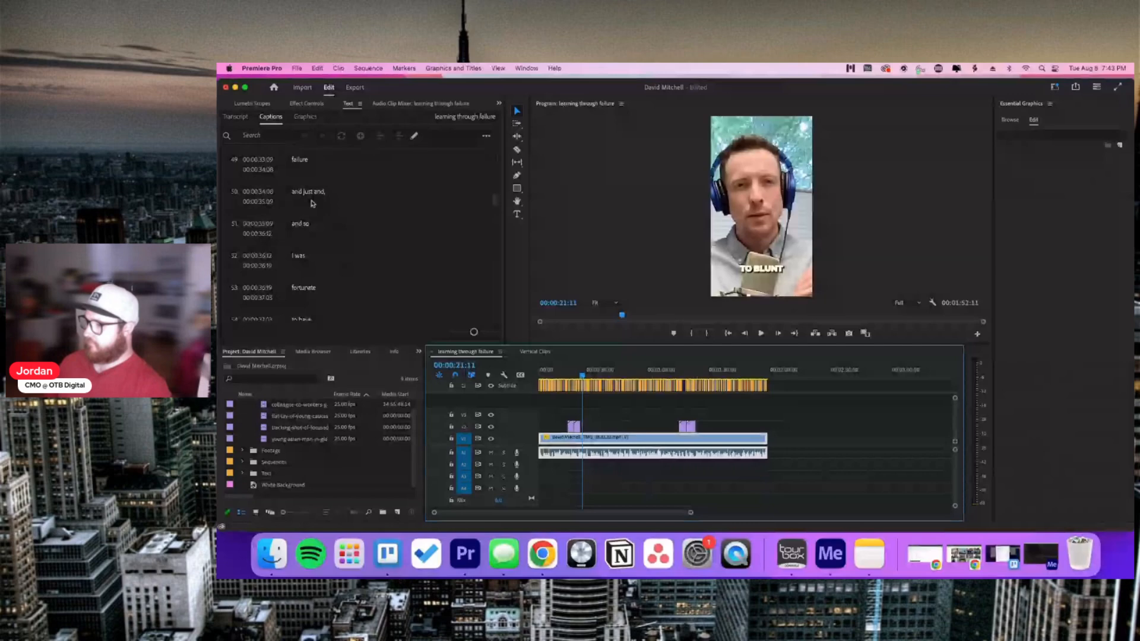
Step: Delete the repeated 'and,' so caption 50 reads 'and just', then play back from it
double_click(339, 201)
double_click(341, 195)
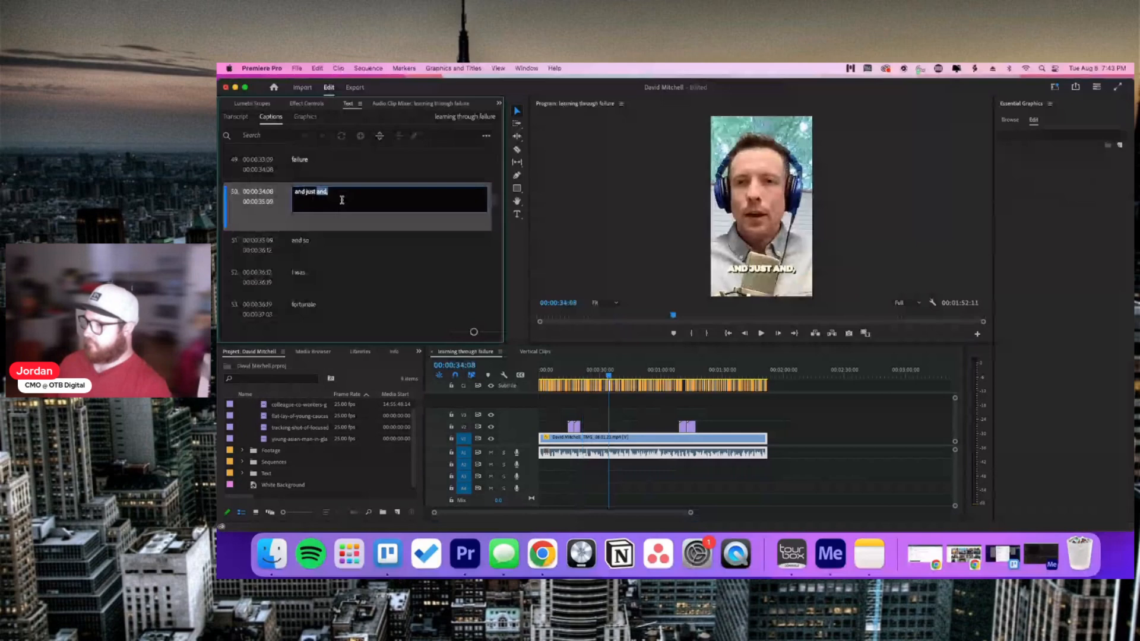
key("BackSpace")
left_click(624, 408)
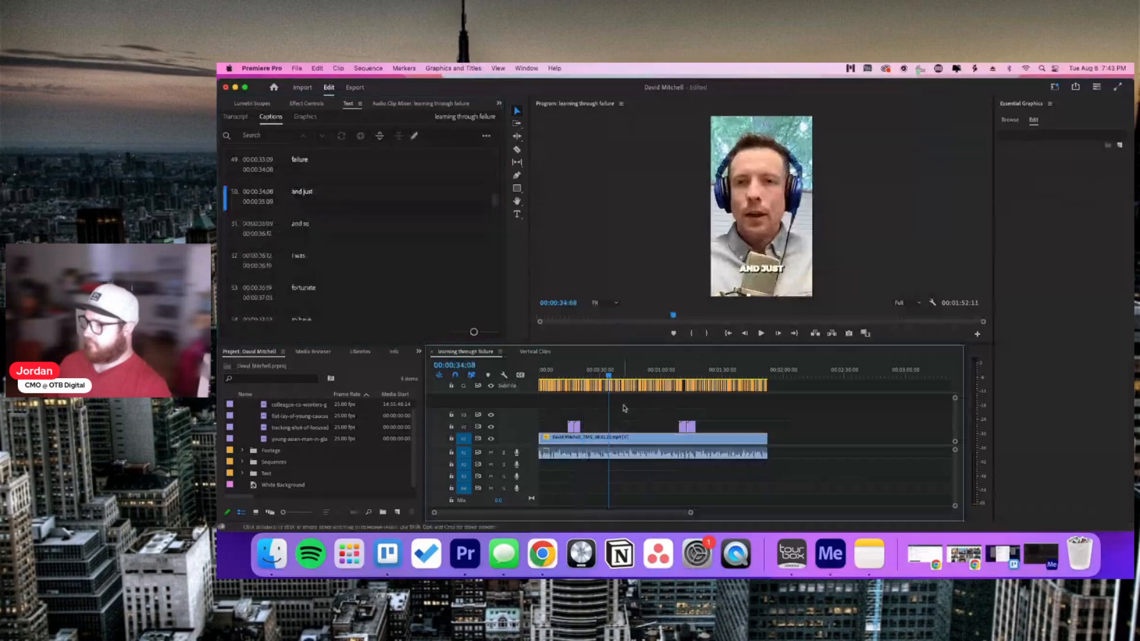
left_click(319, 229)
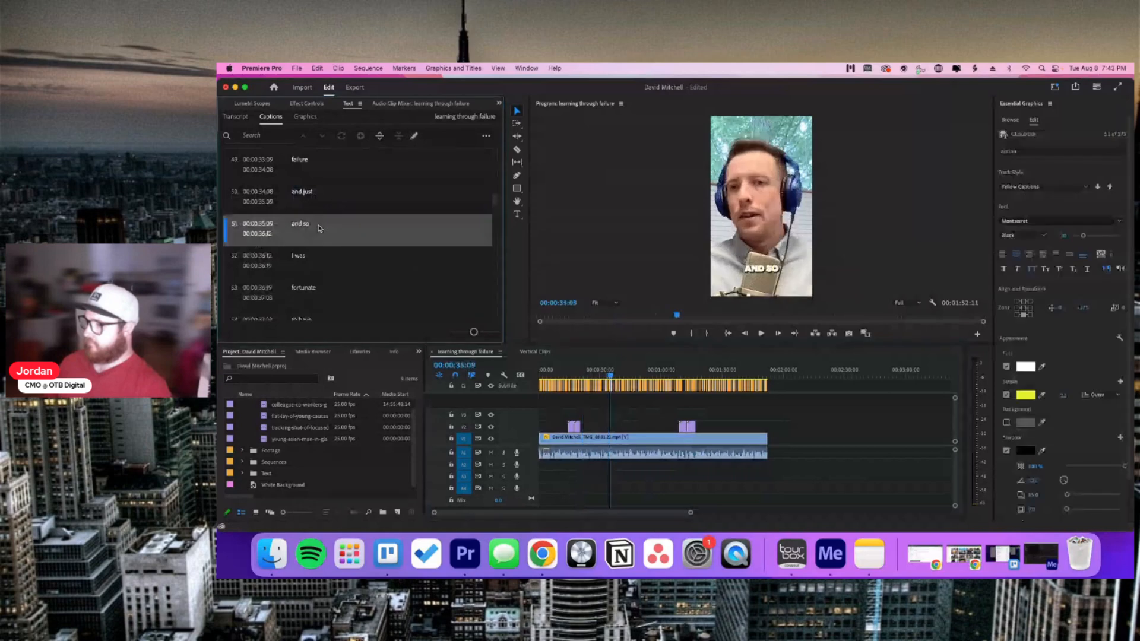
double_click(309, 223)
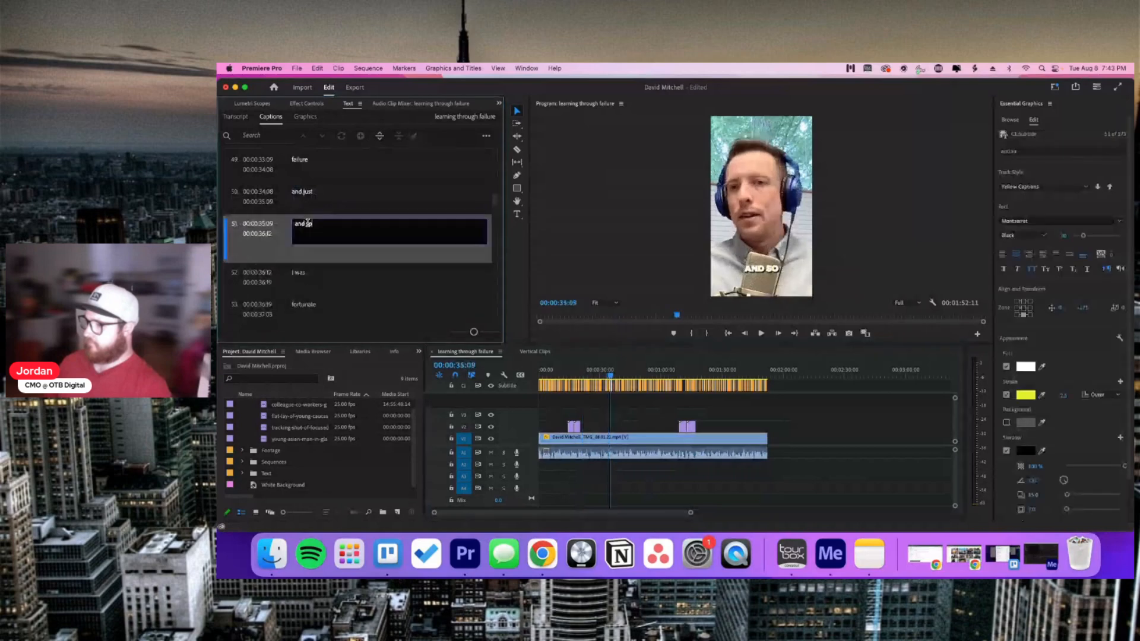
key("Escape")
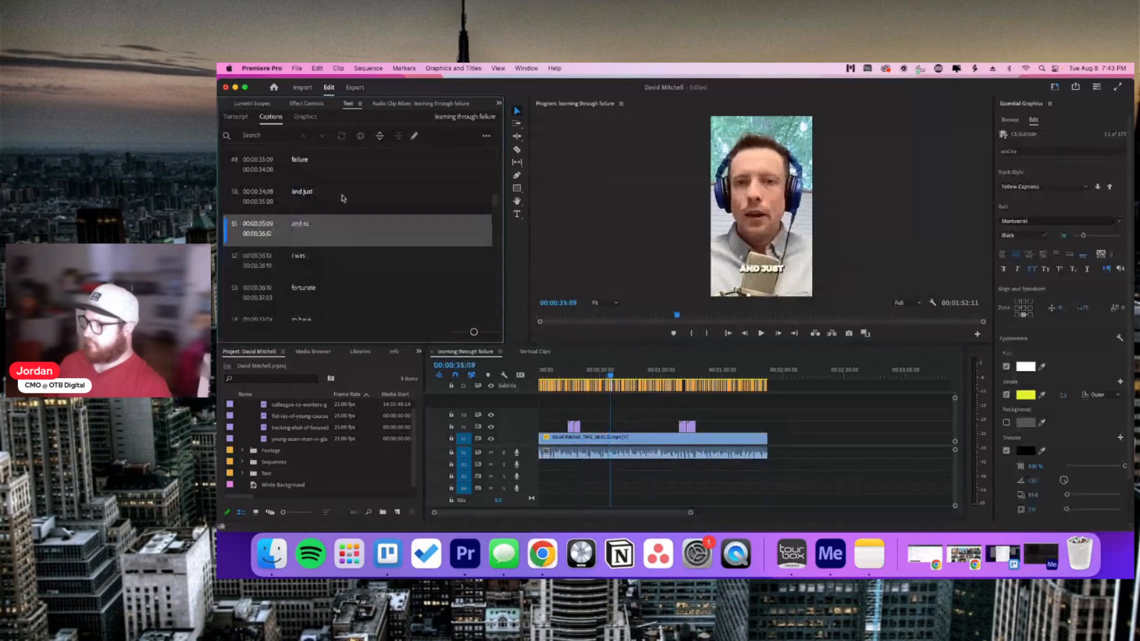
left_click(341, 198)
key("space")
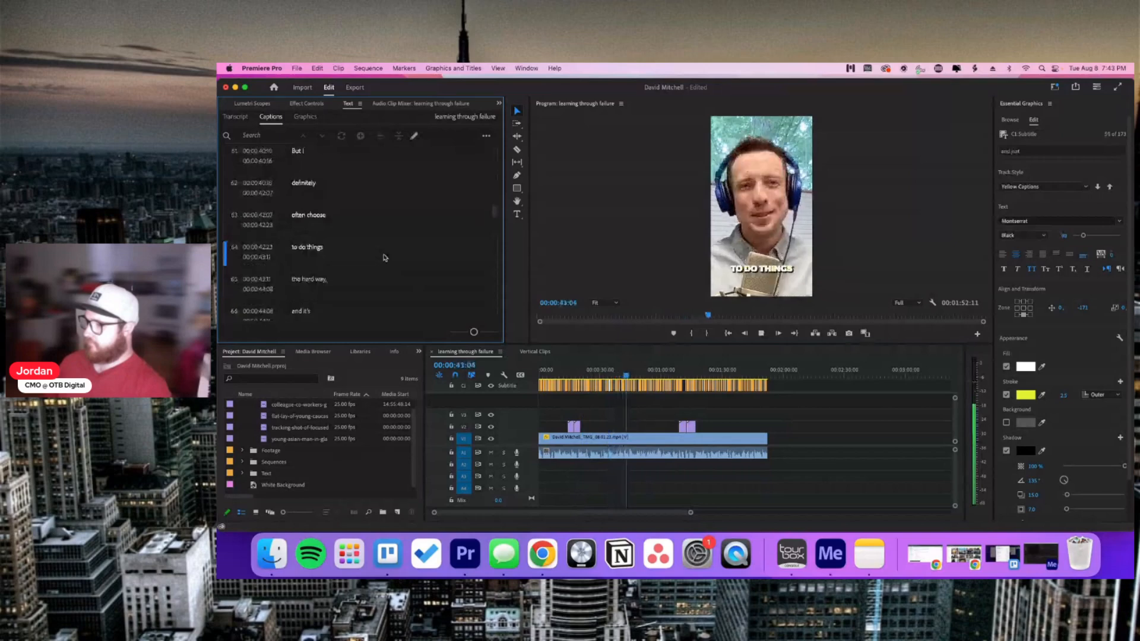
Step: Stop playback, scroll to the 'Please allow' caption and play from there
key("space")
scroll(385, 258, "up", 10)
scroll(384, 258, "down", 15)
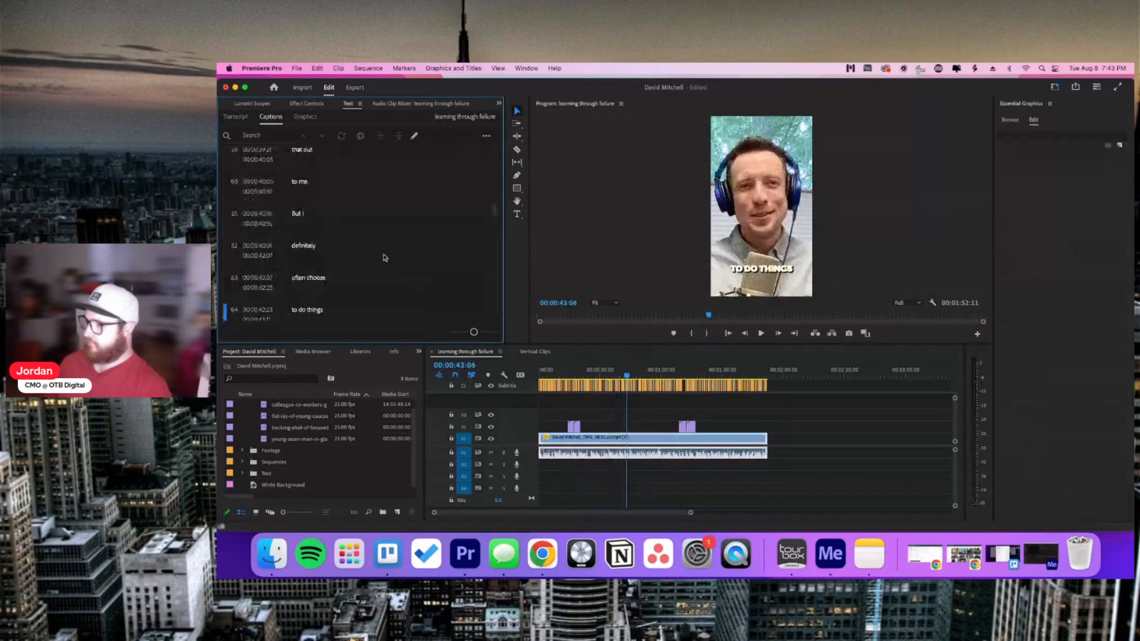
scroll(385, 258, "down", 5)
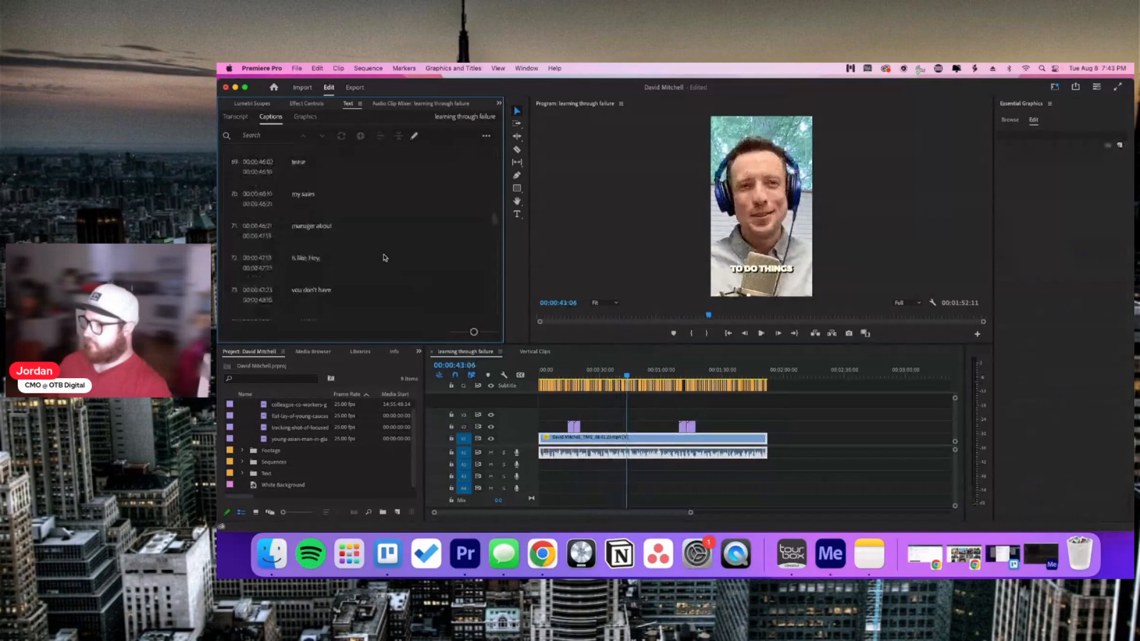
scroll(385, 258, "down", 4)
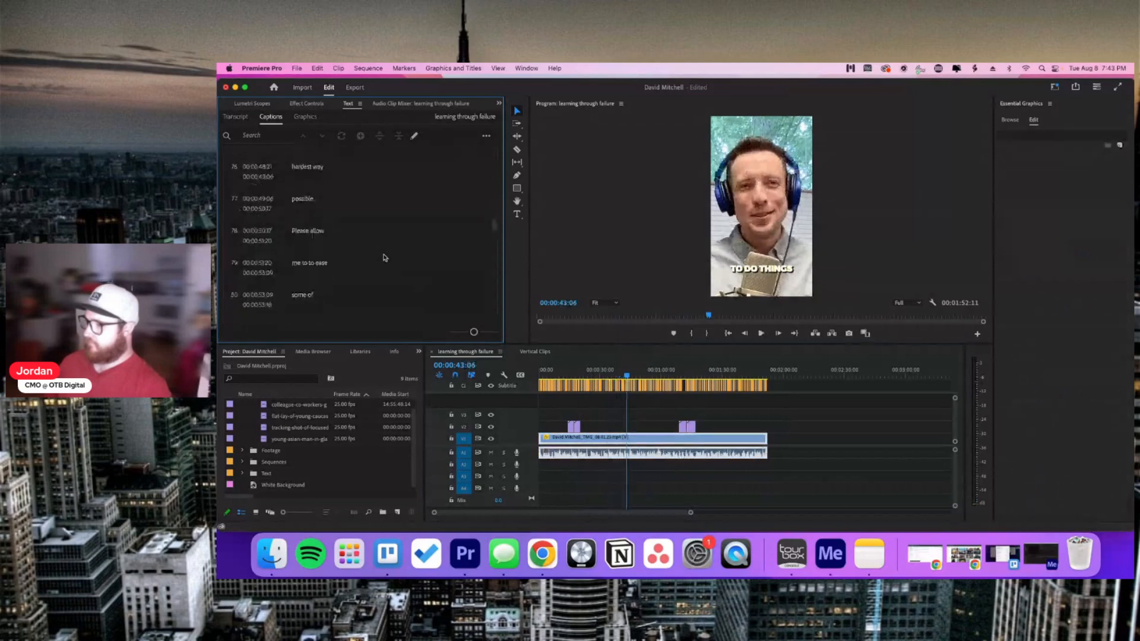
scroll(380, 249, "down", 2)
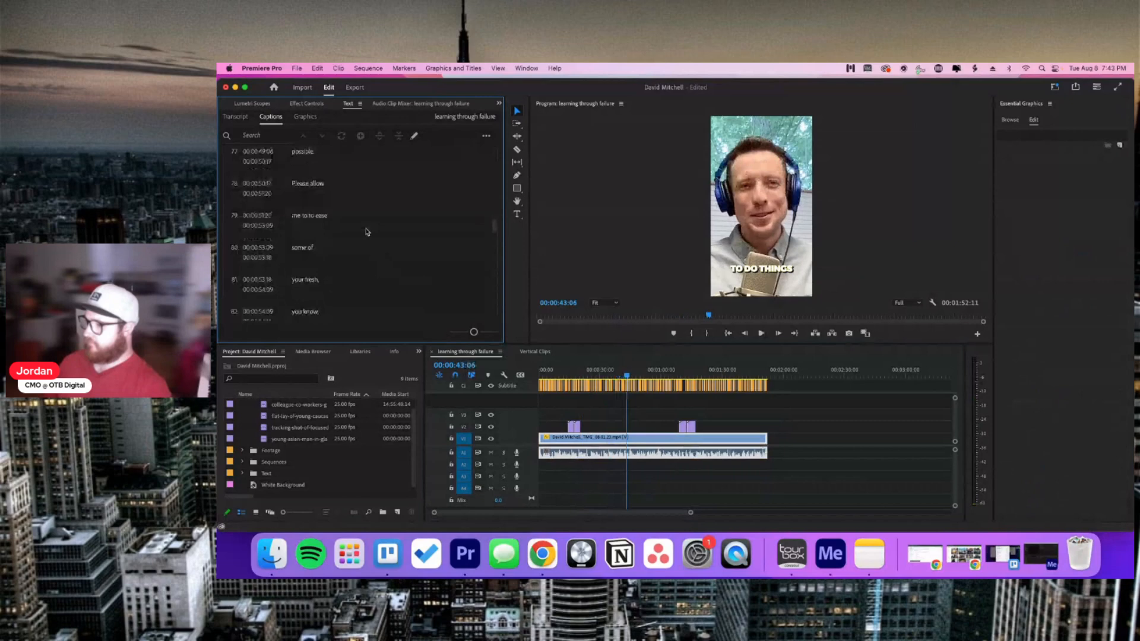
left_click(264, 187)
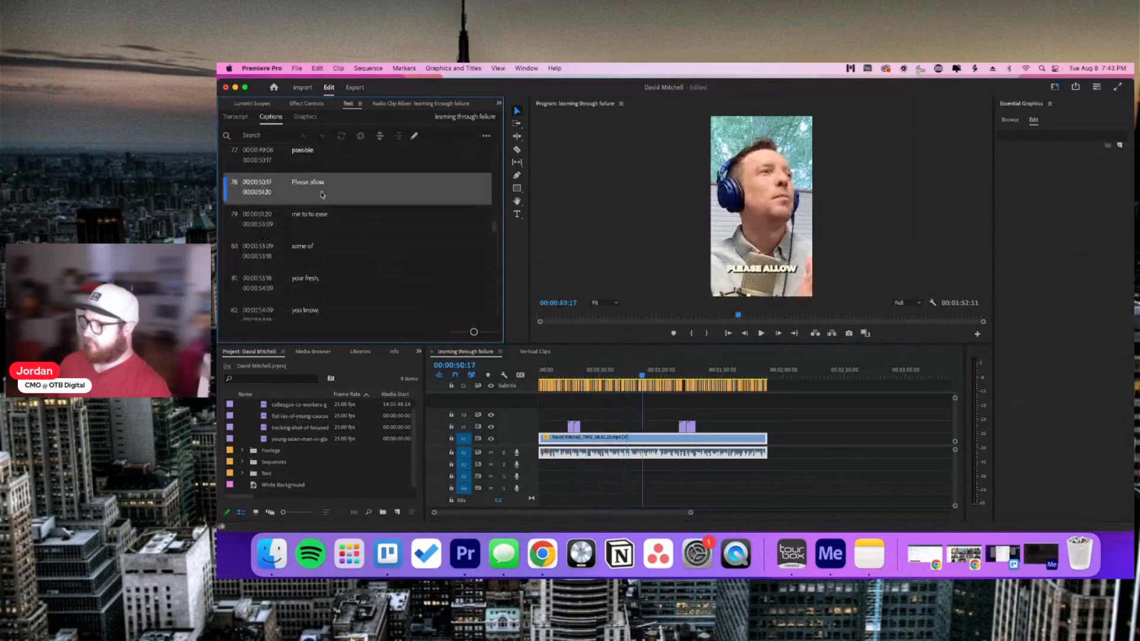
key("space")
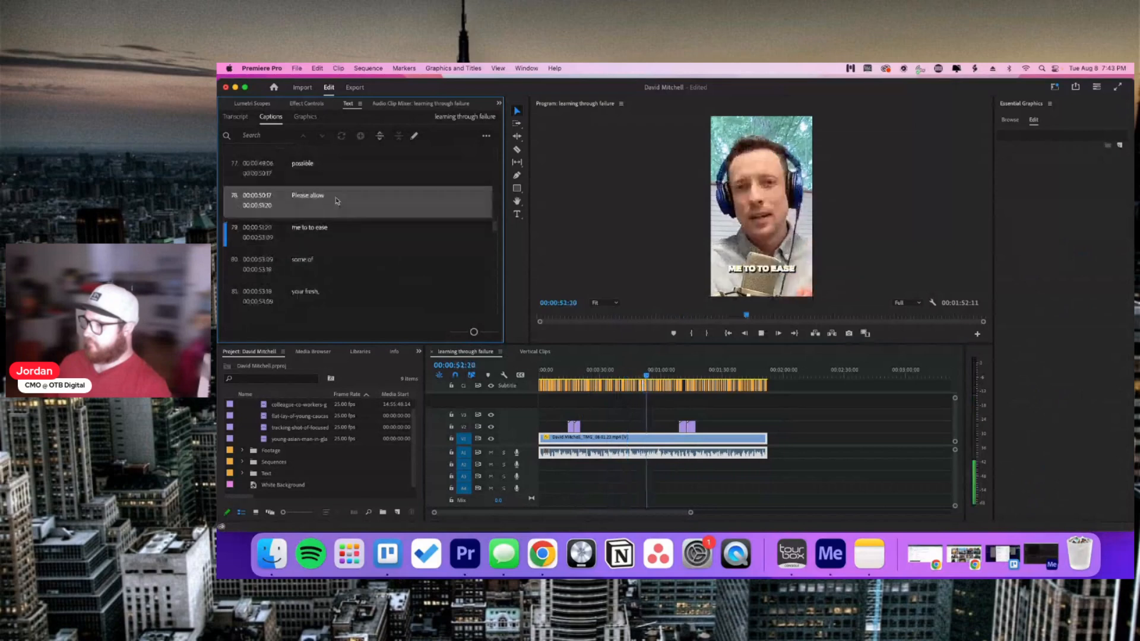
key("space")
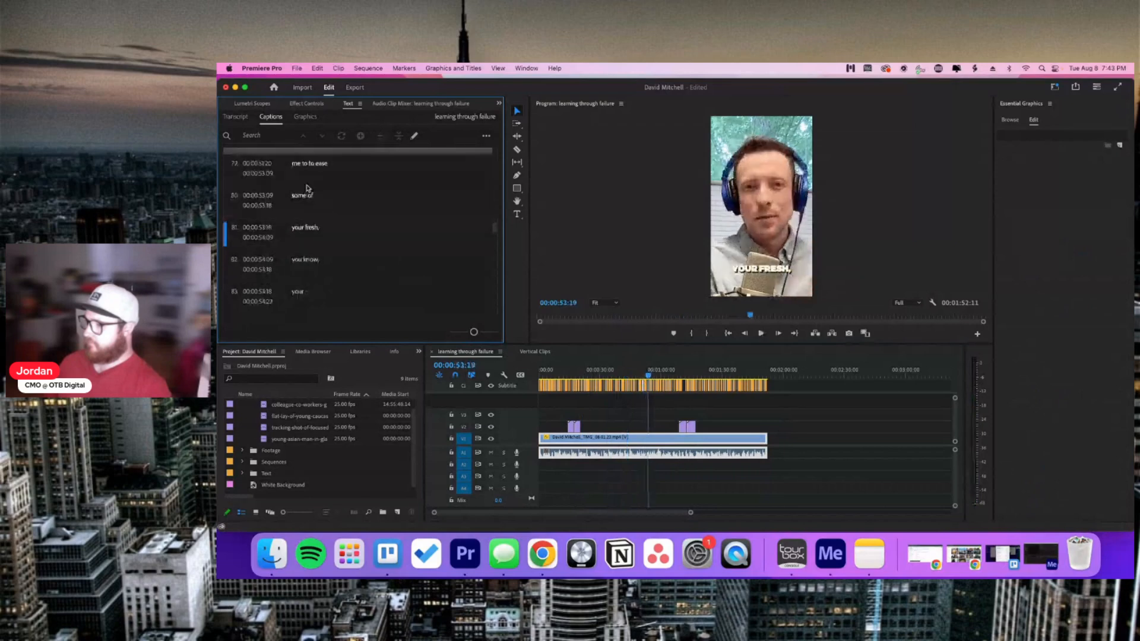
Step: Remove the duplicate 'to' so caption 79 reads 'me to ease', then keep reviewing
left_click(317, 165)
key("BackSpace")
key("BackSpace")
key("BackSpace")
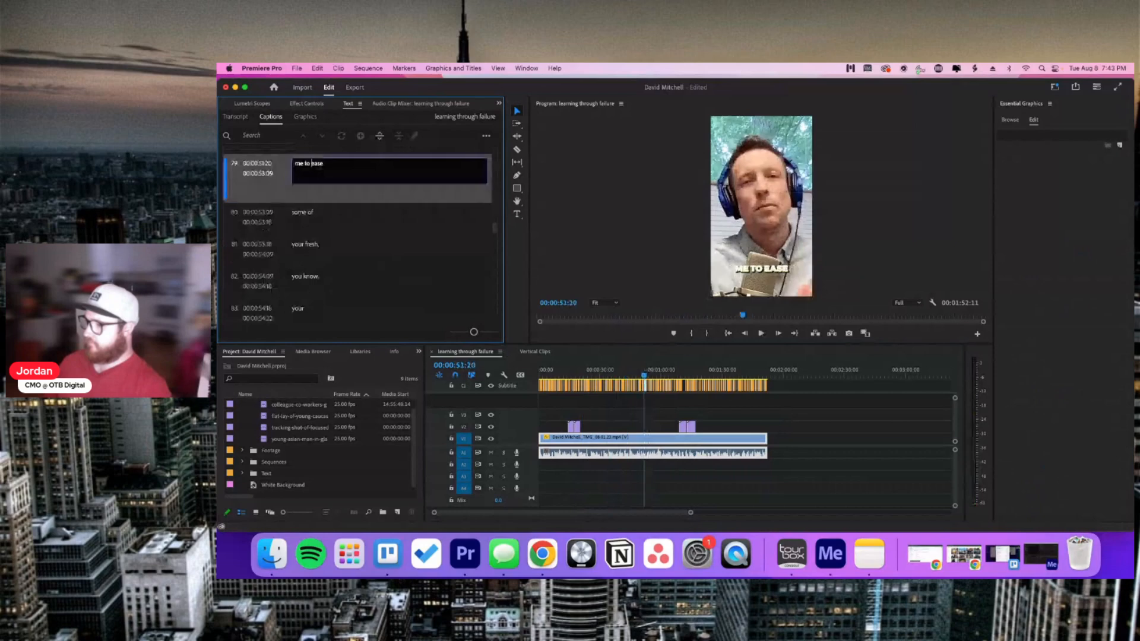
left_click(359, 271)
key("space")
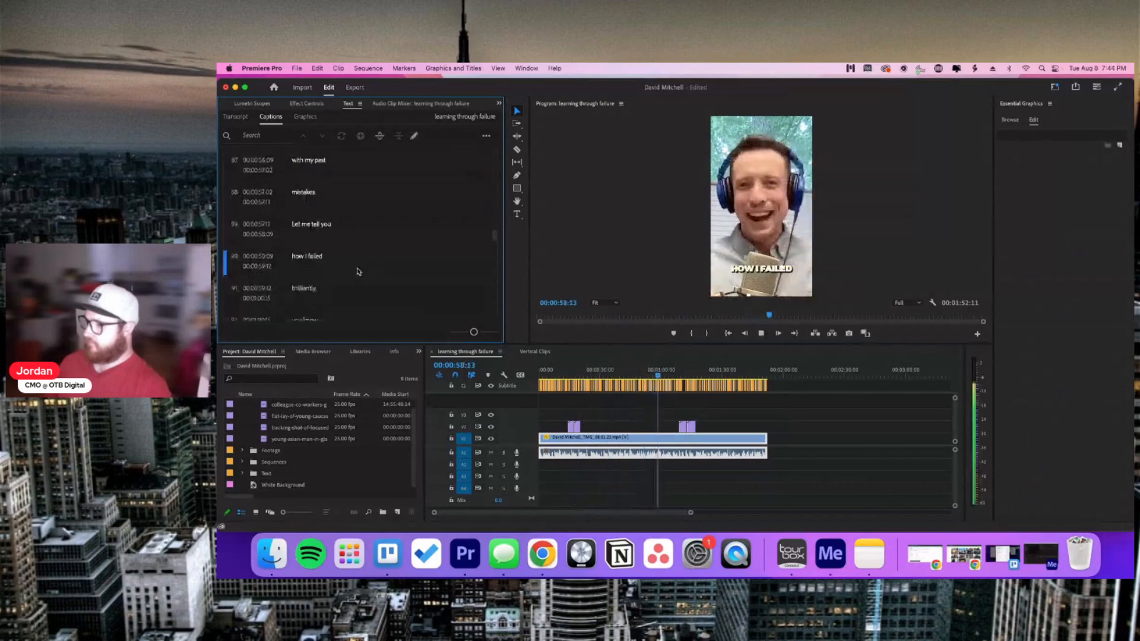
key("space")
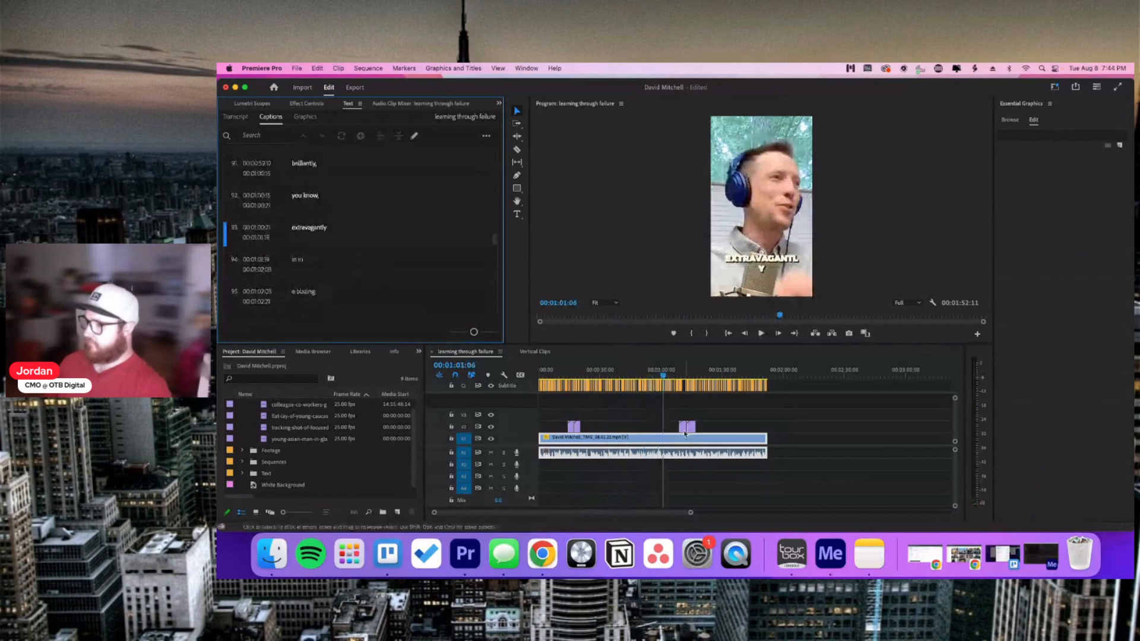
Step: Zoom into the timeline and set the 'extravagantly' caption's font size to 85
left_click(672, 403)
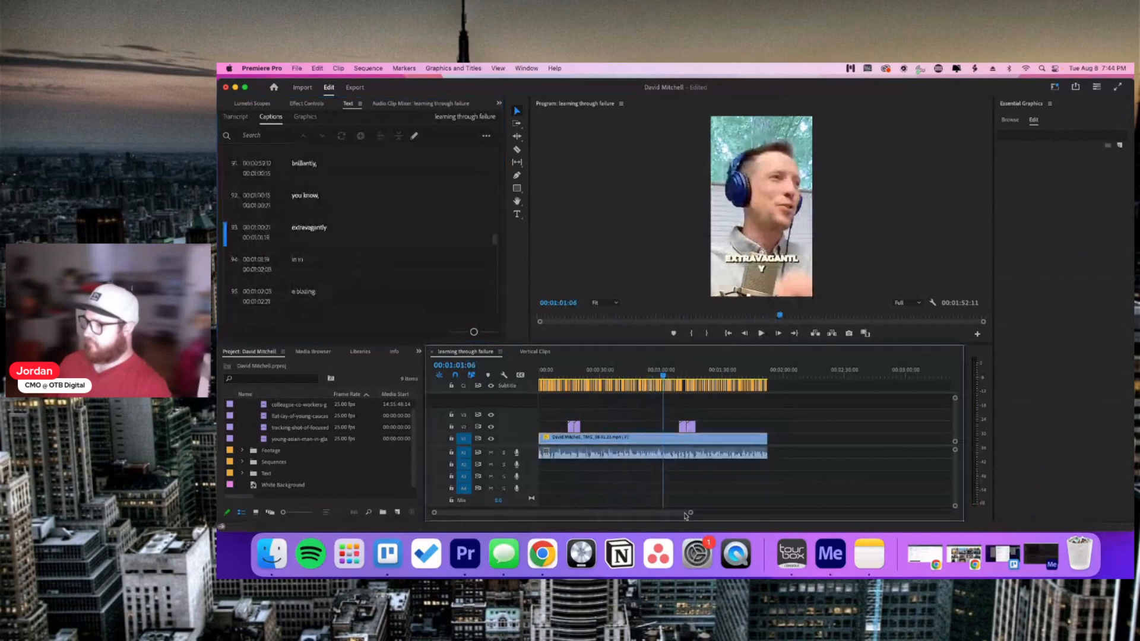
left_click_drag(691, 514, 522, 512)
left_click(746, 385)
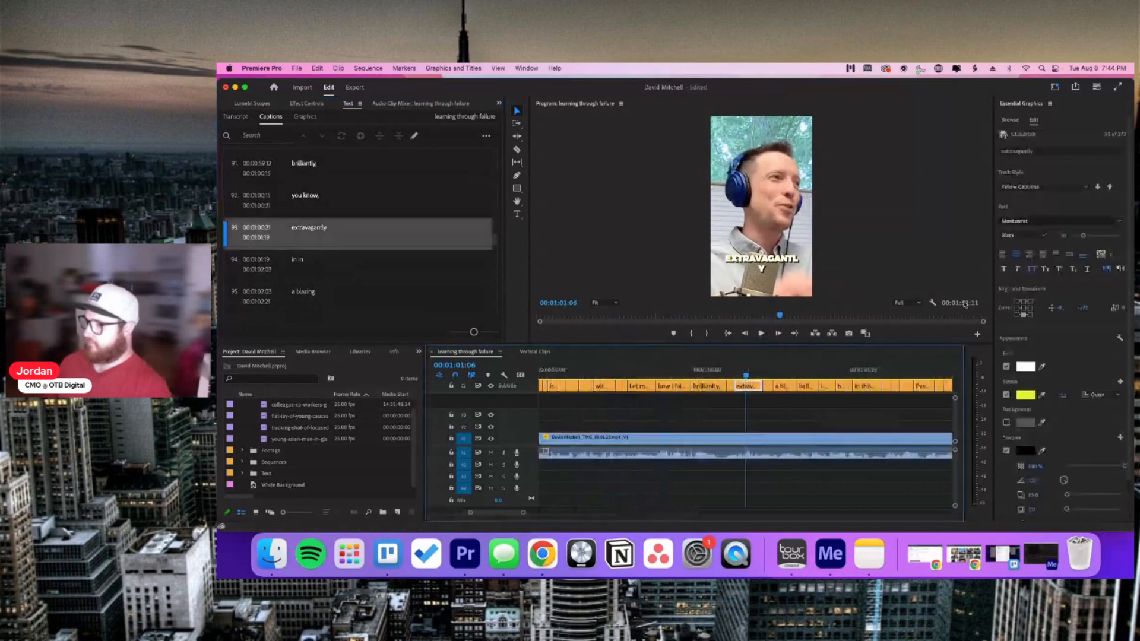
left_click(1059, 235)
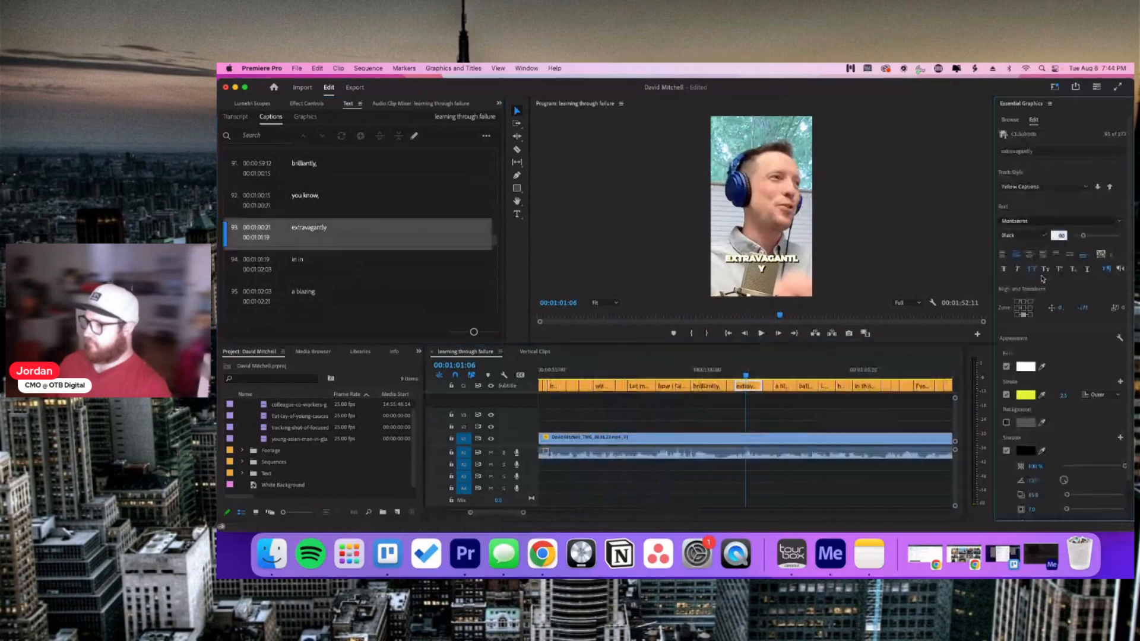
type("85")
key("Return")
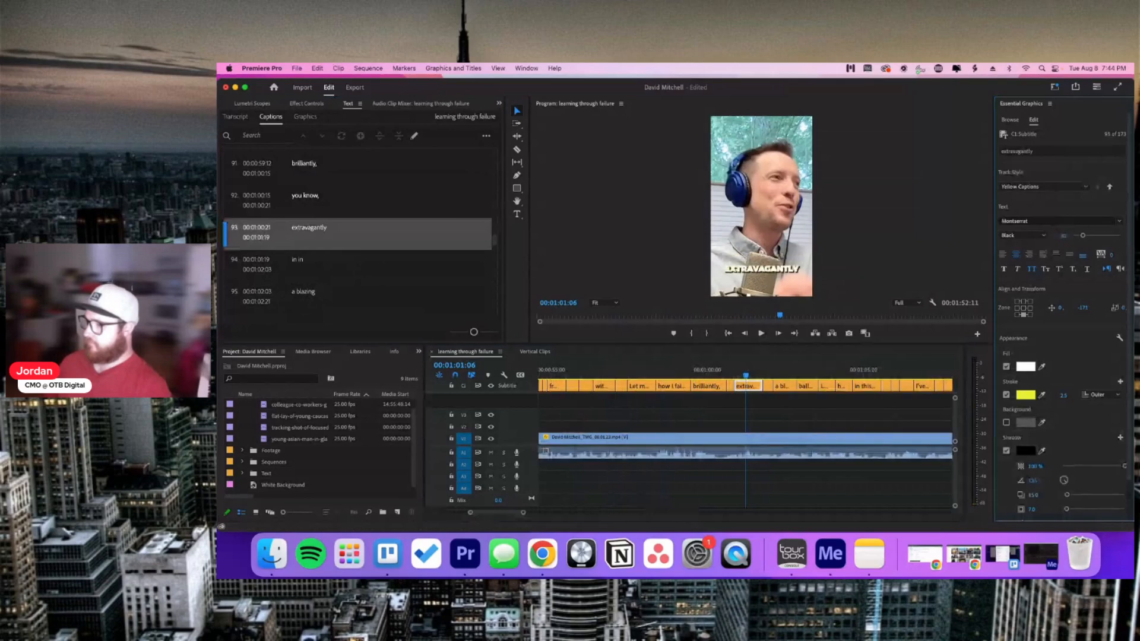
scroll(1033, 286, "down", 1)
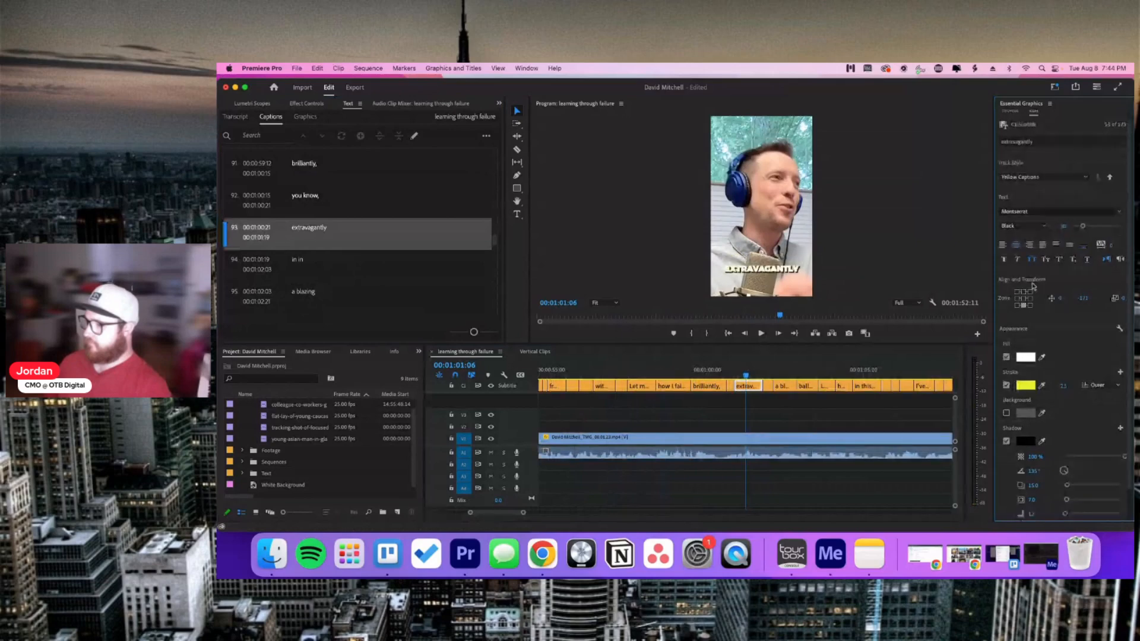
key("space")
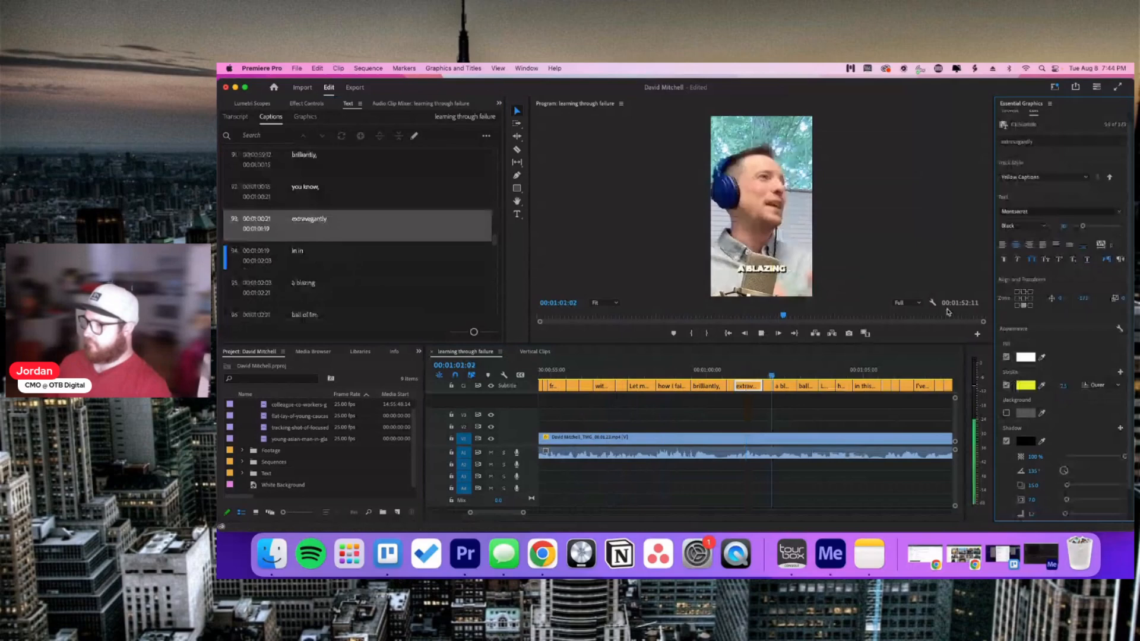
Step: Trim caption 94 from 'in in' to 'in' and zoom the timeline back out
left_click(314, 198)
double_click(313, 197)
key("BackSpace")
key("BackSpace")
key("BackSpace")
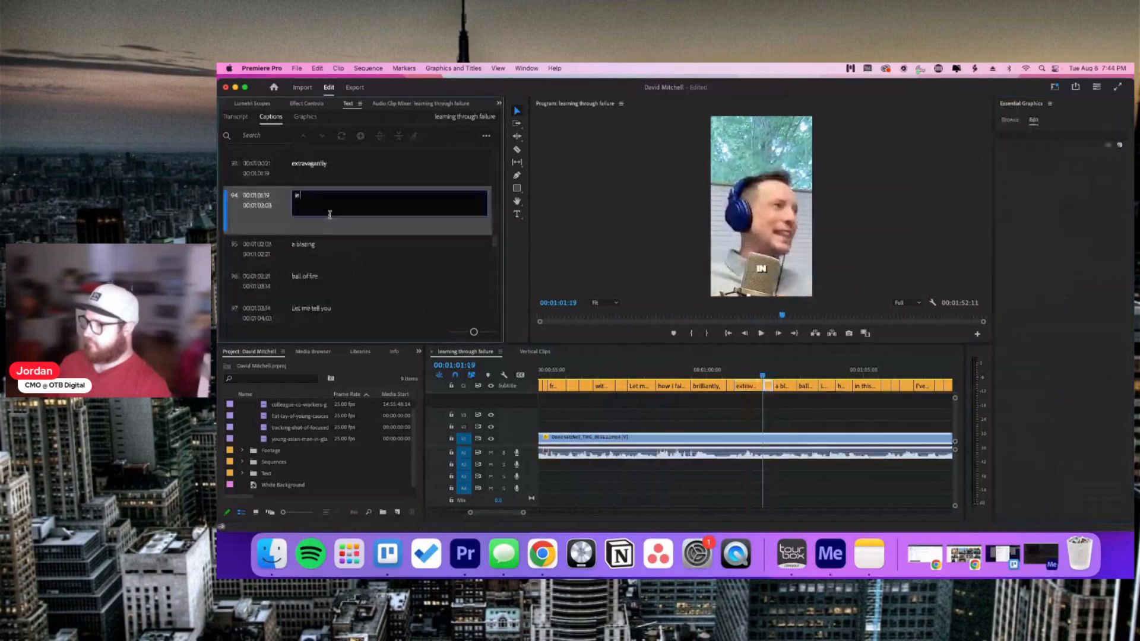
left_click(663, 425)
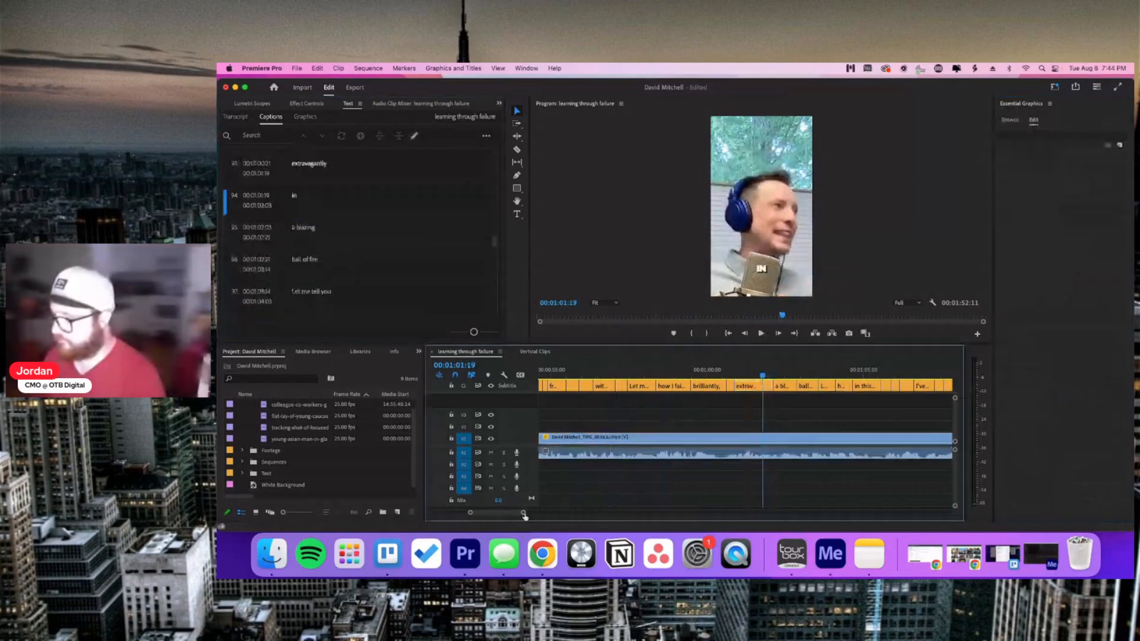
left_click_drag(524, 516, 718, 512)
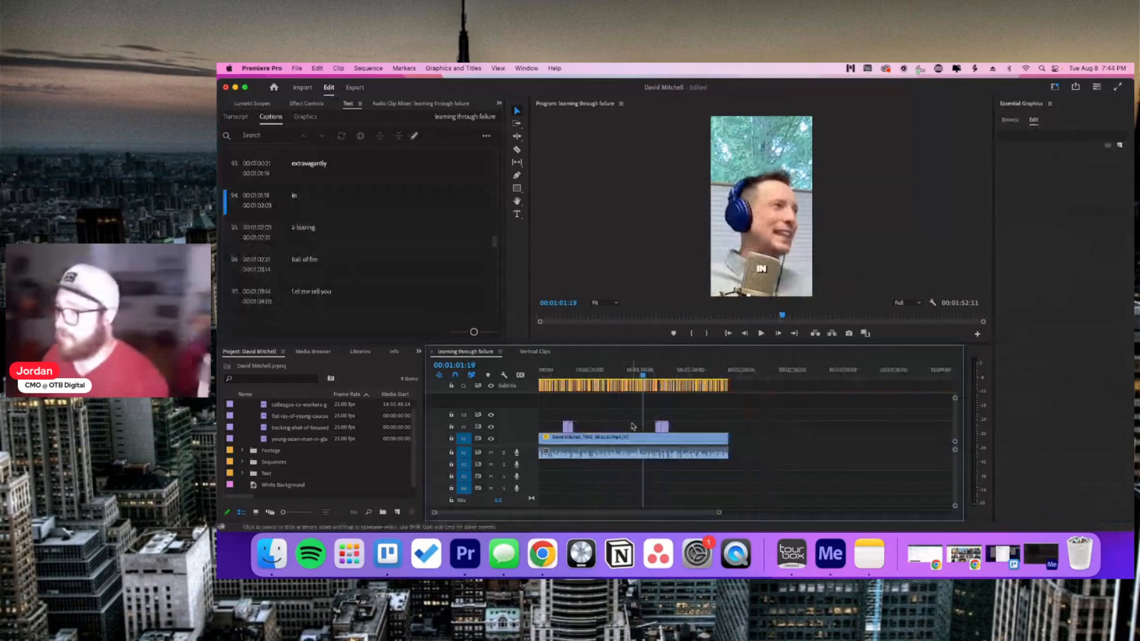
left_click(629, 424)
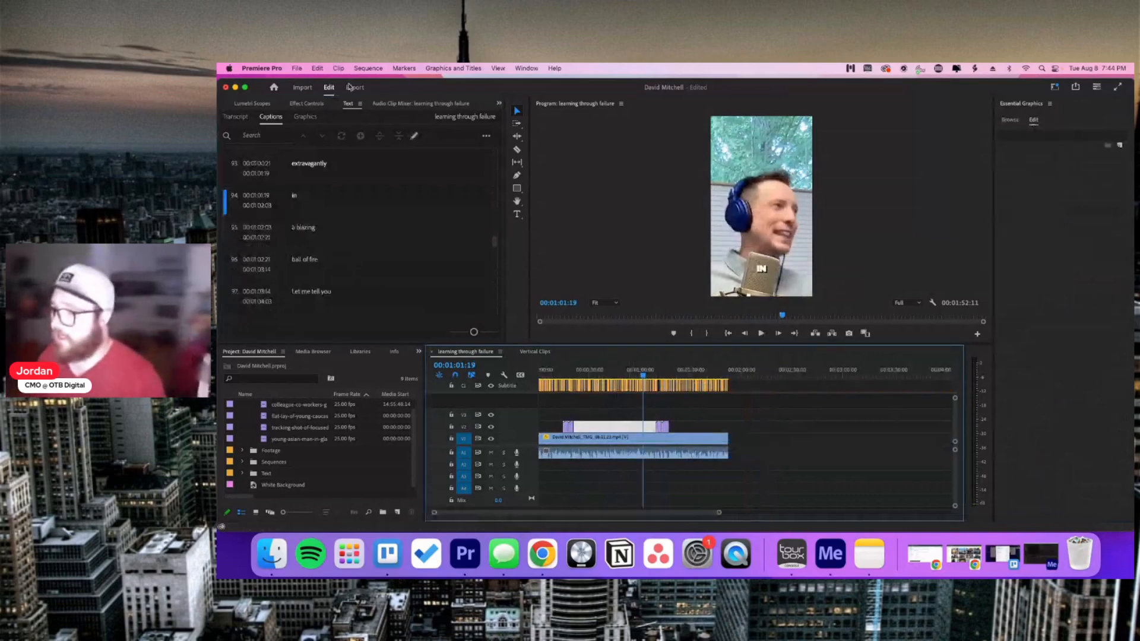
Step: Set the export location to the client's Social Media Clips folder and send it to Media Encoder
left_click(353, 88)
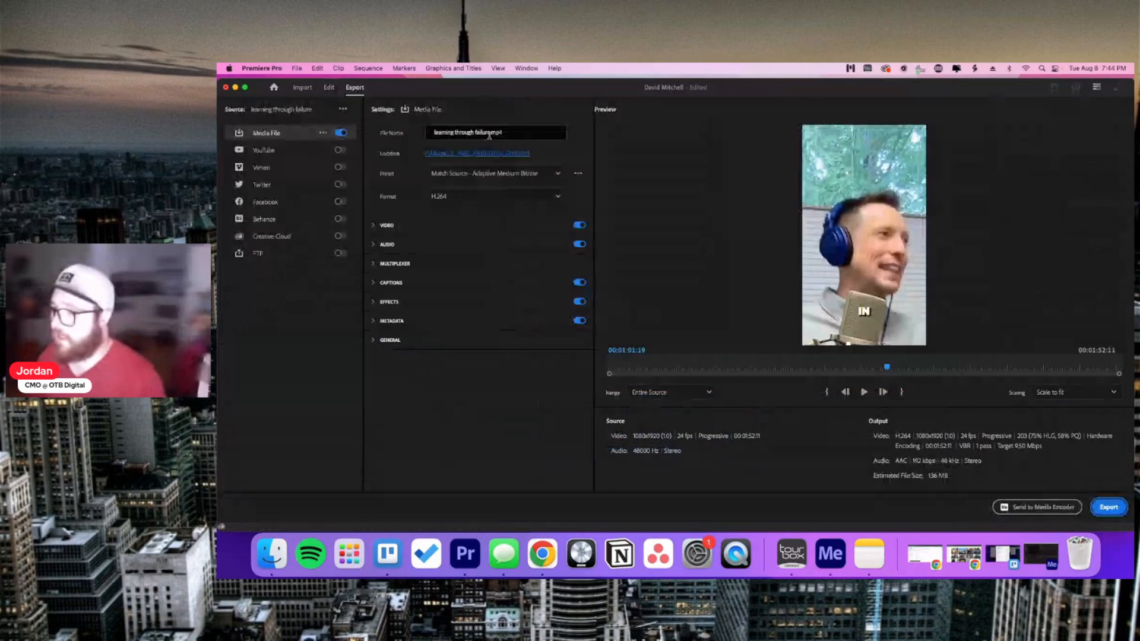
left_click(477, 154)
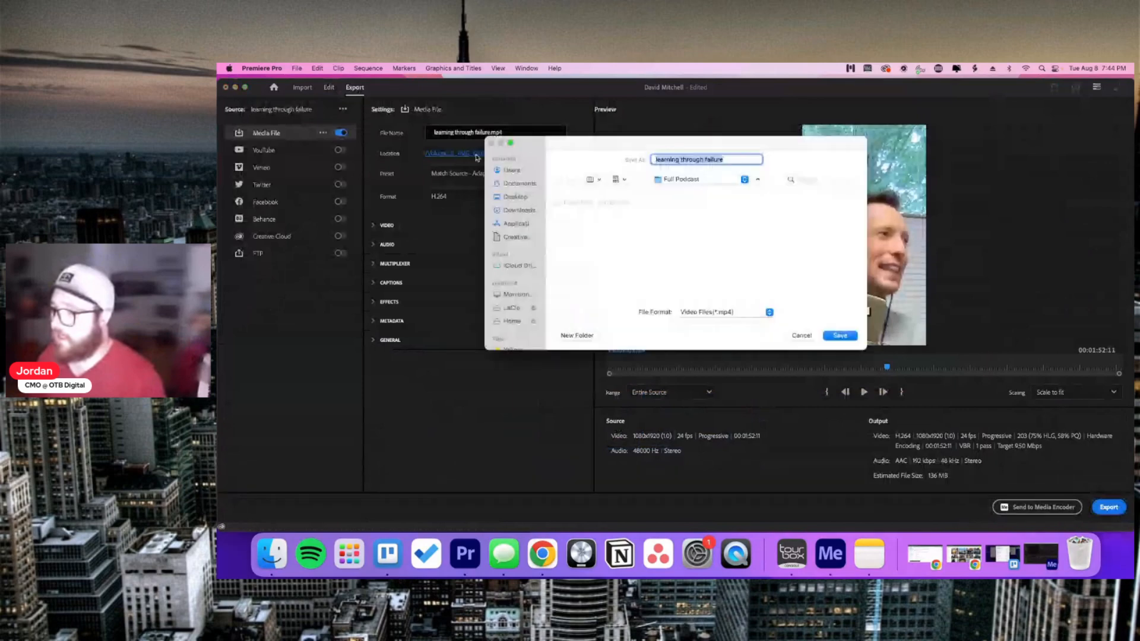
left_click(681, 180)
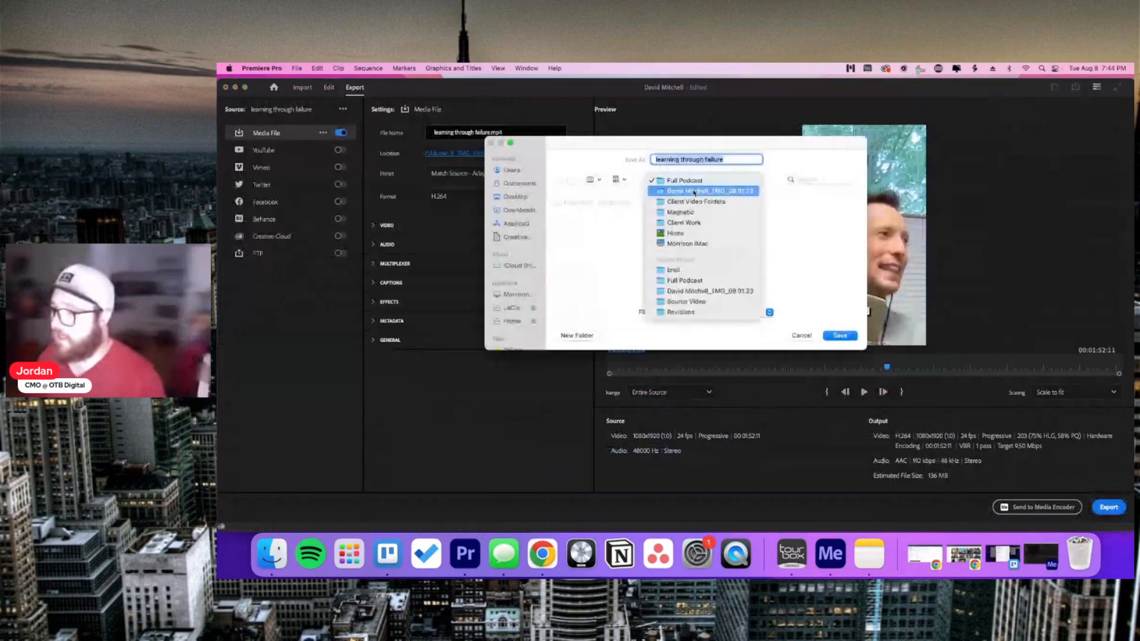
left_click(693, 191)
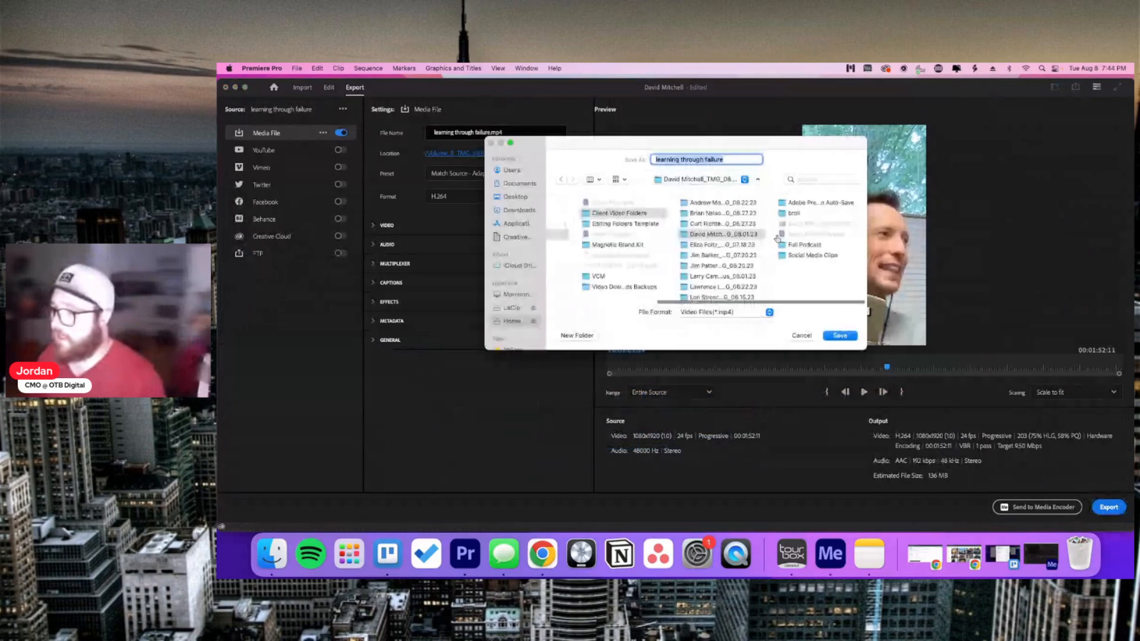
left_click(811, 255)
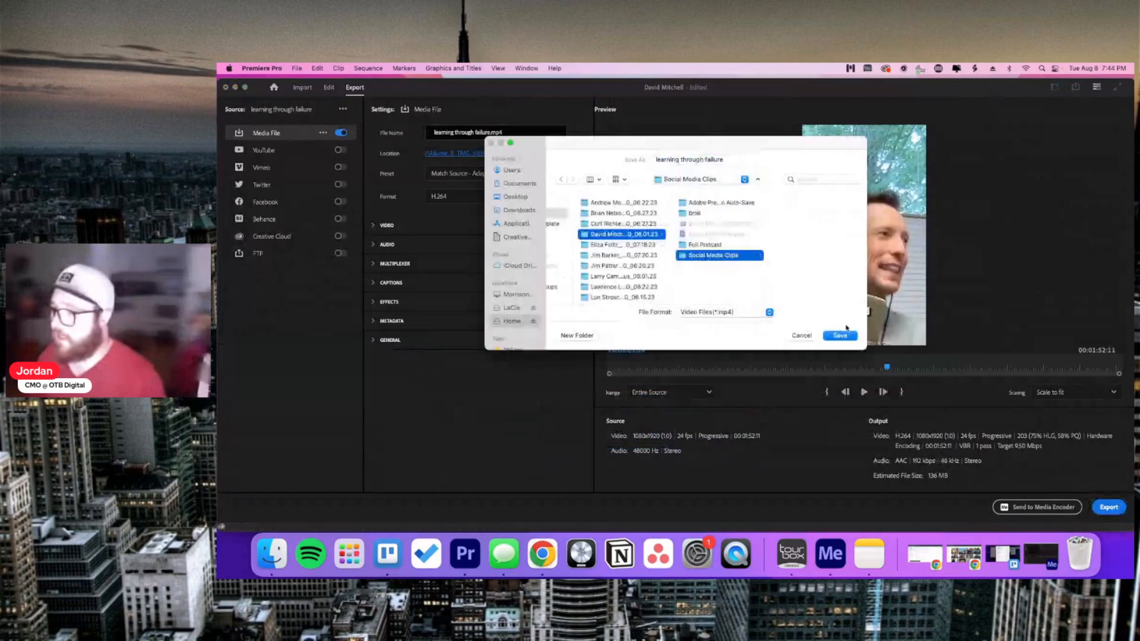
left_click(841, 336)
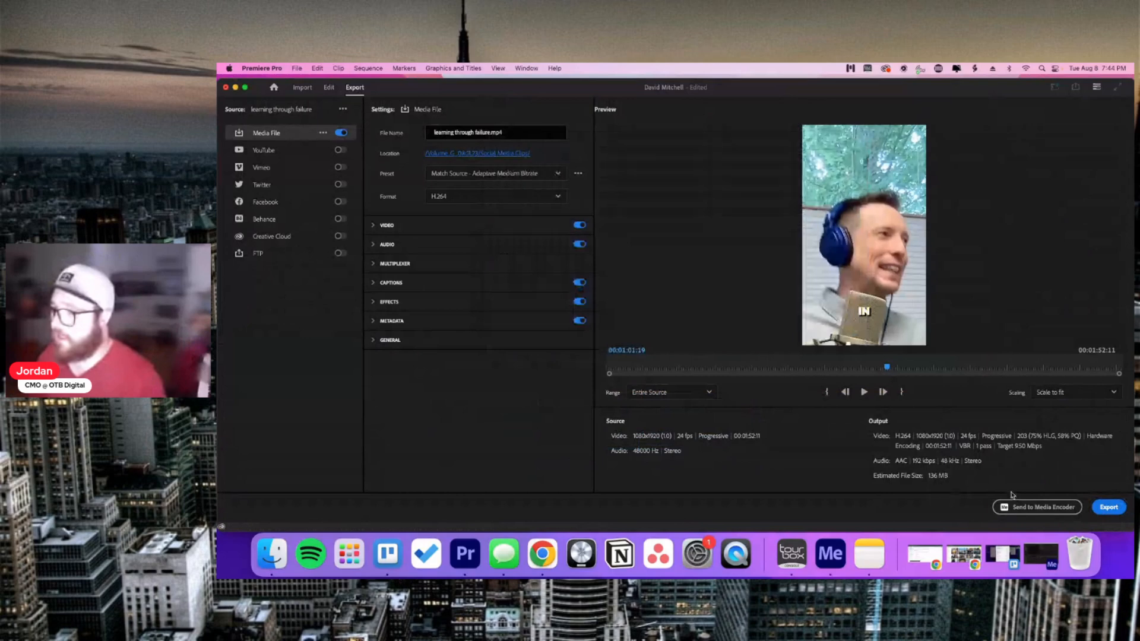
left_click(1030, 506)
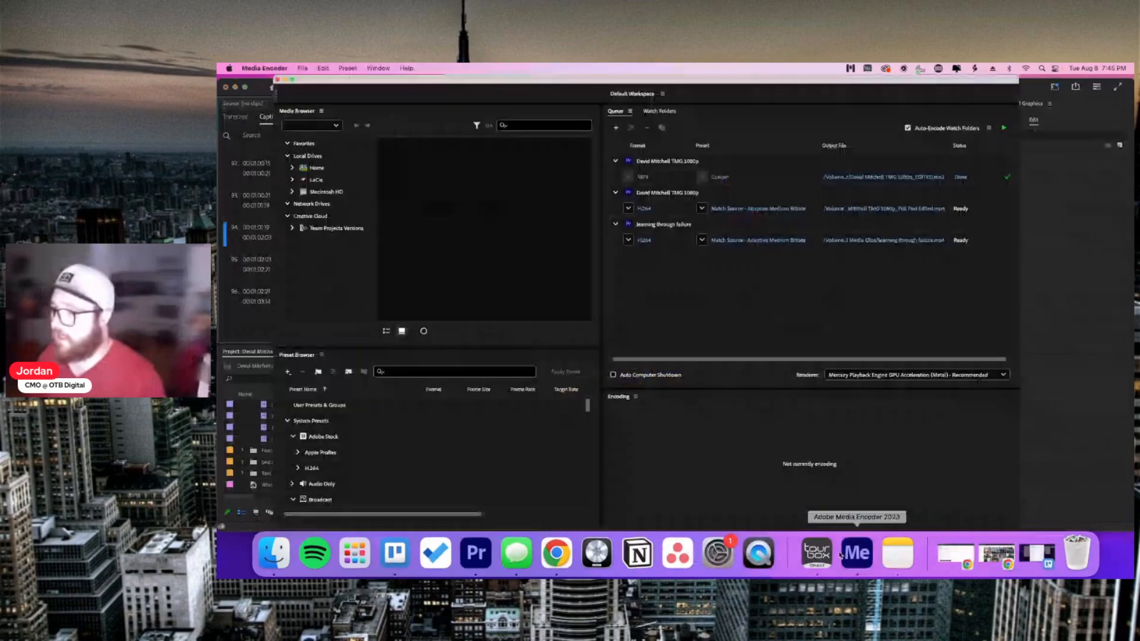
Step: Pause and stop the running full podcast encode, confirming the stop
left_click(817, 208)
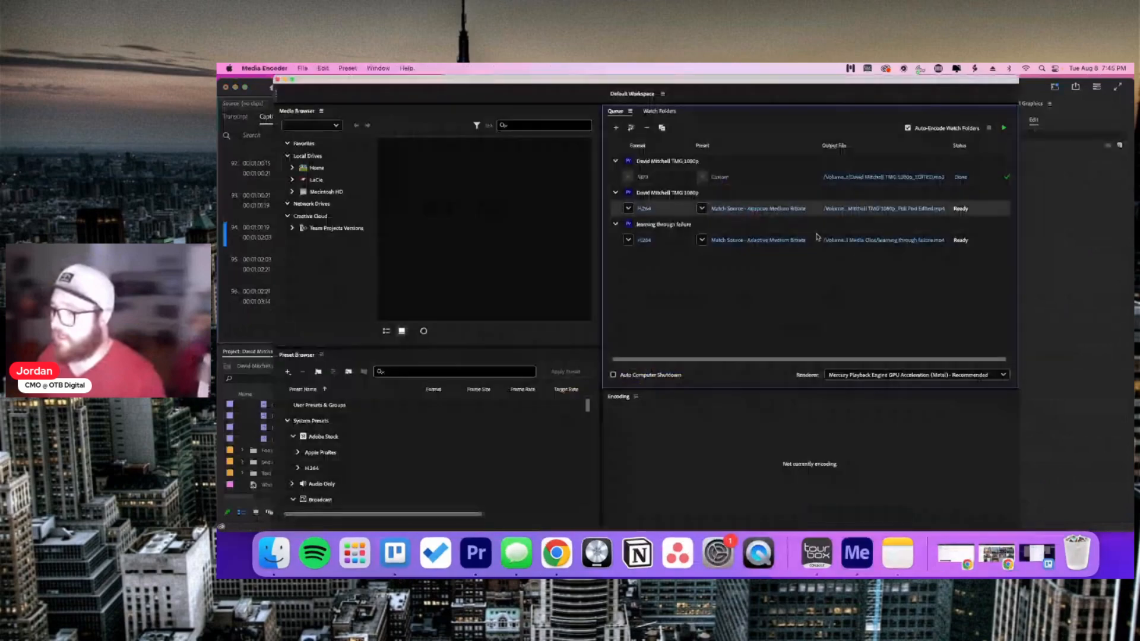
left_click(1002, 129)
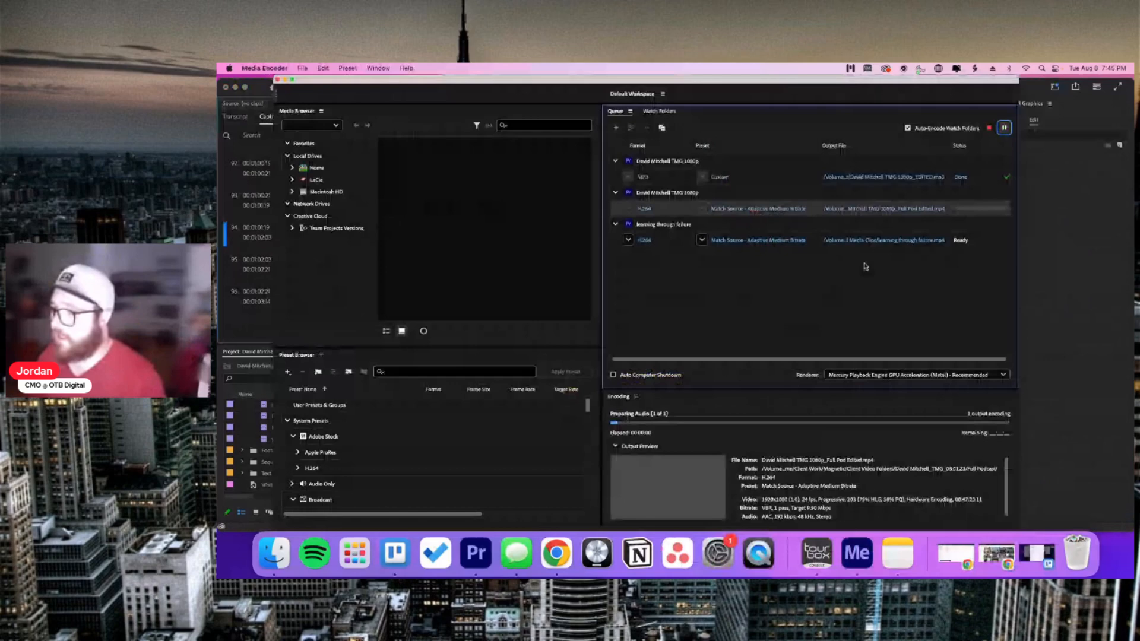
left_click(1003, 128)
left_click(973, 239)
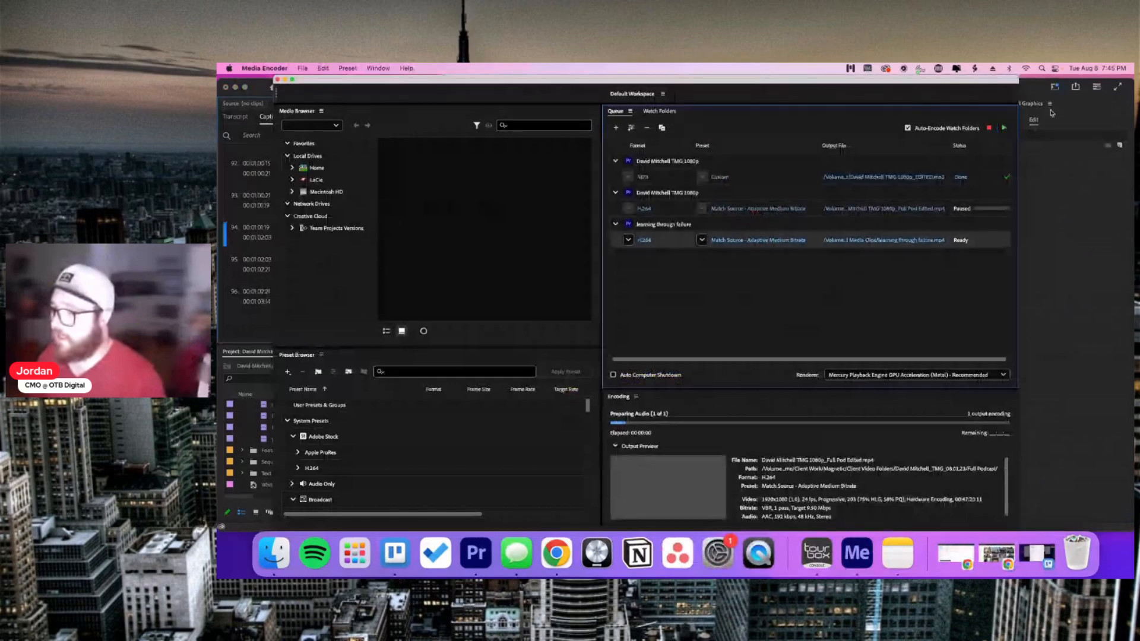
left_click(1004, 128)
left_click(1004, 128)
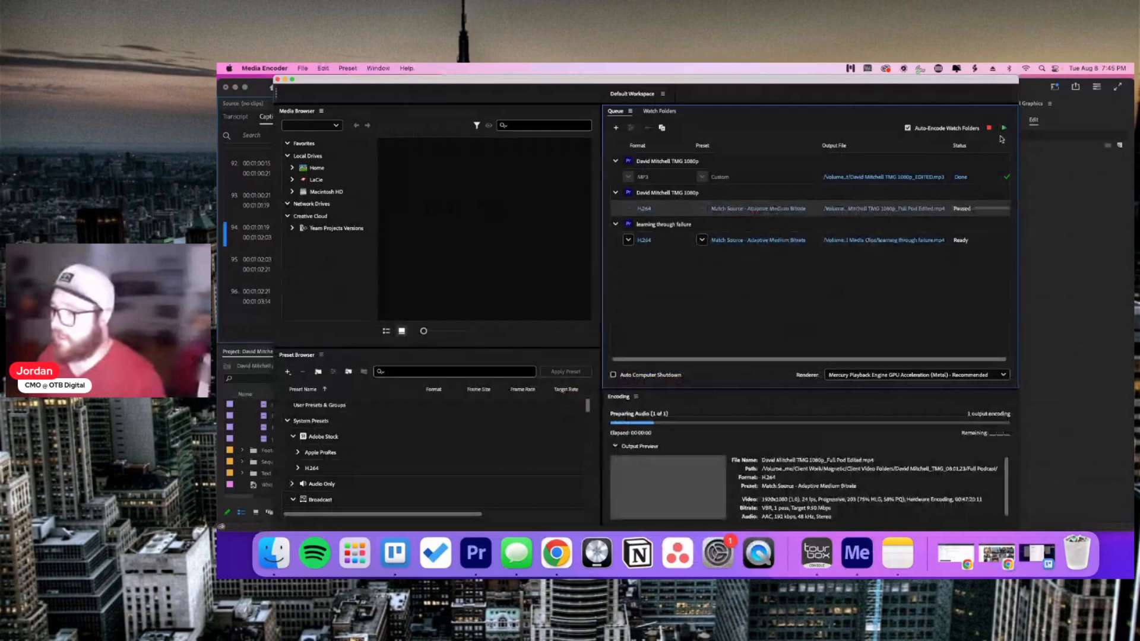
left_click(988, 127)
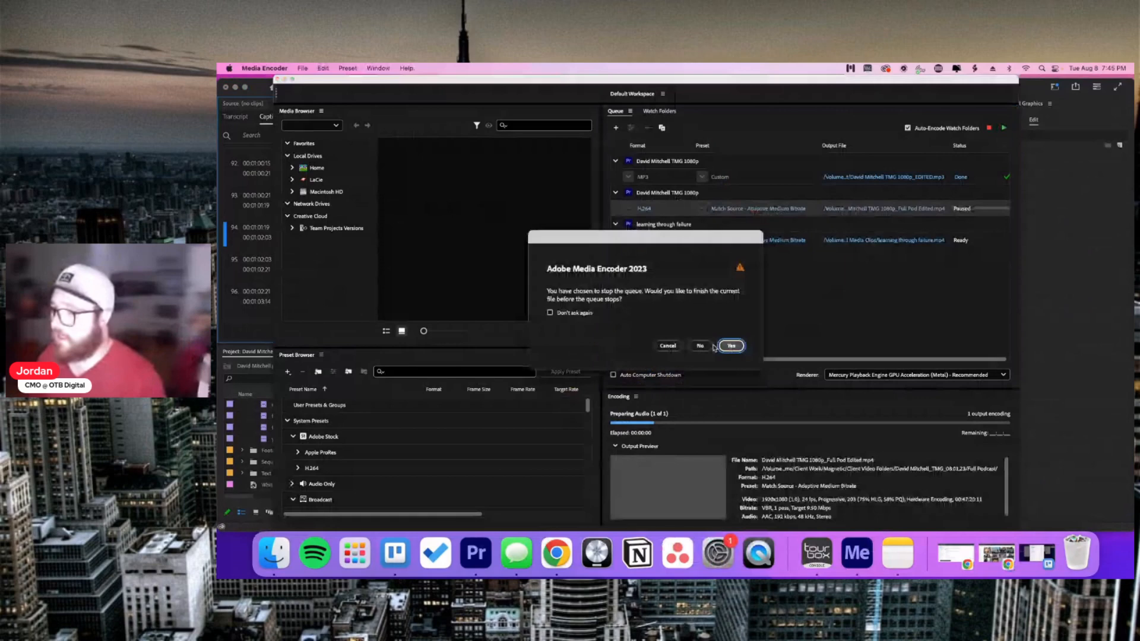
left_click(708, 346)
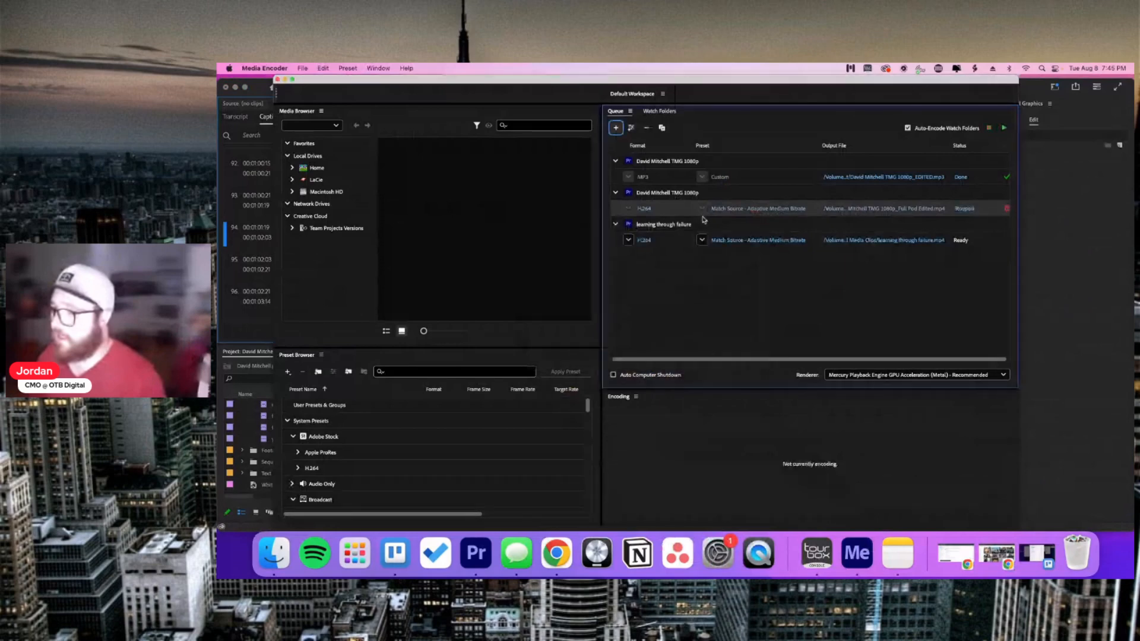
Step: Remove the podcast job from the queue and start encoding learning through failure
left_click(648, 128)
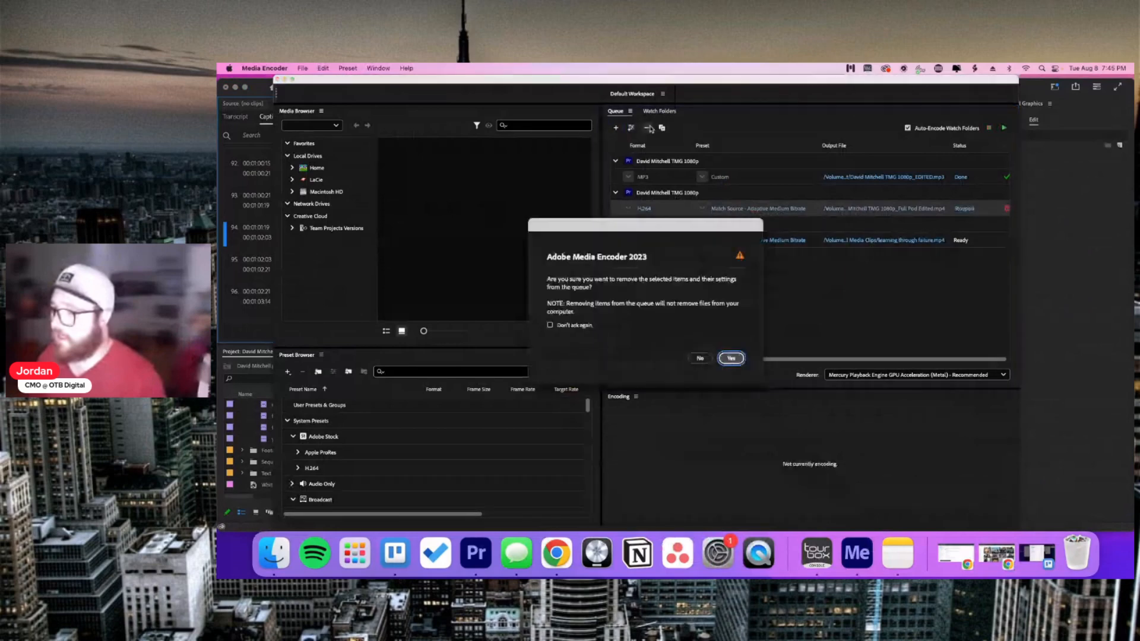
key("Return")
left_click(672, 209)
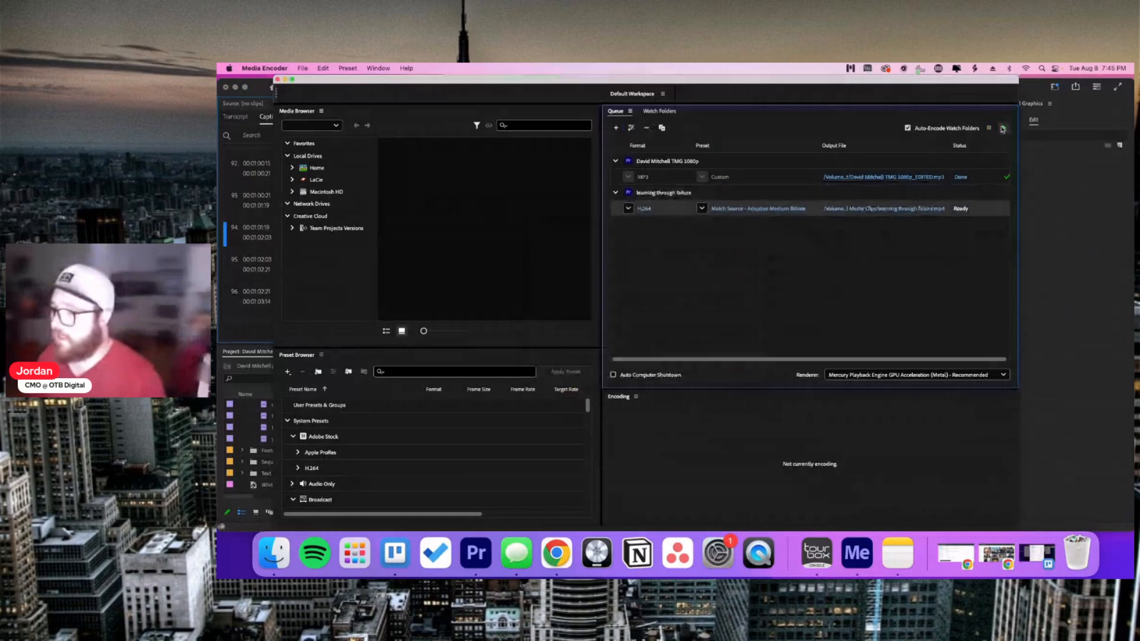
left_click(1002, 129)
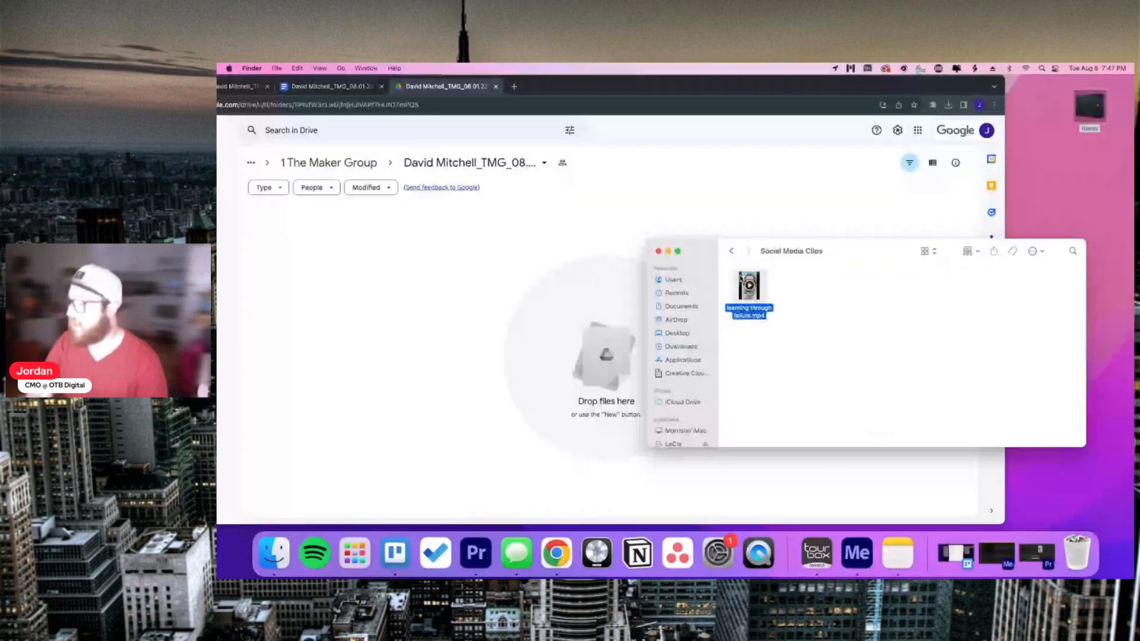
Step: Upload learning through failure.mp4 to the client's Drive folder and copy the folder's share link
left_click_drag(740, 279, 588, 277)
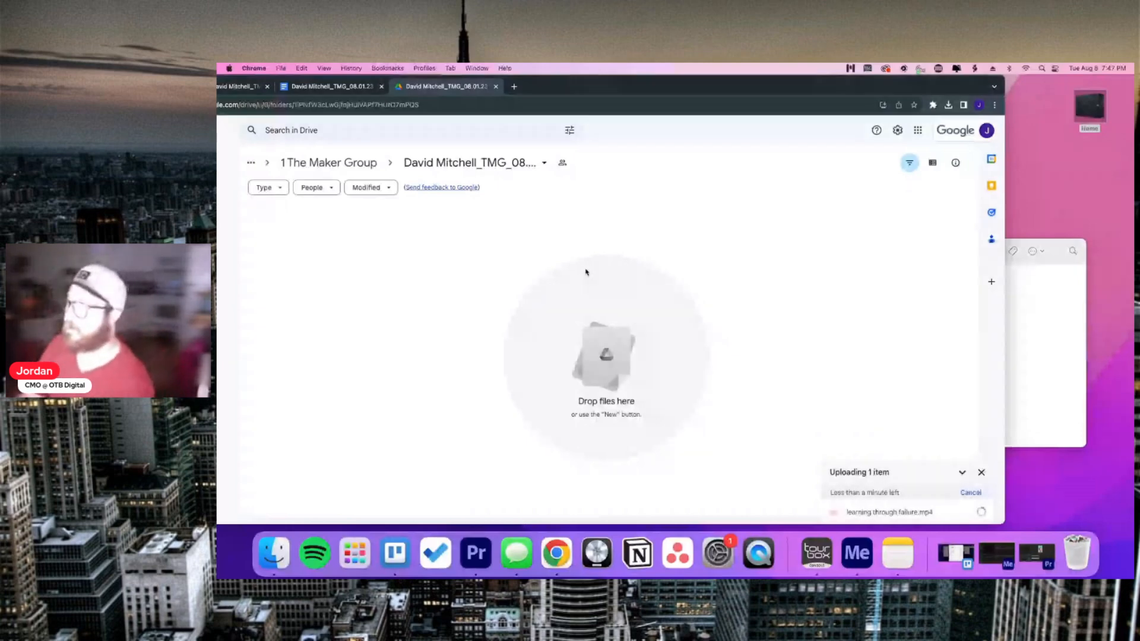
left_click(503, 167)
mouse_move(503, 269)
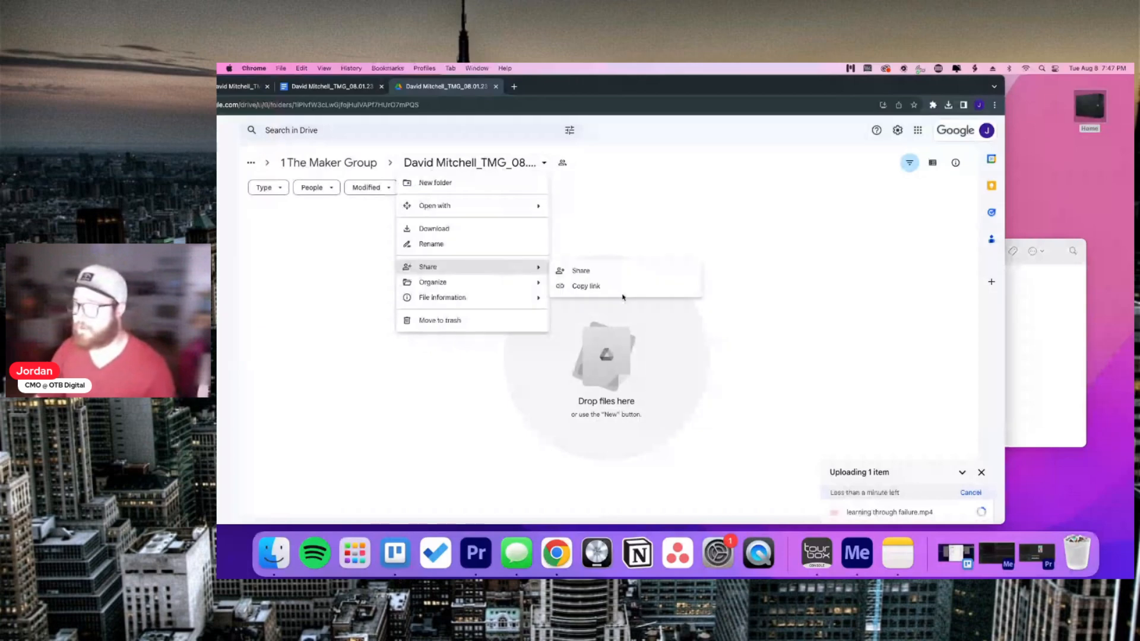
left_click(619, 294)
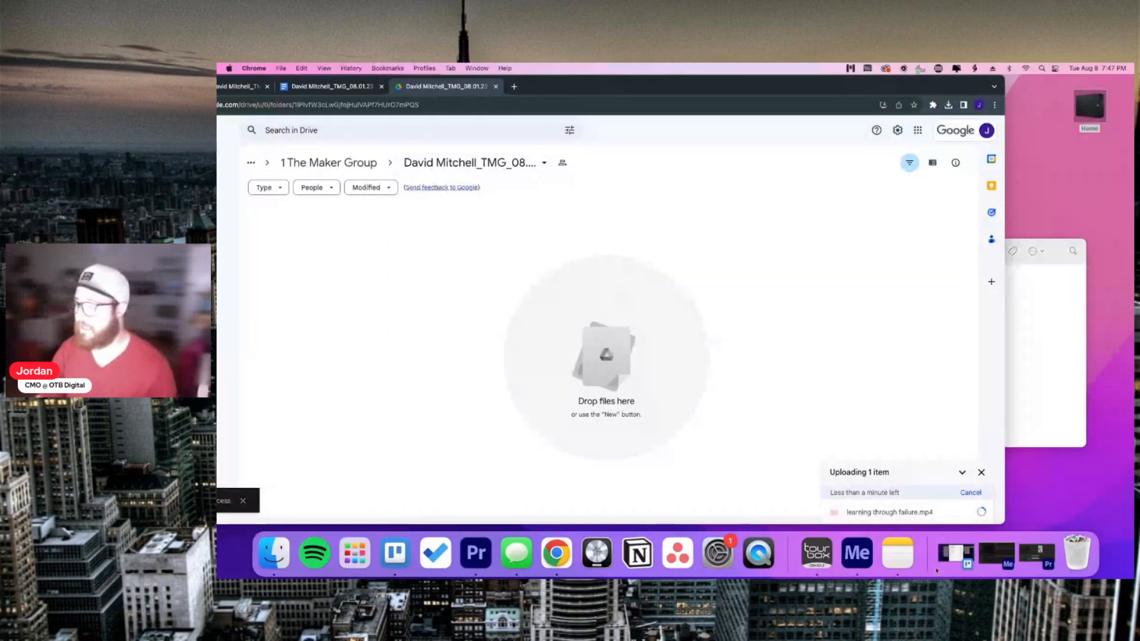
left_click(953, 554)
Step: Replace the '(Drive Folder)' placeholder under Deliverables with the pasted Drive folder link and save
left_click(726, 256)
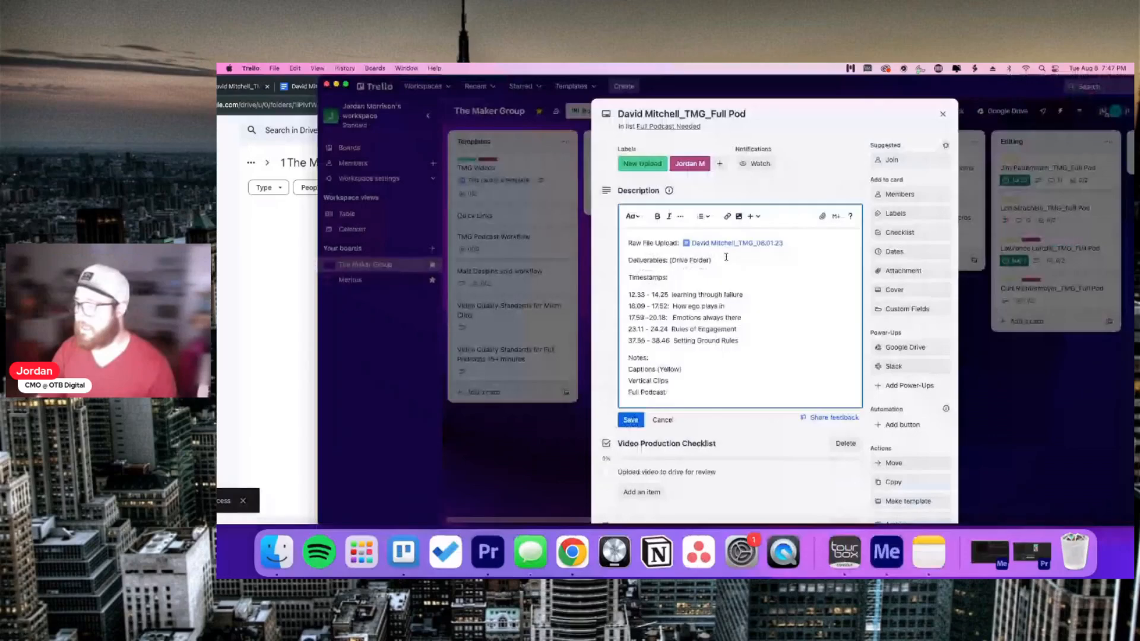
left_click_drag(725, 256, 669, 260)
key("BackSpace")
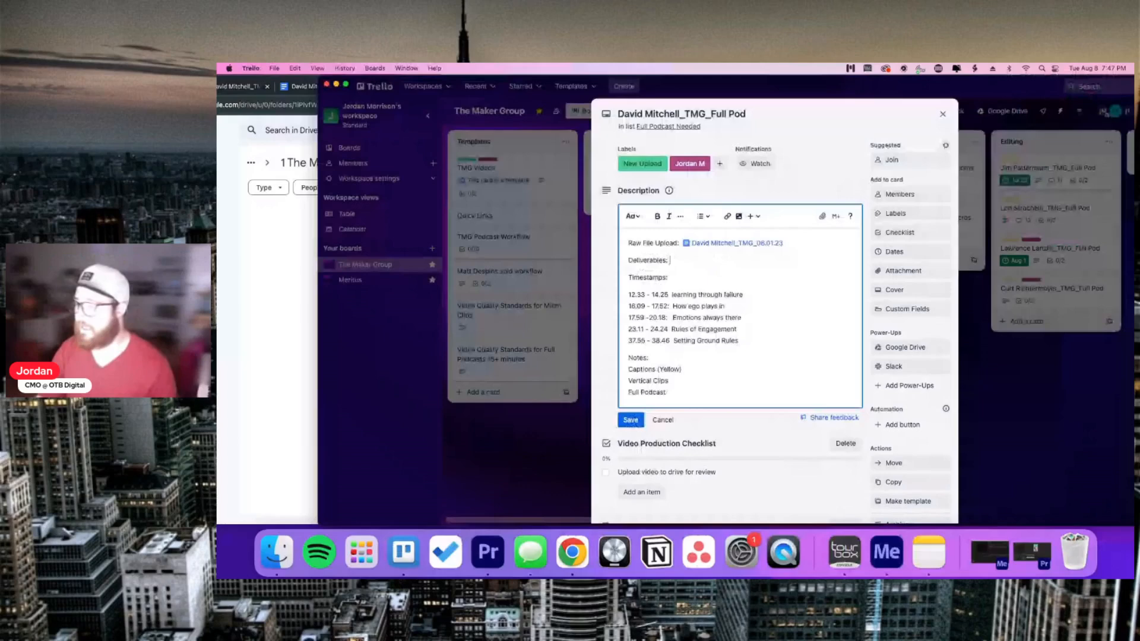
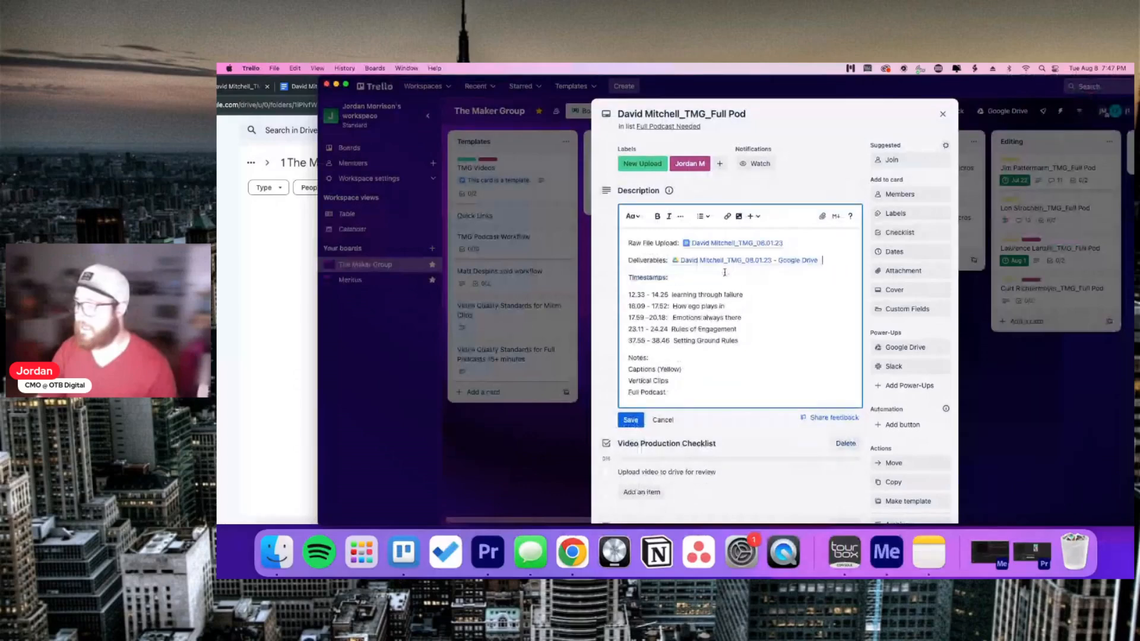
left_click(630, 420)
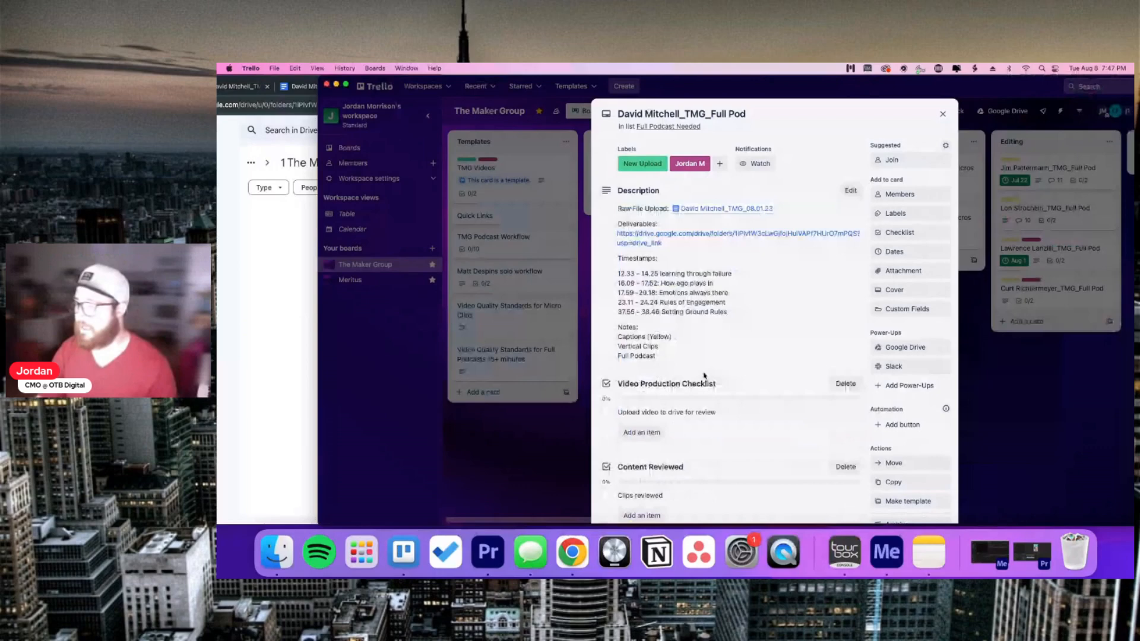
Step: Draft a comment tagging the teammate: 'videos are done ready to check'
scroll(704, 375, "down", 3)
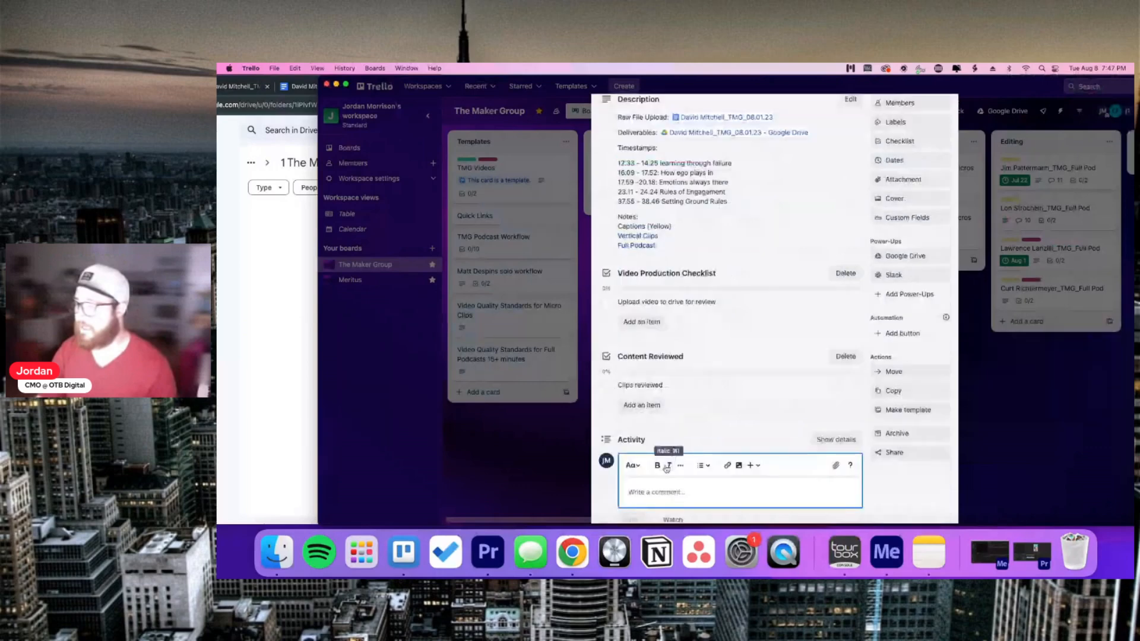
type("@jarrett")
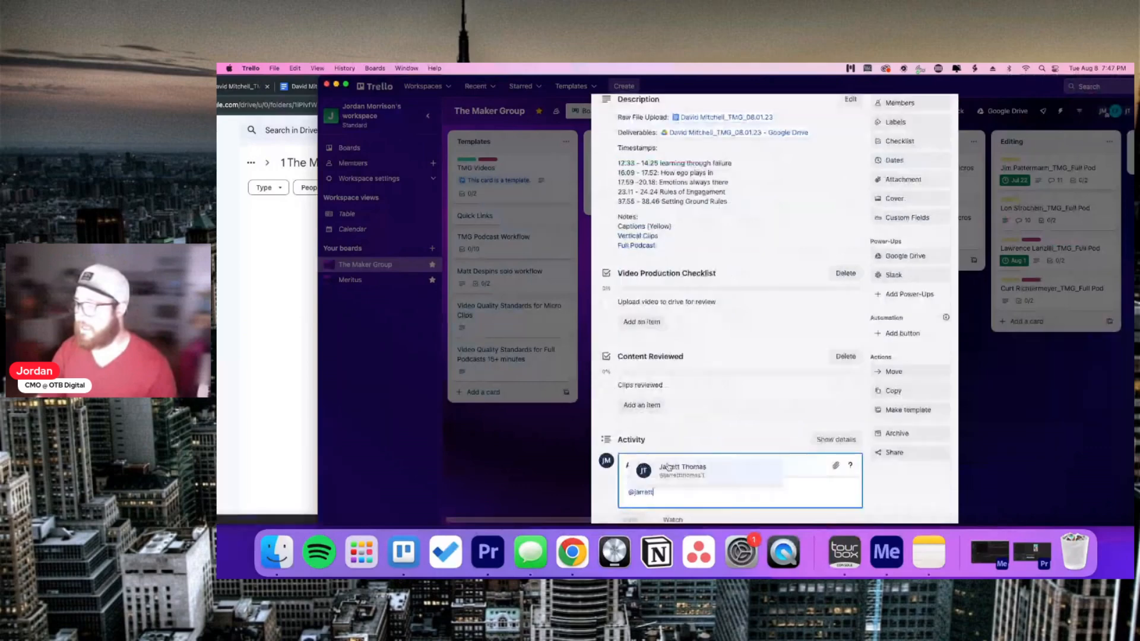
left_click(668, 467)
type("videos are d")
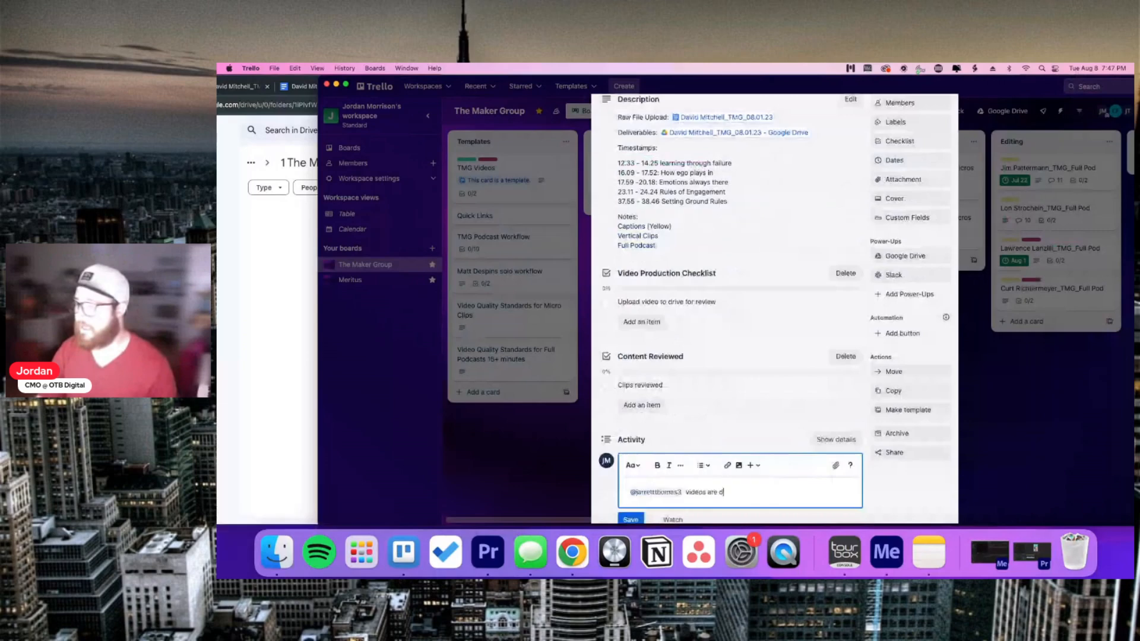
type("one ready to check")
scroll(612, 419, "down", 2)
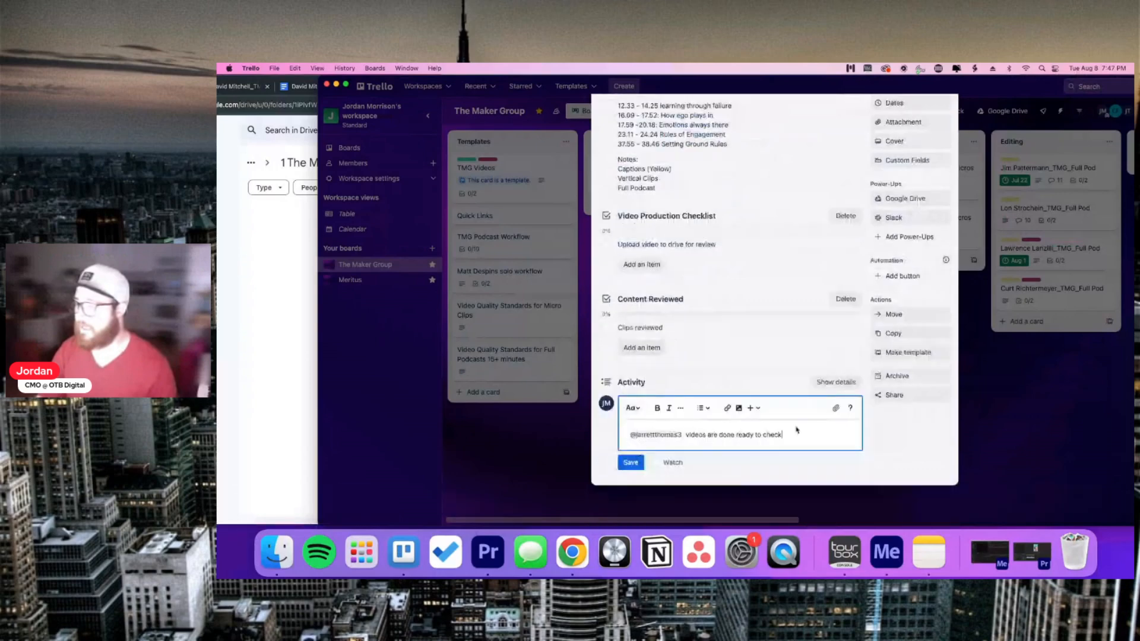
left_click_drag(796, 429, 635, 437)
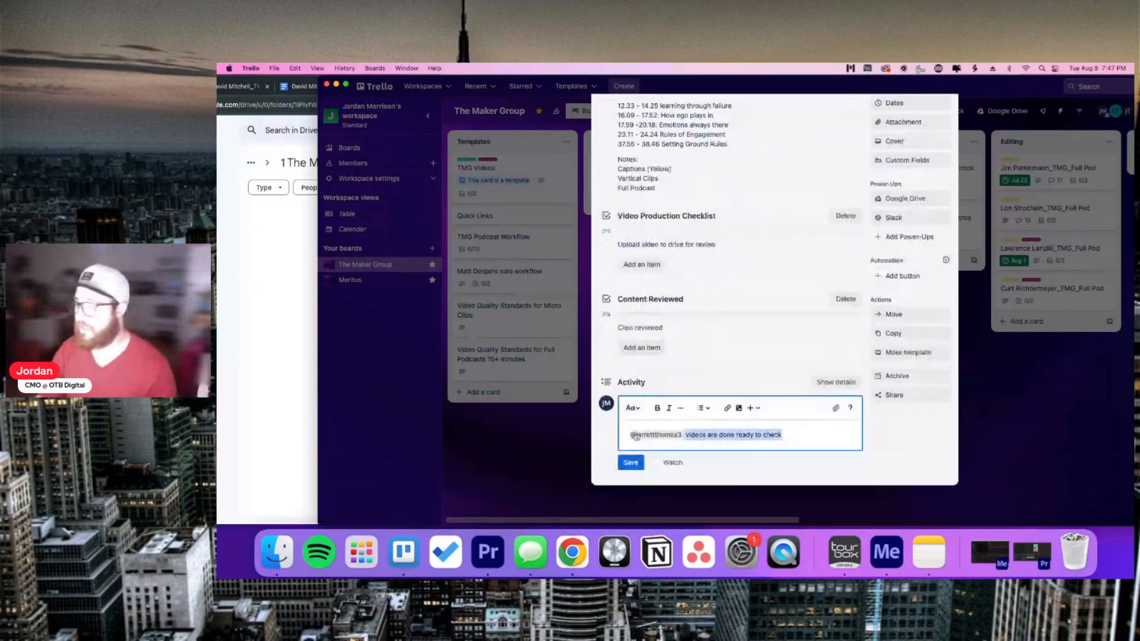
Step: Leave the Clips reviewed checklist item unchanged, then close the card and the Trello window
left_click(674, 327)
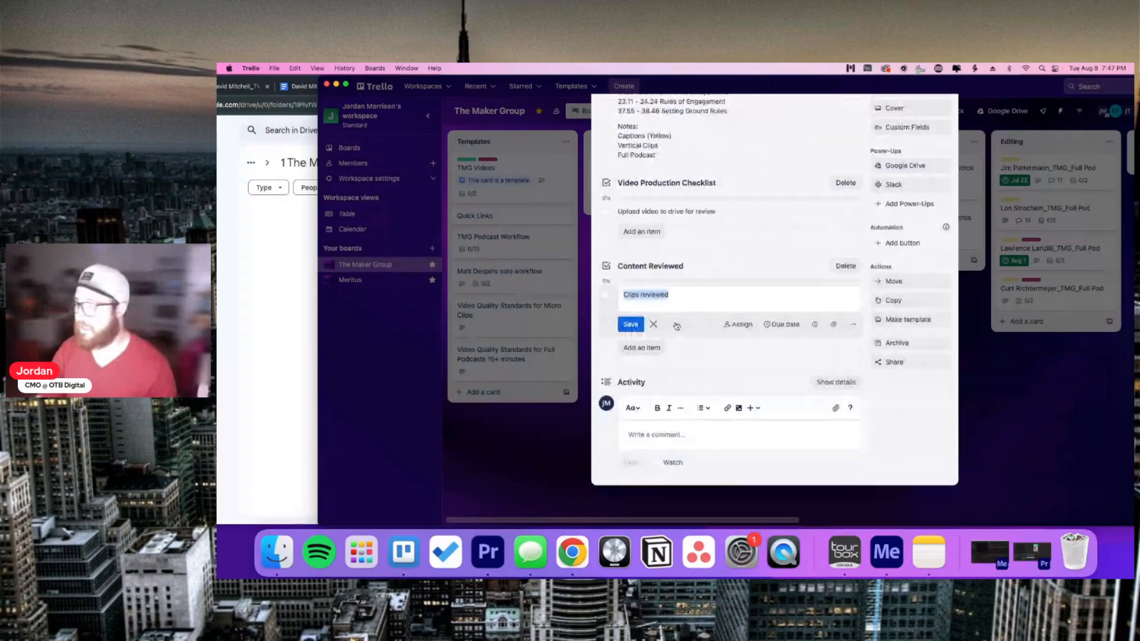
left_click(654, 324)
scroll(662, 327, "up", 4)
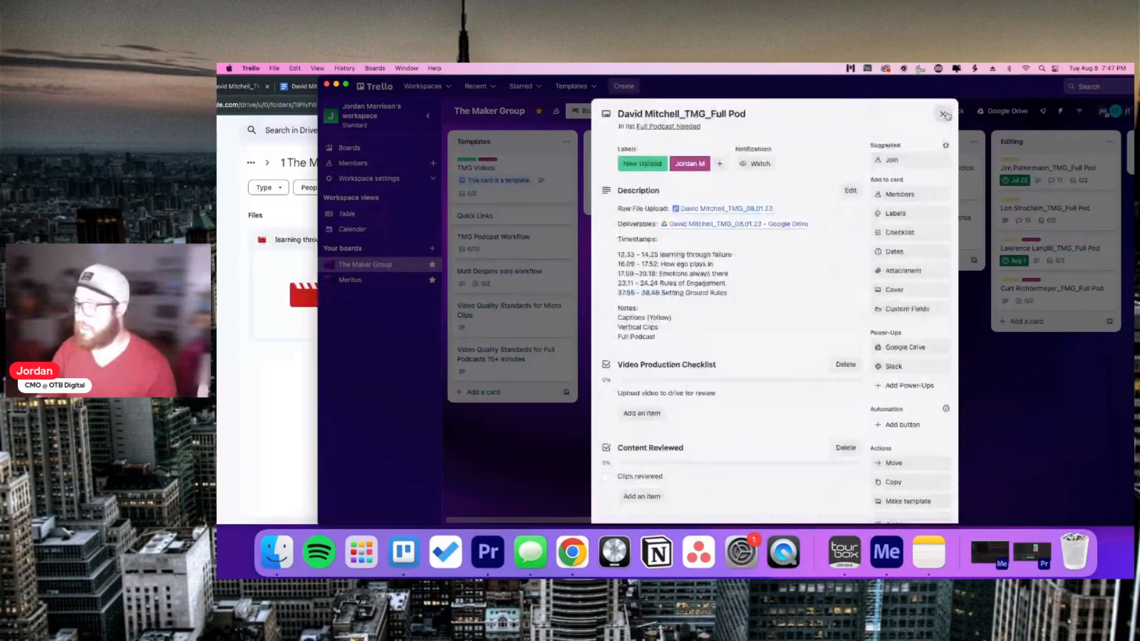
left_click(944, 115)
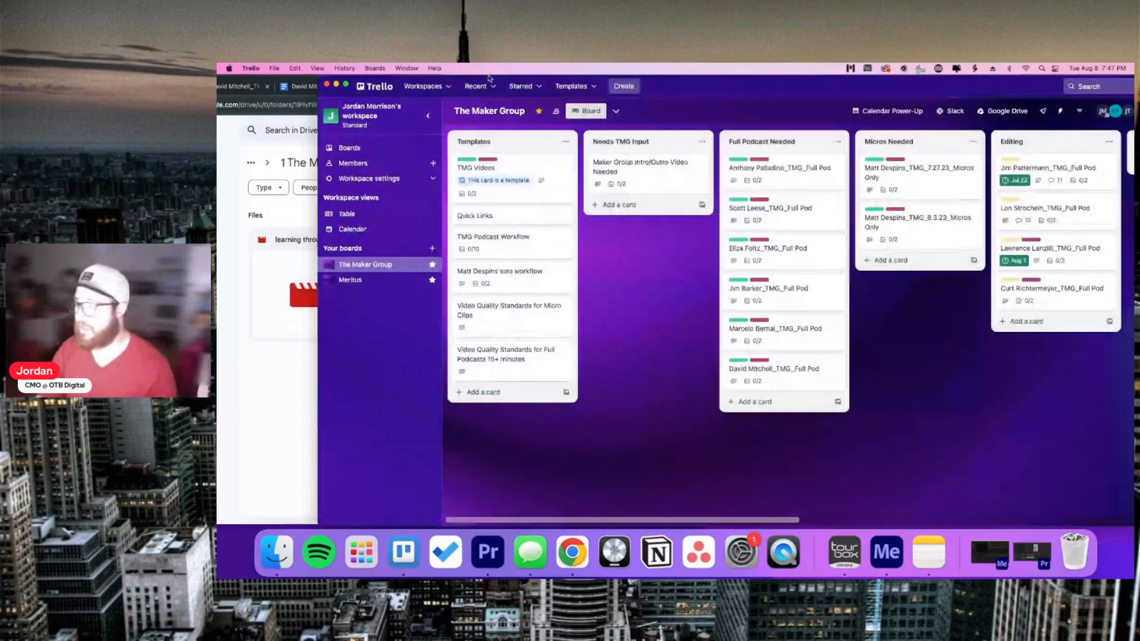
left_click(326, 84)
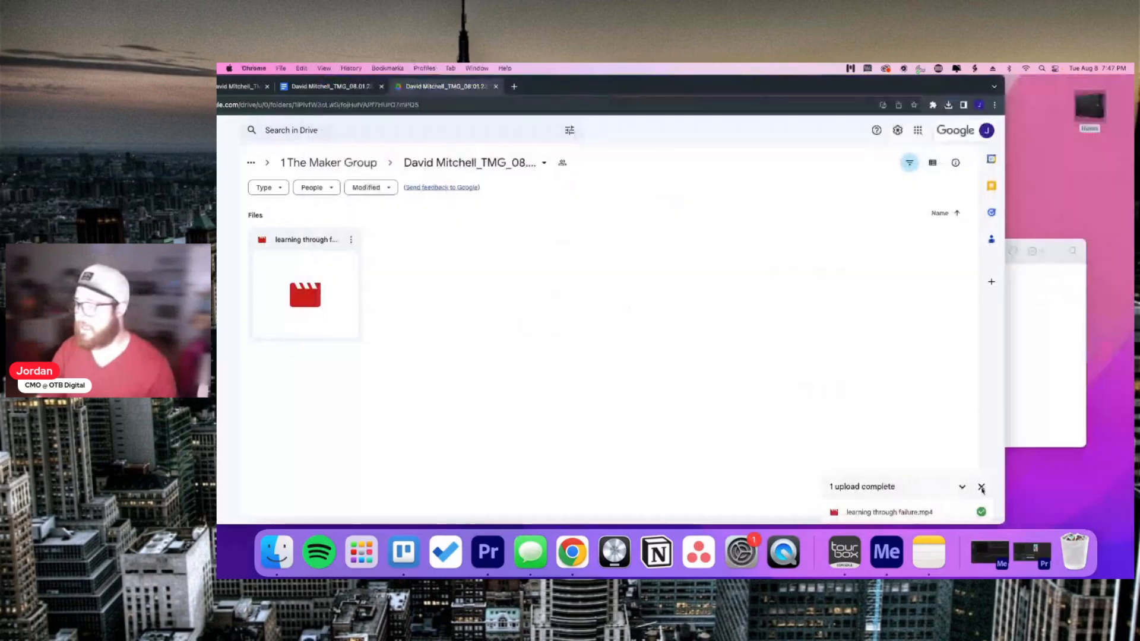